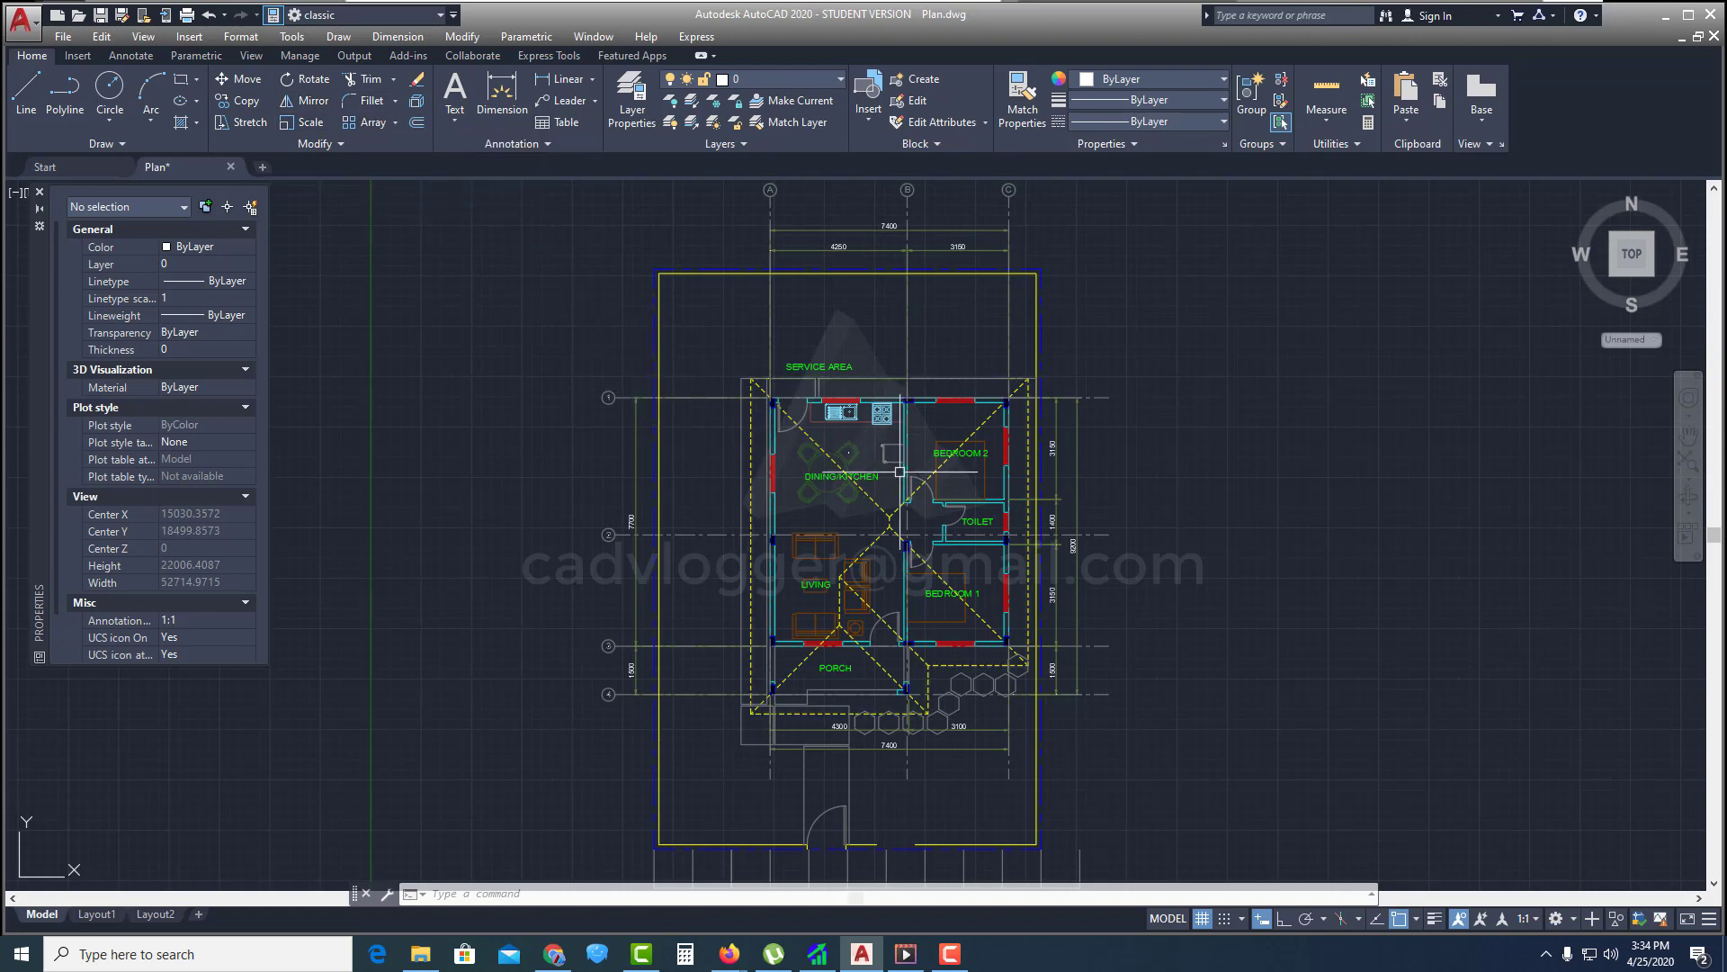
Zoom in on the service area and the 7400, 4250 and 3150 dimensions above it
scroll(880, 414, "up", 1)
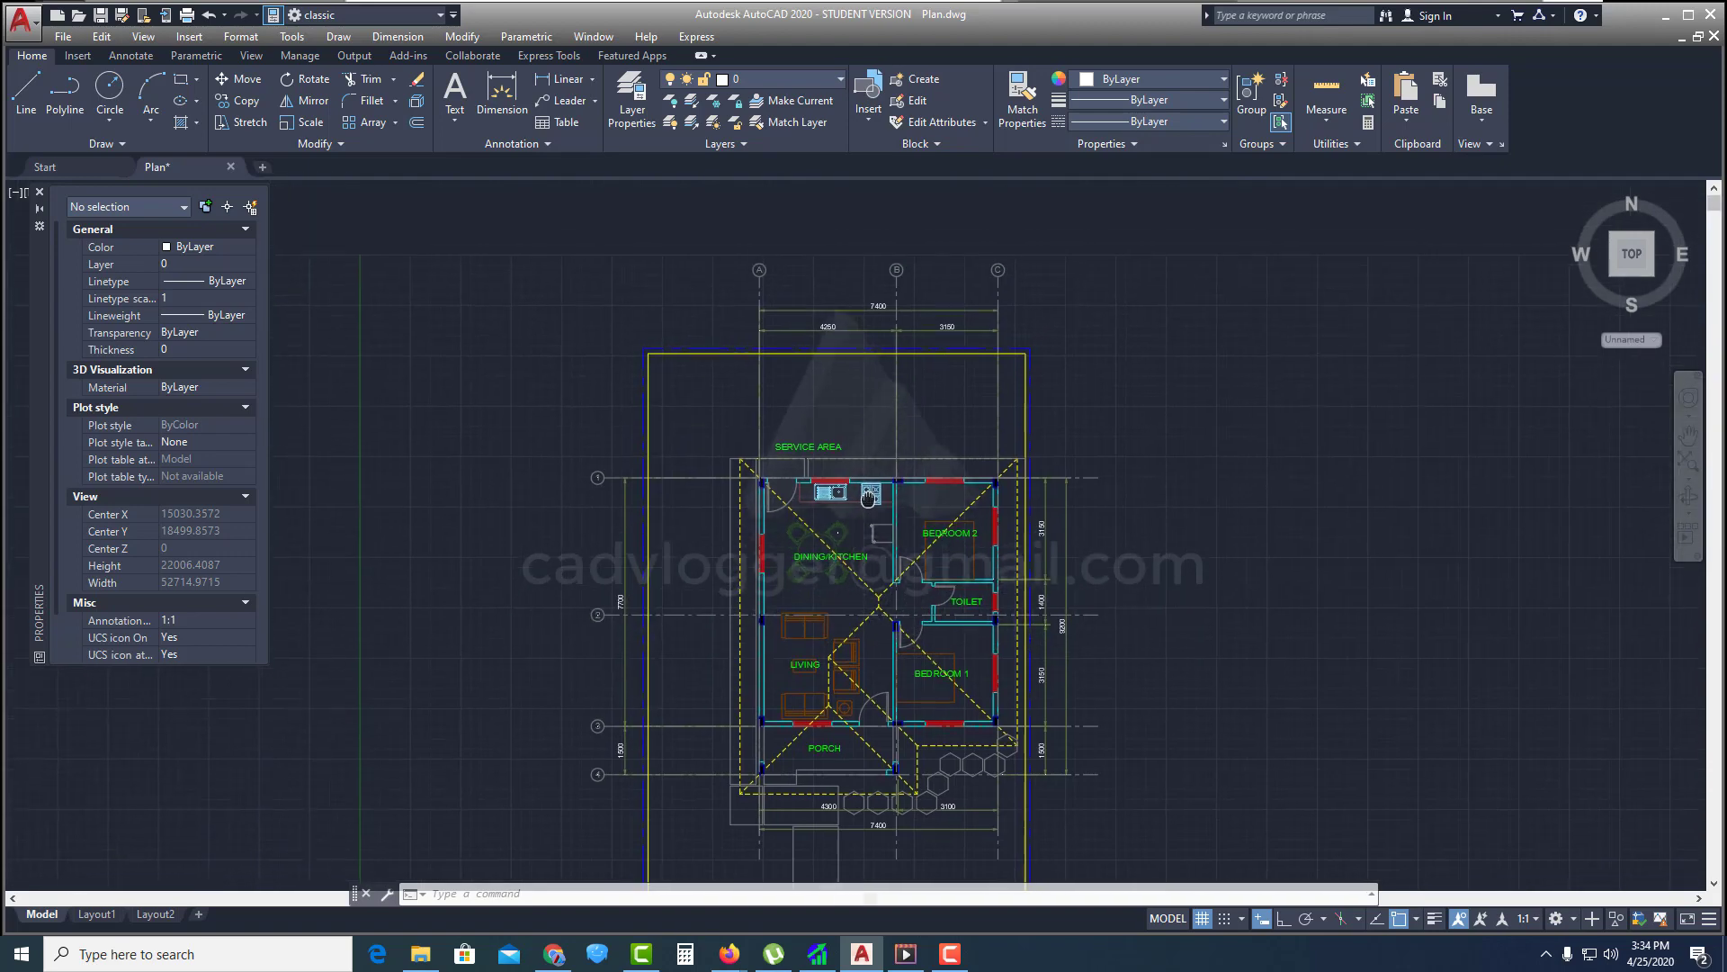
scroll(838, 381, "up", 3)
Start a move and select the 7400, 4250 and 3150 dimensions plus grid lines A, B and C
middle_click_drag(837, 382, 844, 456)
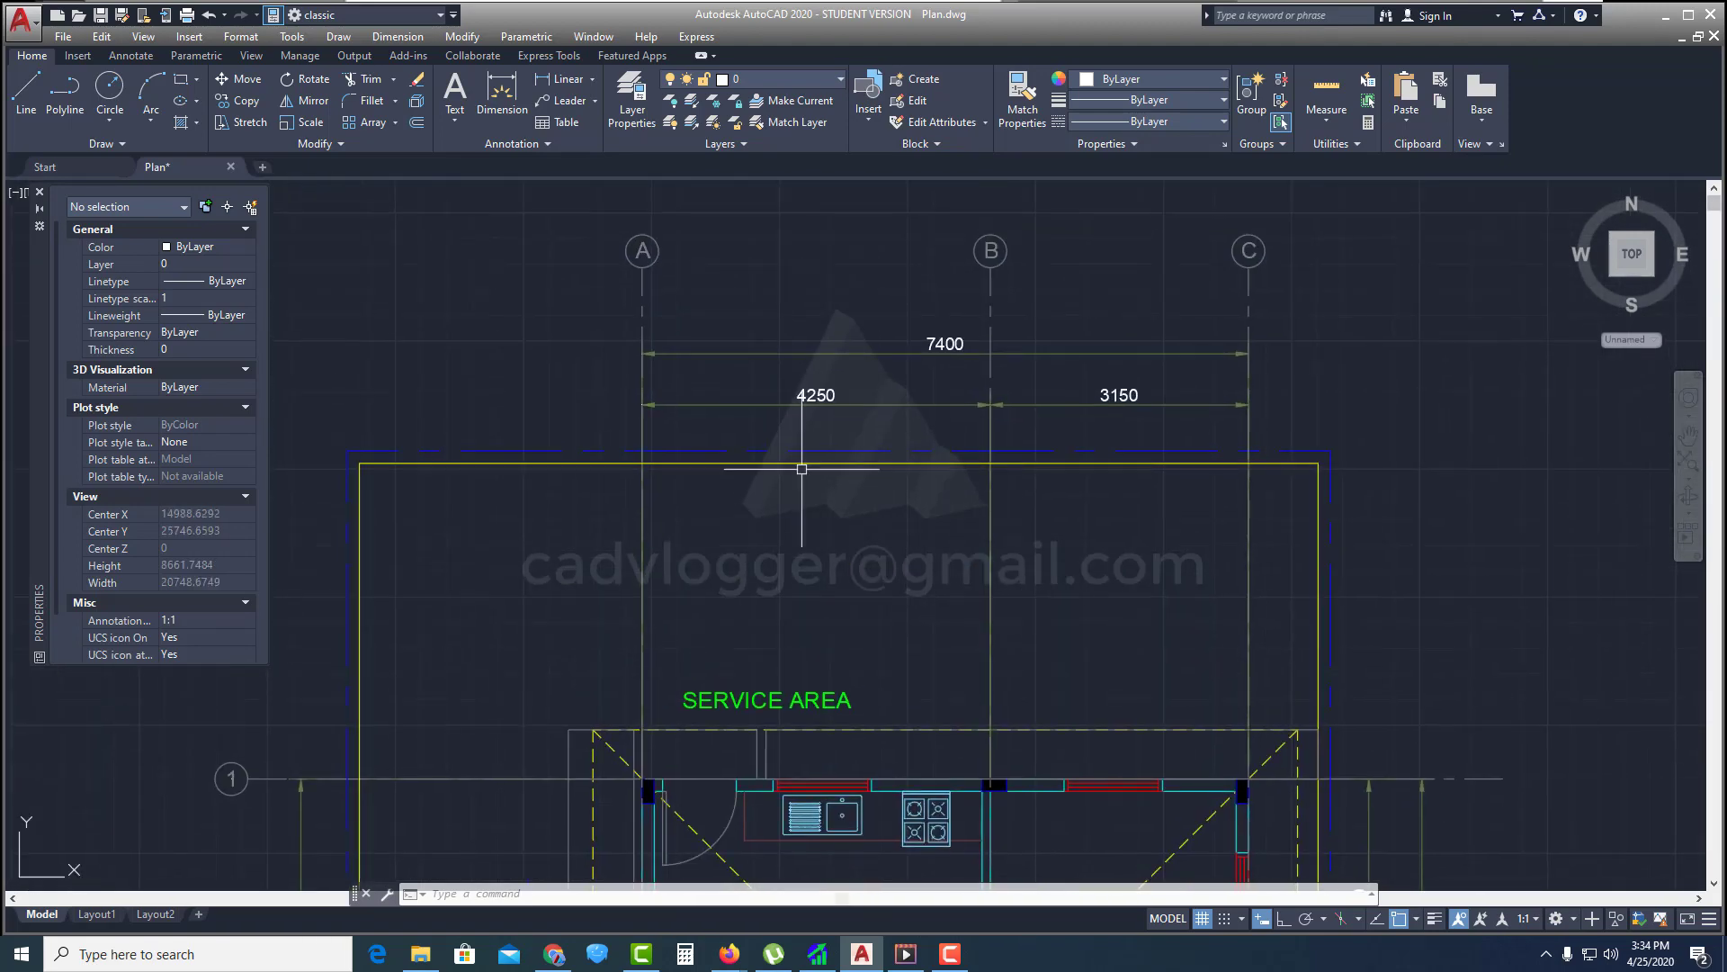
left_click(247, 79)
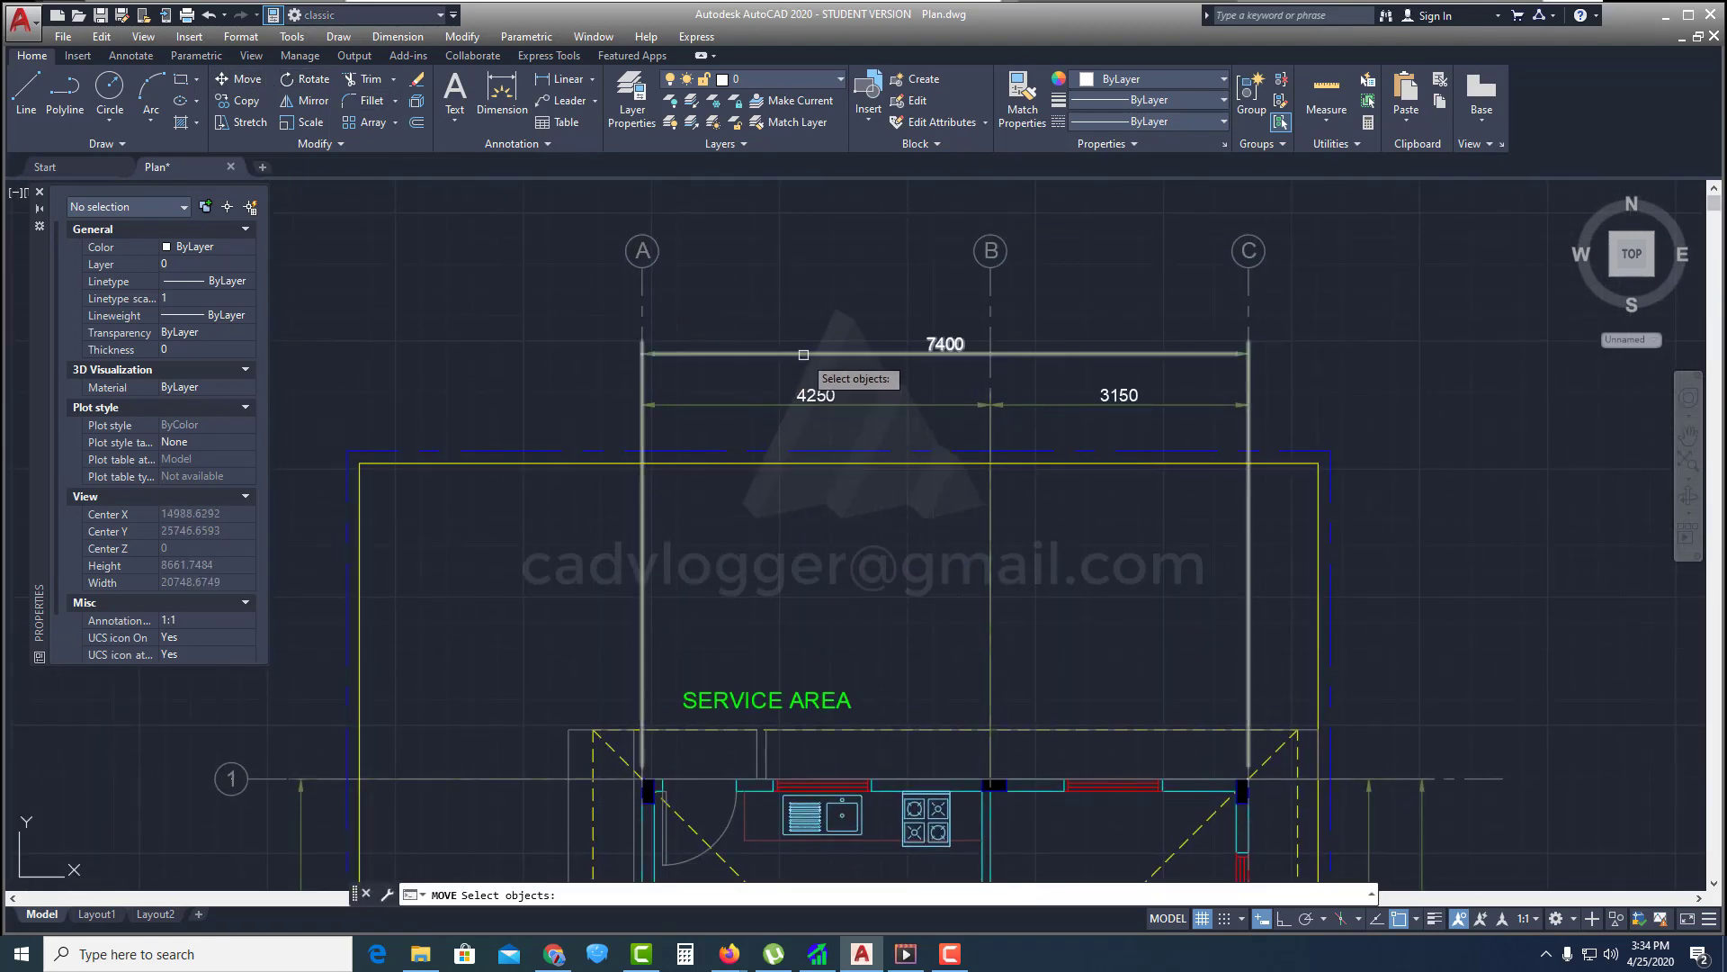
left_click(815, 354)
left_click(818, 396)
left_click(1114, 397)
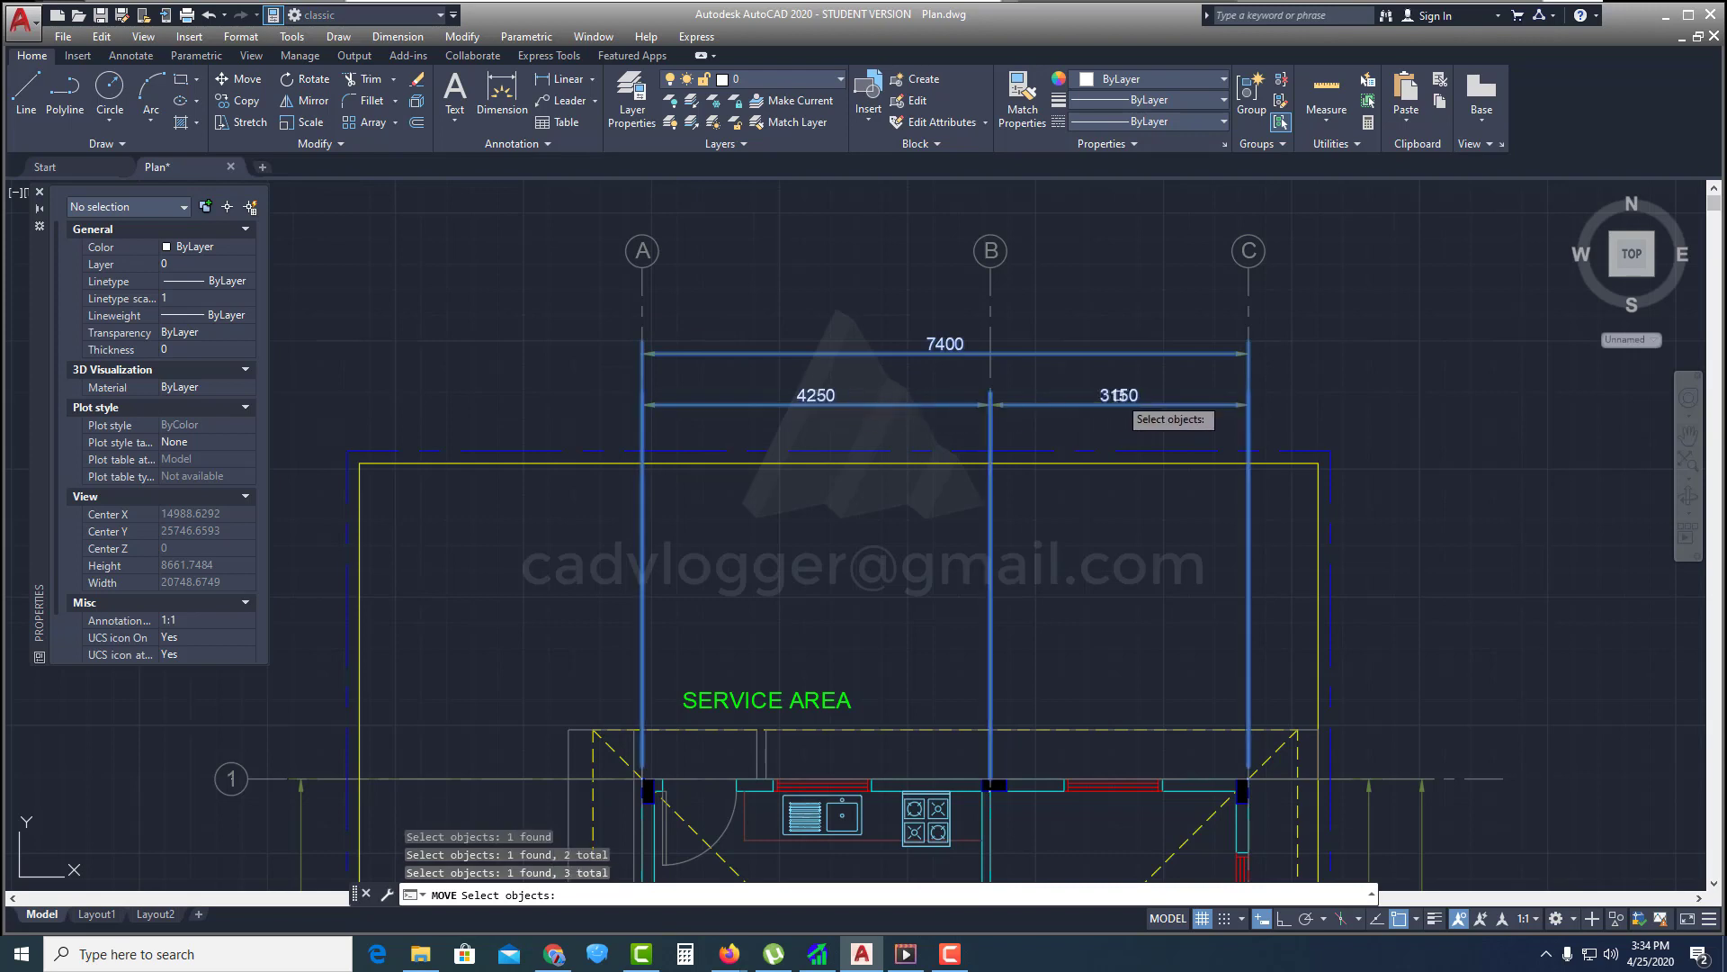
left_click(990, 311)
left_click(649, 314)
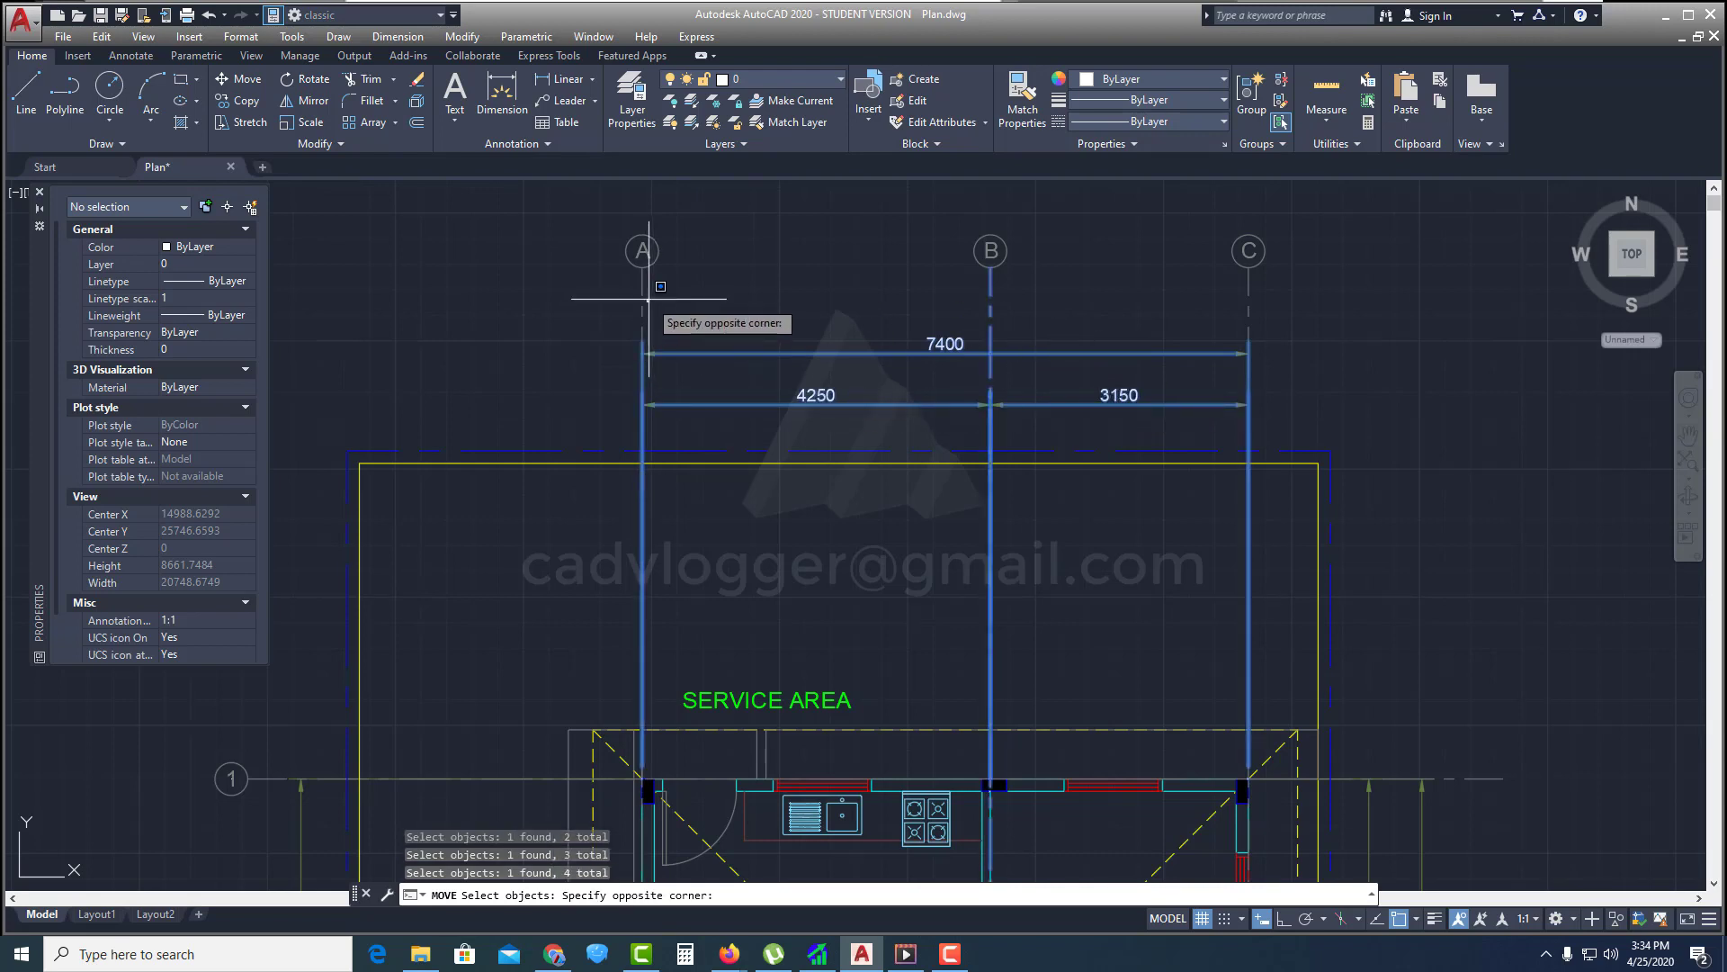
left_click(636, 284)
left_click(1250, 307)
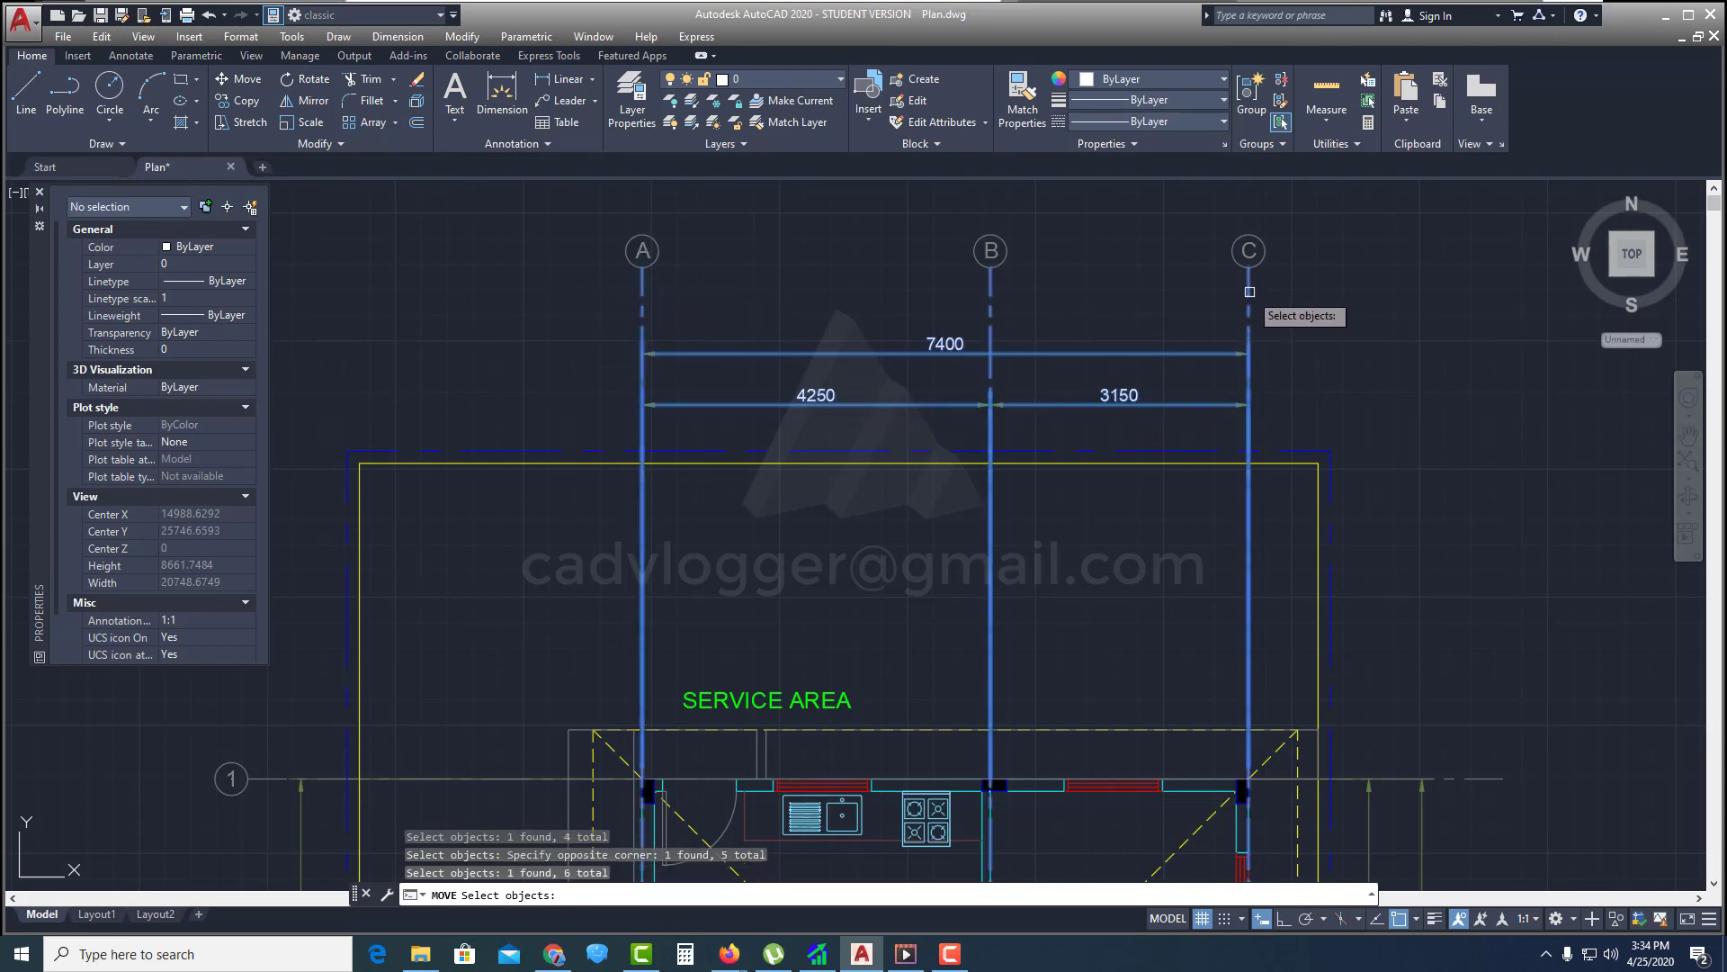
Zoom out and cancel the move, leaving the whole plan unchanged
scroll(1101, 369, "down", 3)
scroll(1045, 422, "up", 4)
scroll(964, 372, "up", 2)
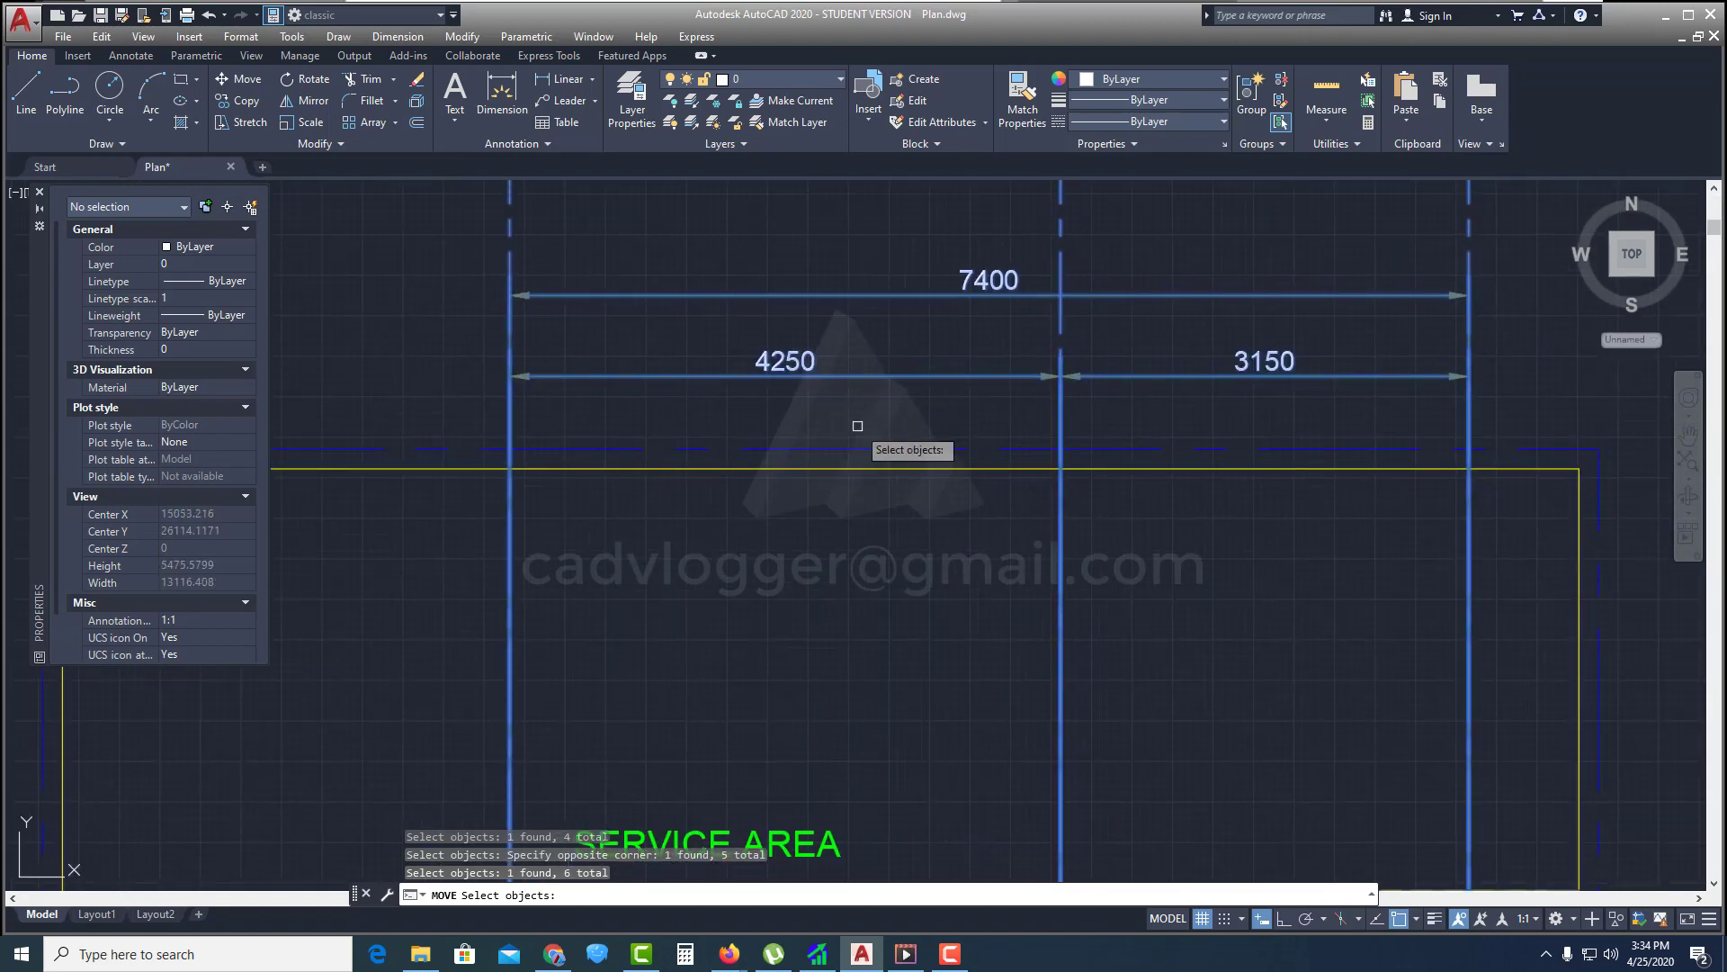
scroll(856, 424, "down", 6)
key("Escape")
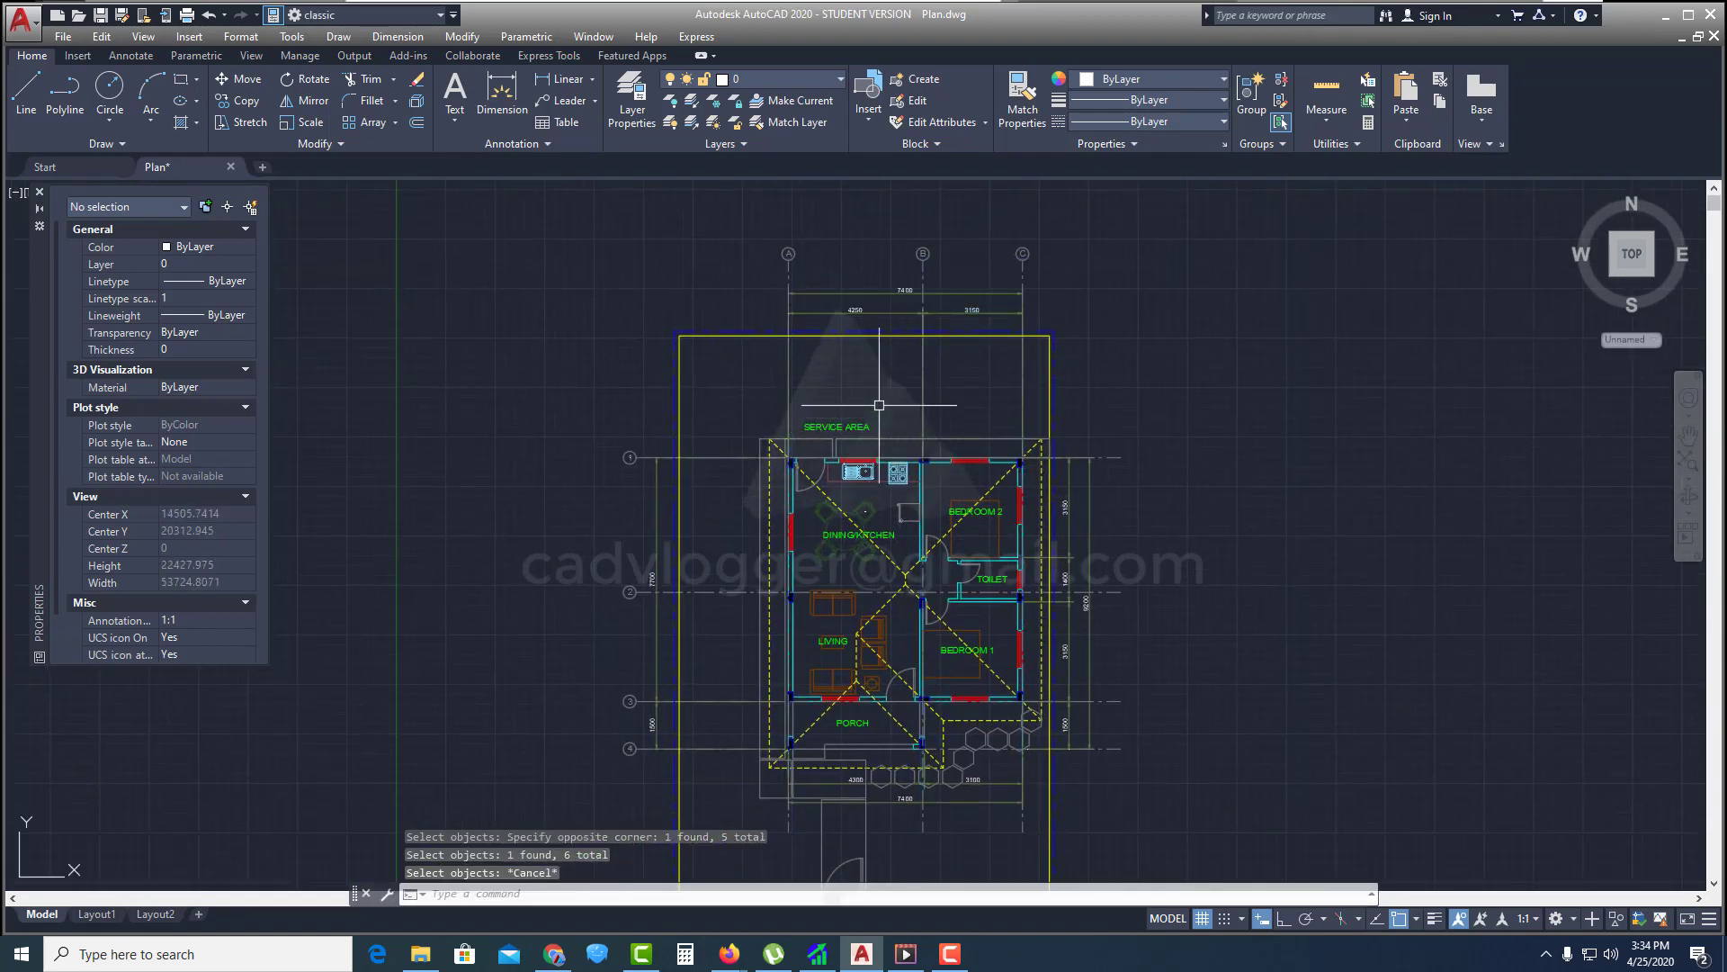
middle_click_drag(879, 405, 890, 366)
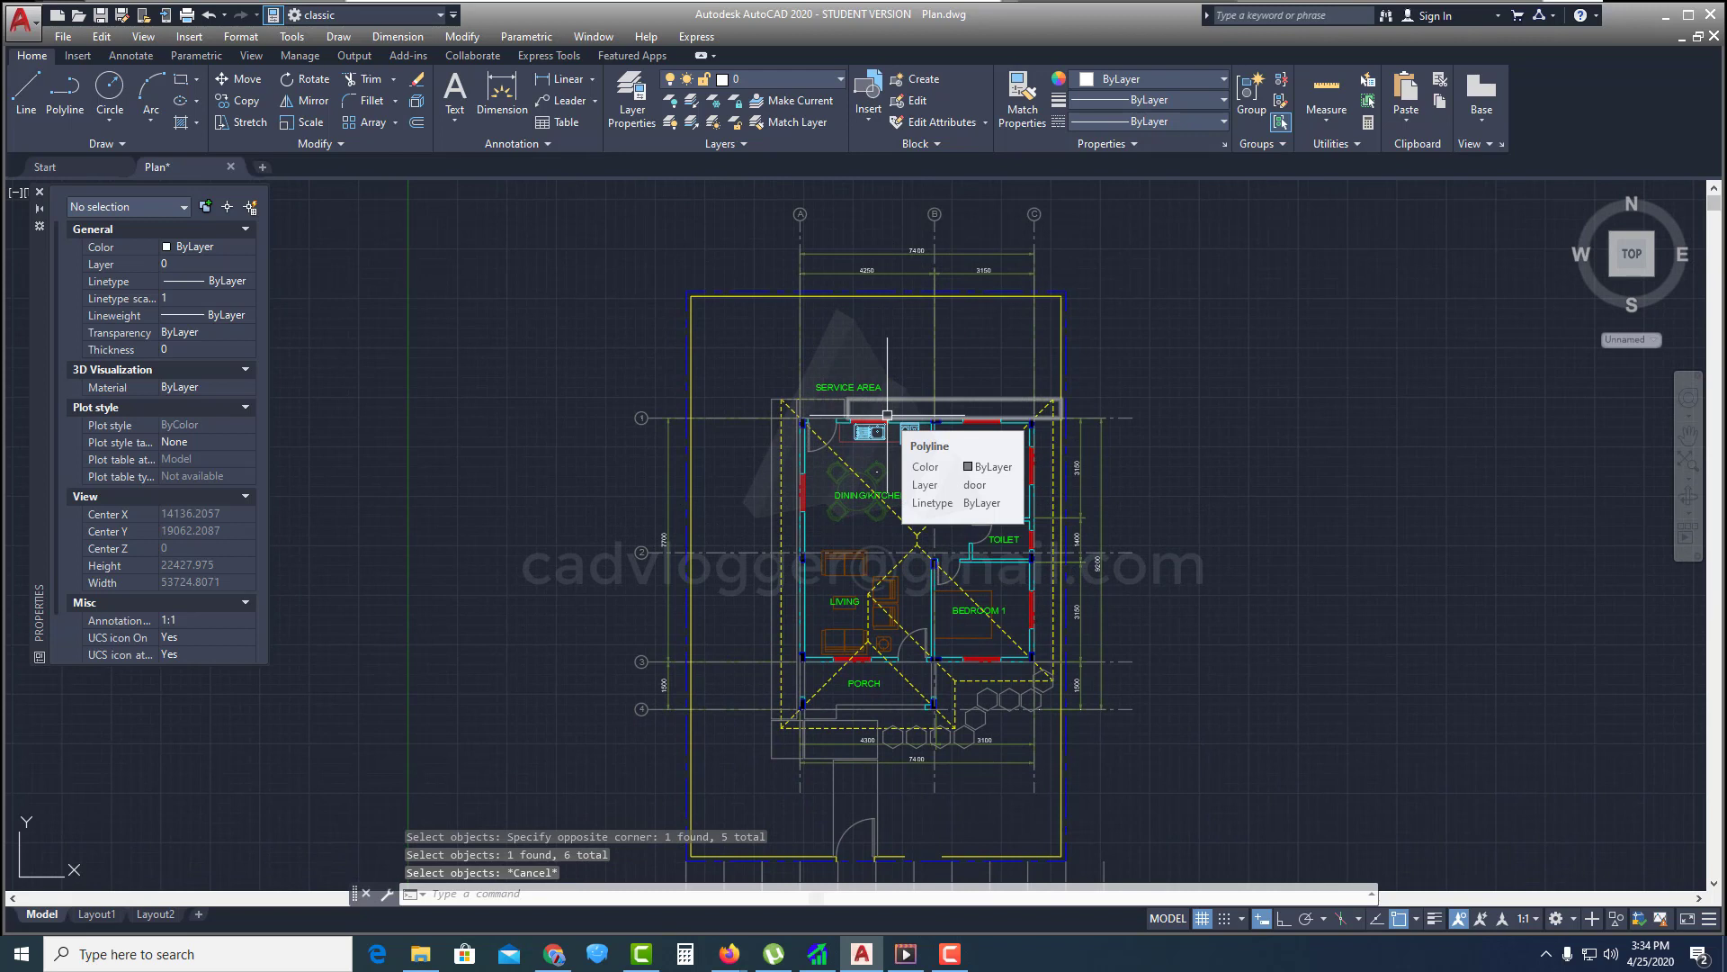
Change the PICKADD system variable's value to 0
type("pl")
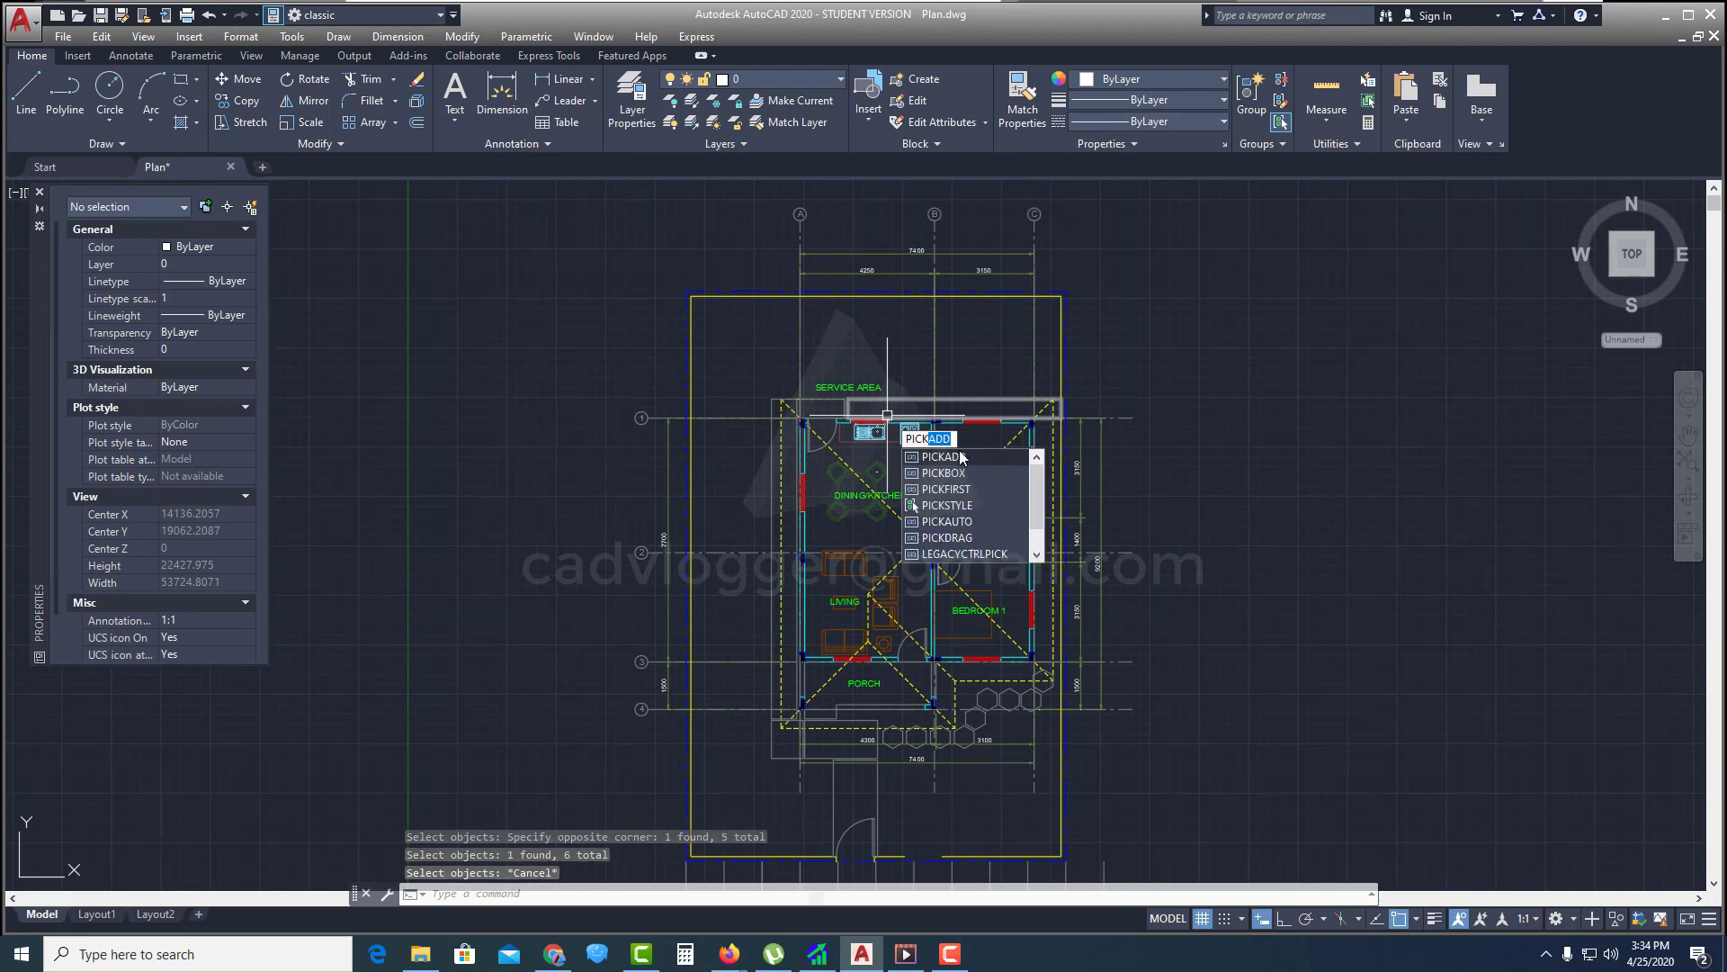
left_click(959, 459)
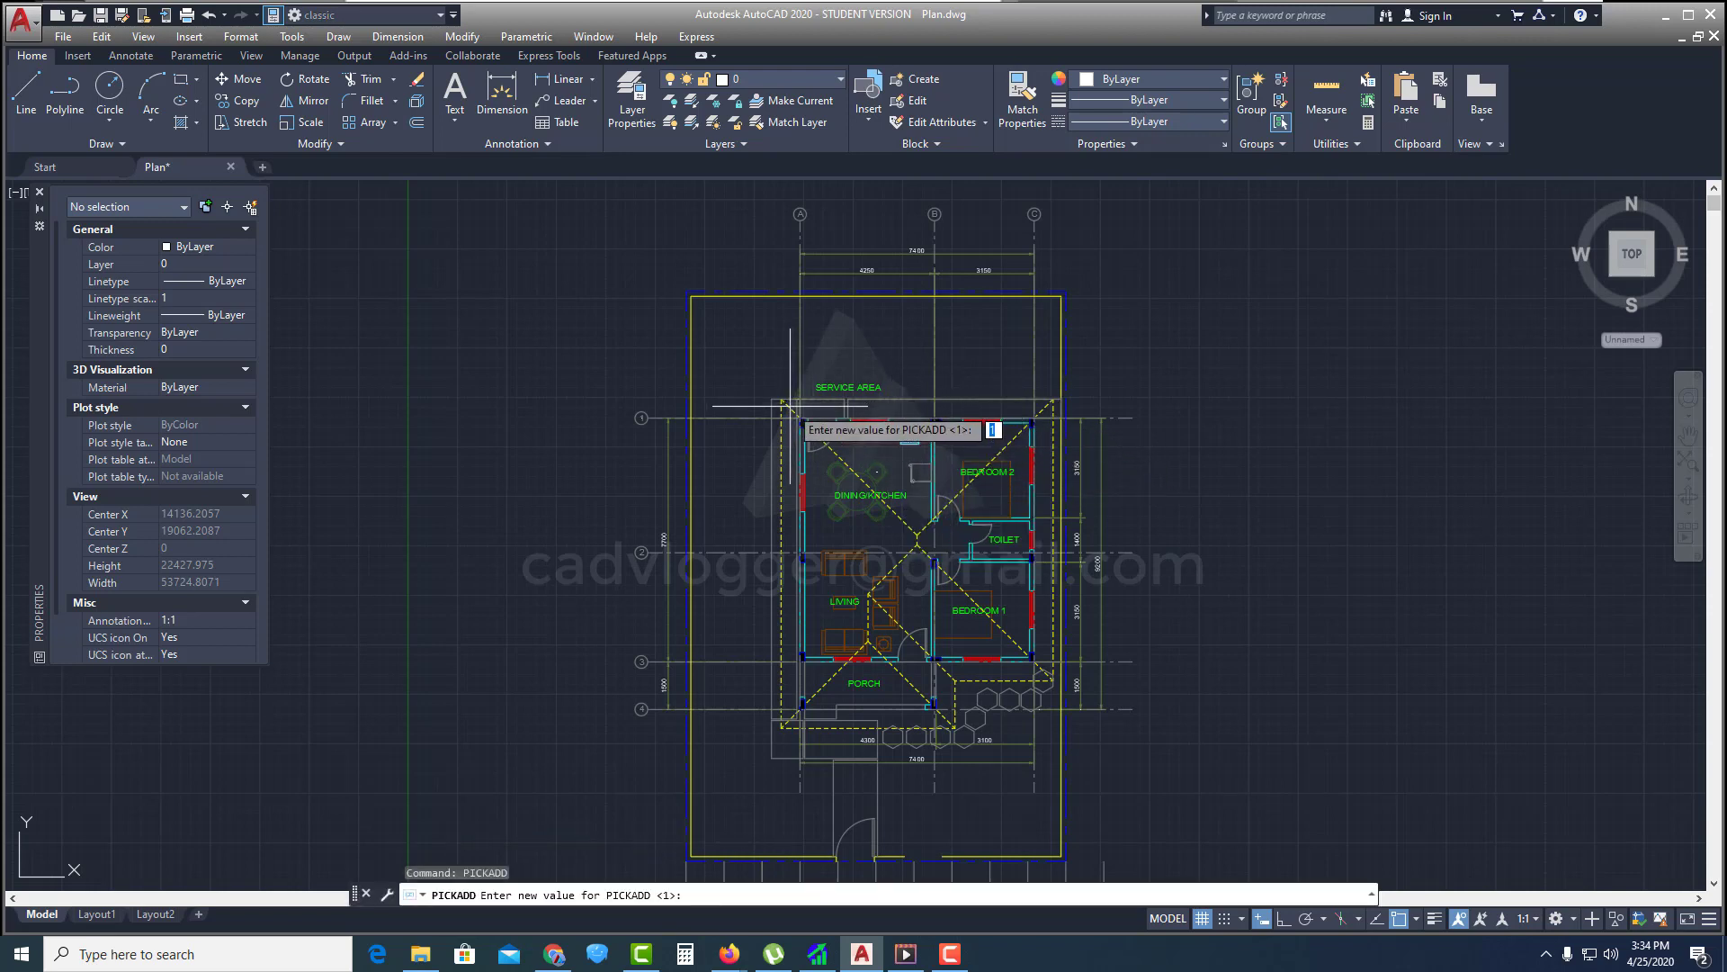
key("Return")
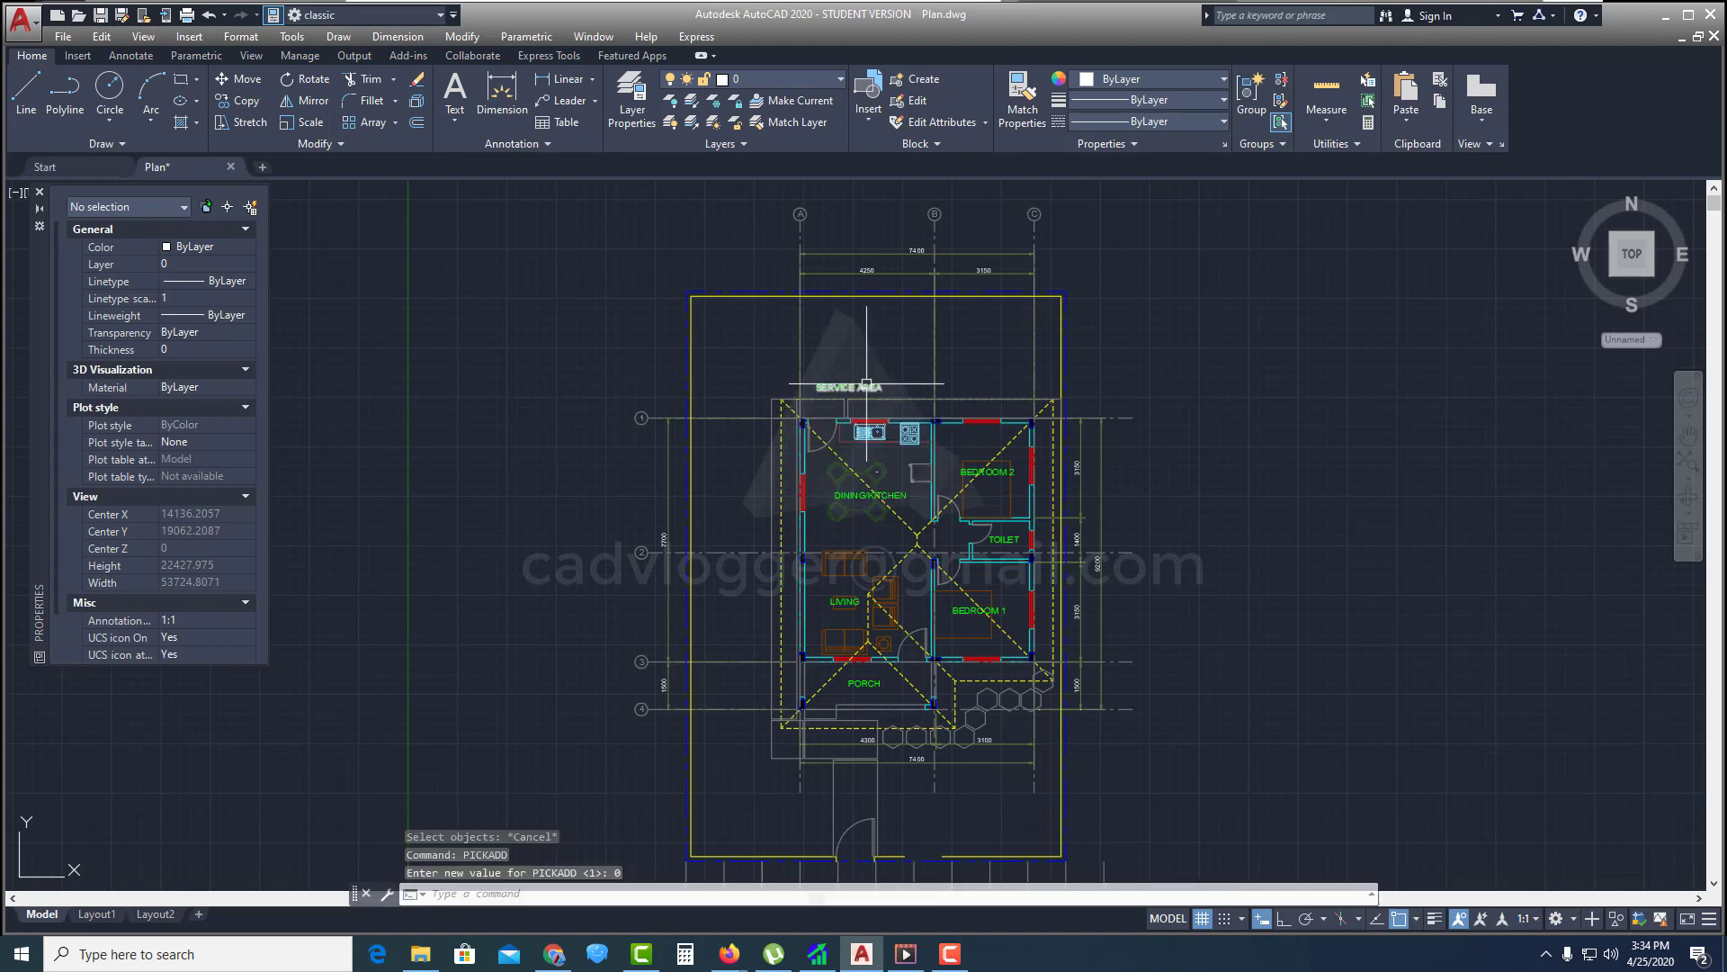
scroll(833, 340, "up", 4)
In a new move, pick the upper sofa, the two armchairs and the round object in turn, each replacing the last
middle_click_drag(954, 311, 932, 362)
middle_click_drag(926, 745, 927, 221)
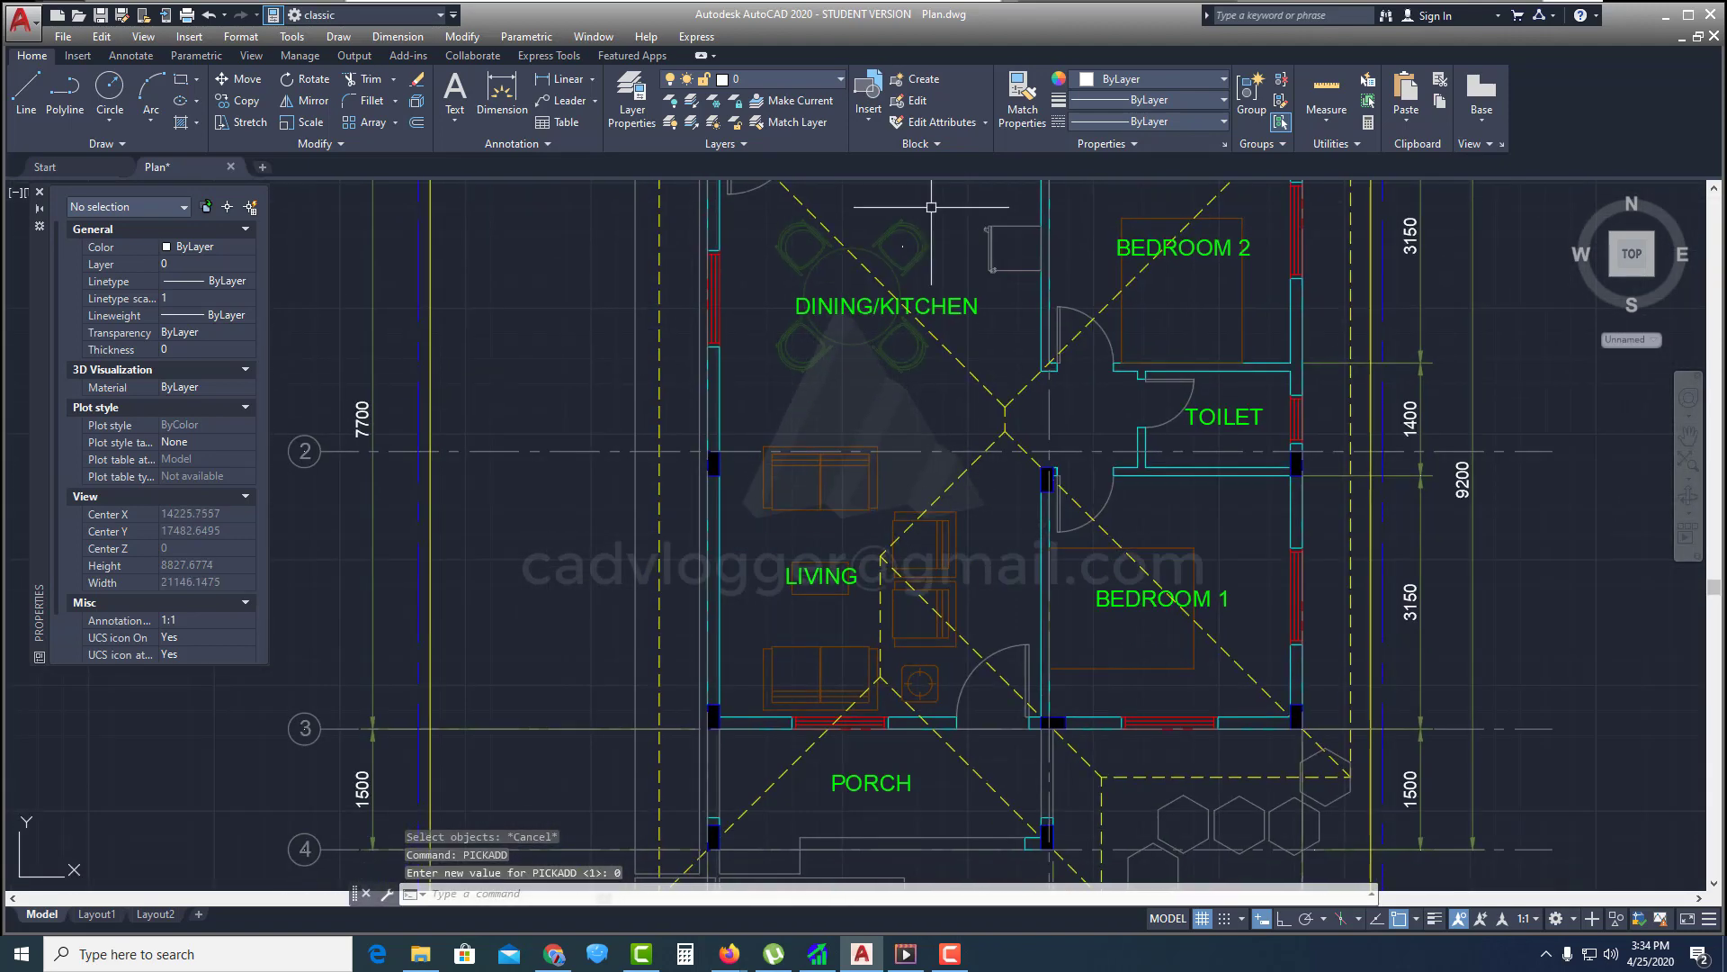
mouse_move(893, 464)
middle_mouse_down()
mouse_move(894, 361)
mouse_move(896, 417)
middle_mouse_up()
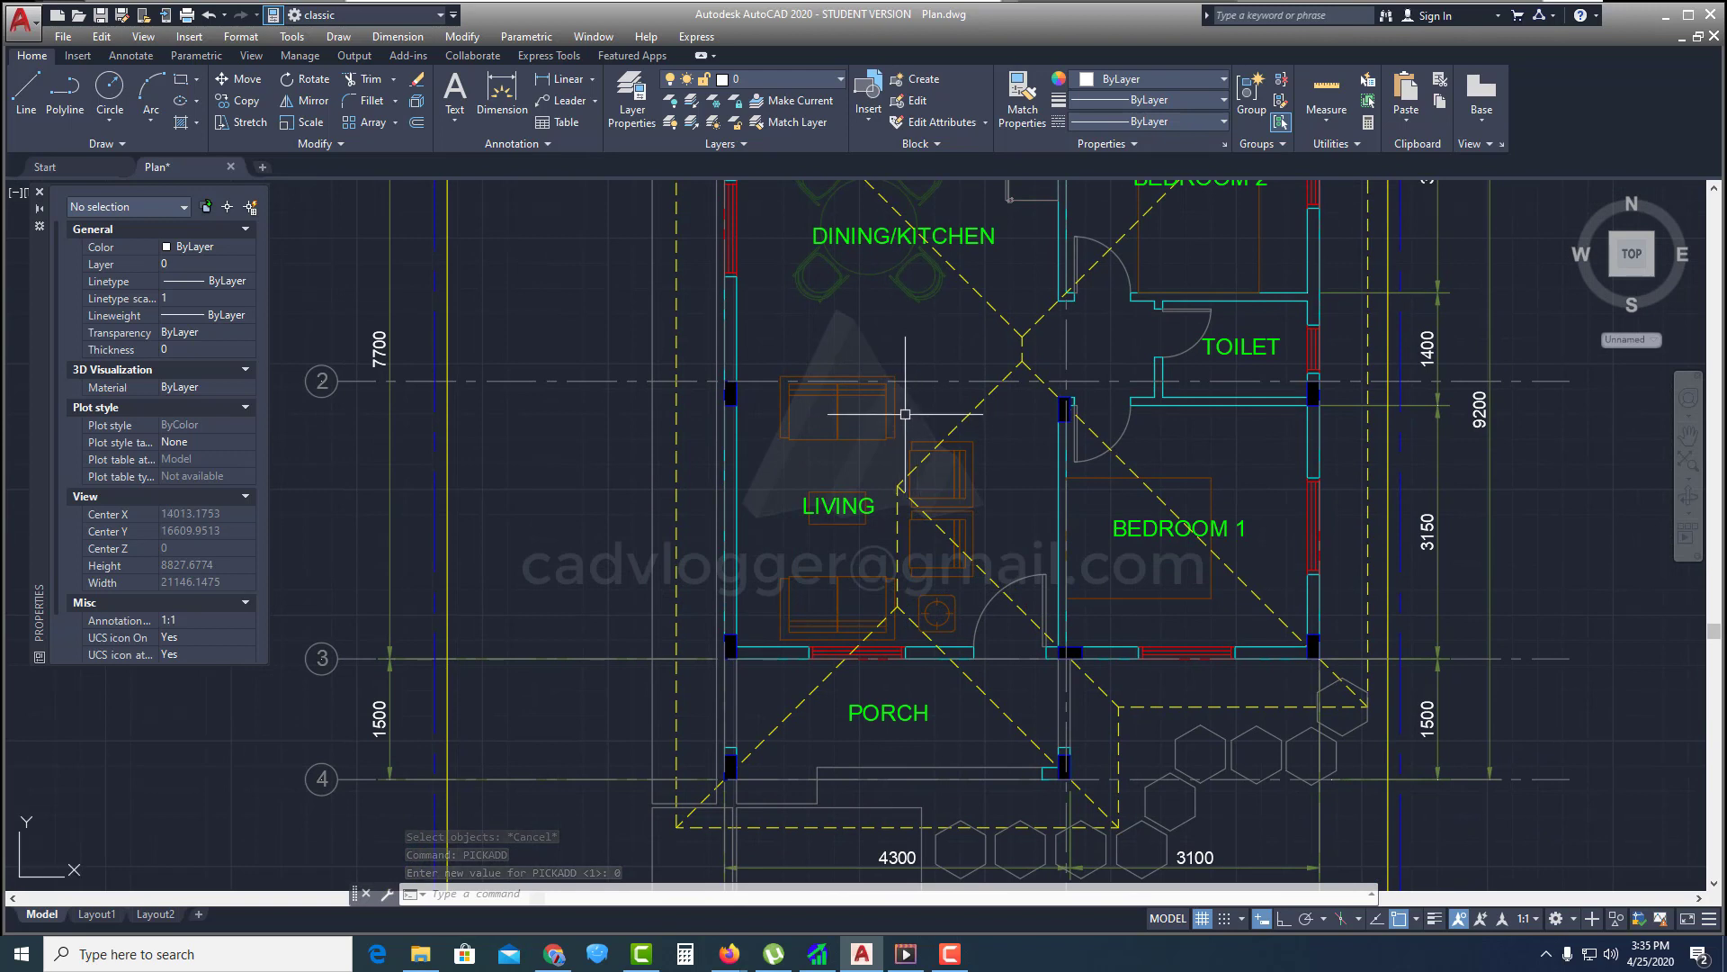
left_click(247, 82)
left_click(890, 412)
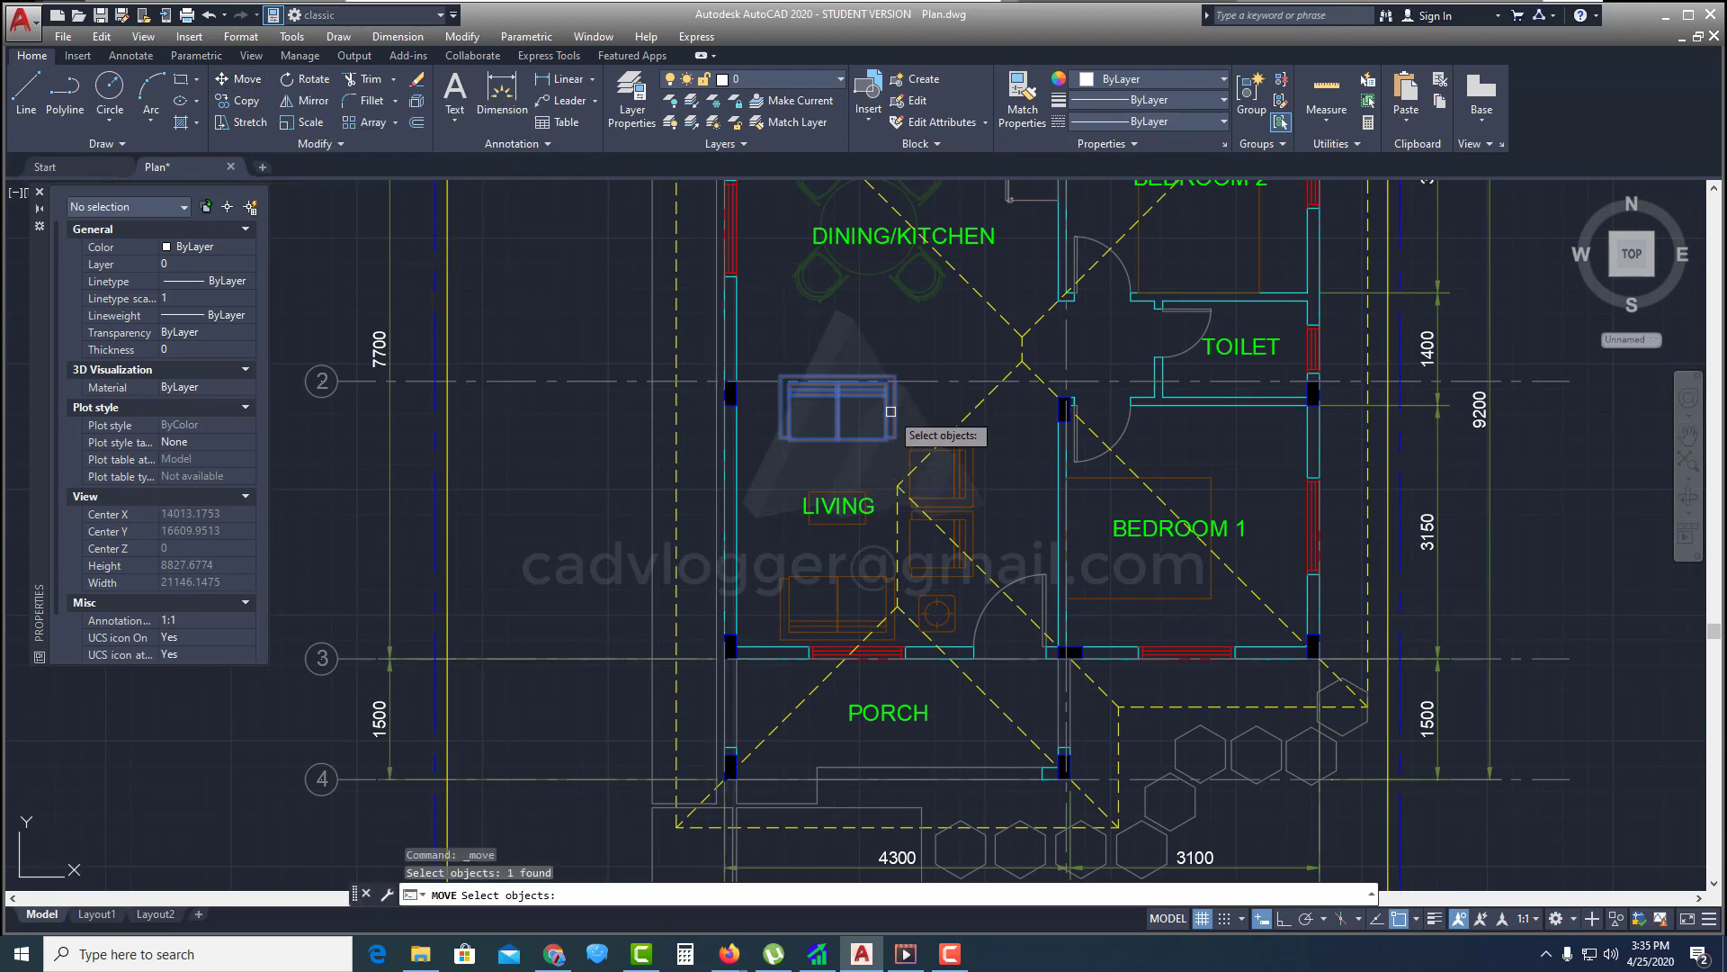
left_click(966, 473)
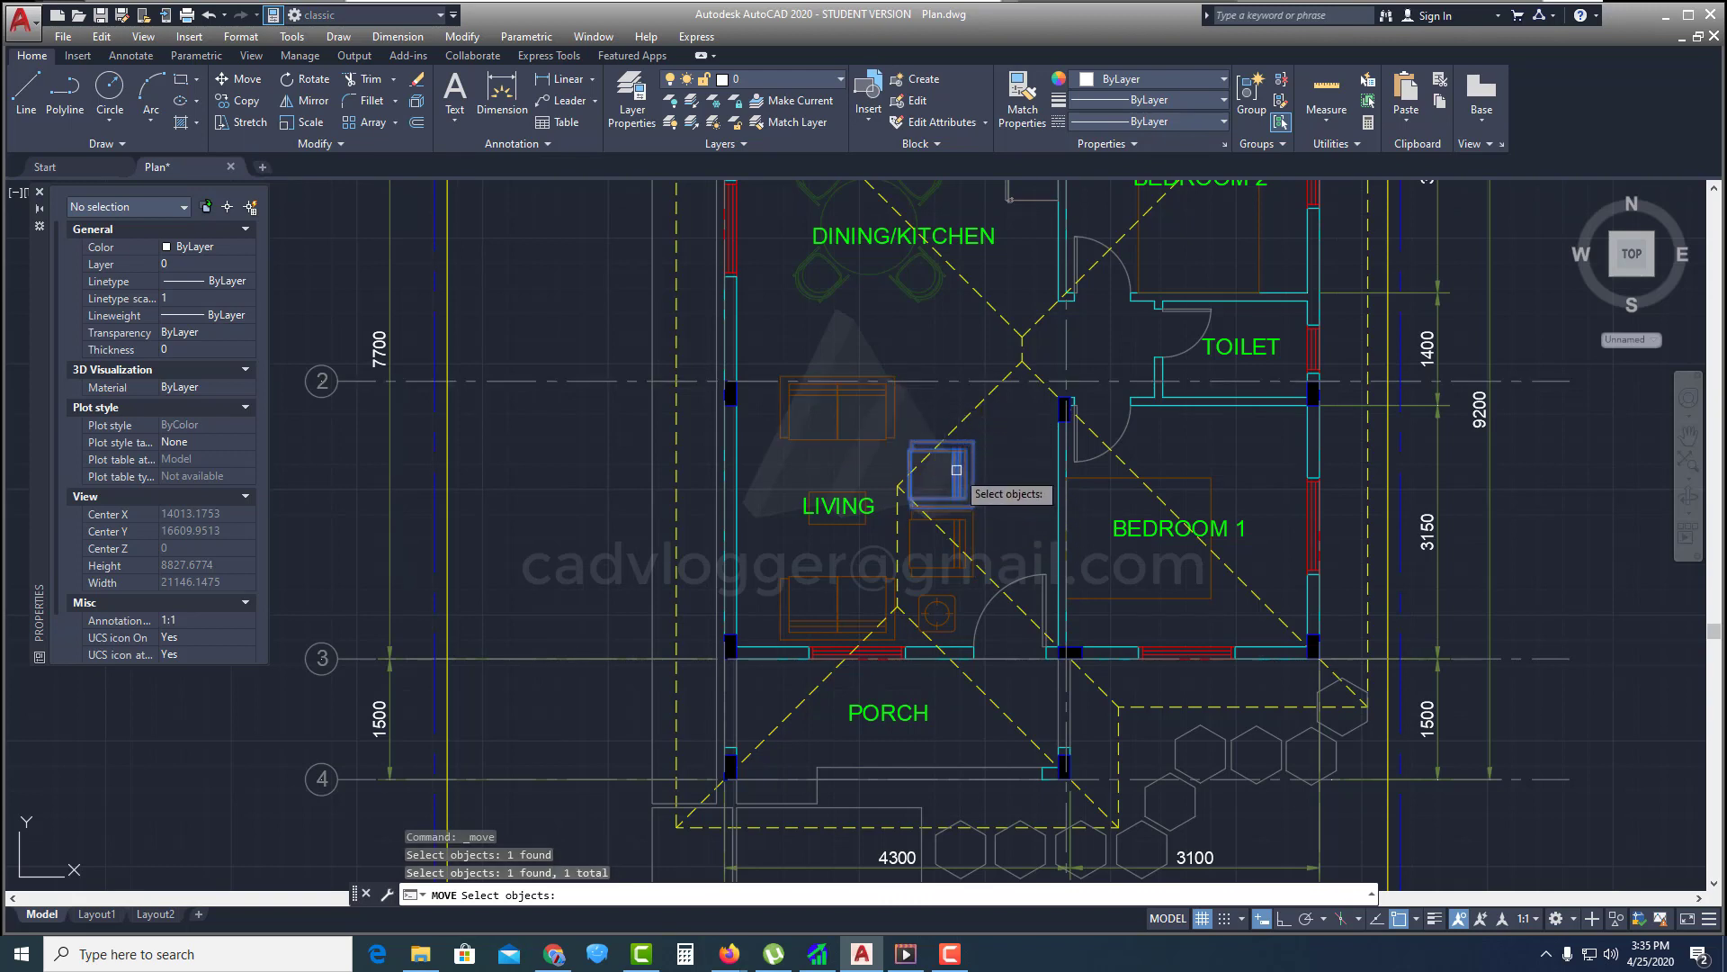
middle_click_drag(961, 472, 968, 446)
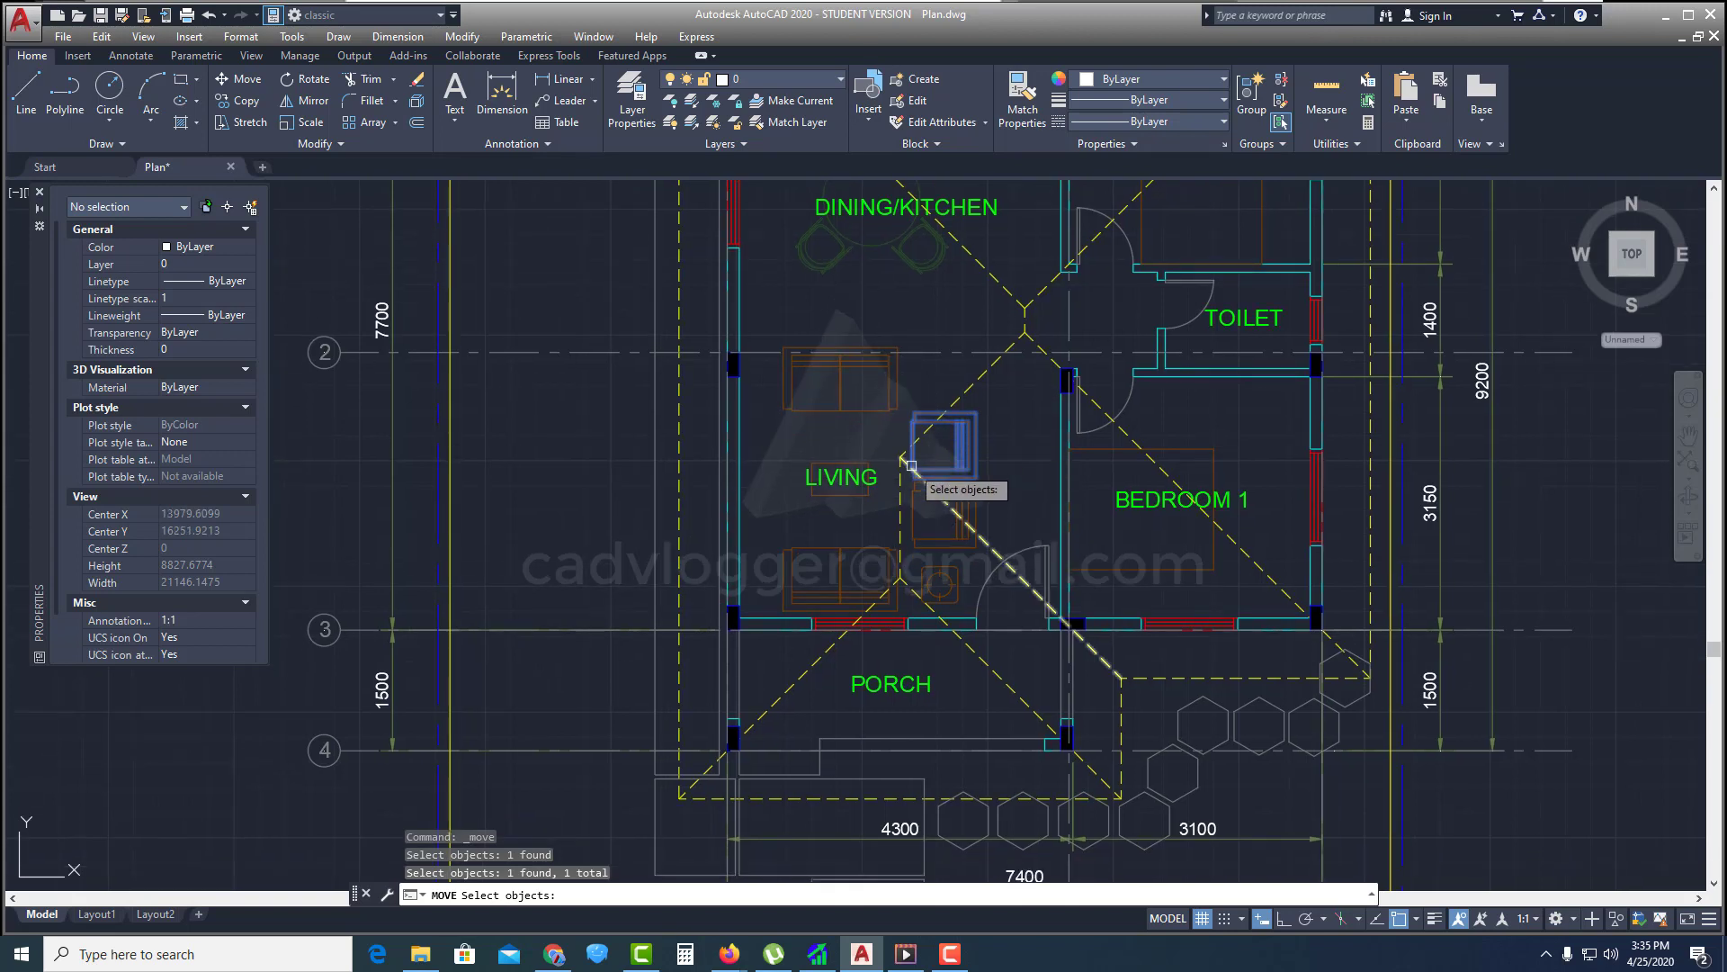
left_click(970, 501)
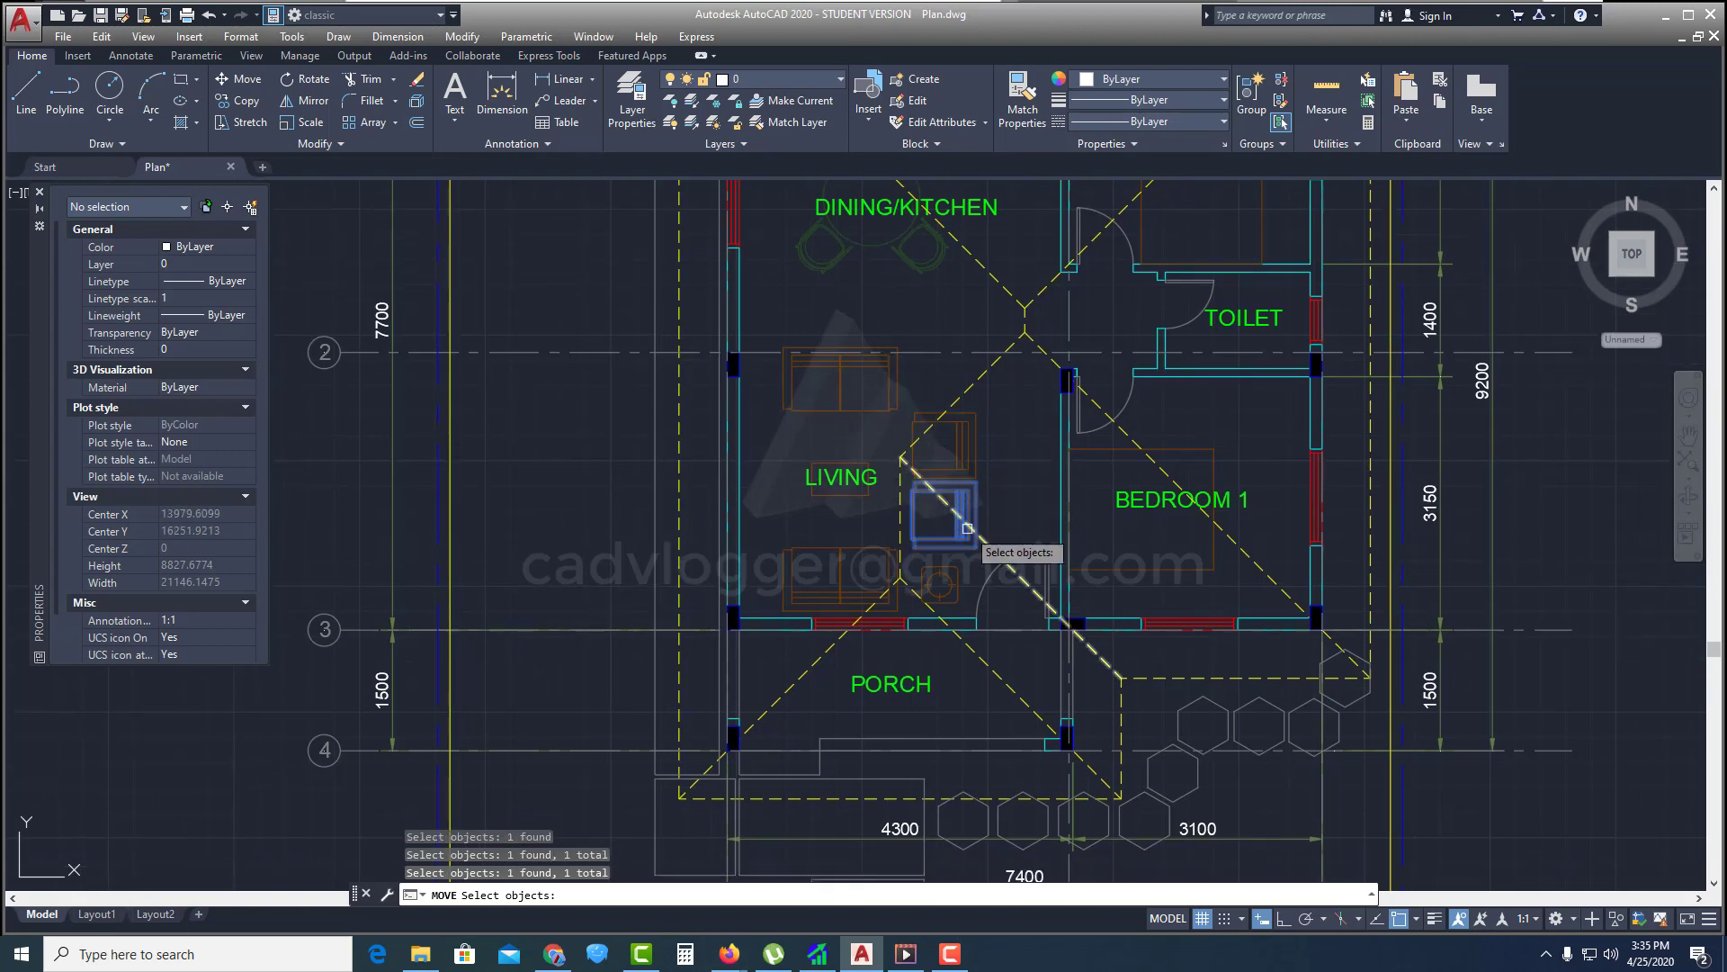
left_click(942, 580)
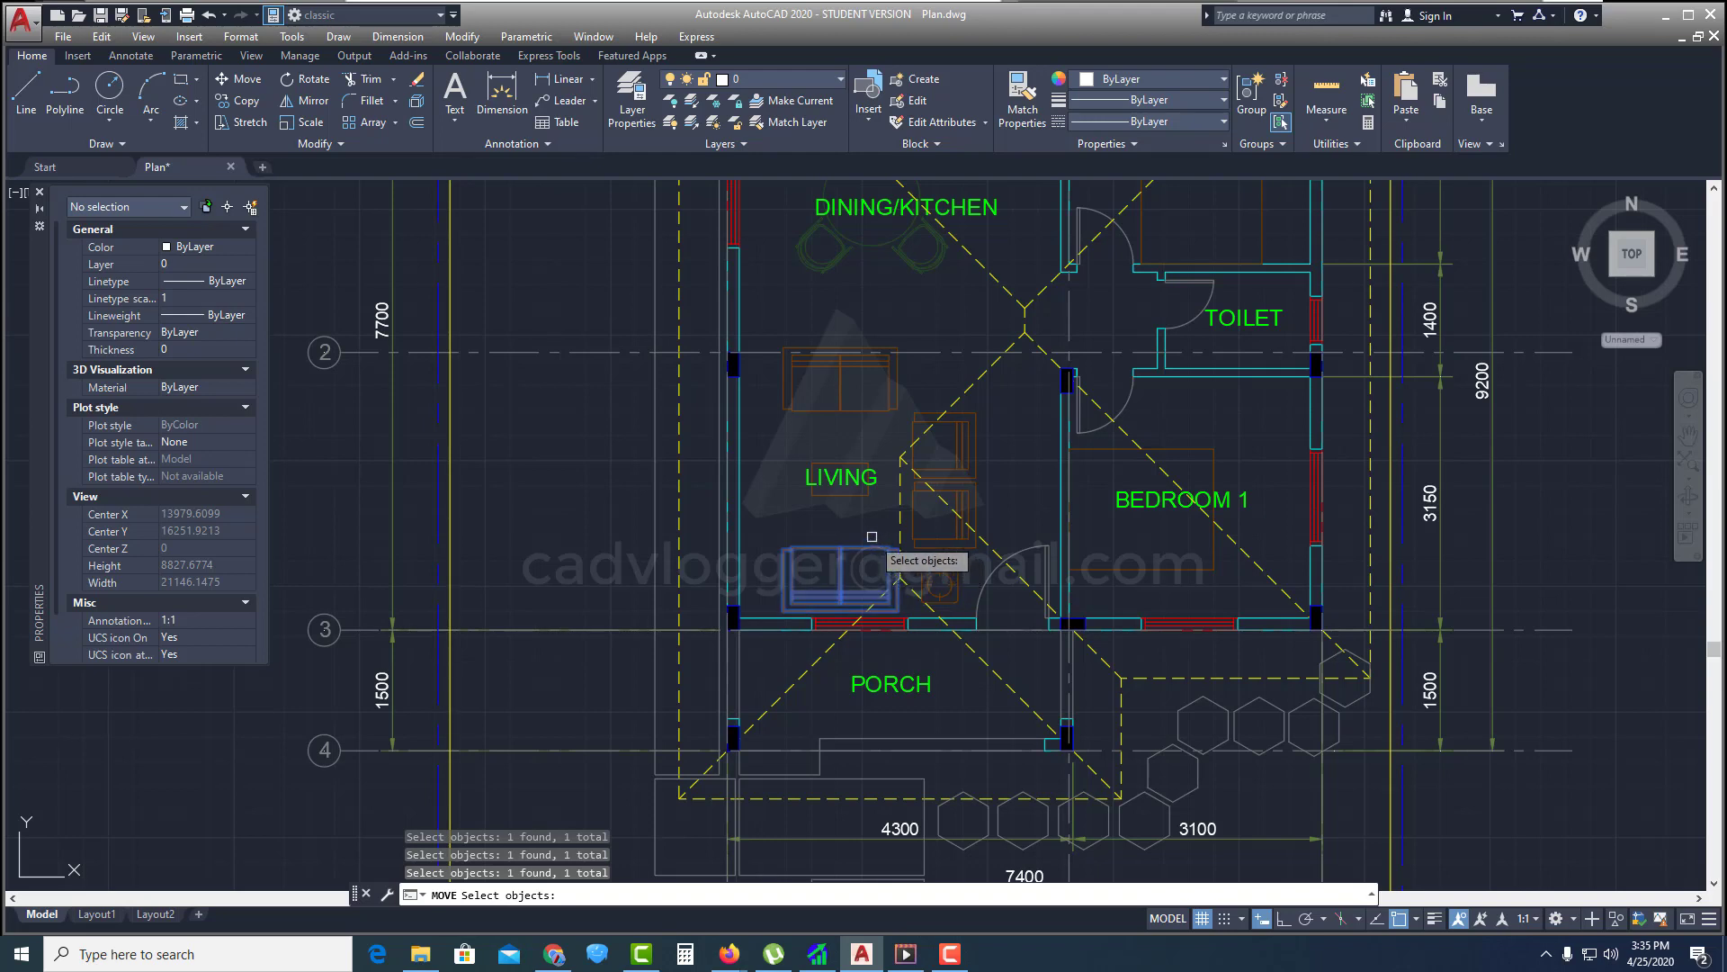
Cancel the move and set PICKADD back to 1
key("Escape")
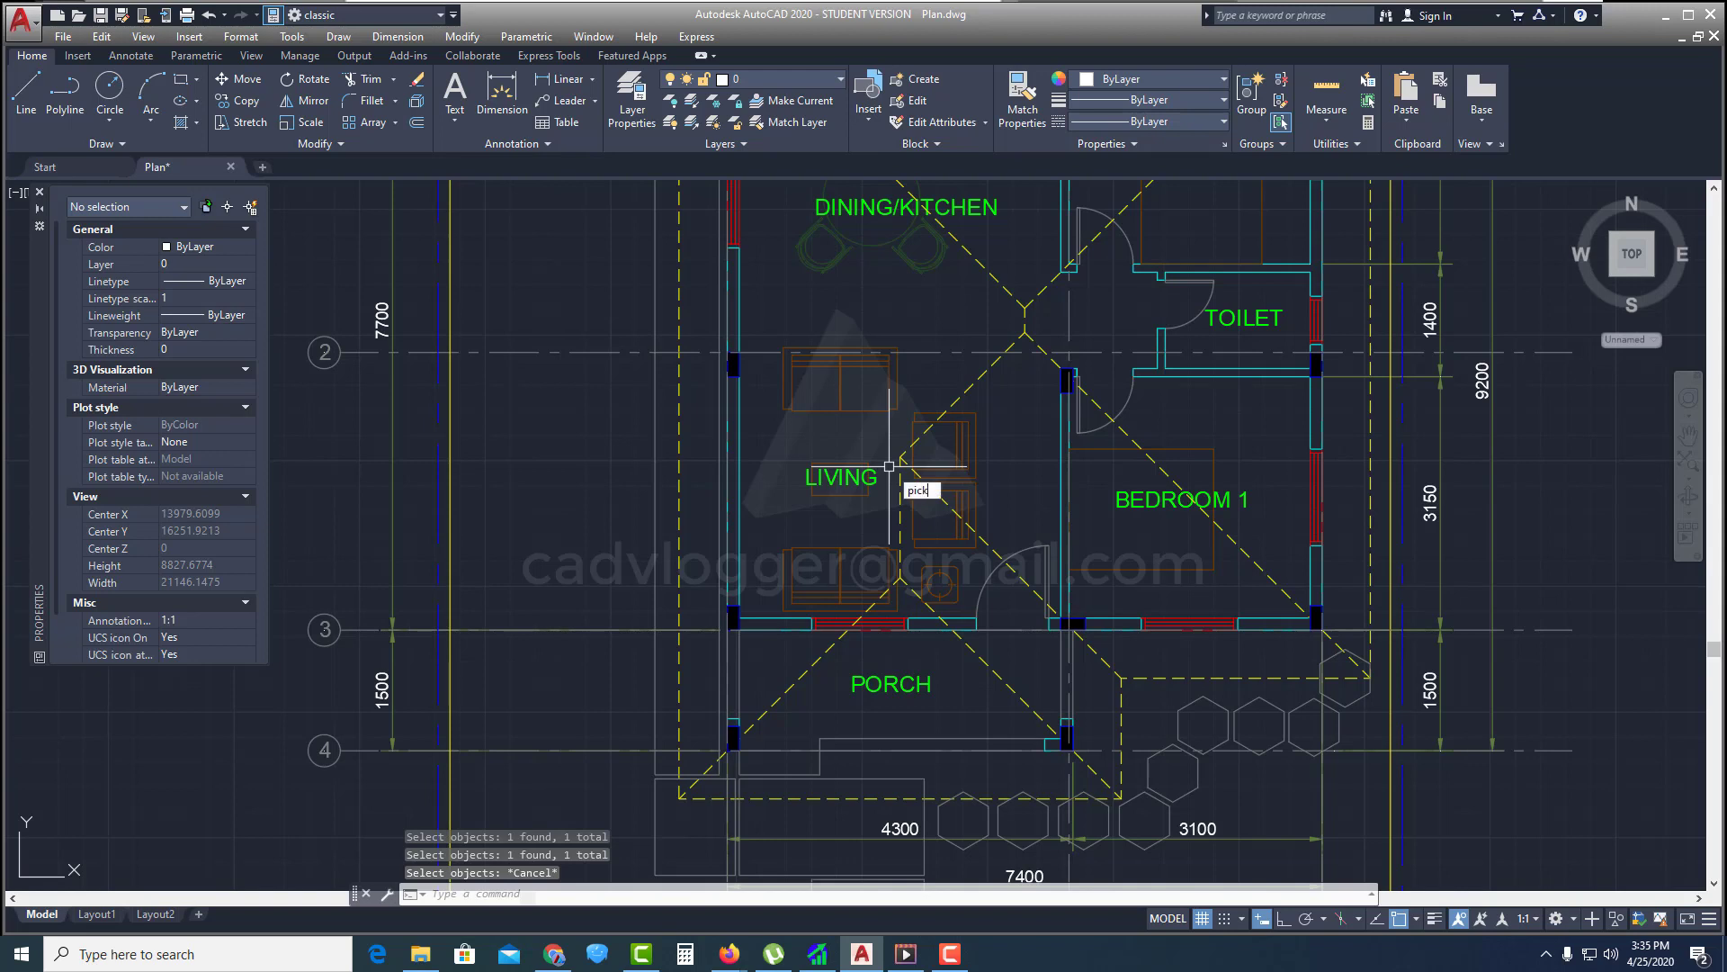
left_click(946, 508)
type("1")
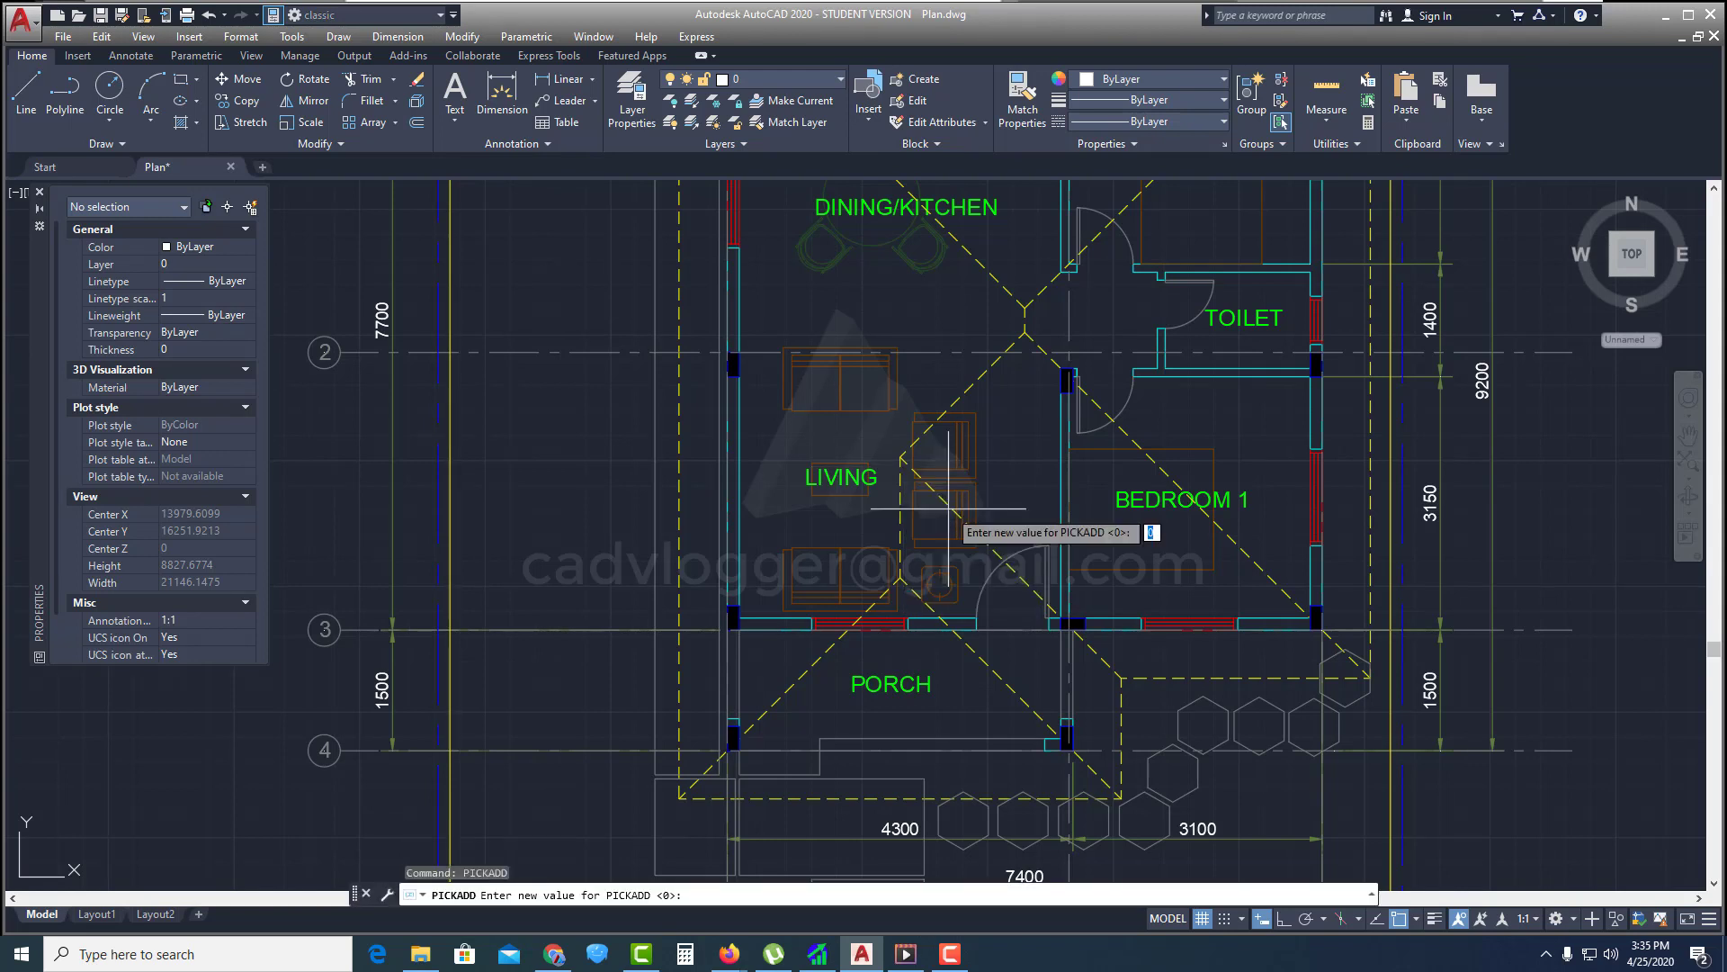
key("Return")
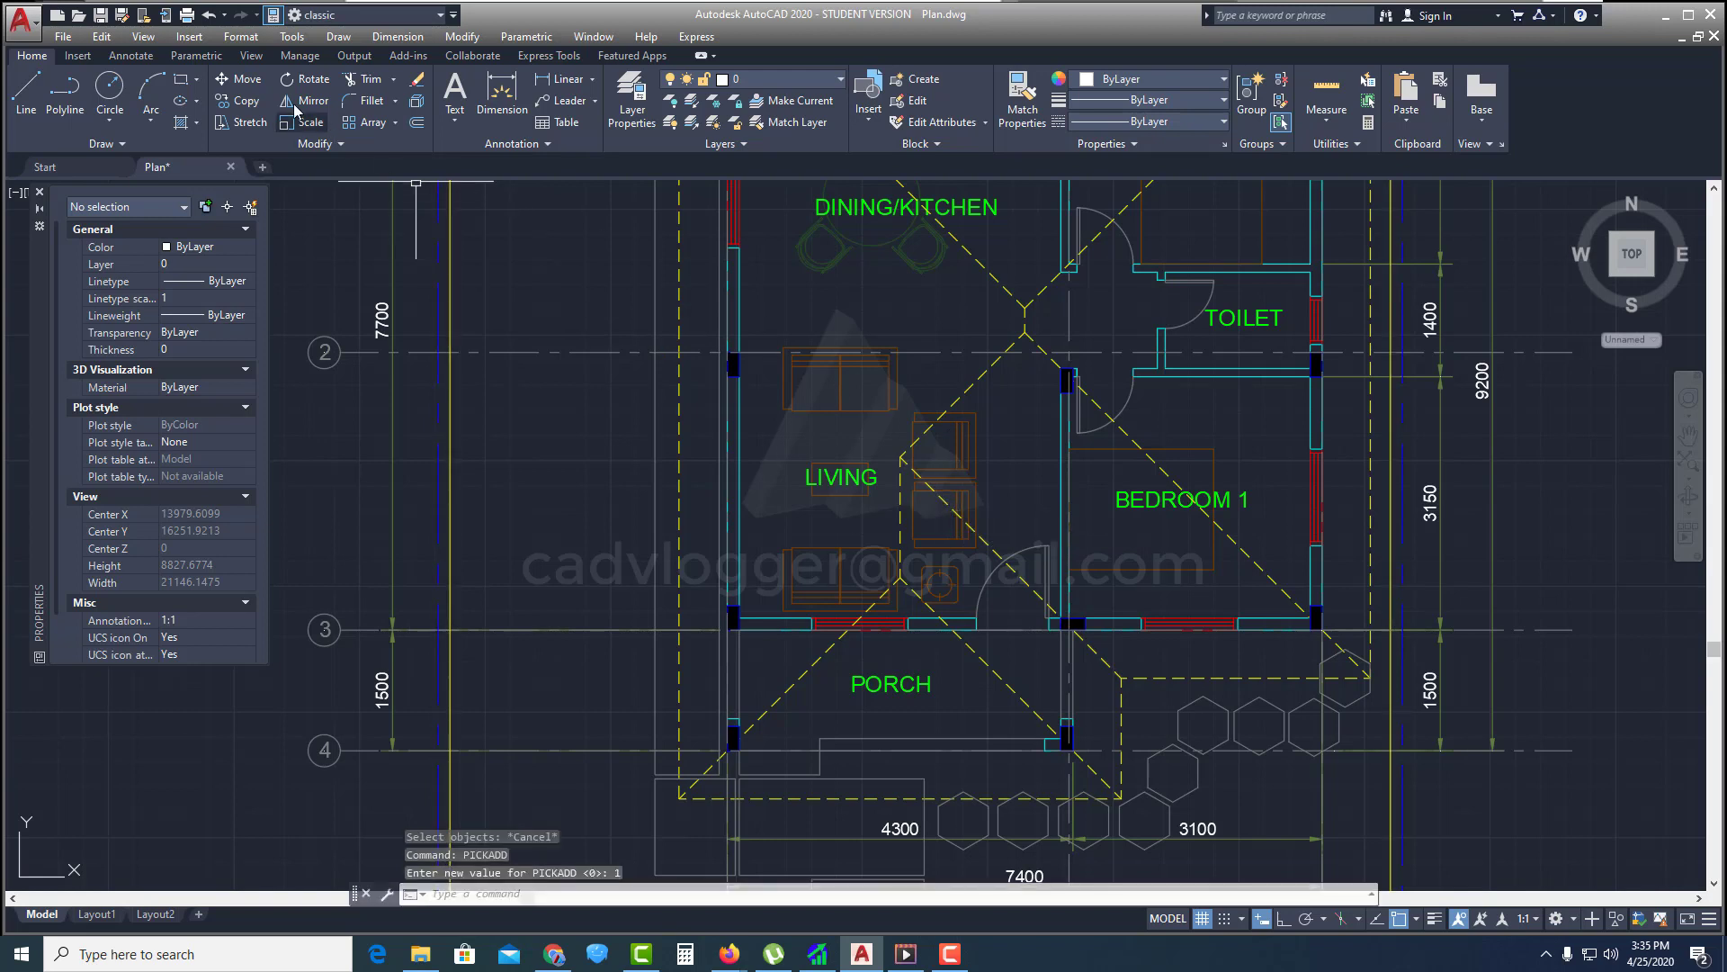
Move-select both sofas, both armchairs and the round object together, then cancel
left_click(242, 79)
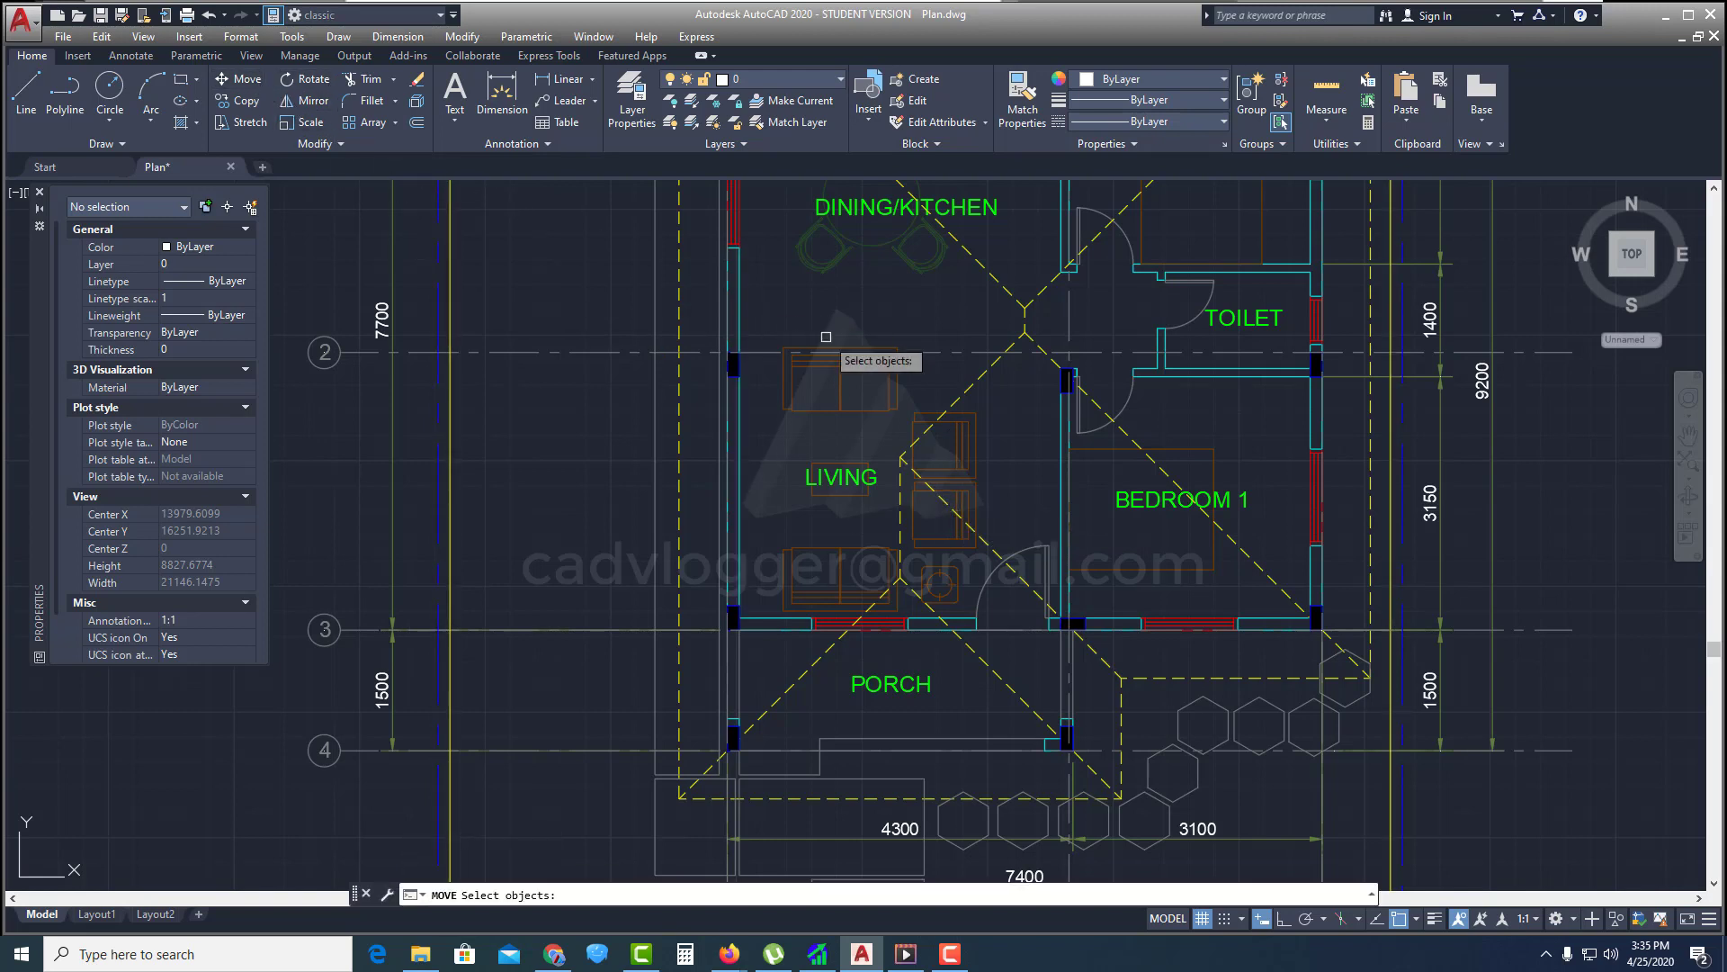
left_click(839, 367)
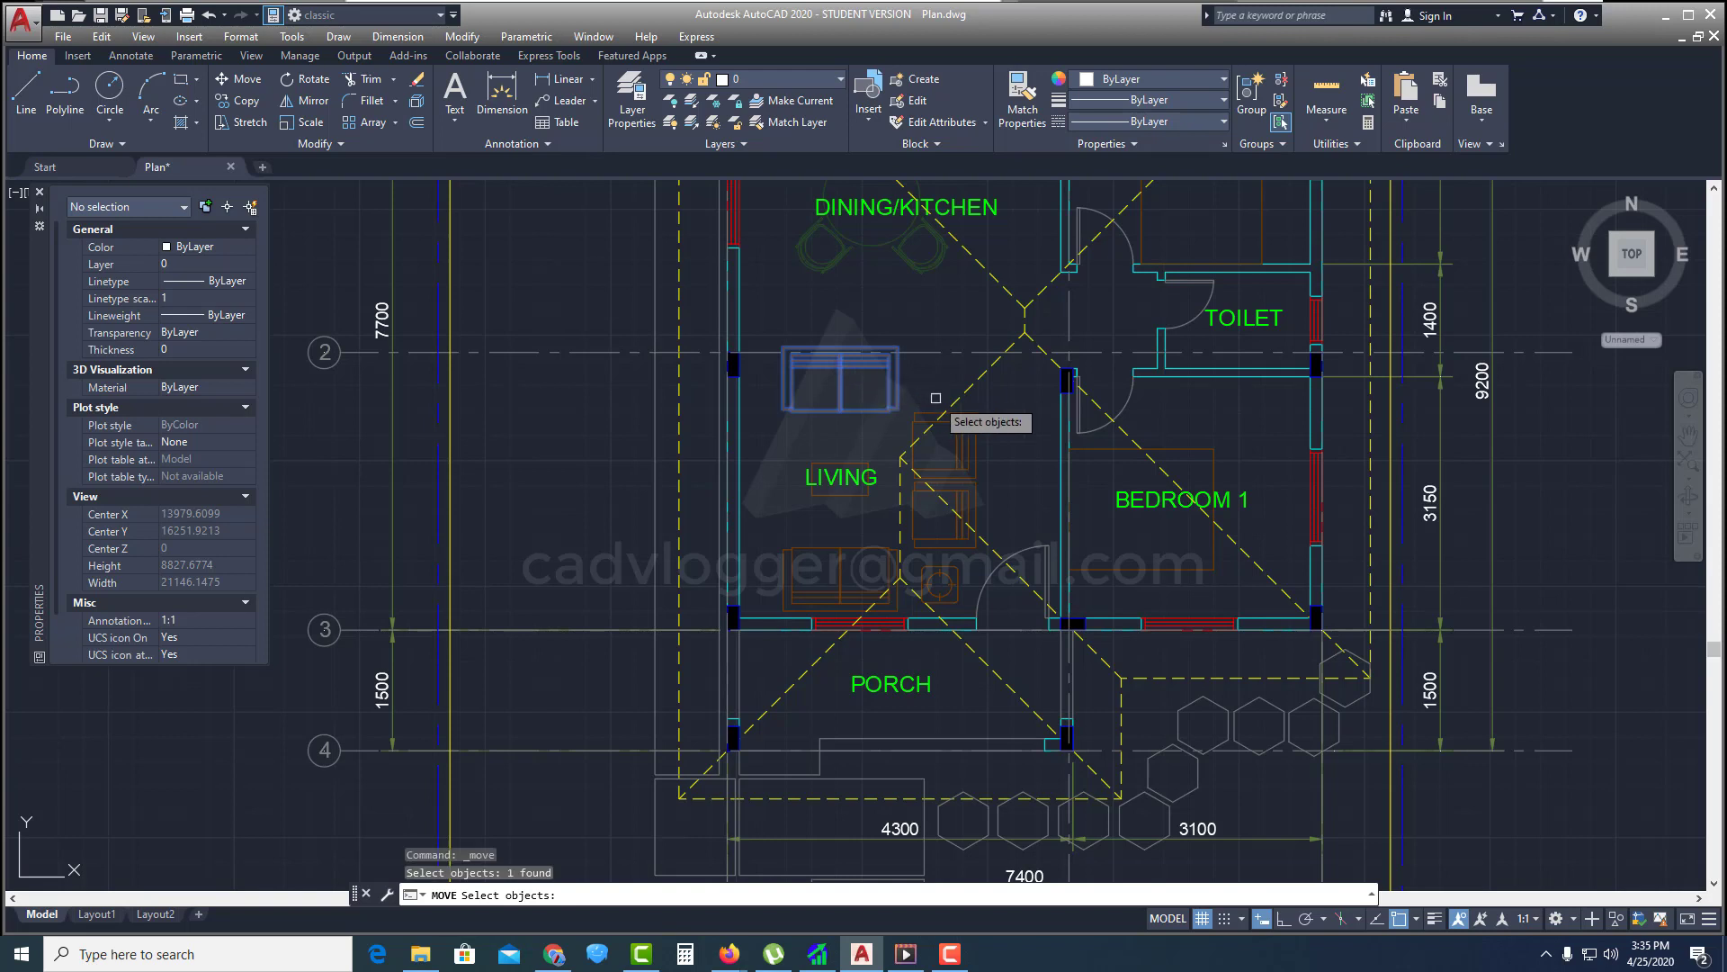
left_click(971, 431)
left_click(944, 519)
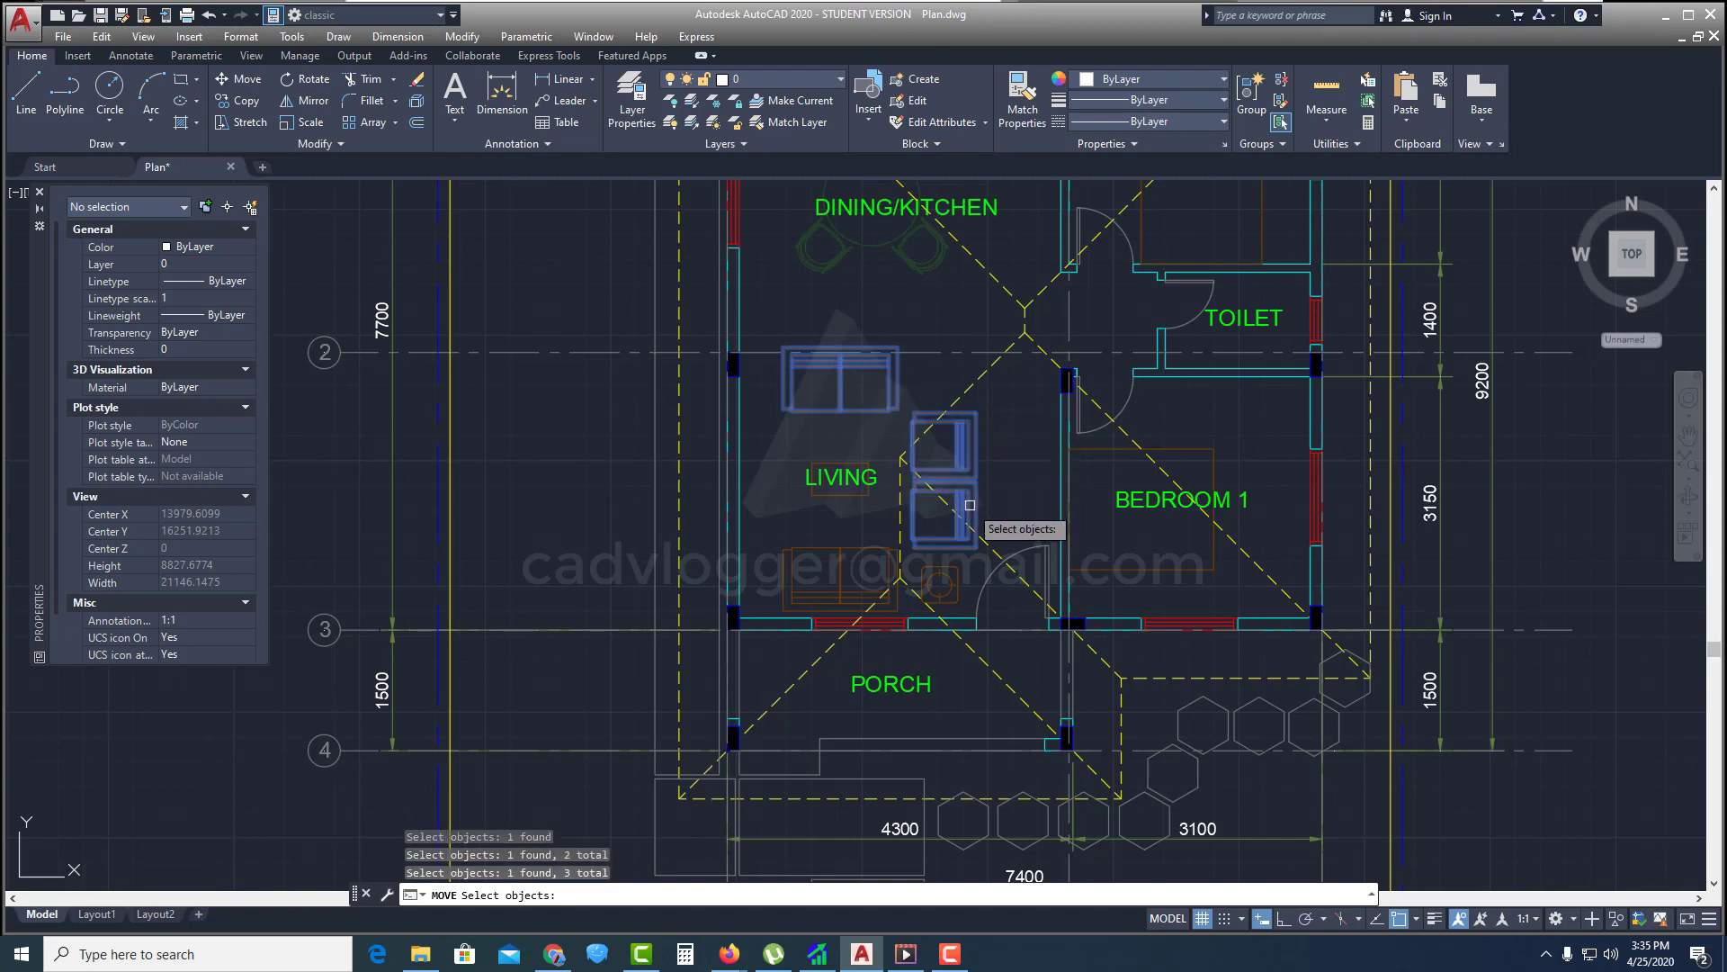
left_click(940, 581)
left_click(876, 546)
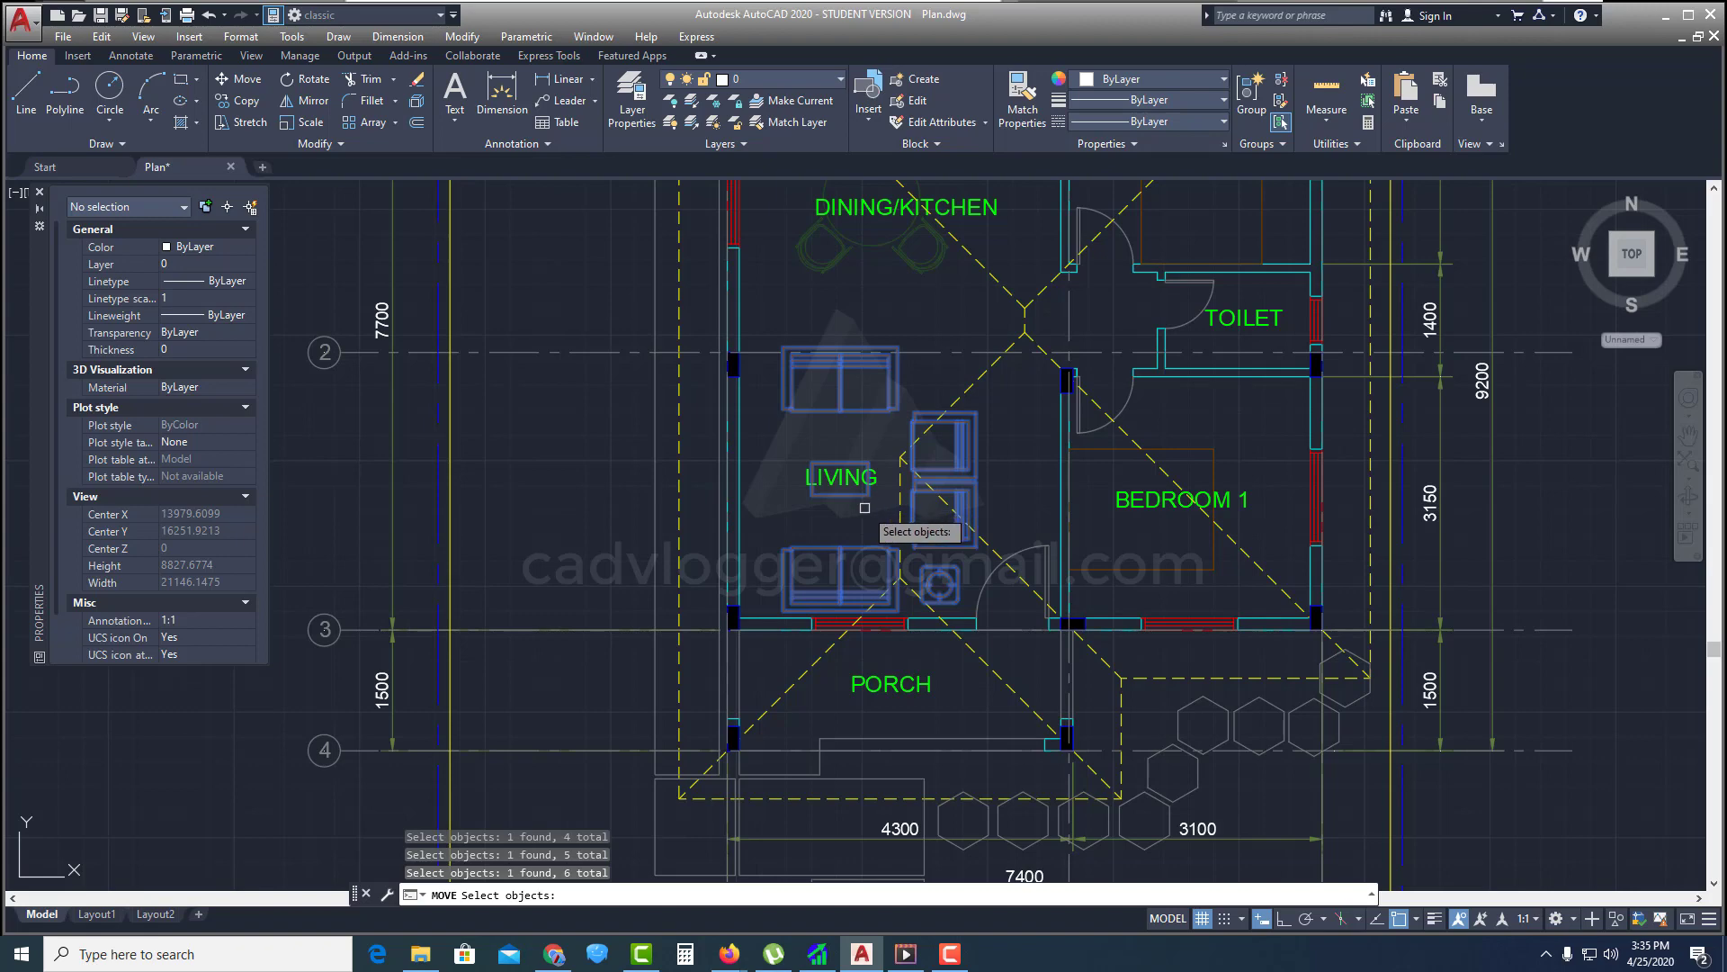
key("Escape")
middle_click_drag(938, 485, 831, 468)
scroll(915, 521, "up", 2)
scroll(899, 517, "down", 2)
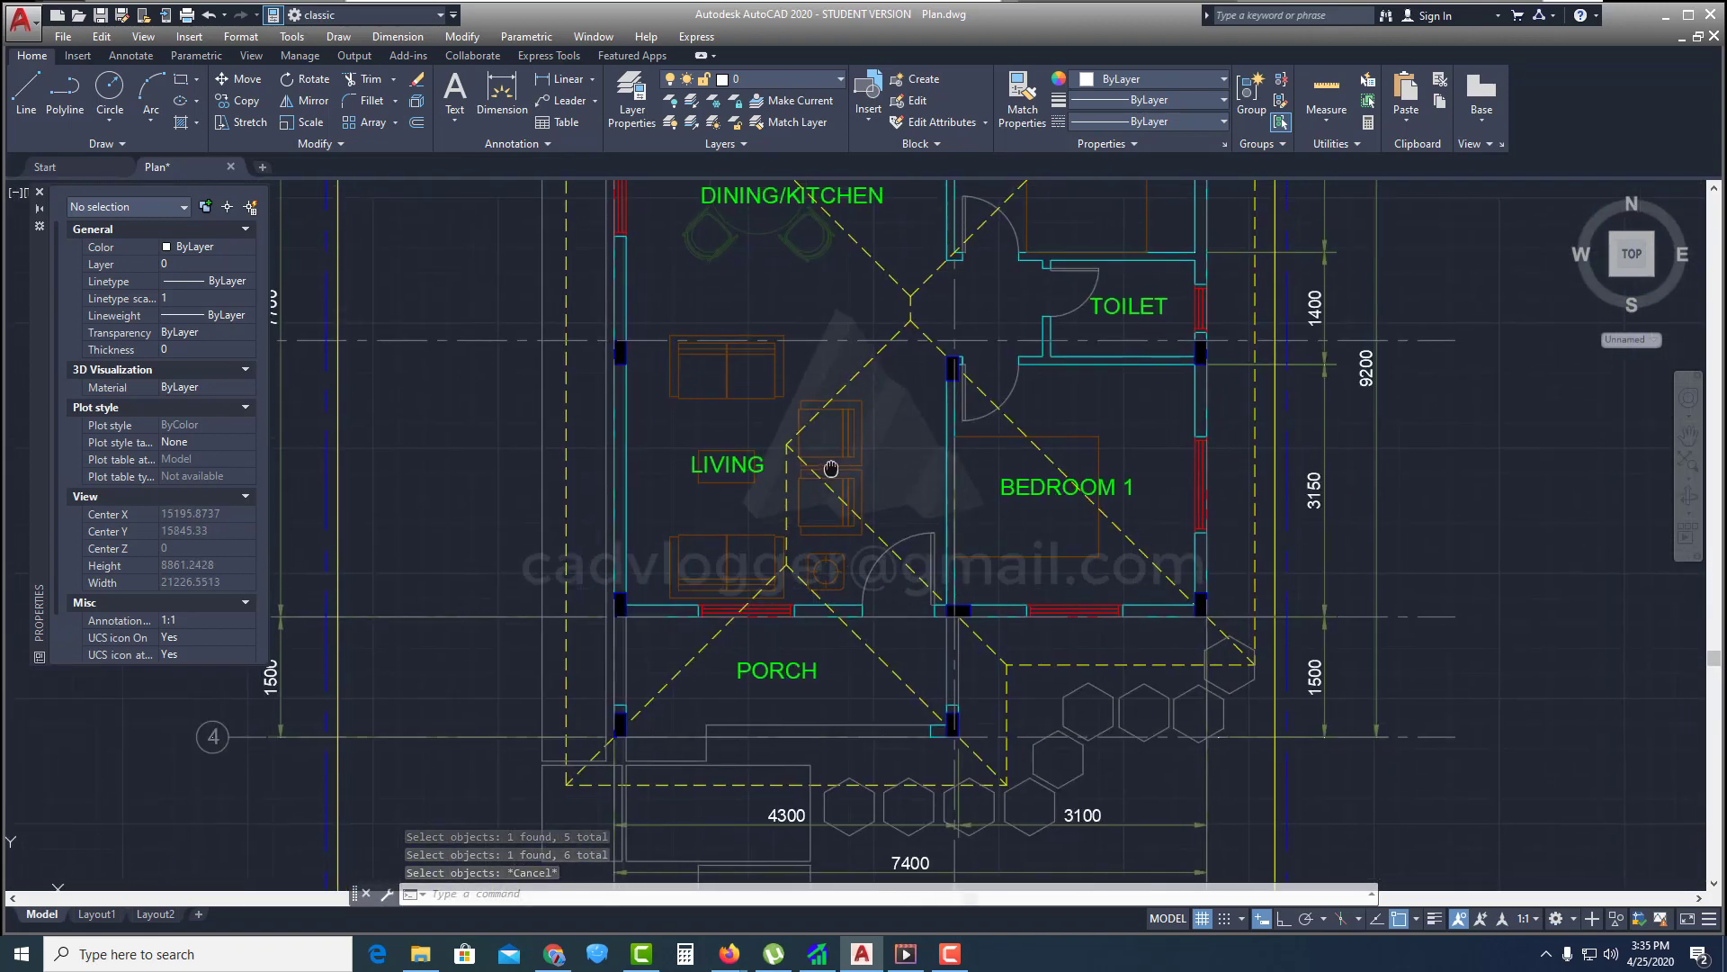
mouse_move(771, 392)
middle_mouse_down()
mouse_move(776, 425)
mouse_move(897, 451)
mouse_move(879, 463)
middle_mouse_up()
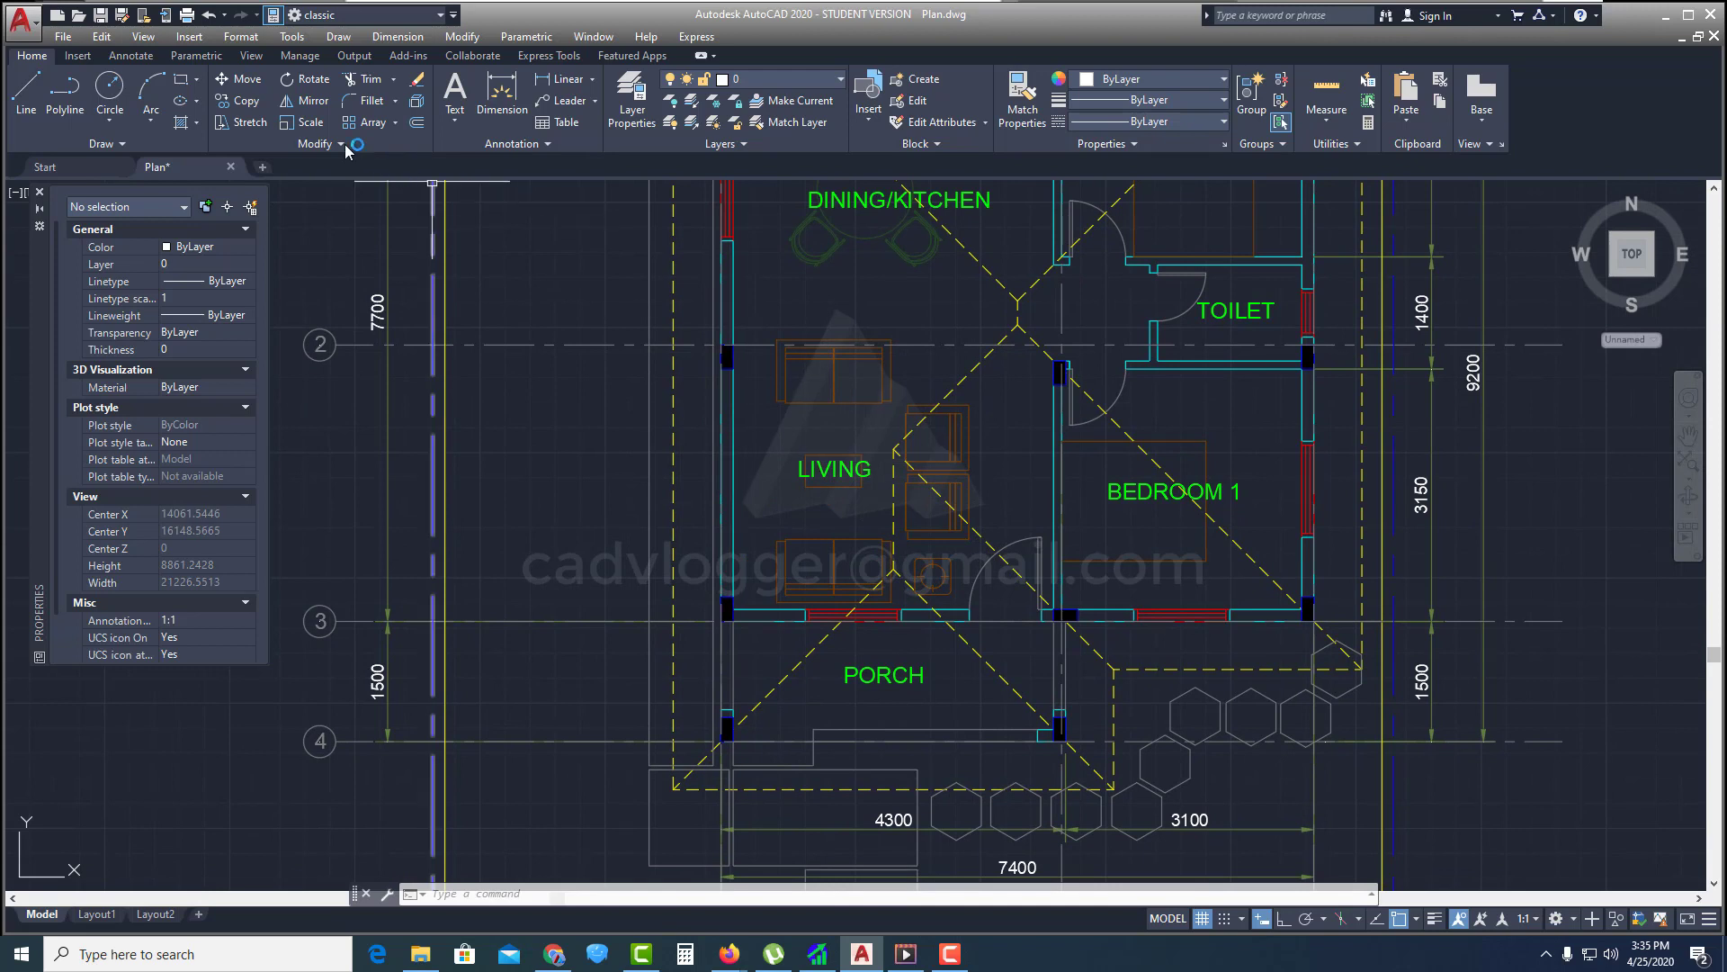
left_click(244, 86)
middle_click_drag(846, 440, 823, 485)
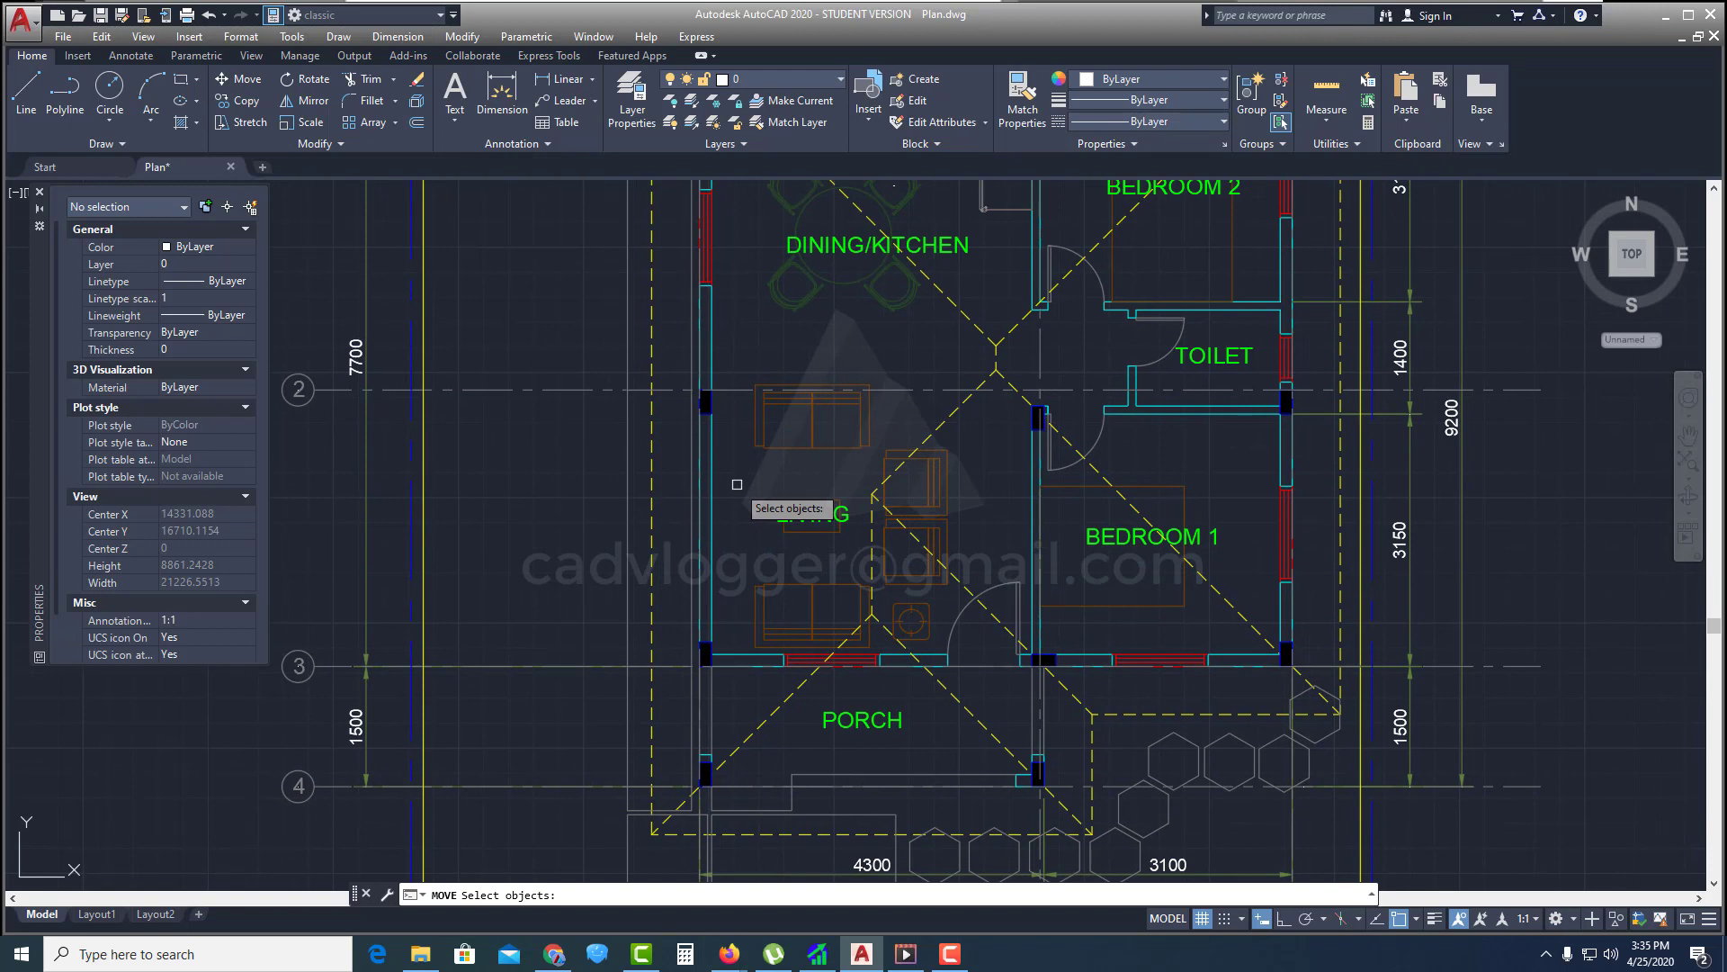
left_click(737, 484)
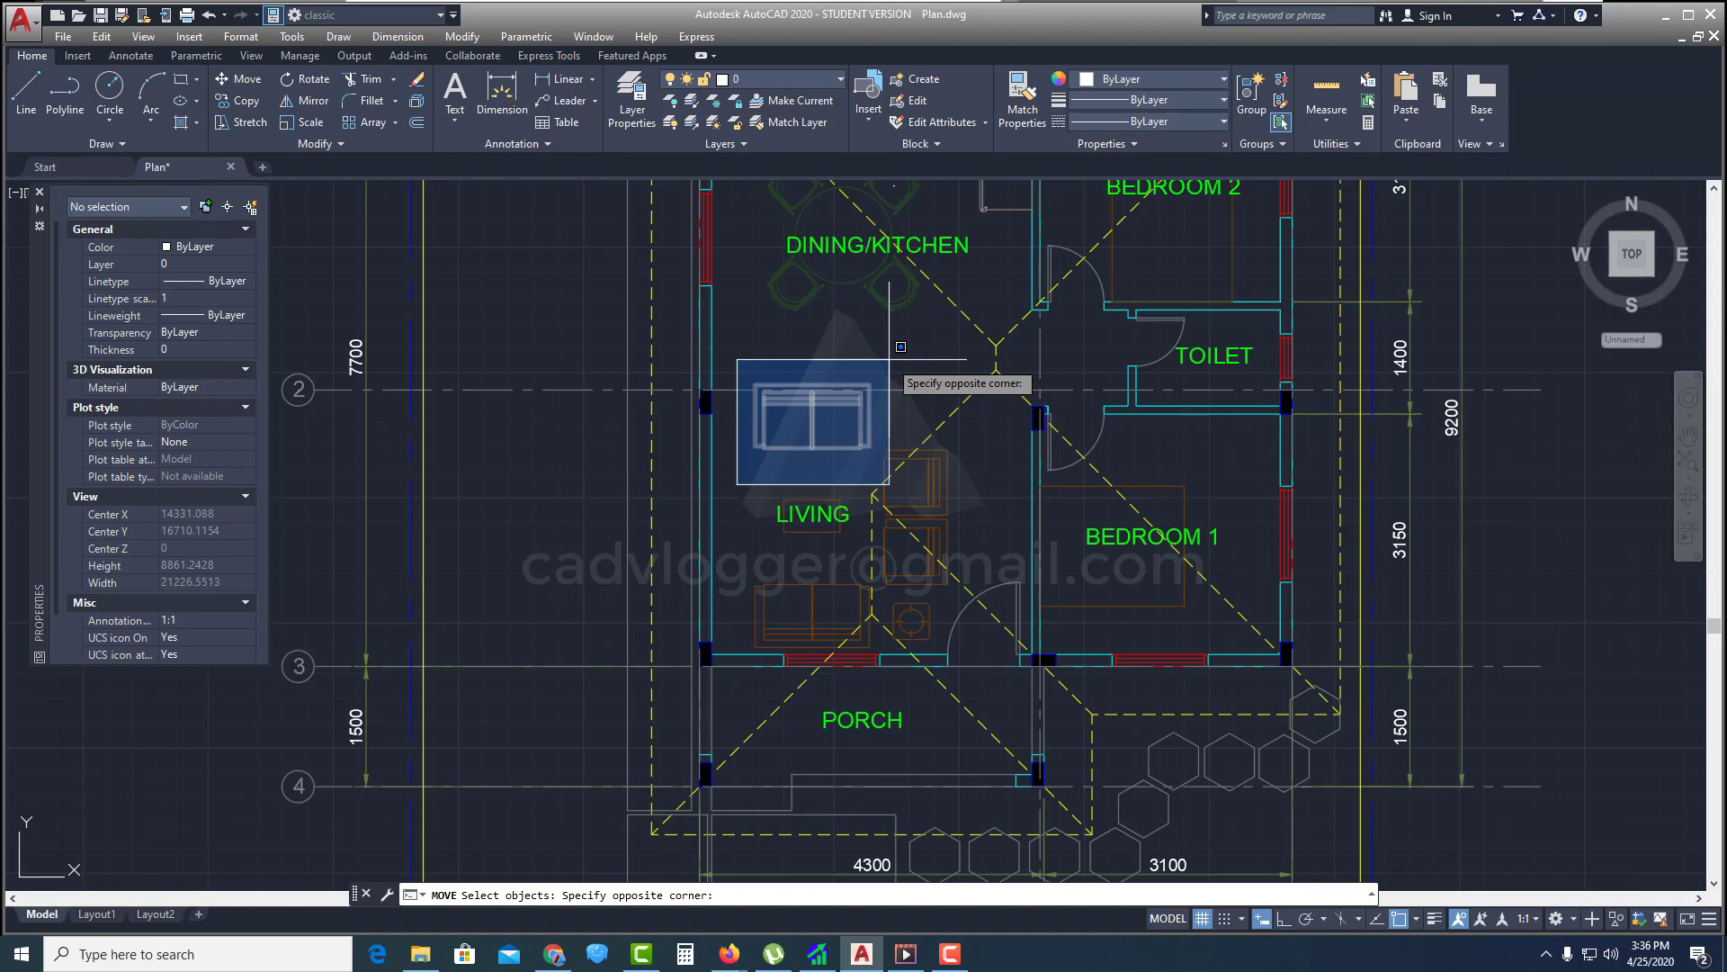
left_click(889, 358)
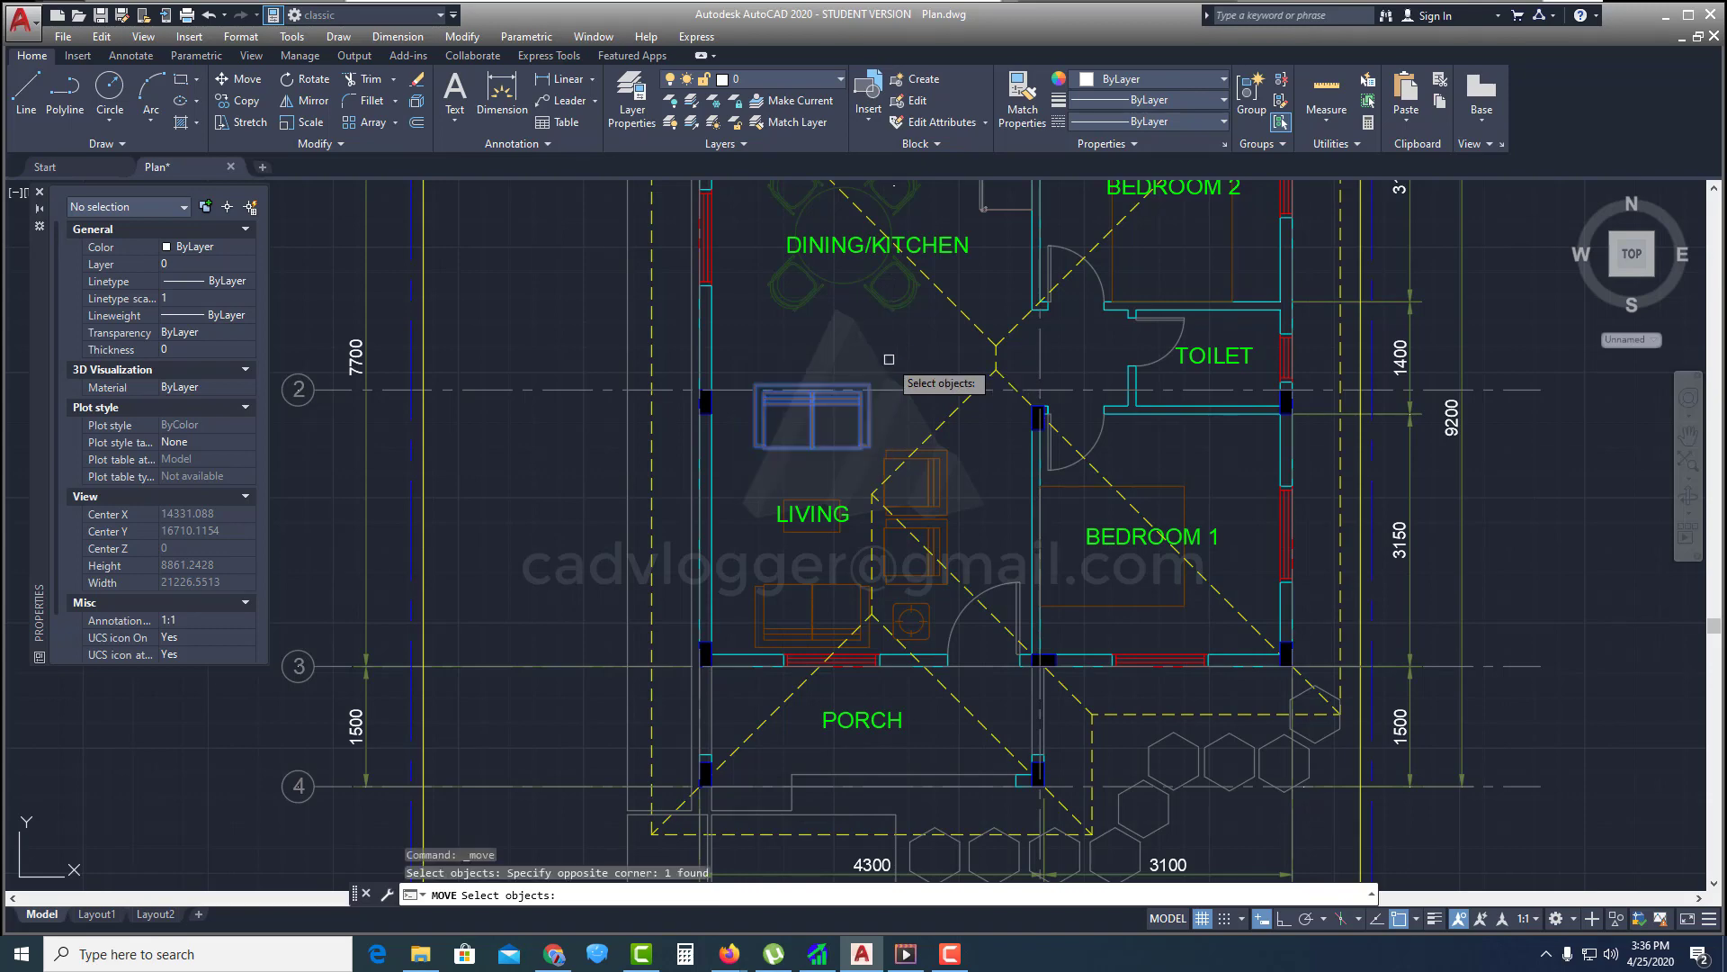
scroll(823, 396, "up", 2)
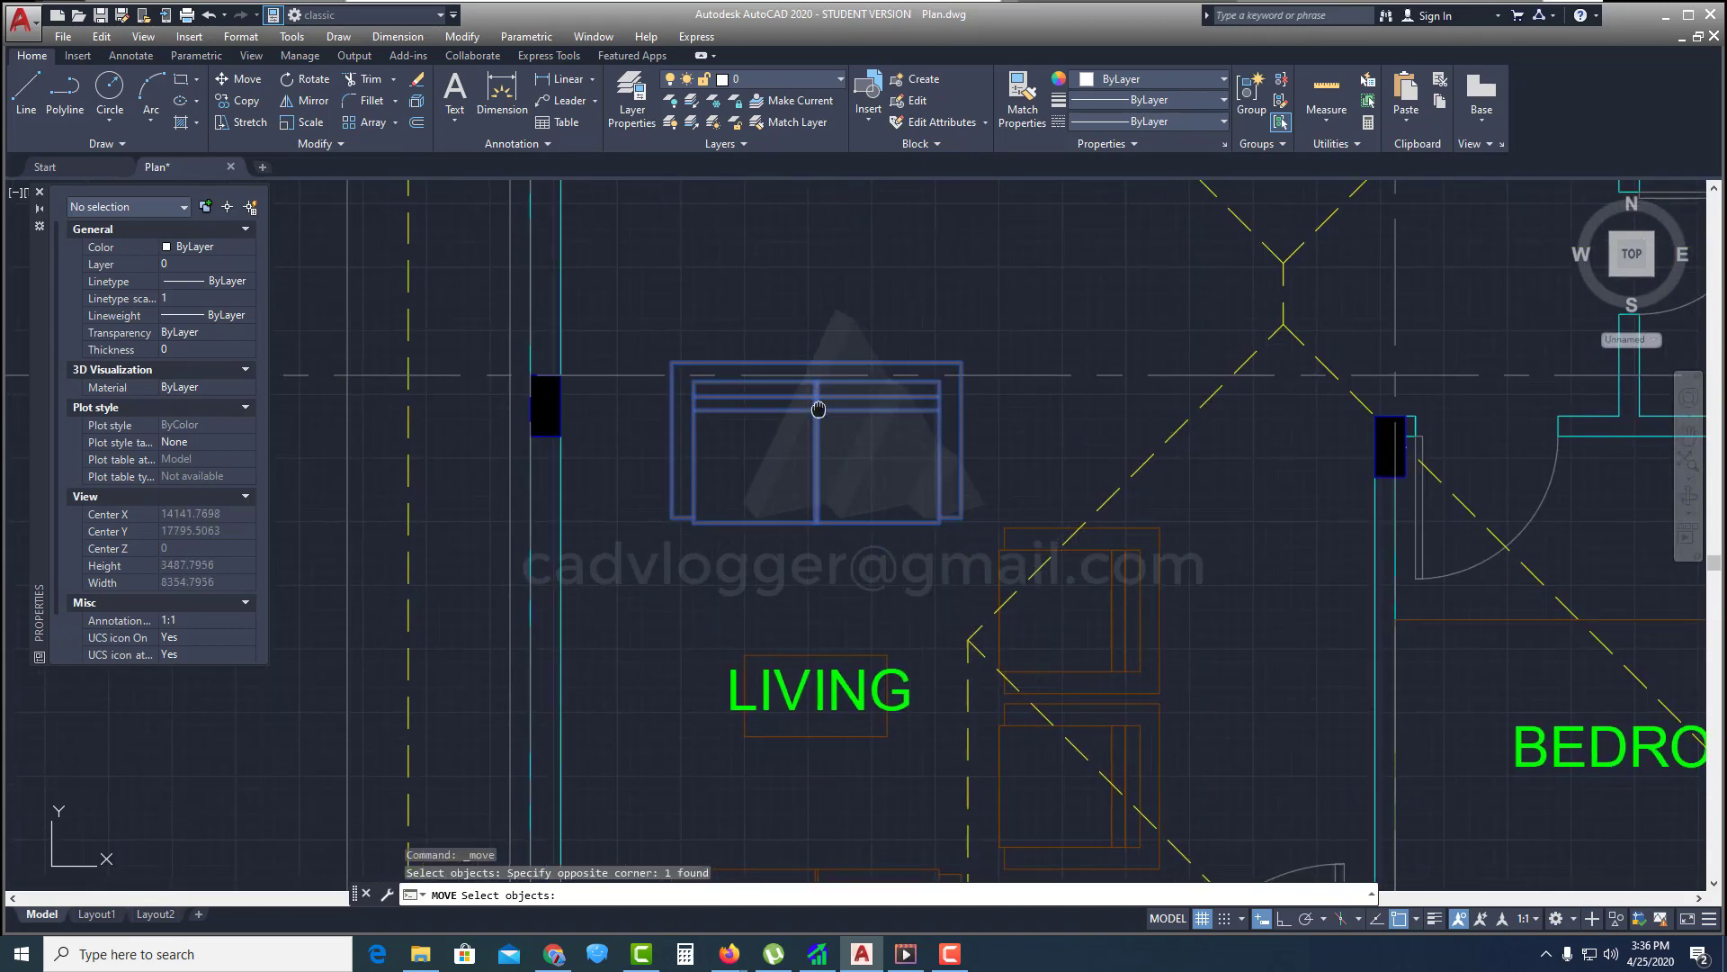
key("Escape")
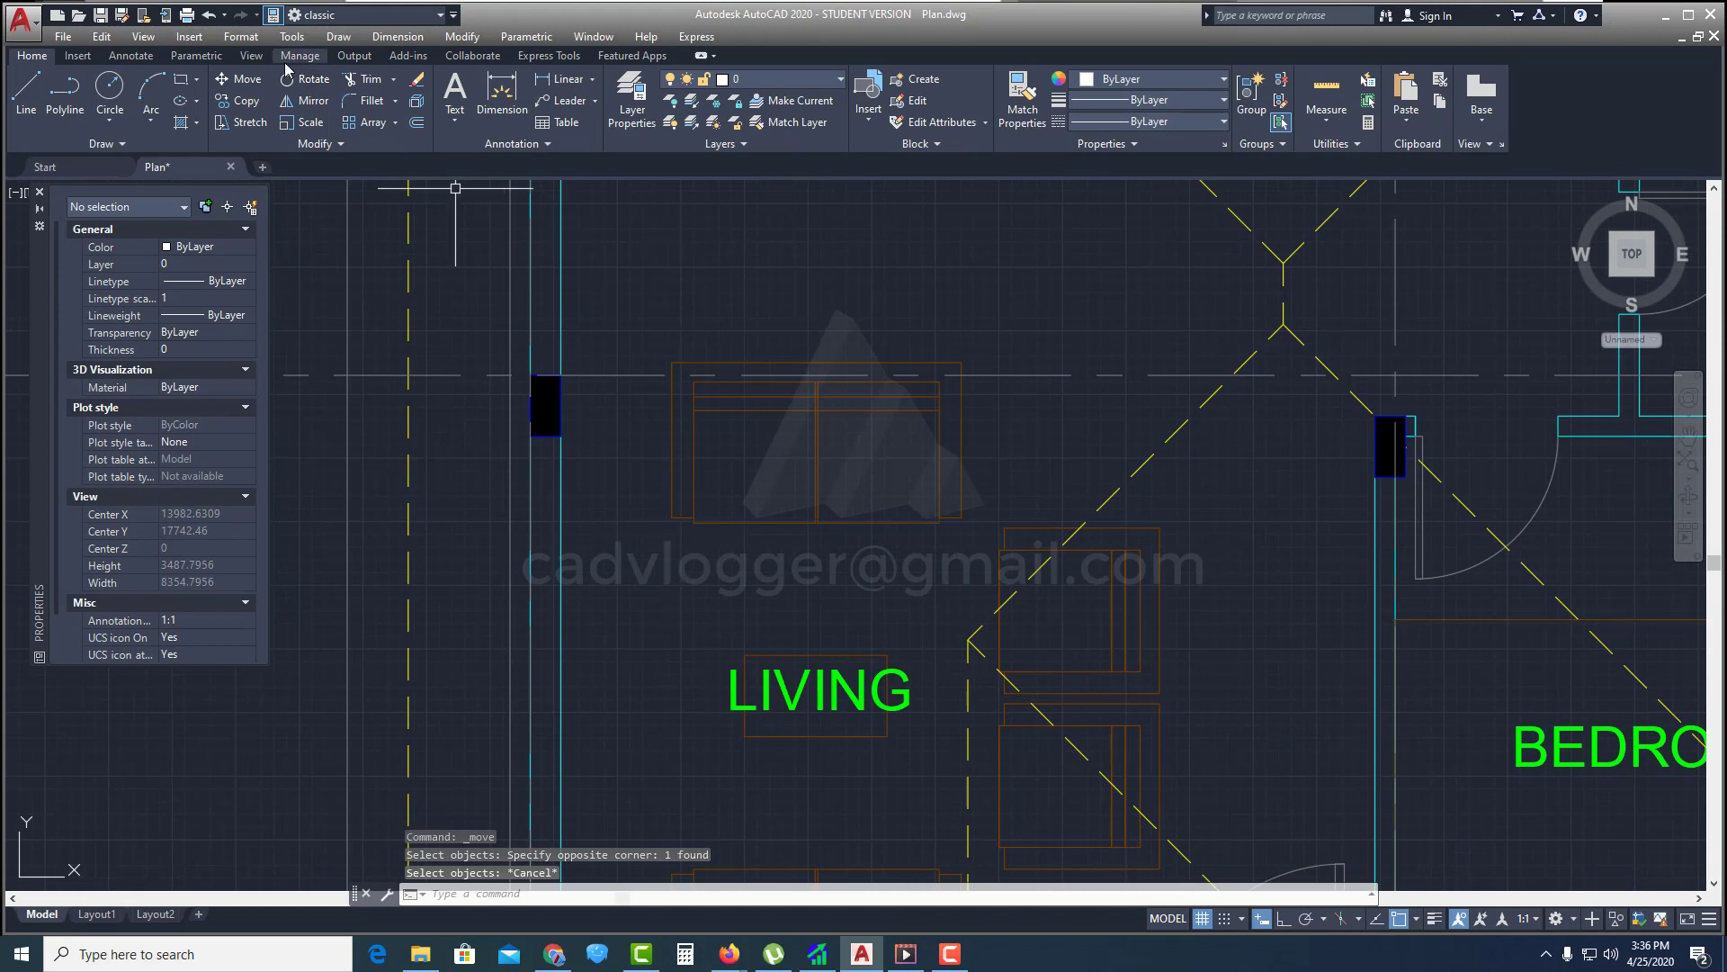
Window-select only the sofa for a move, then cancel
left_click(249, 84)
left_click(581, 591)
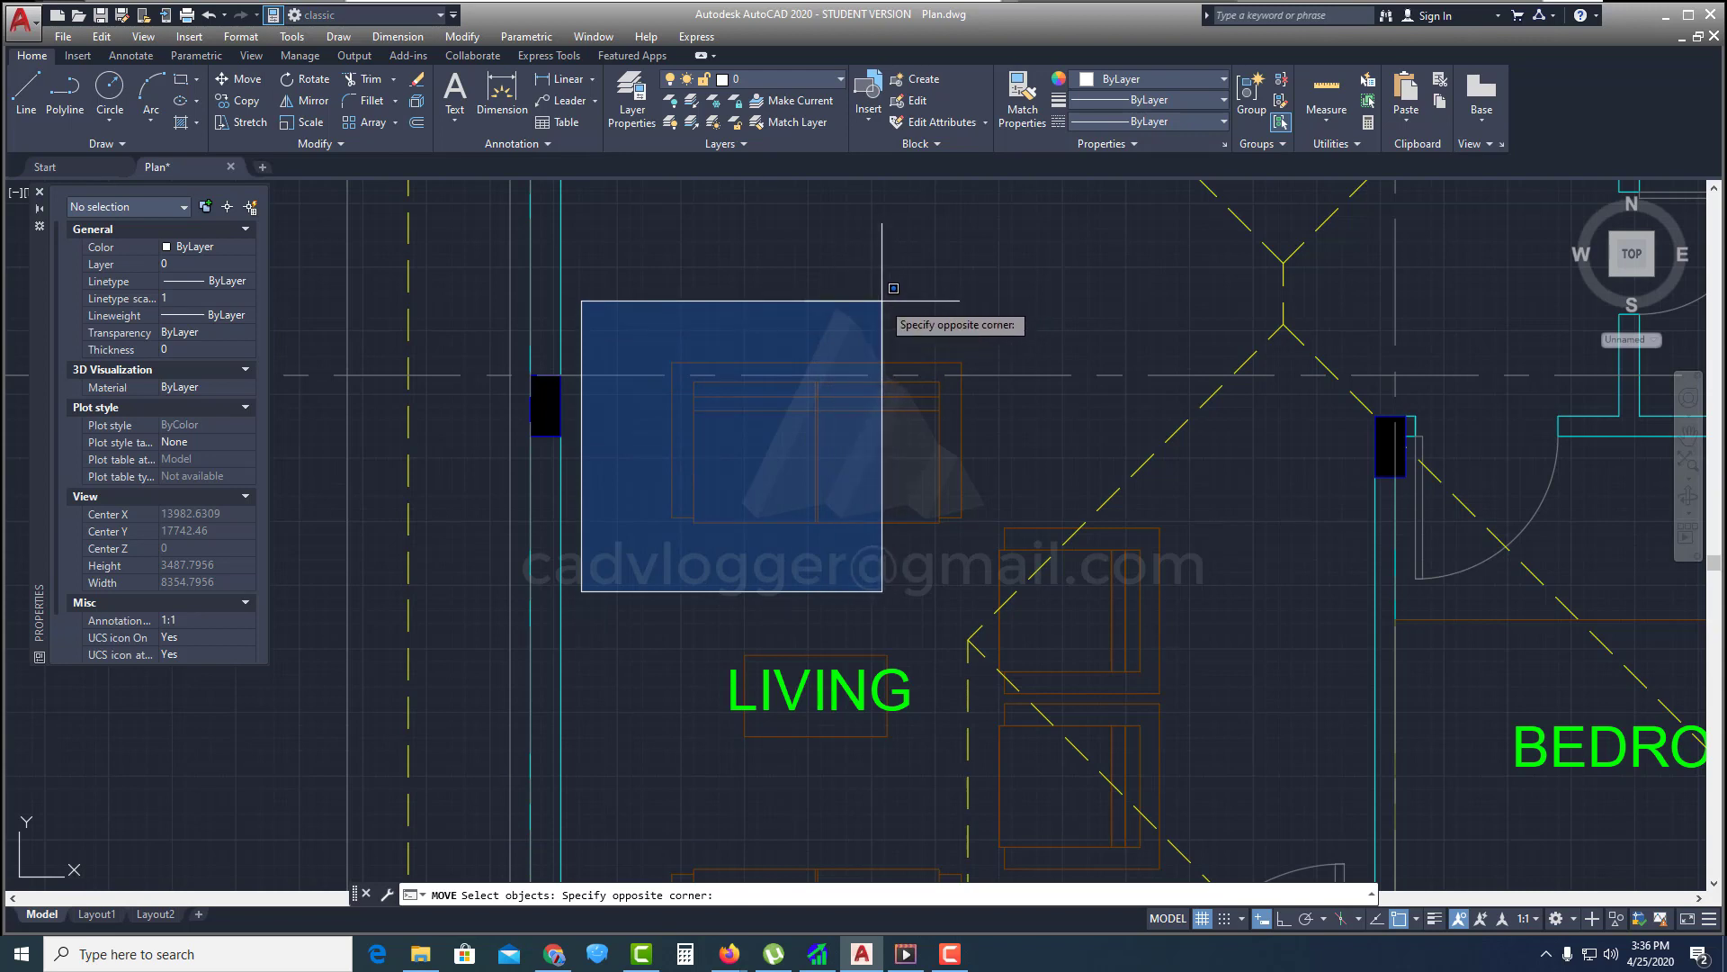
left_click(1011, 275)
key("Escape")
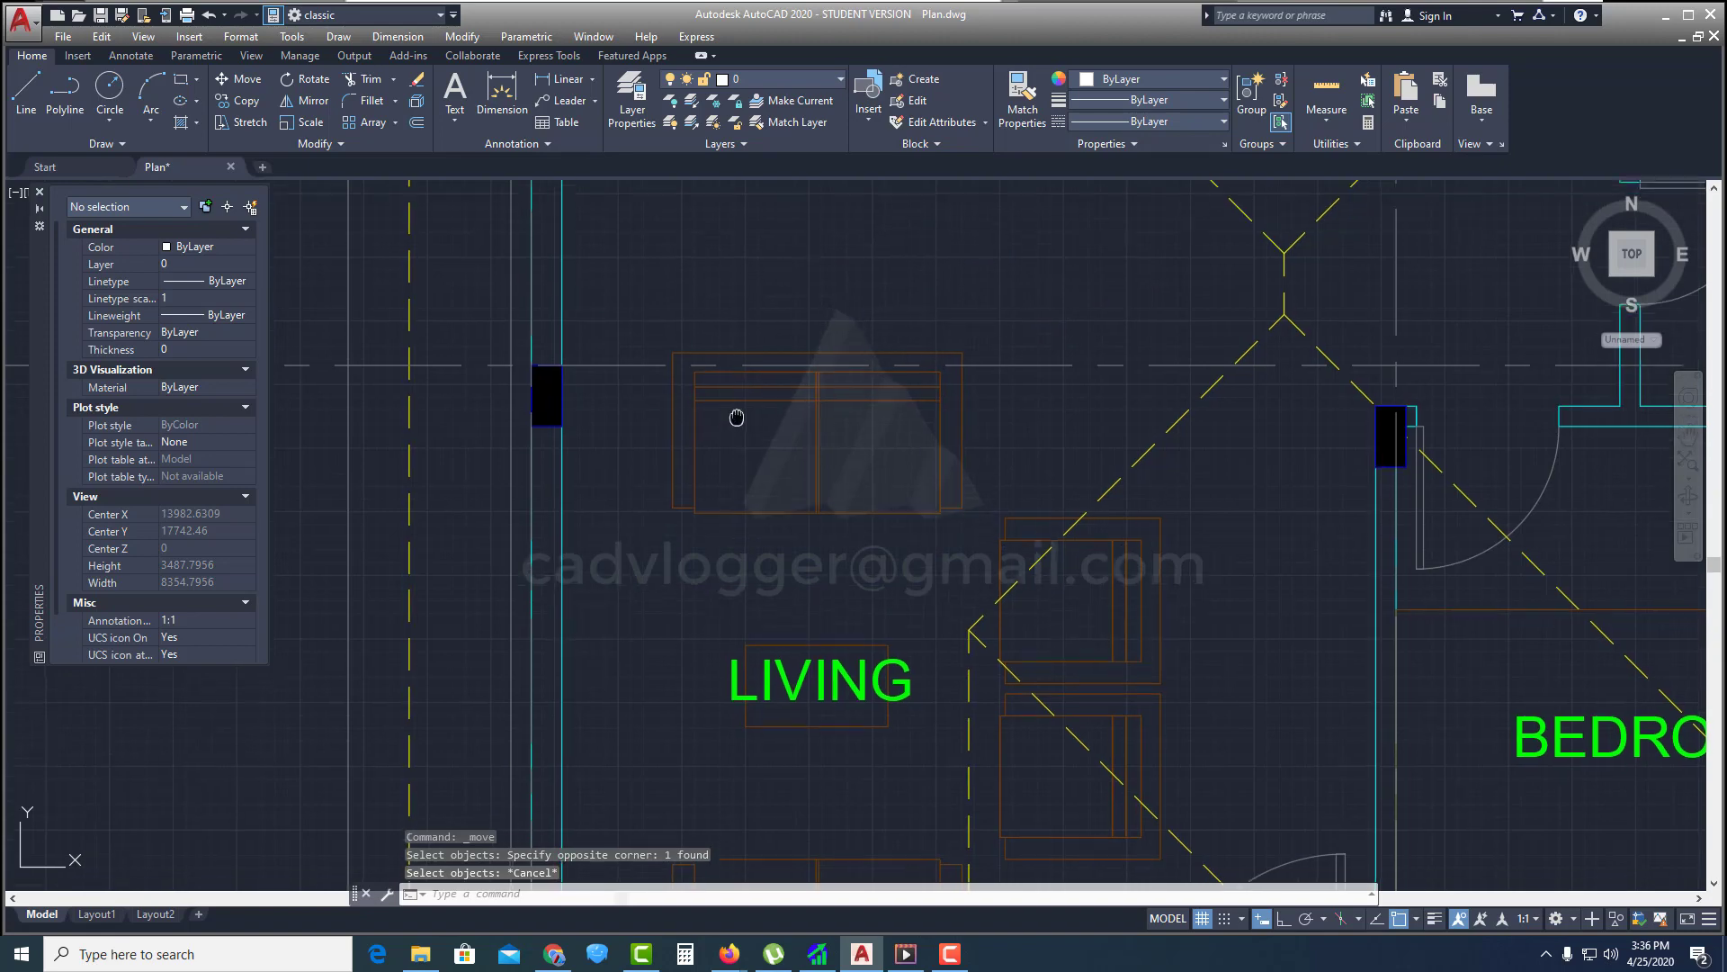
middle_click_drag(813, 386, 840, 423)
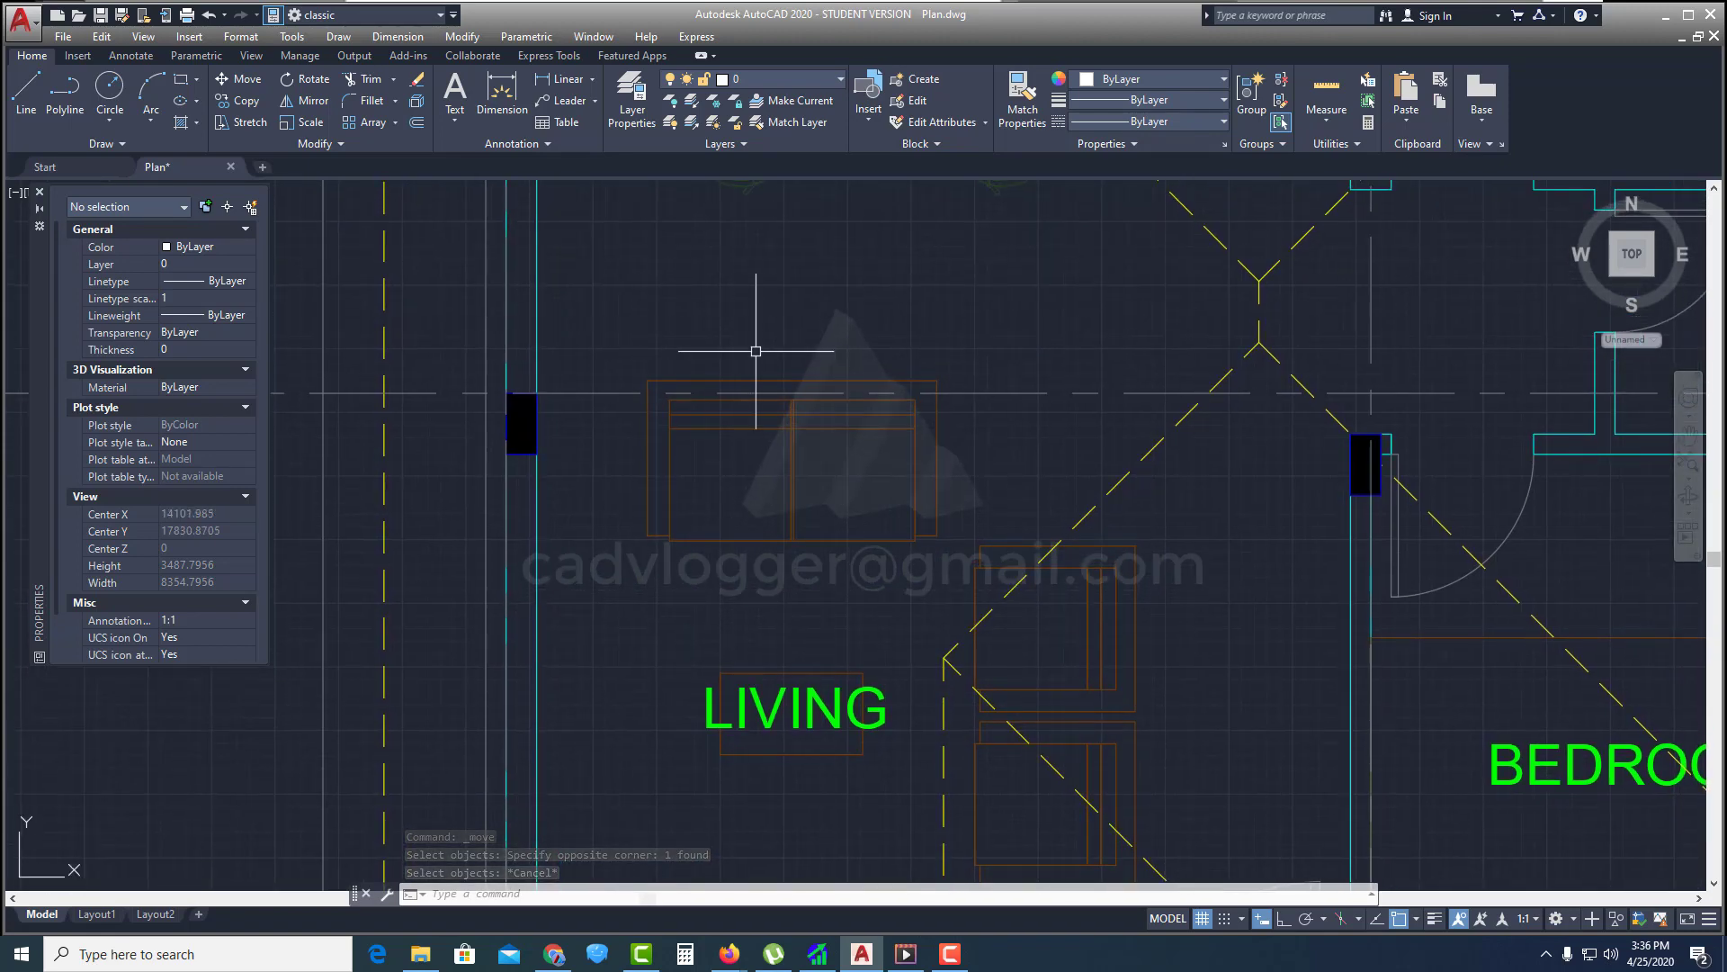
Crossing-select six objects over the left wall for a move, then cancel
left_click(266, 87)
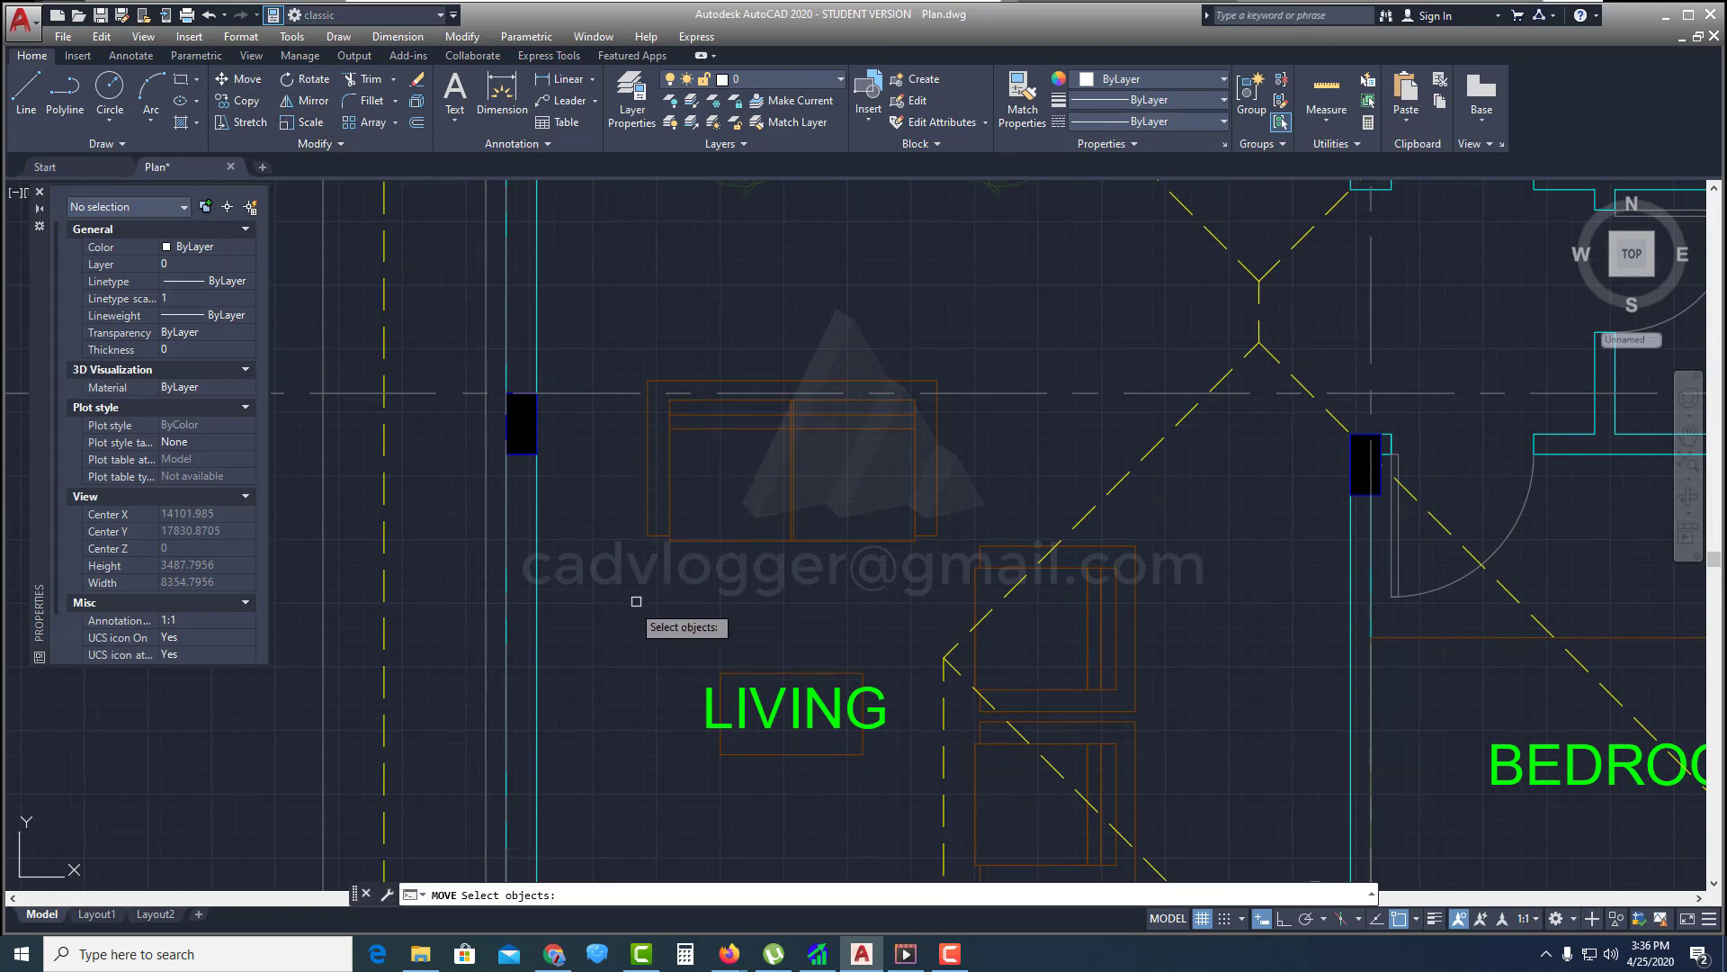
left_click(599, 640)
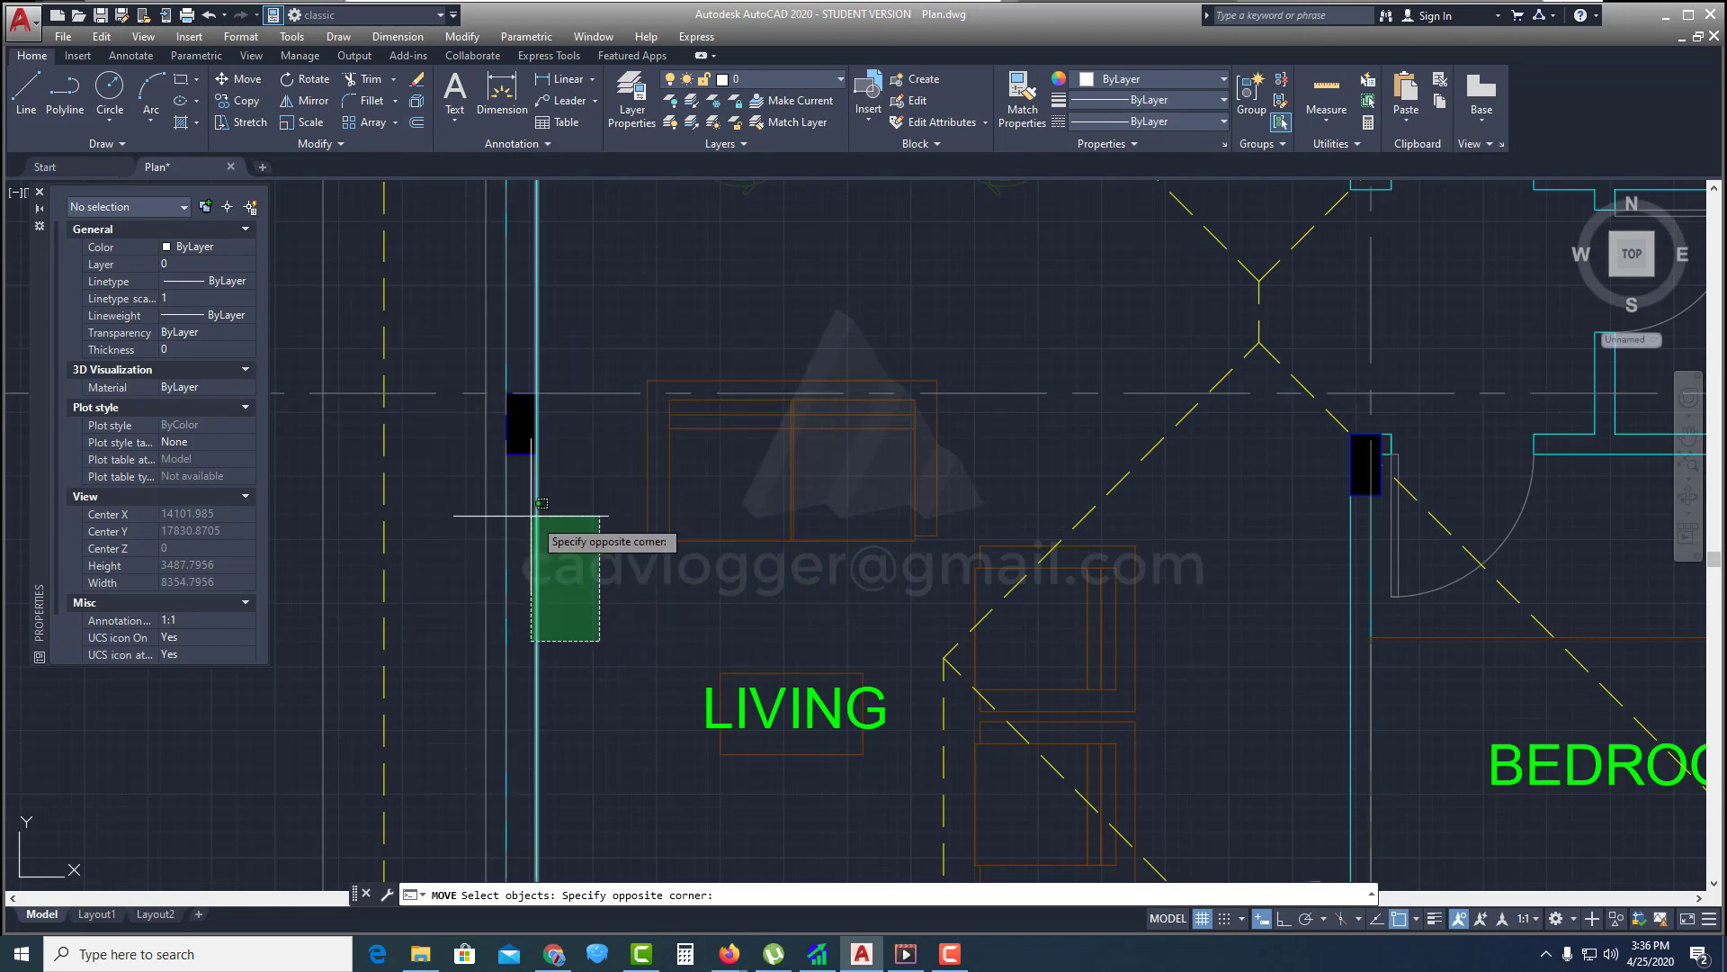
left_click(411, 304)
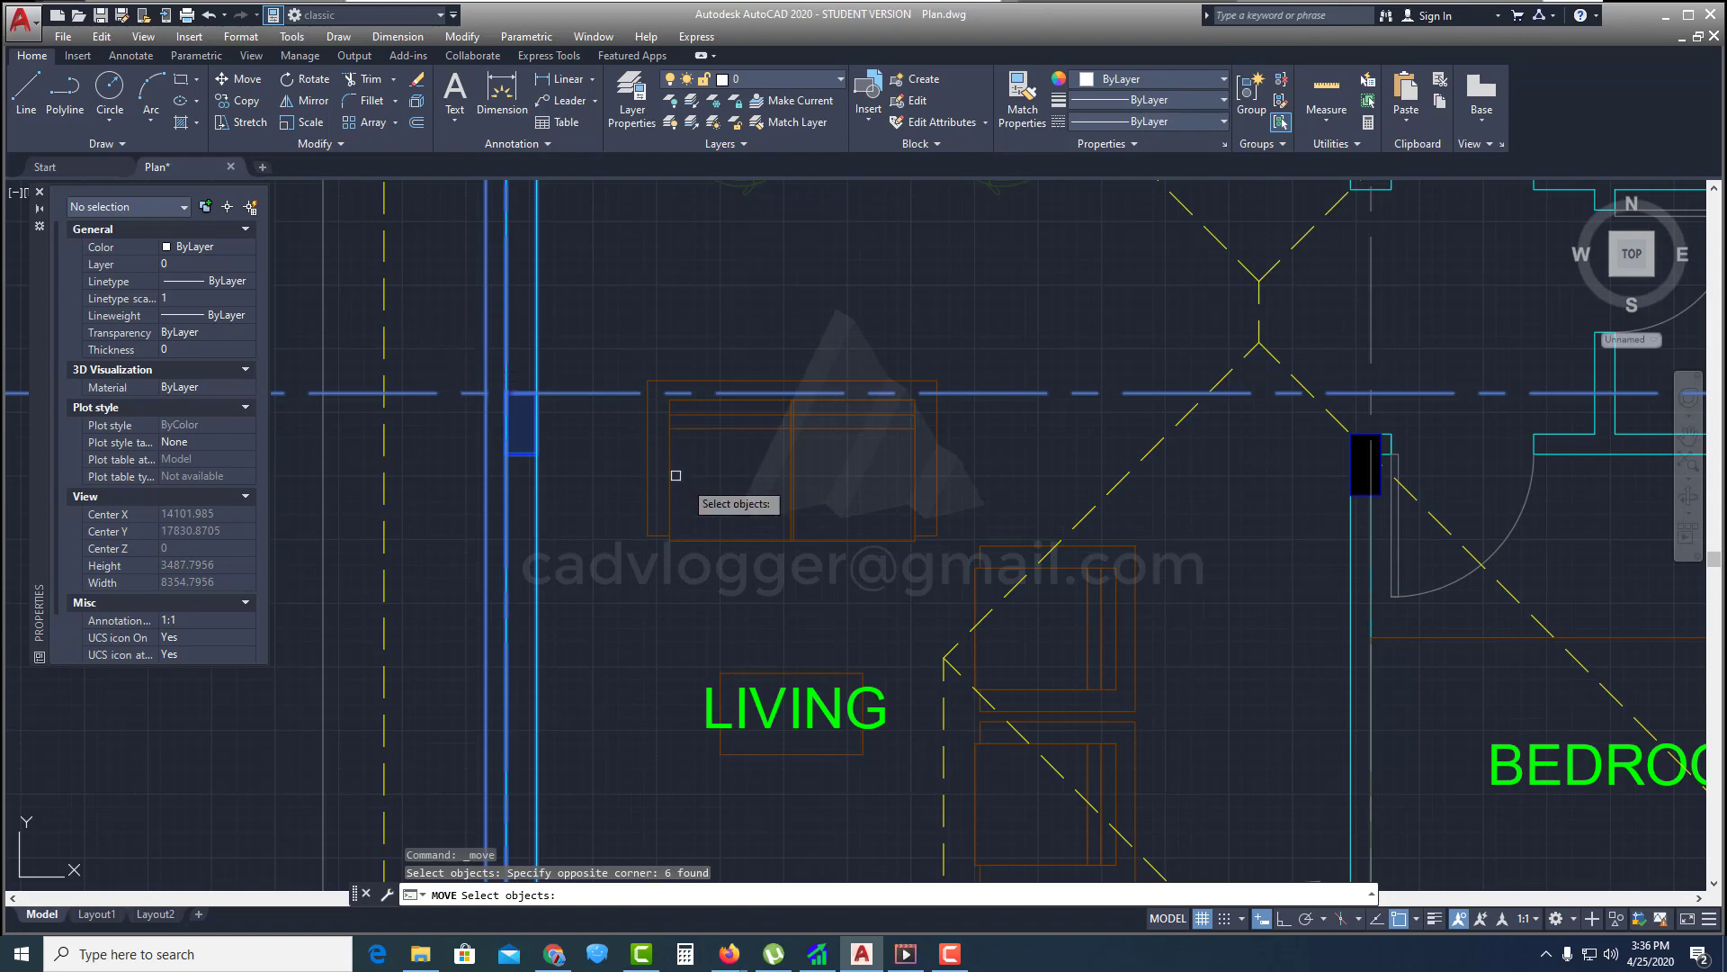
middle_click_drag(677, 477, 728, 469)
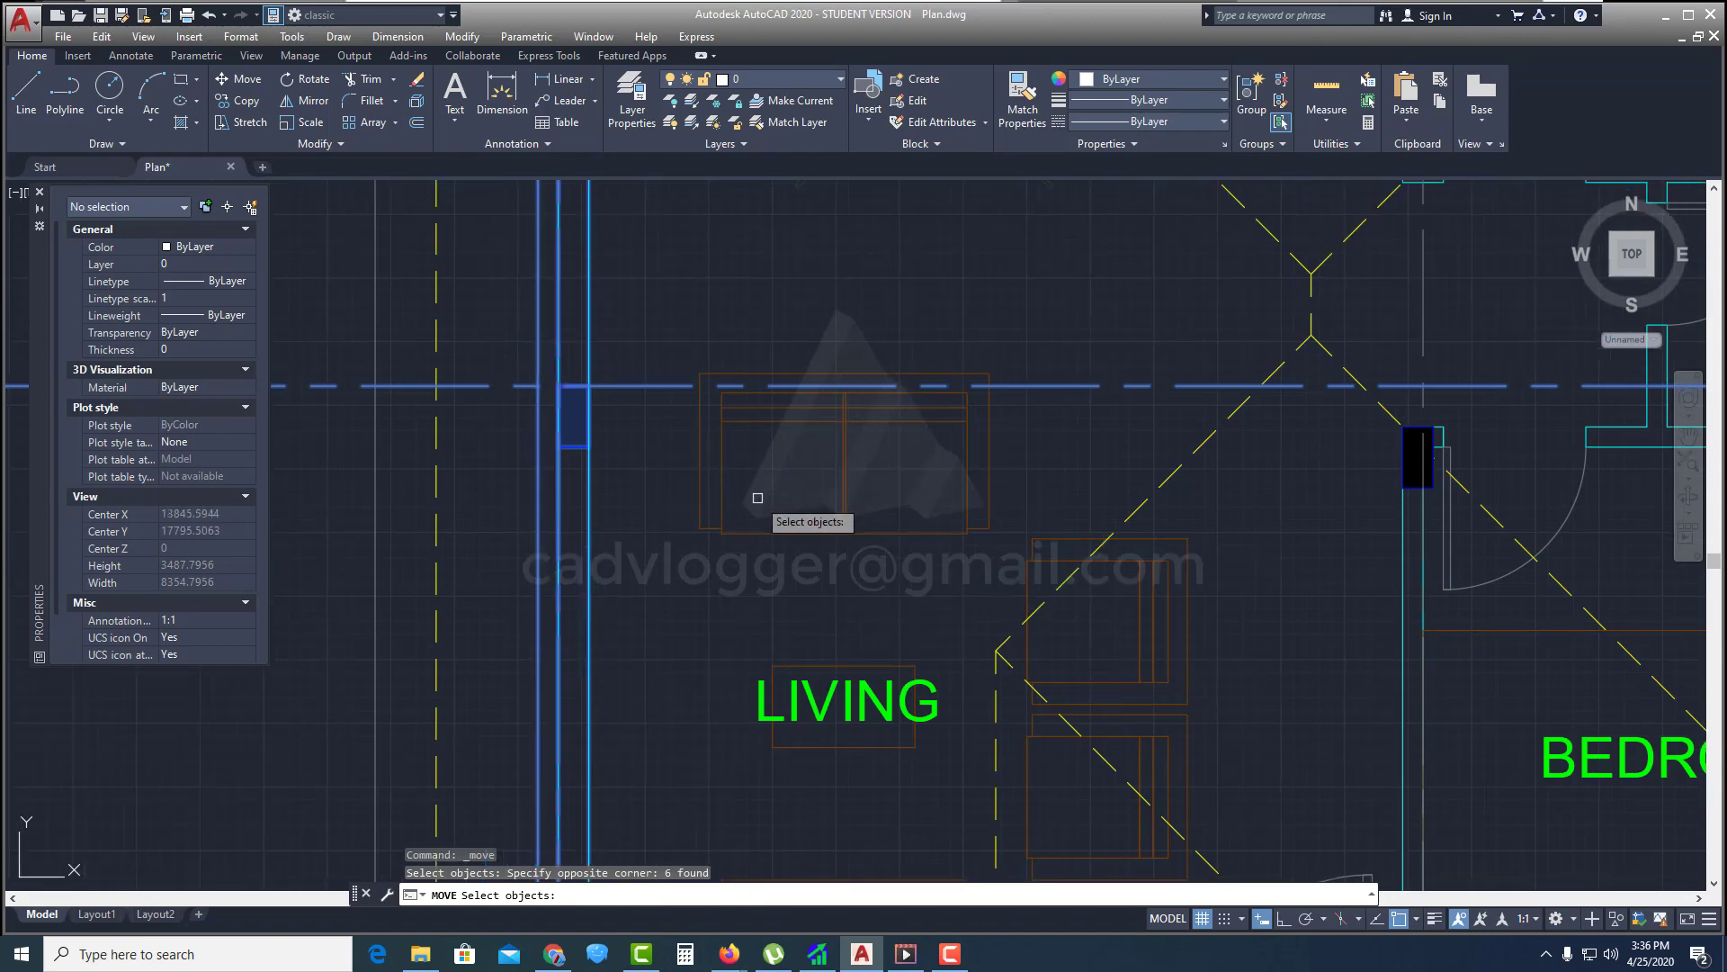
scroll(719, 500, "down", 2)
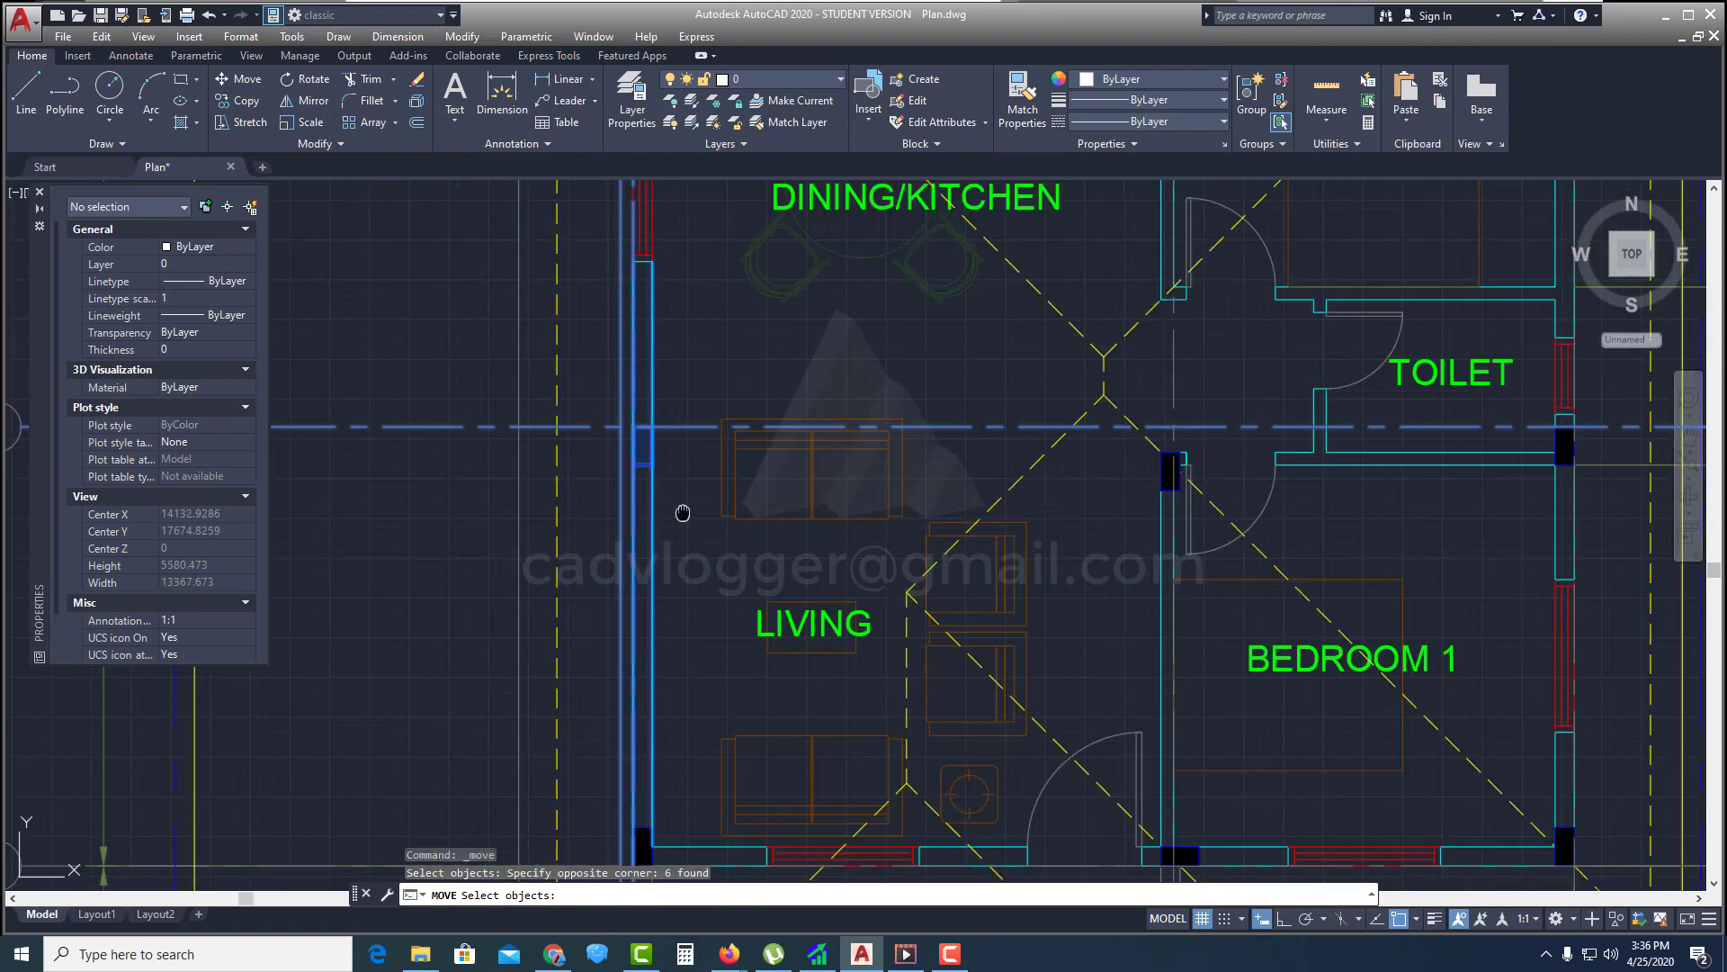
scroll(736, 495, "up", 2)
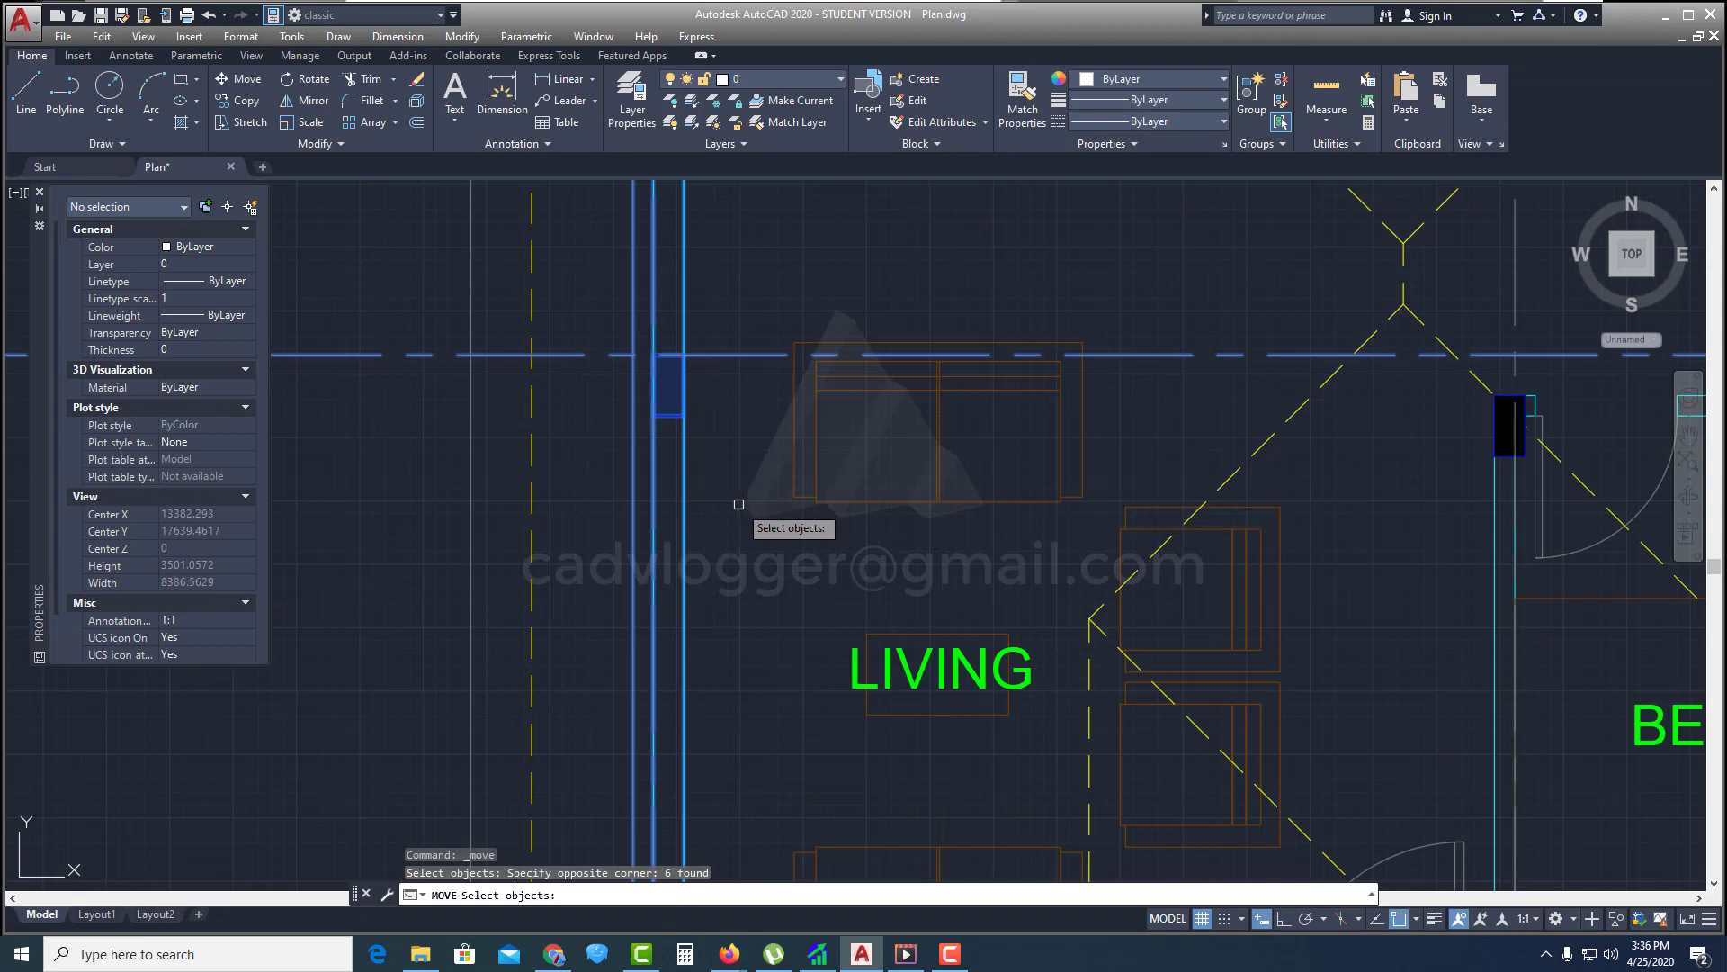
key("Escape")
middle_click_drag(803, 502, 744, 561)
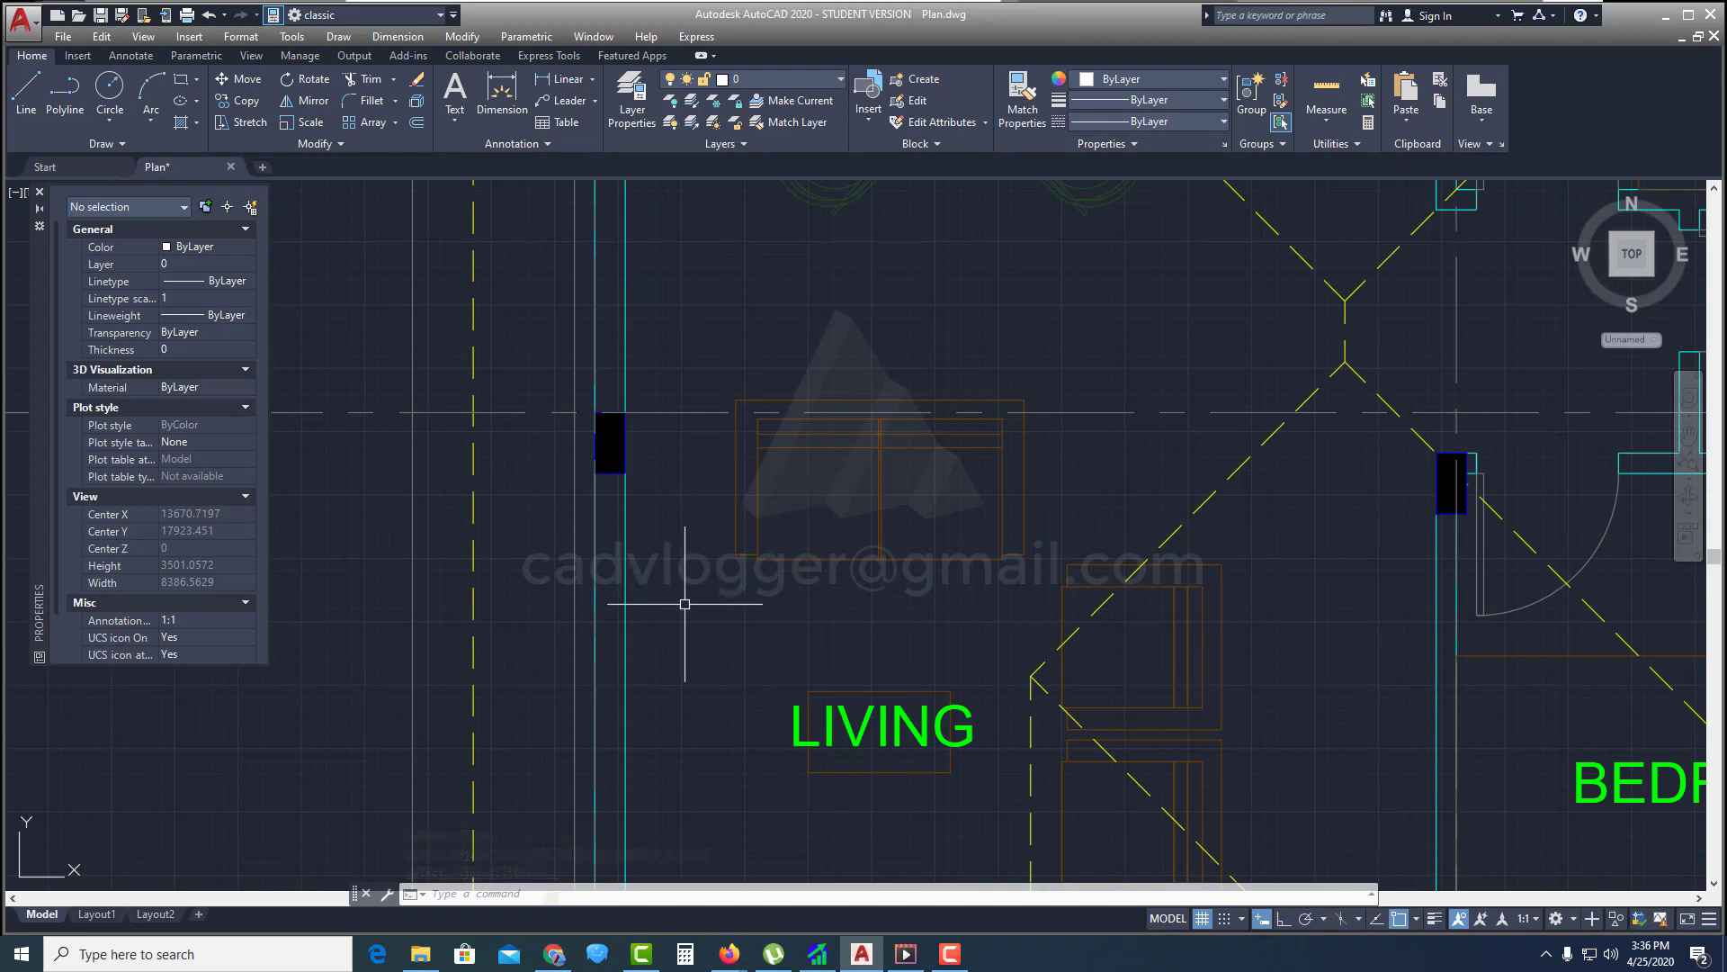
middle_click_drag(833, 528, 808, 524)
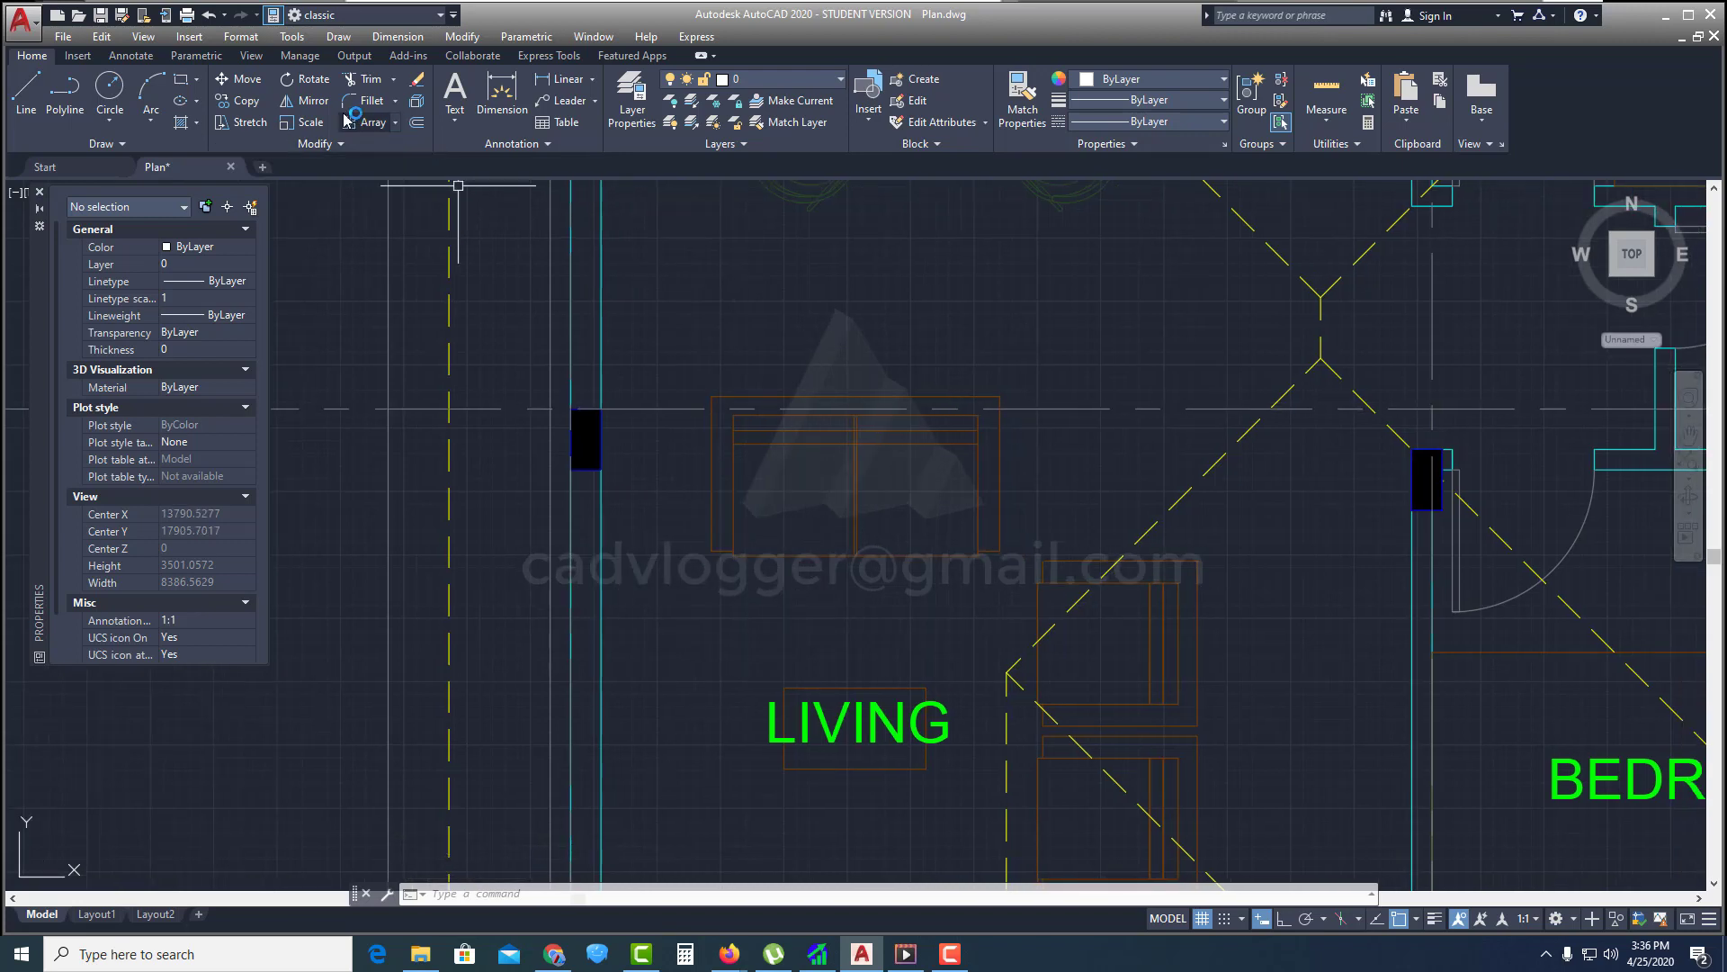
Begin a new move with a selection window around the LIVING label
left_click(246, 85)
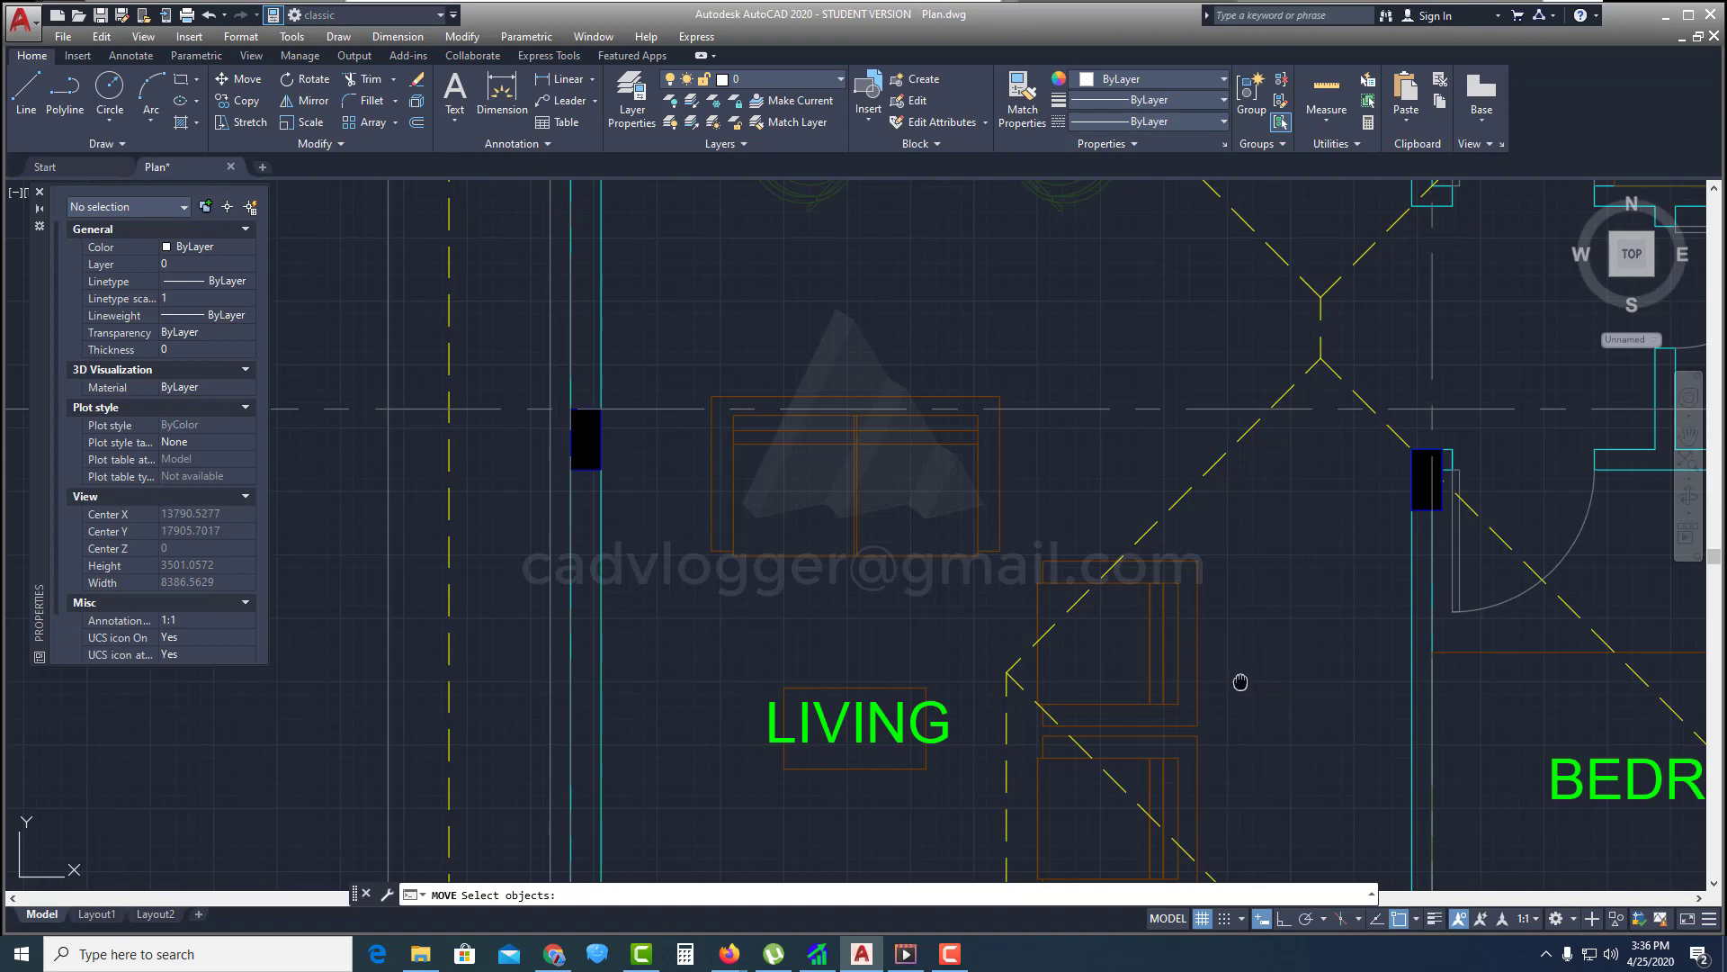
middle_click_drag(1241, 682, 1215, 621)
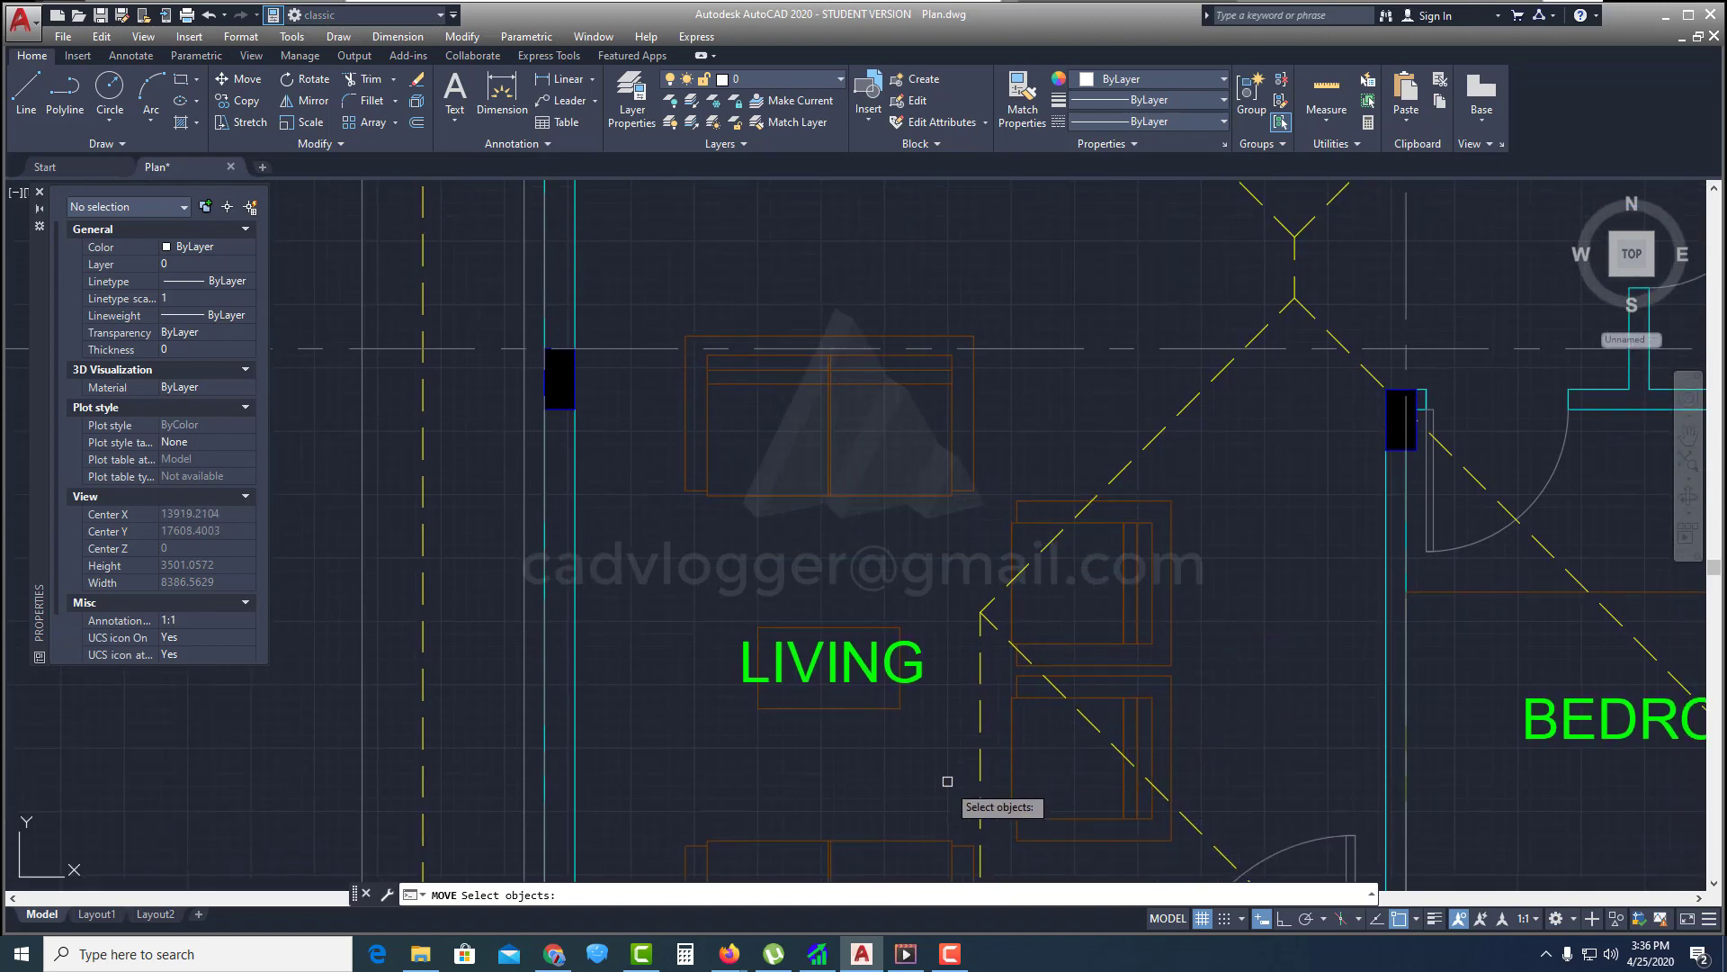
middle_click_drag(948, 781, 973, 646)
left_click(697, 654)
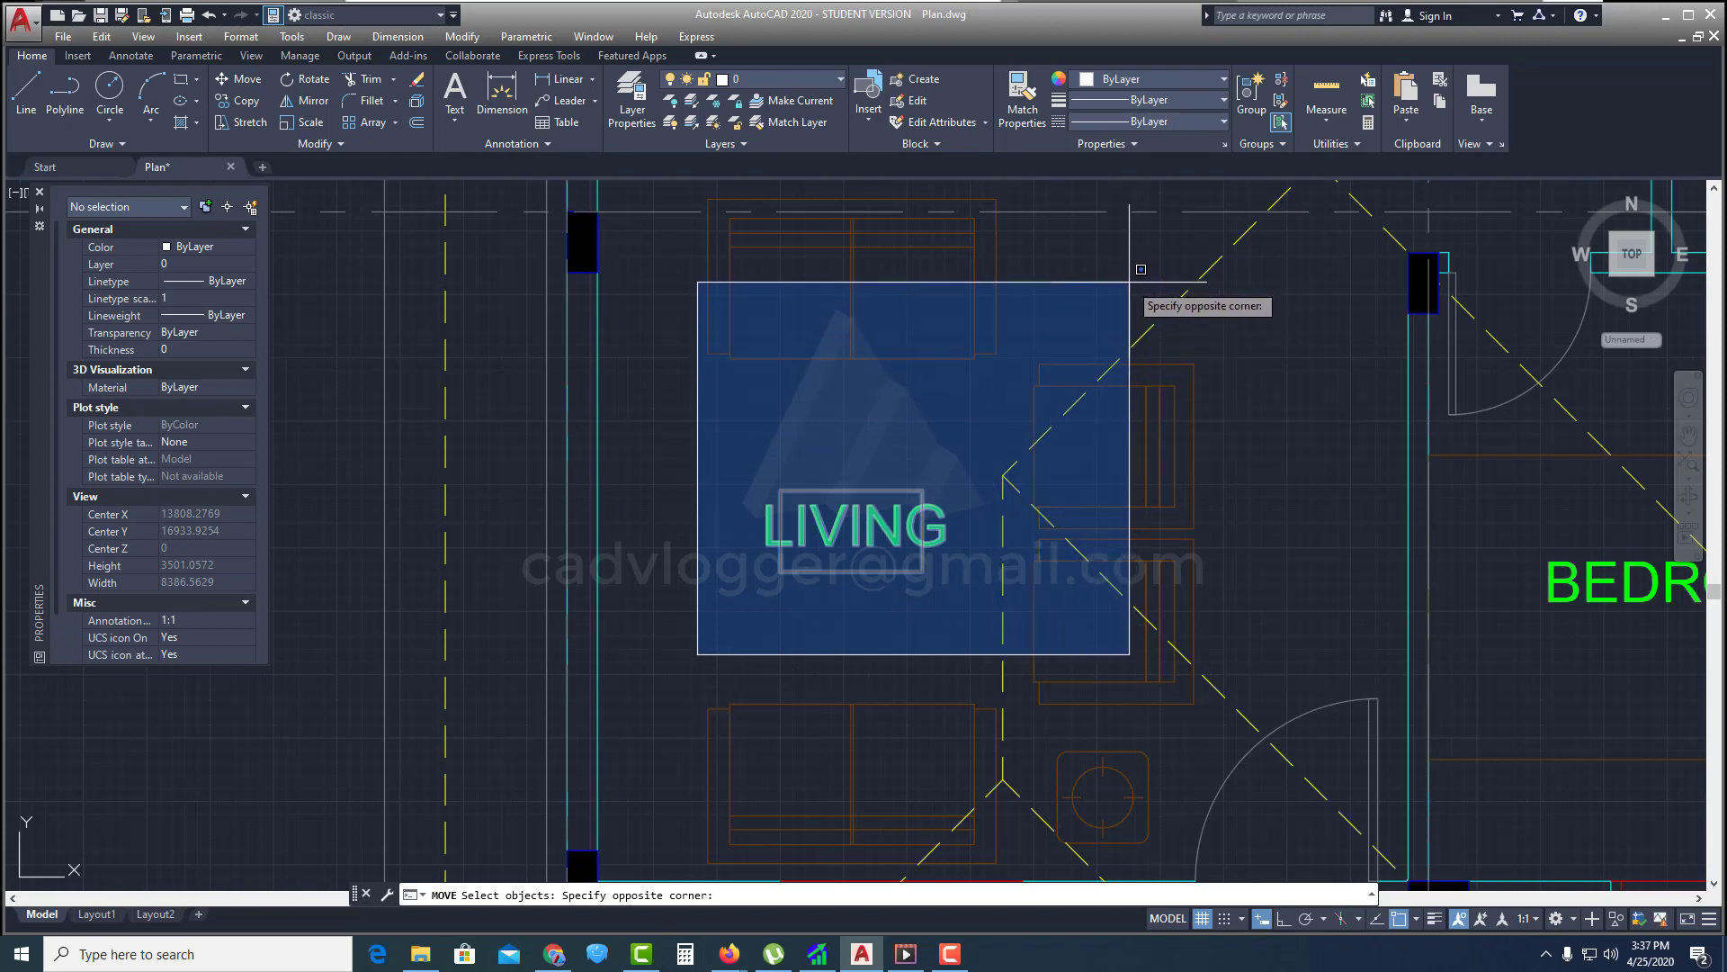
Window-select two objects at LIVING, then crossing-select eight furniture objects, cancelling each move
left_click(1130, 283)
key("Escape")
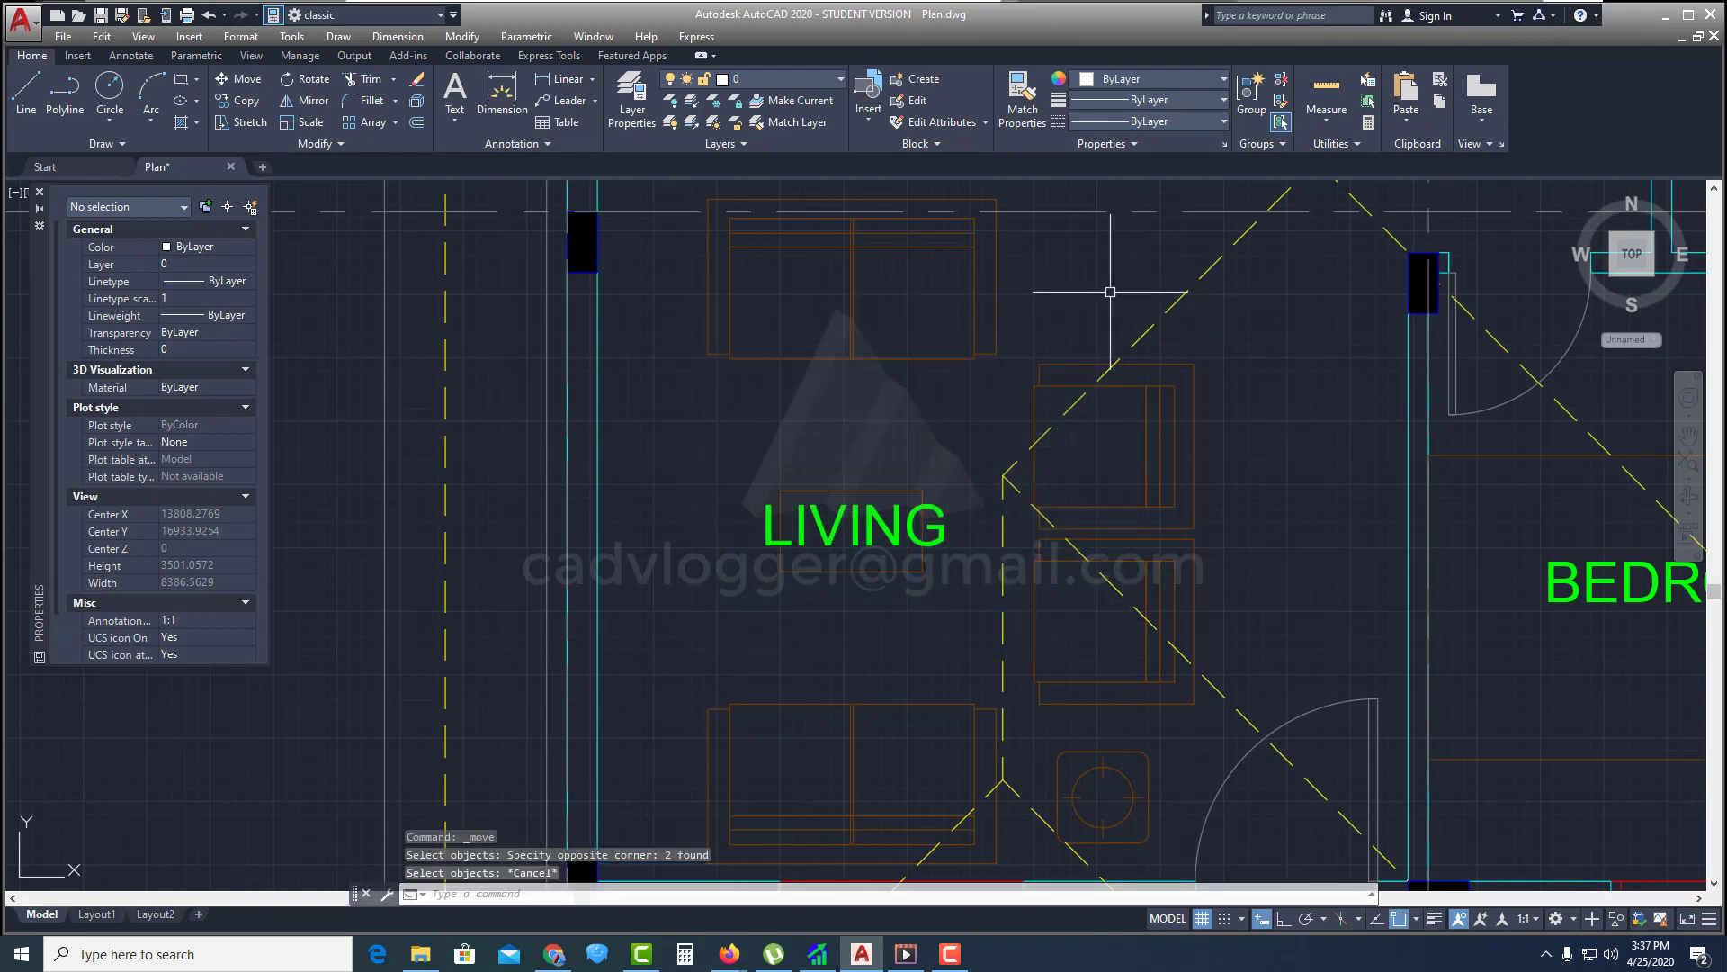
left_click(244, 84)
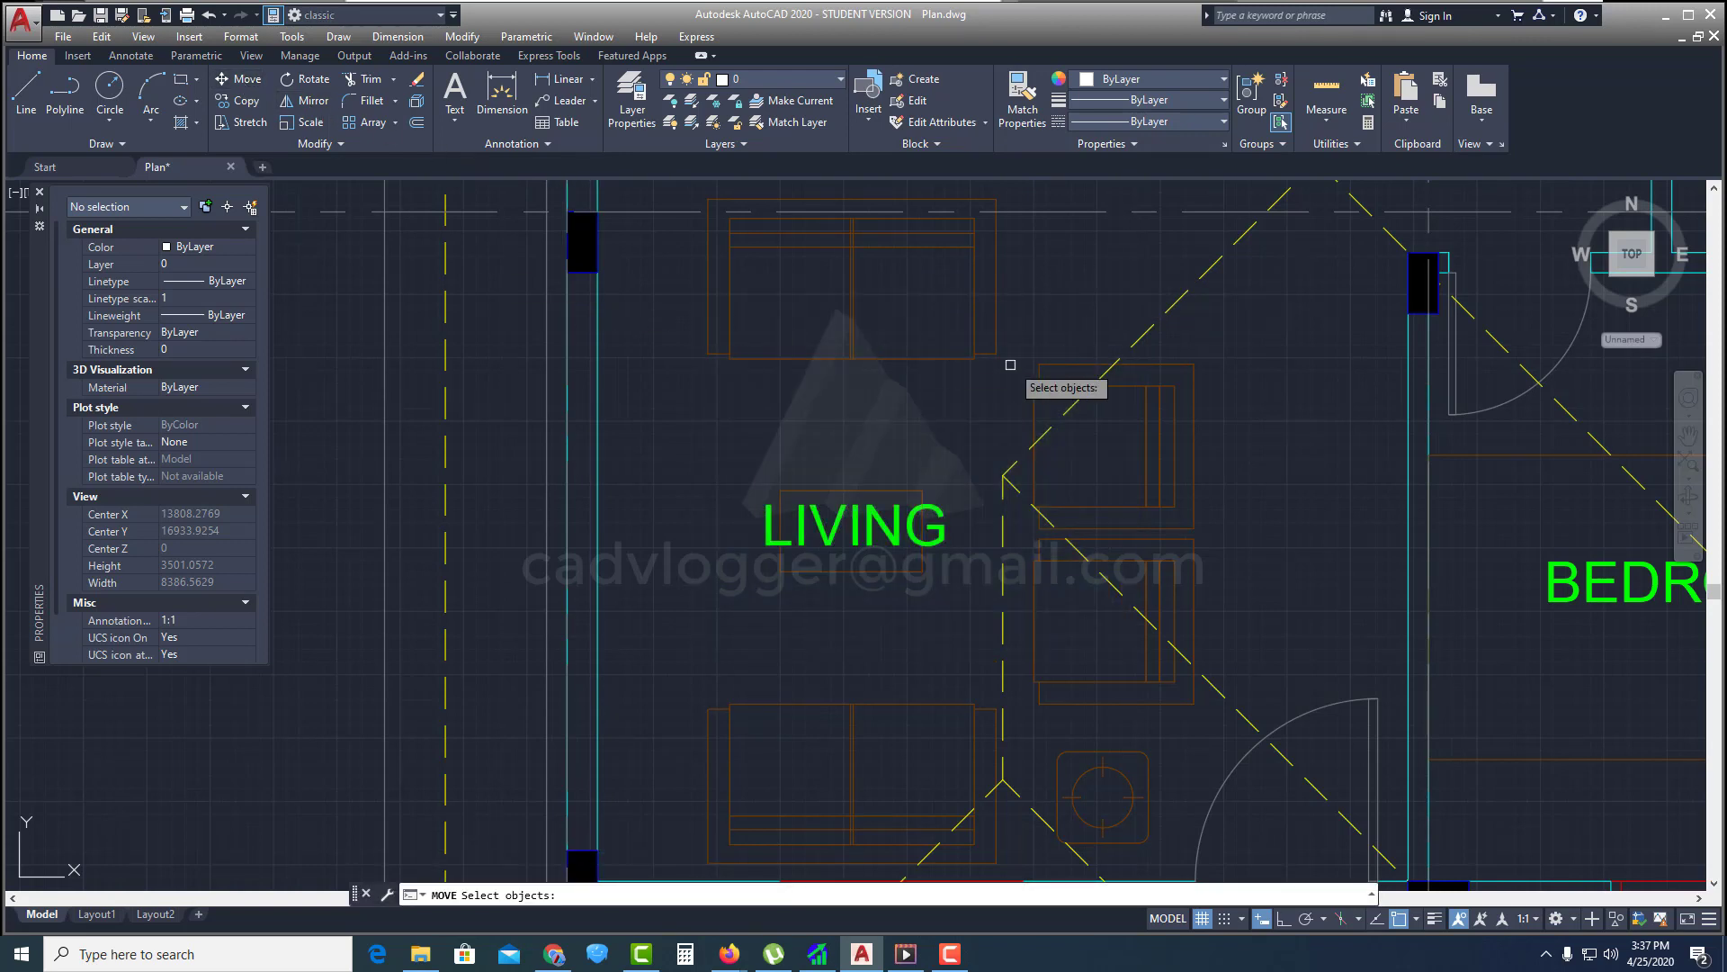
left_click(1135, 266)
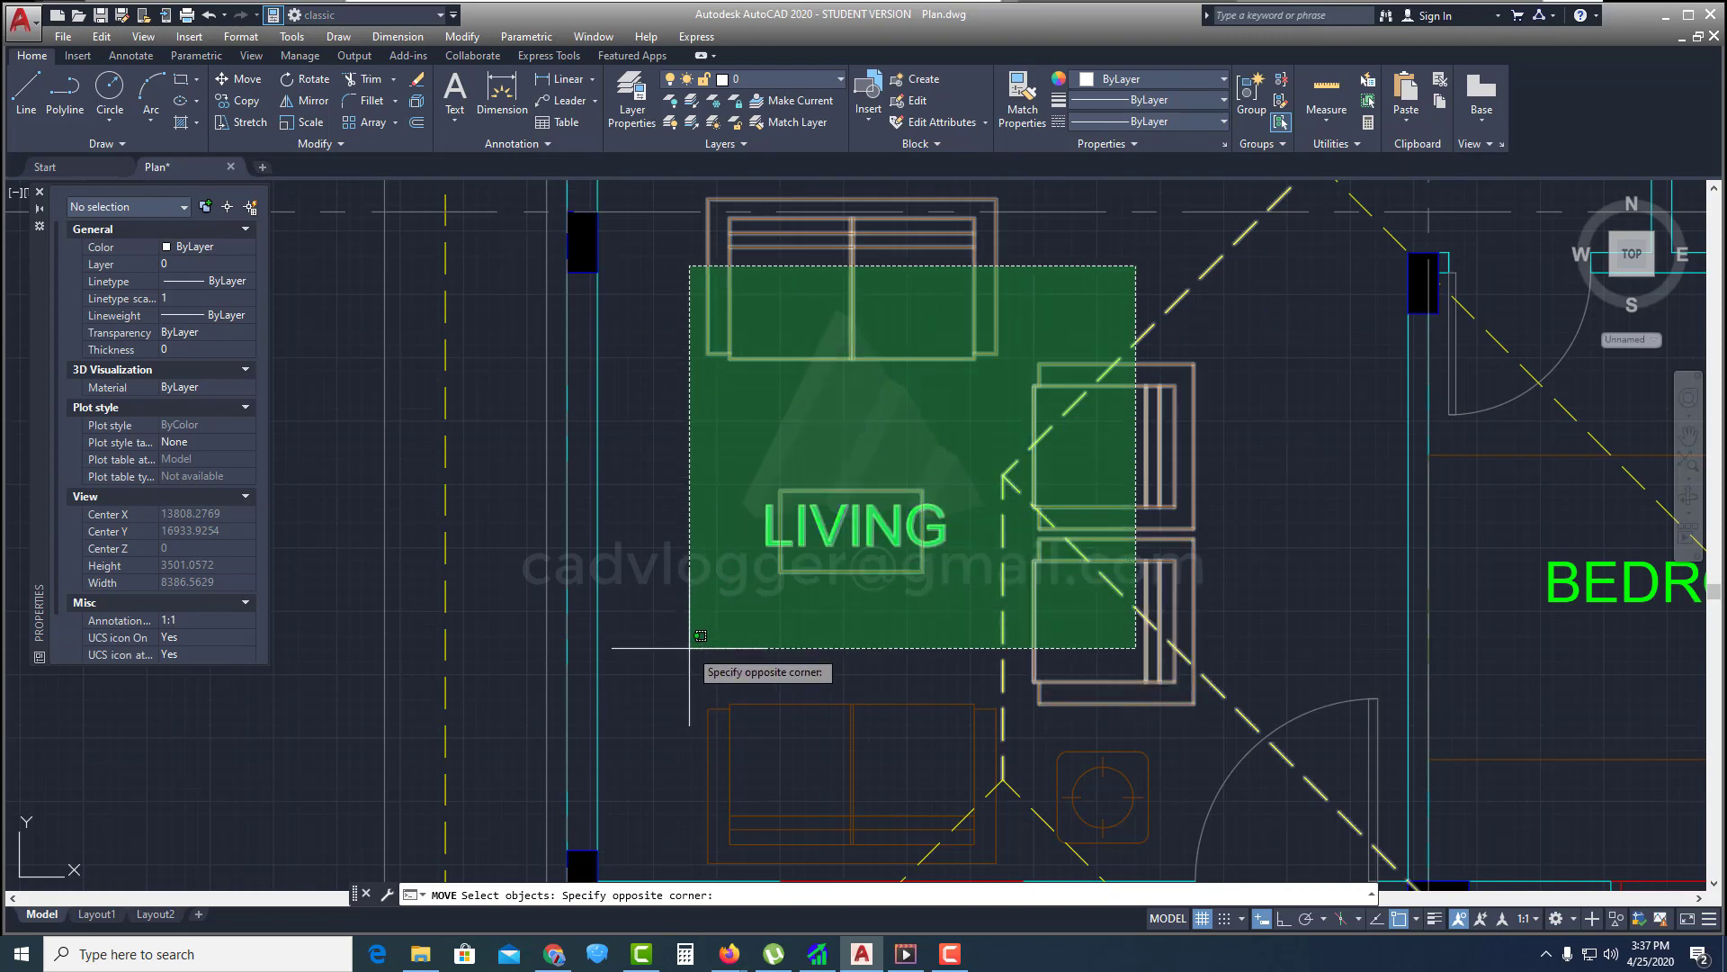
left_click(690, 647)
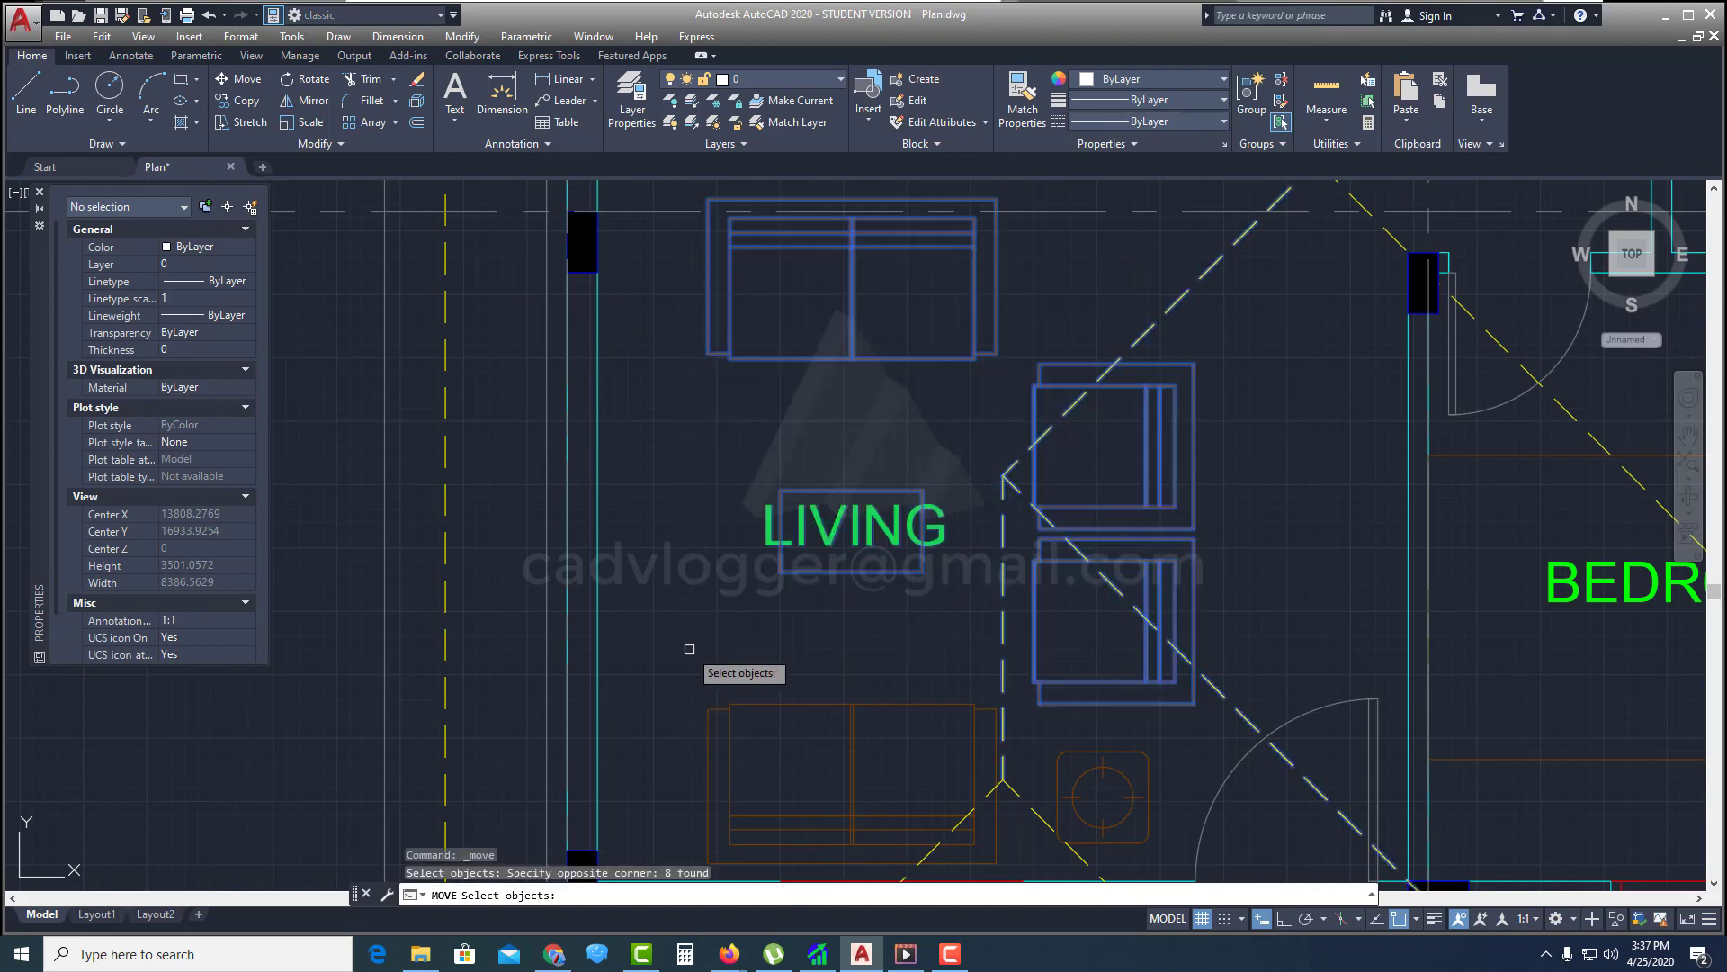
scroll(895, 586, "down", 2)
scroll(895, 586, "down", 1)
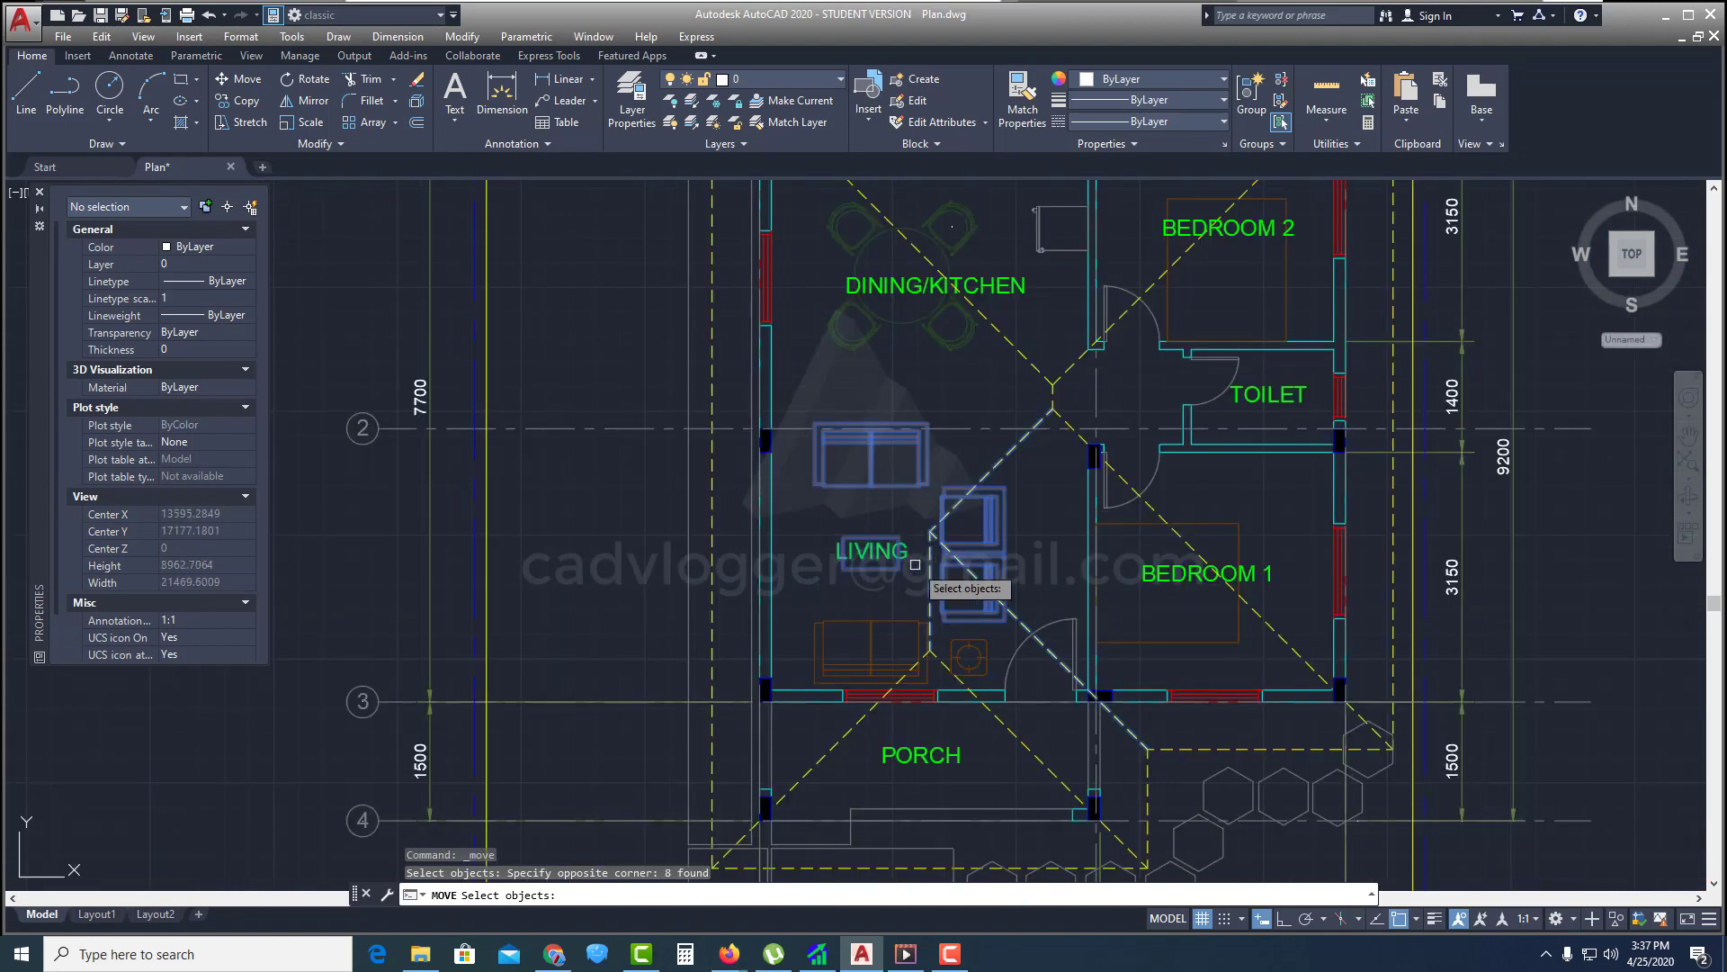
scroll(895, 587, "down", 1)
key("Escape")
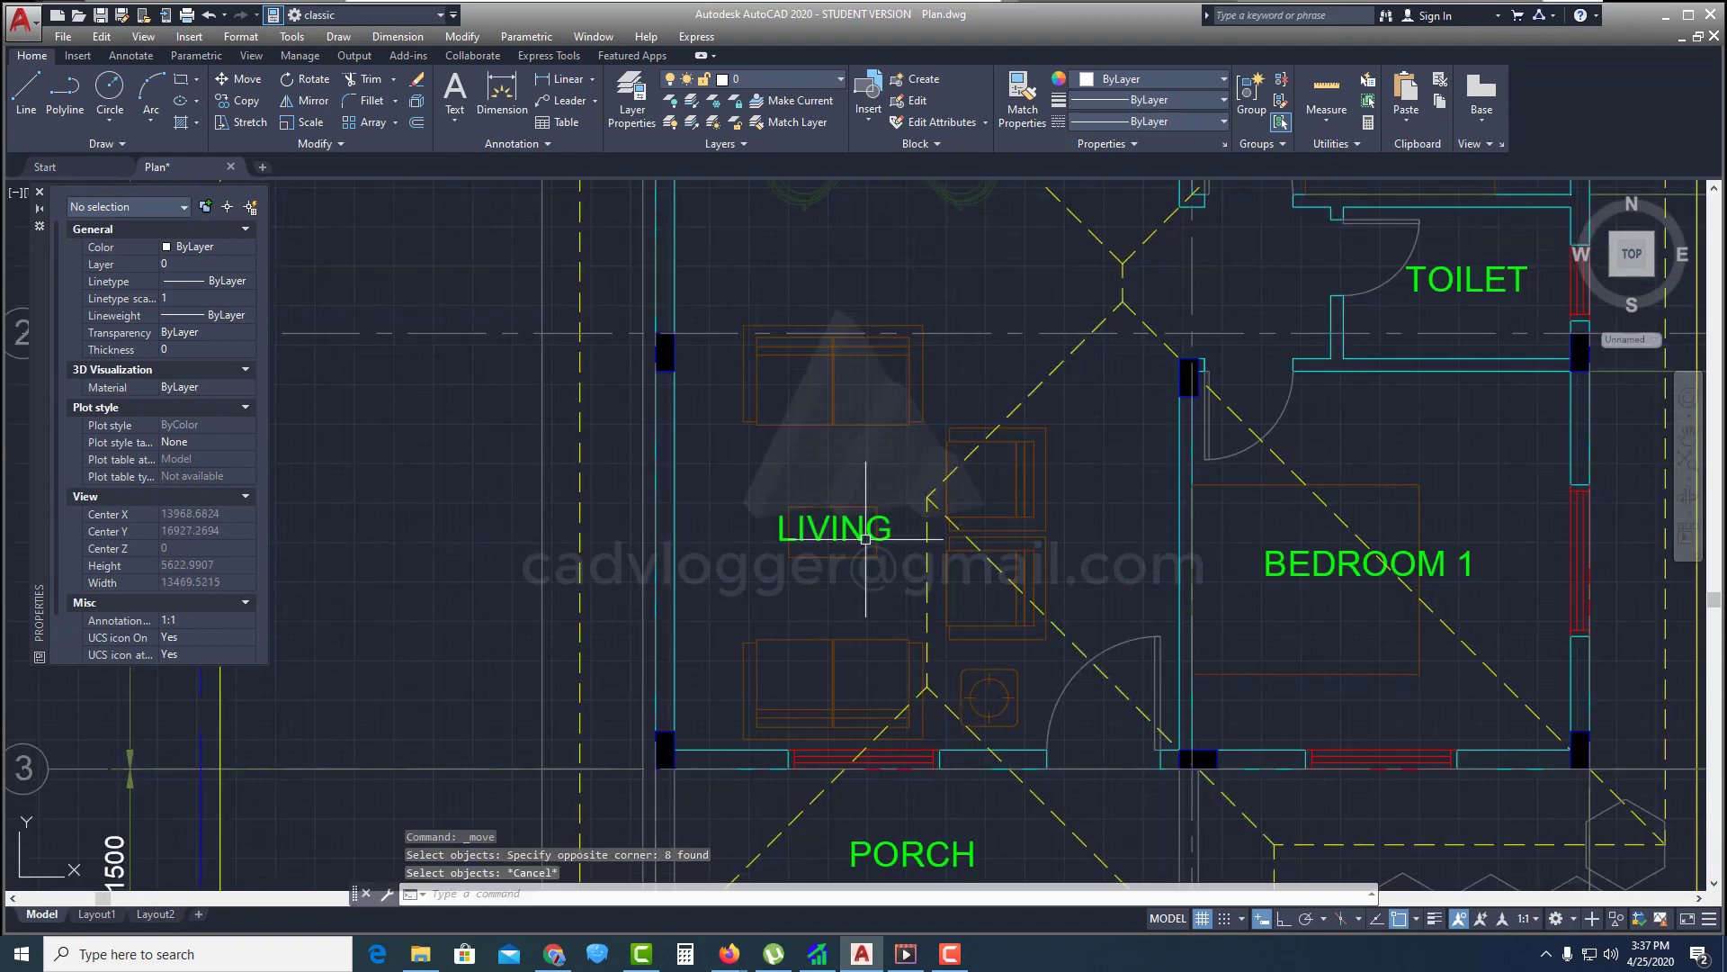
Reposition the plan and begin a fresh move waiting at the select-objects prompt
mouse_move(859, 541)
middle_mouse_down()
mouse_move(897, 513)
mouse_move(836, 468)
middle_mouse_up()
middle_click_drag(838, 379, 819, 390)
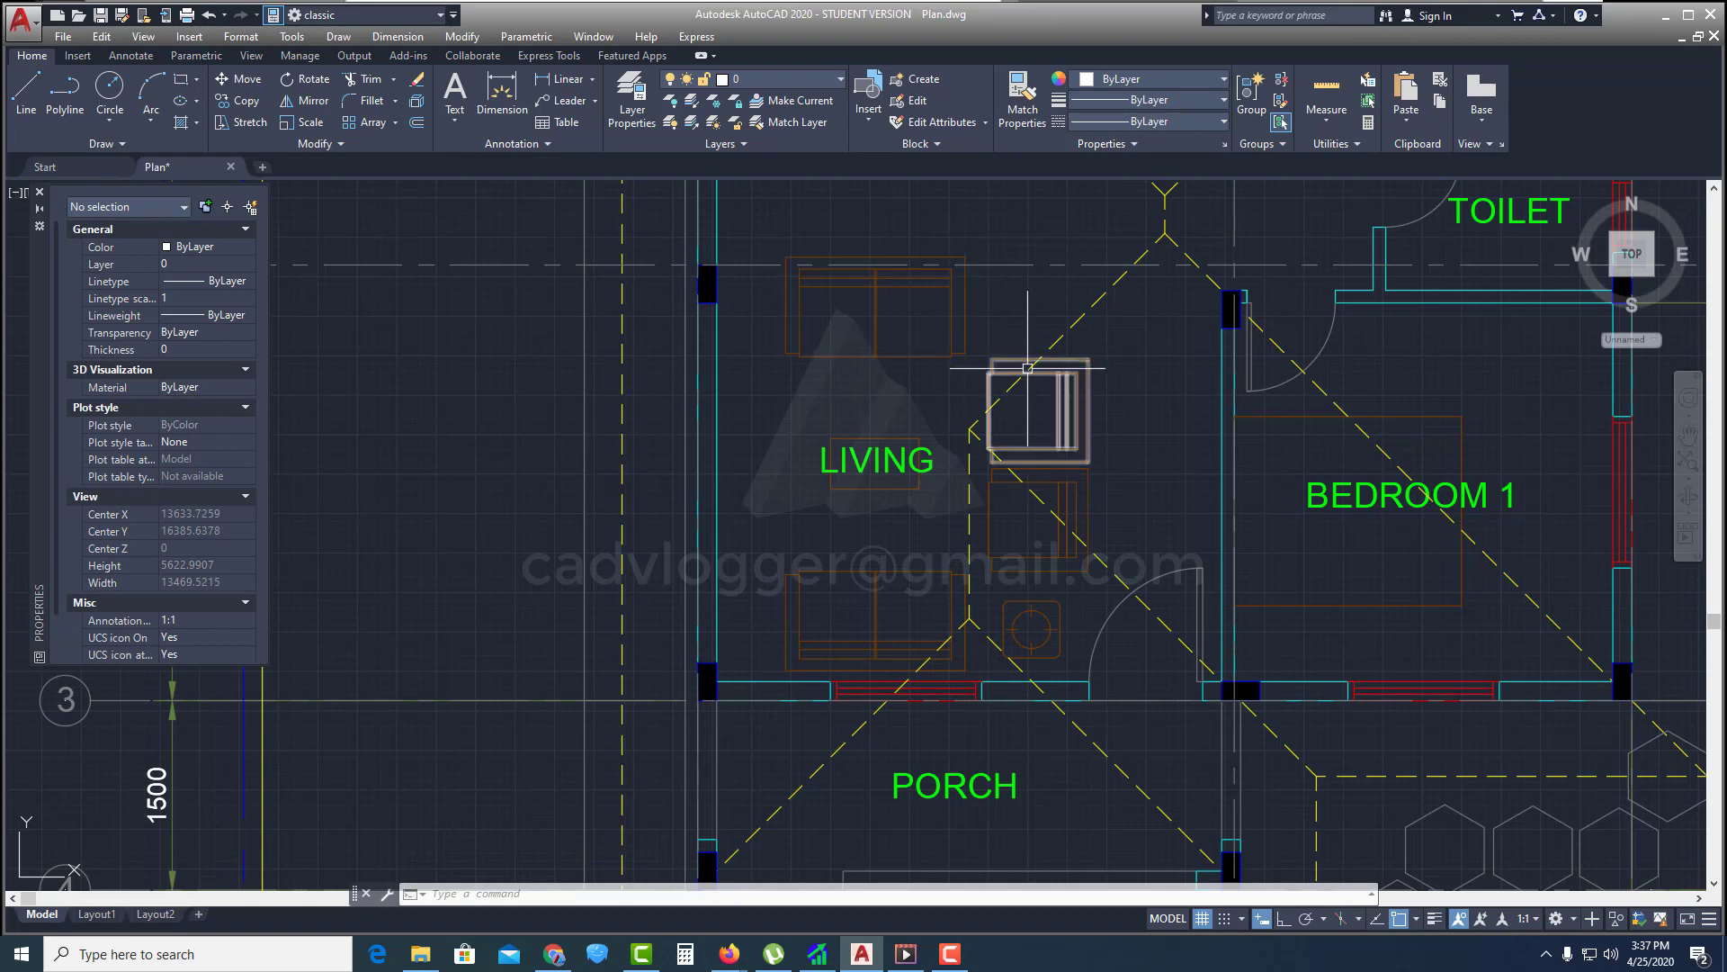
middle_click_drag(897, 365, 878, 378)
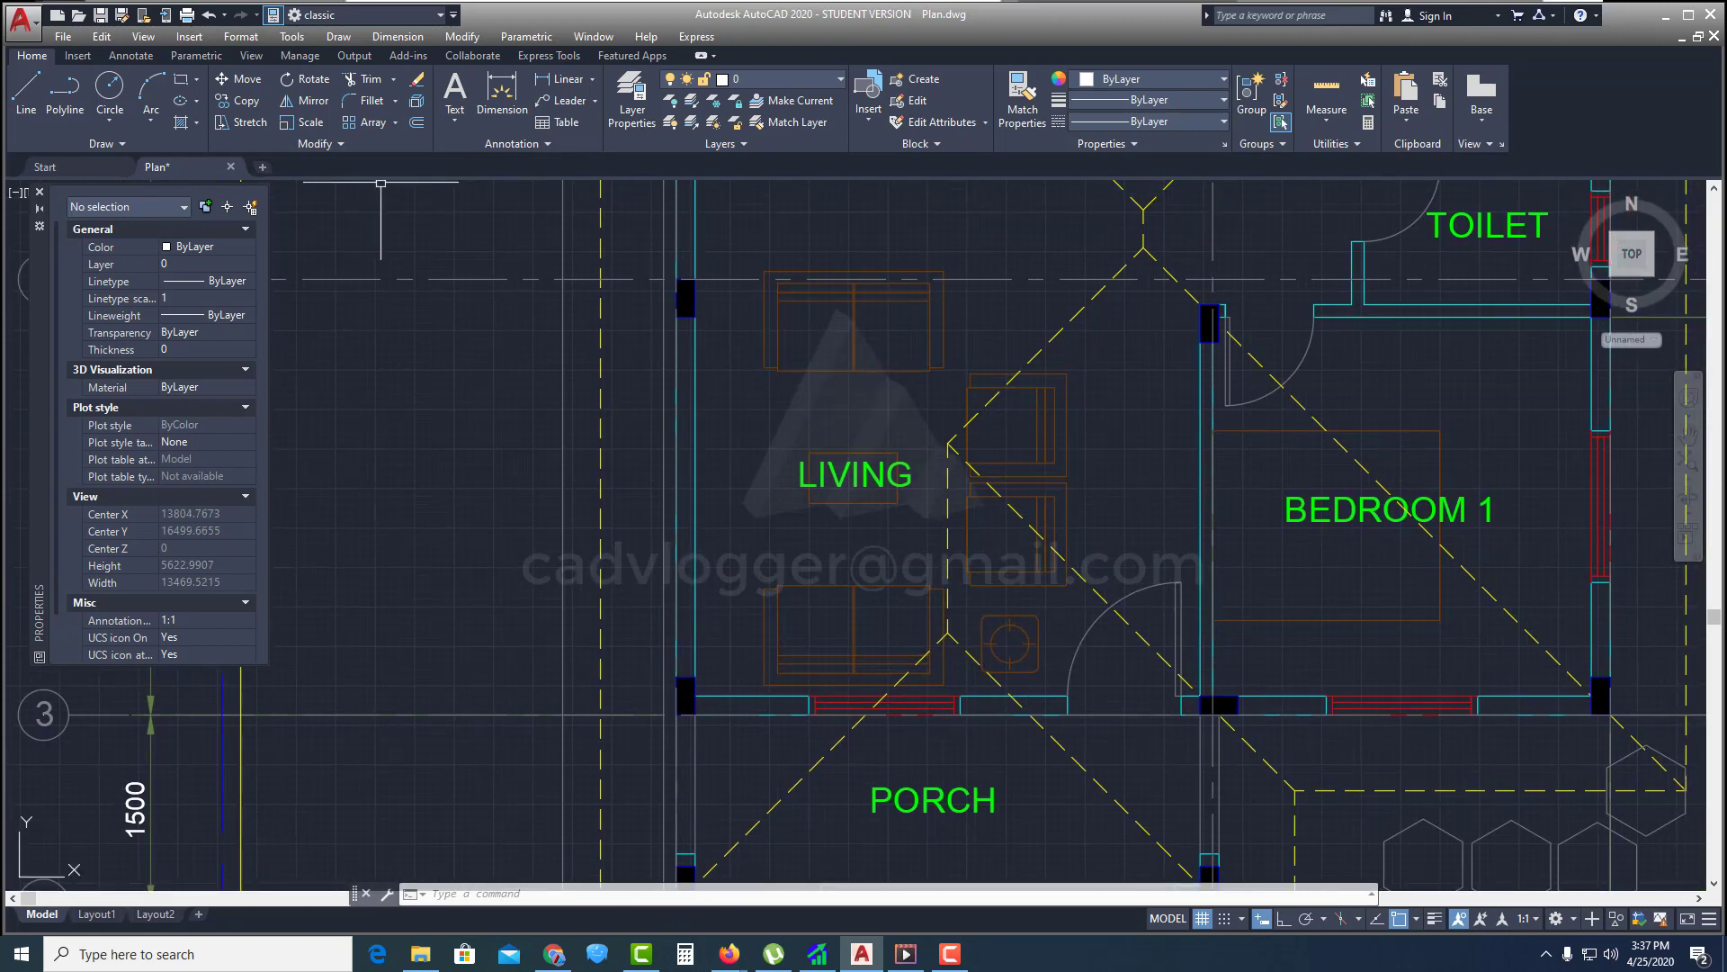
middle_click_drag(792, 456, 779, 466)
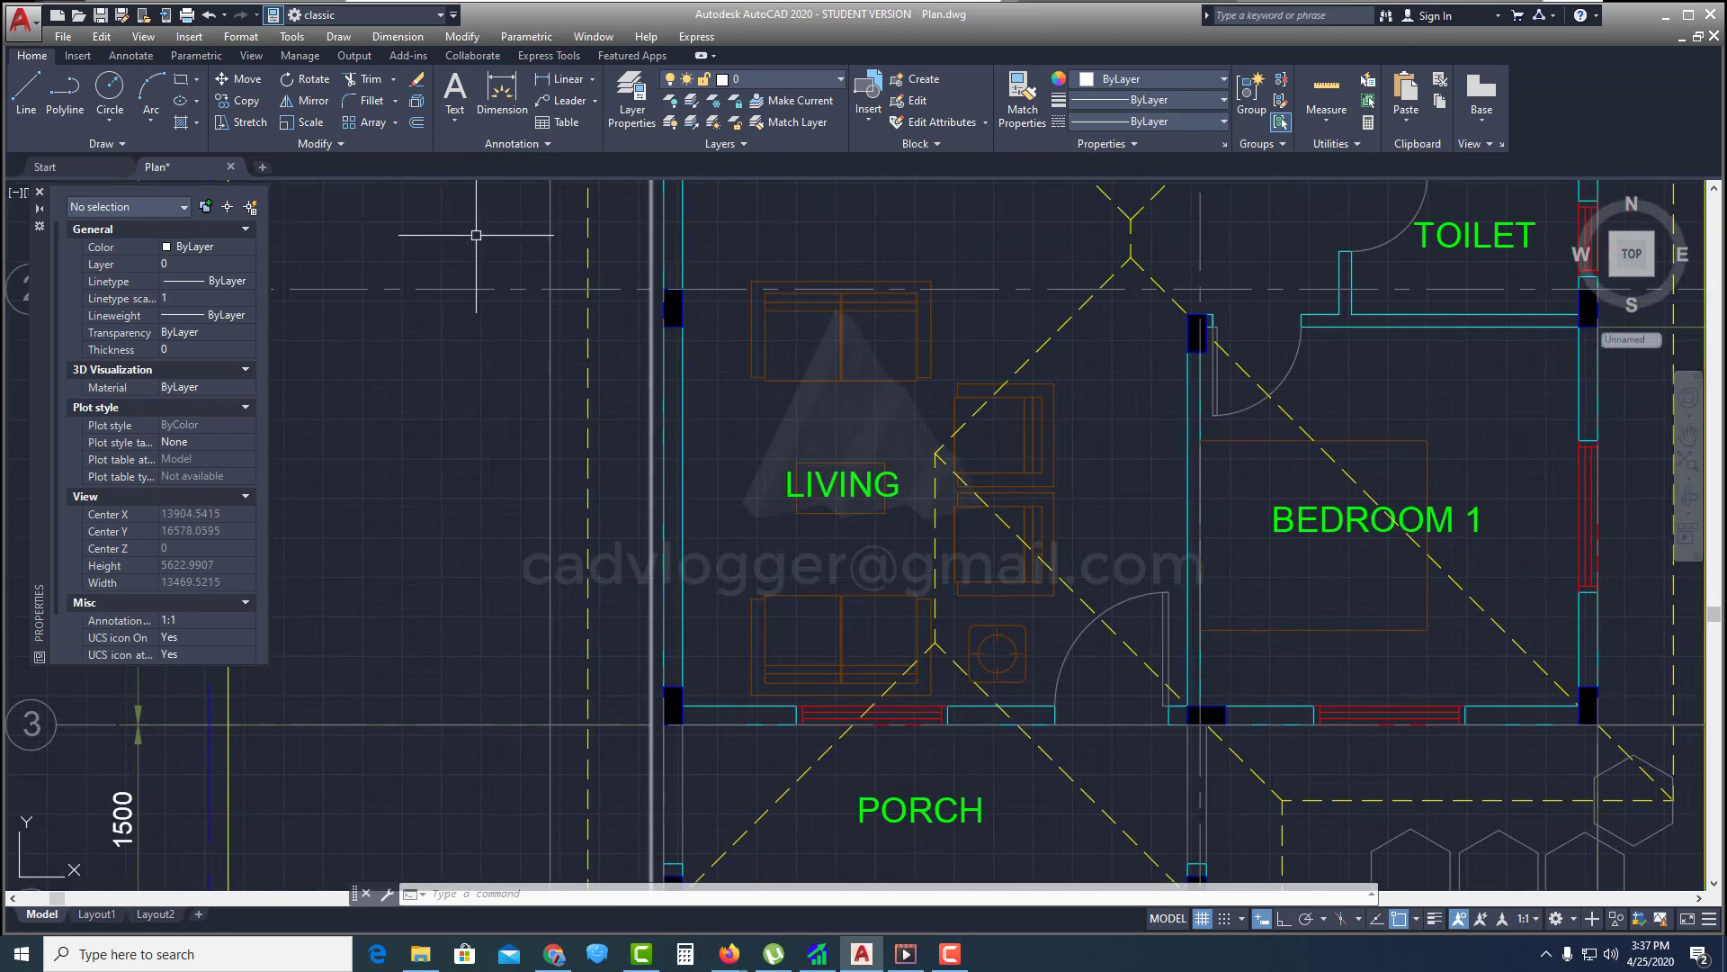
left_click(248, 89)
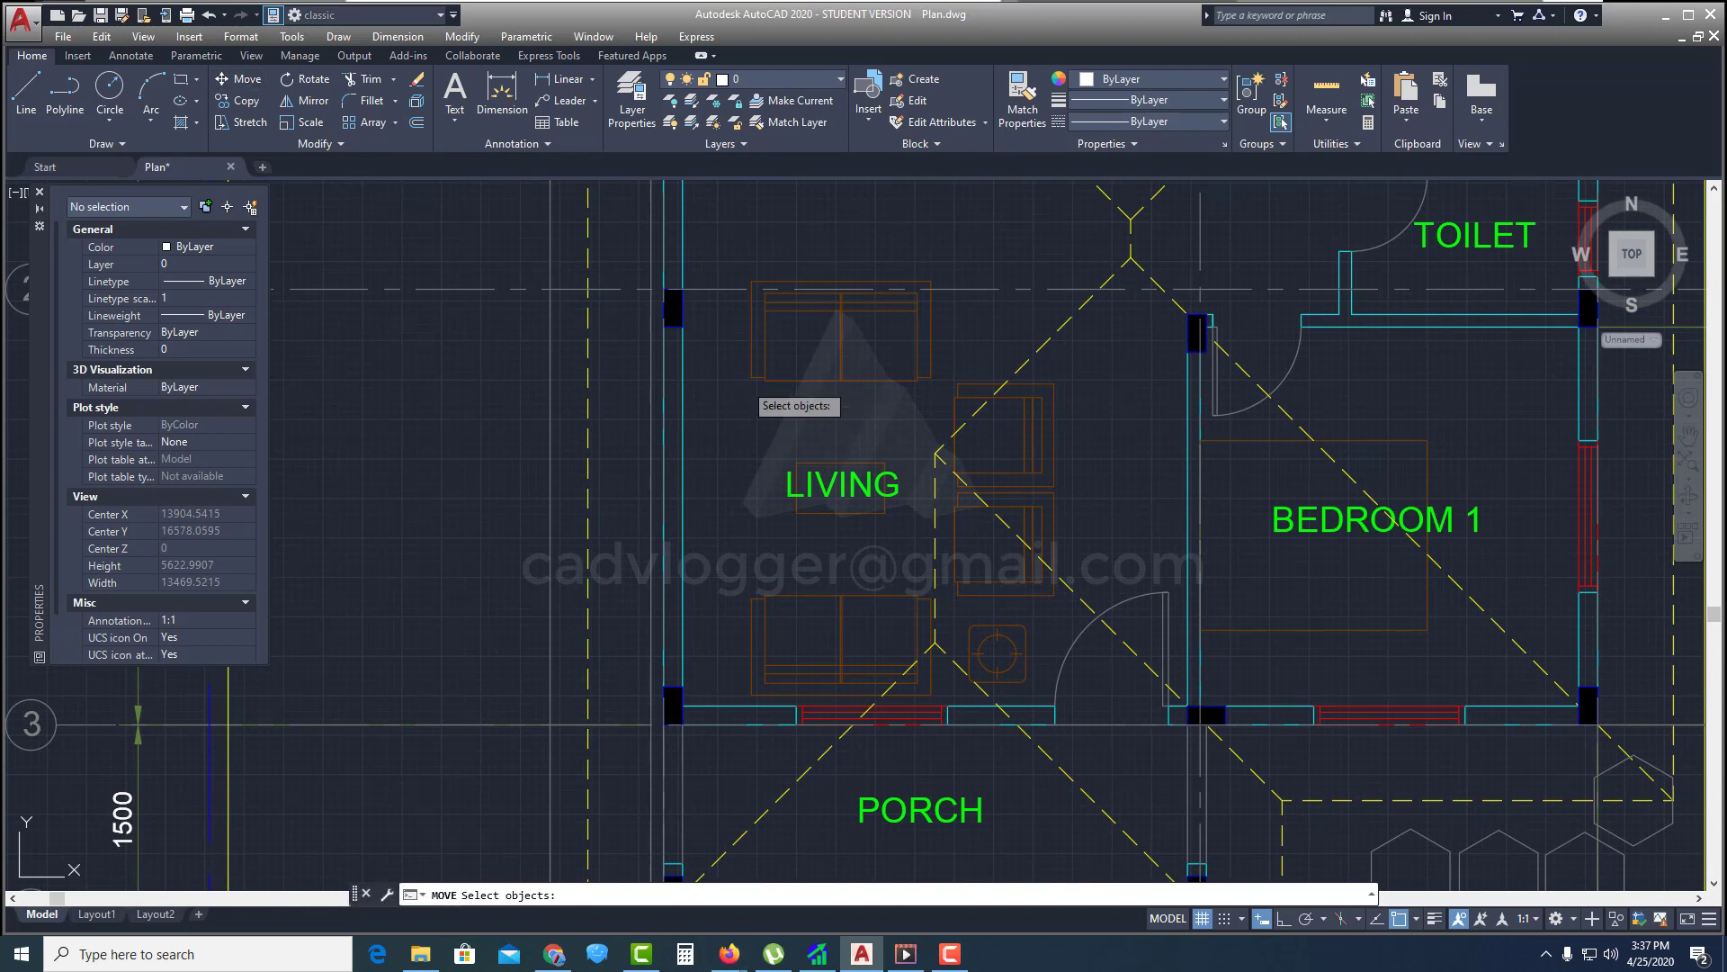
Fence-select 11 objects with an Ortho fence around the furniture and through the LIVING label
type("f")
key("Return")
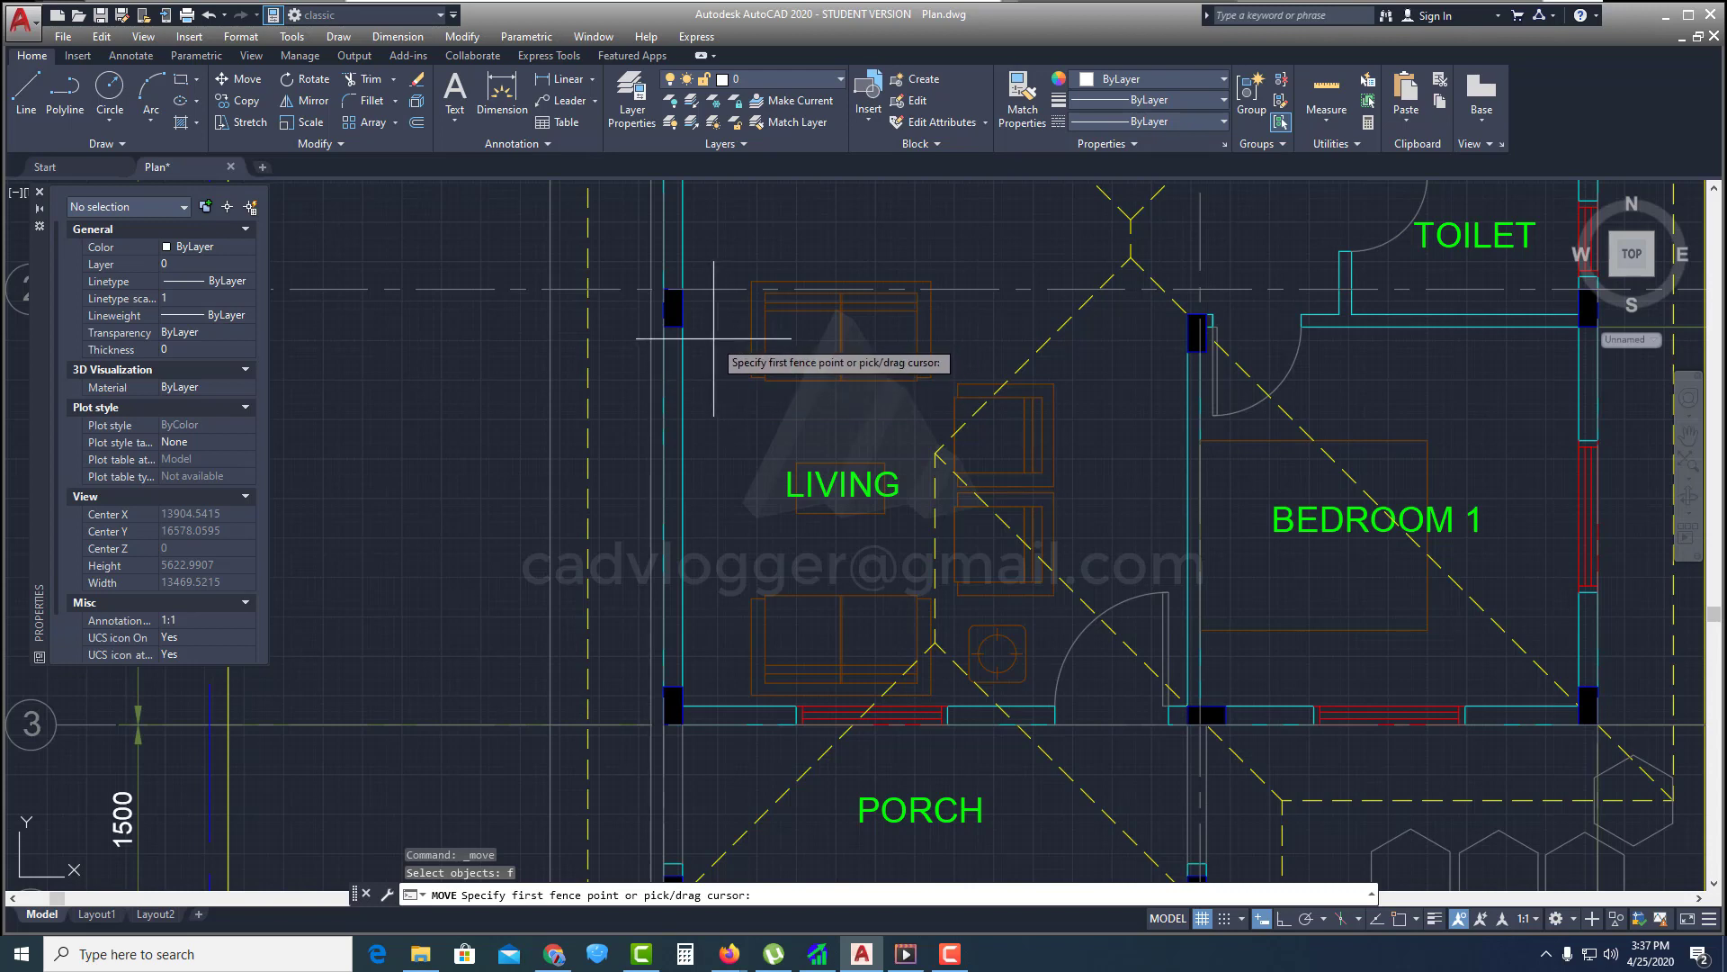
left_click(712, 332)
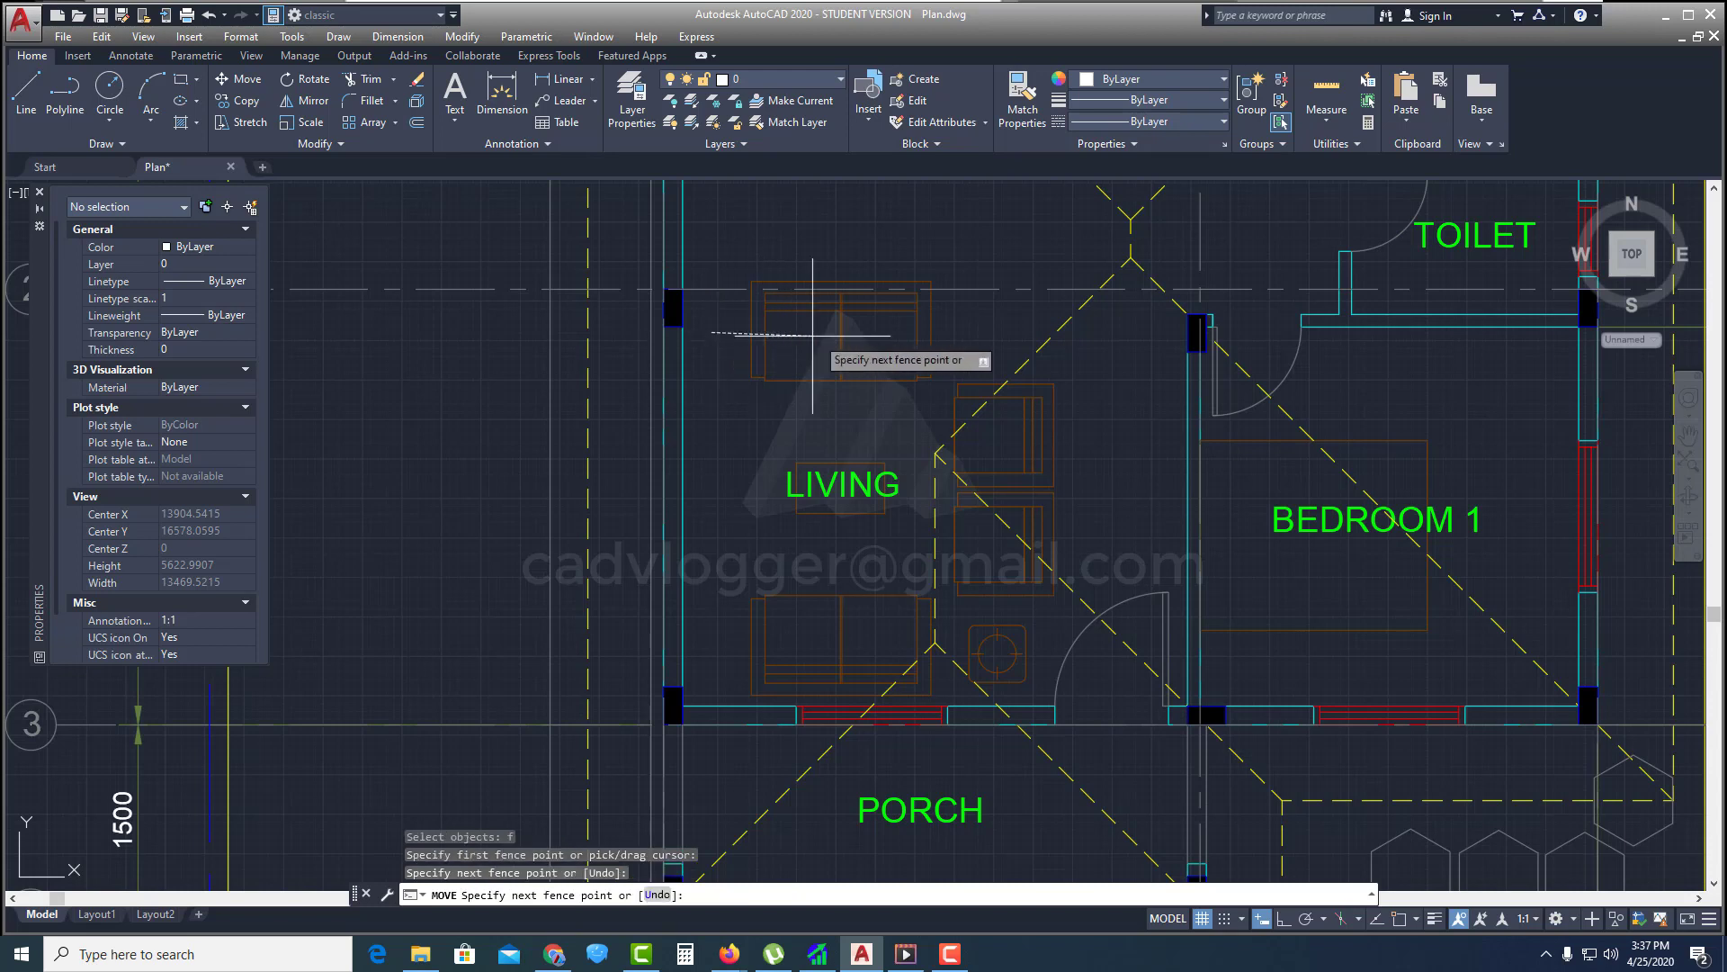
key("F8")
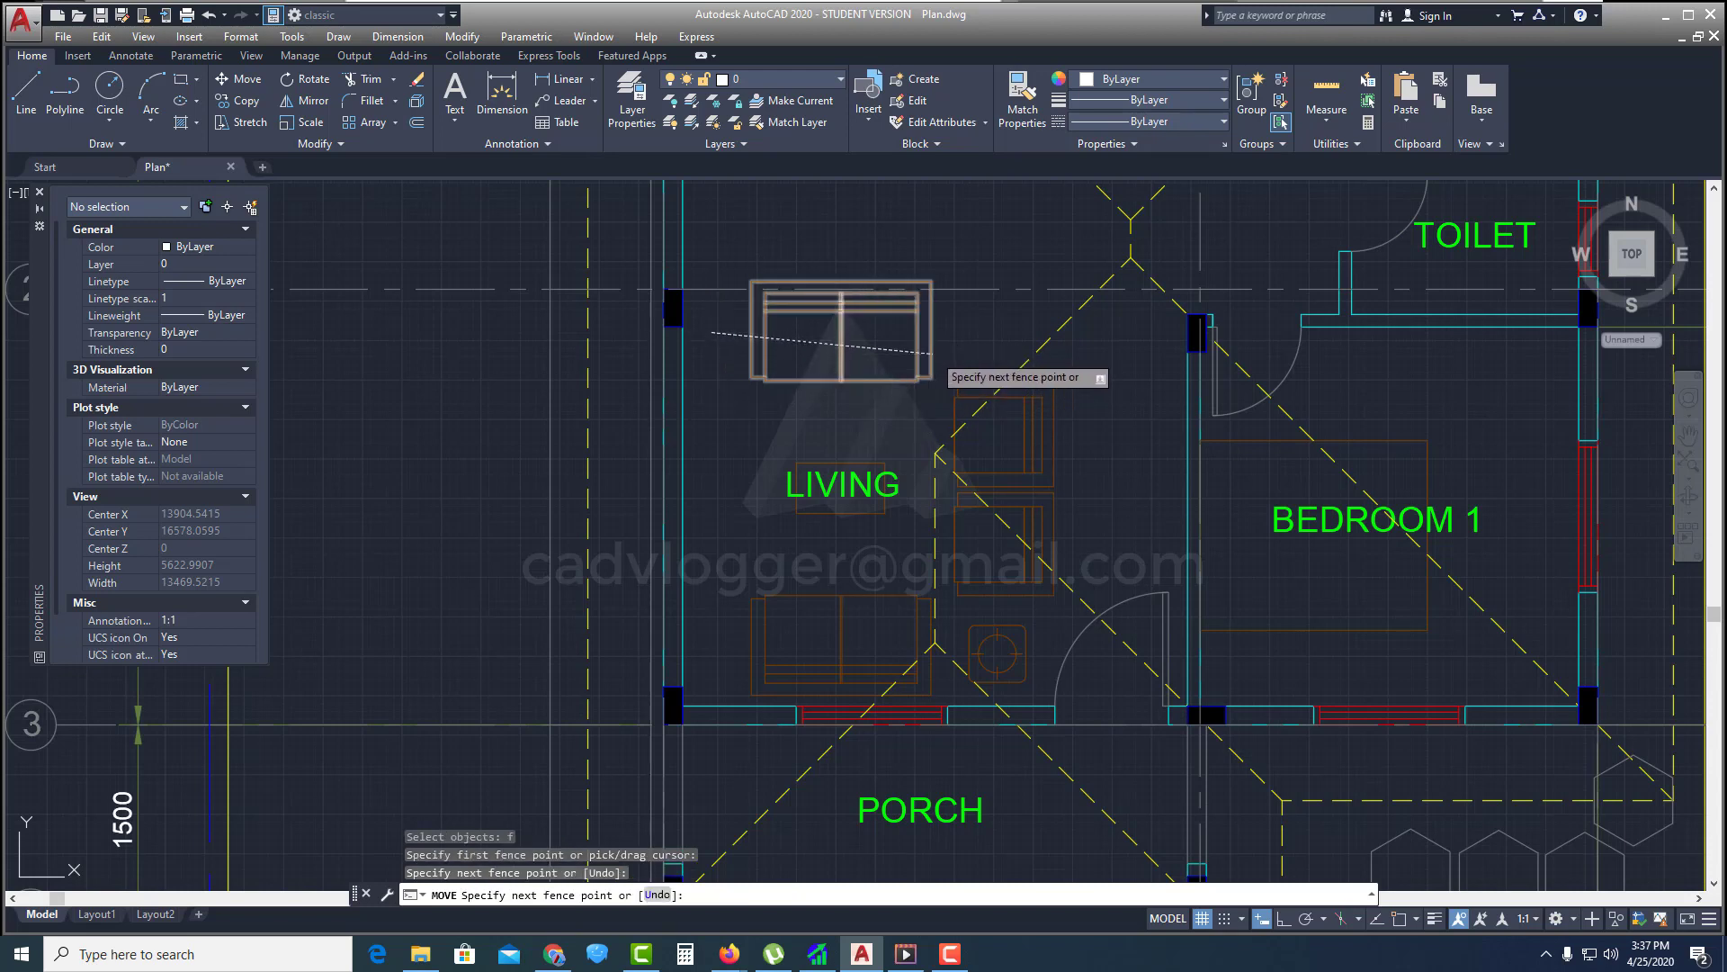
left_click(1283, 917)
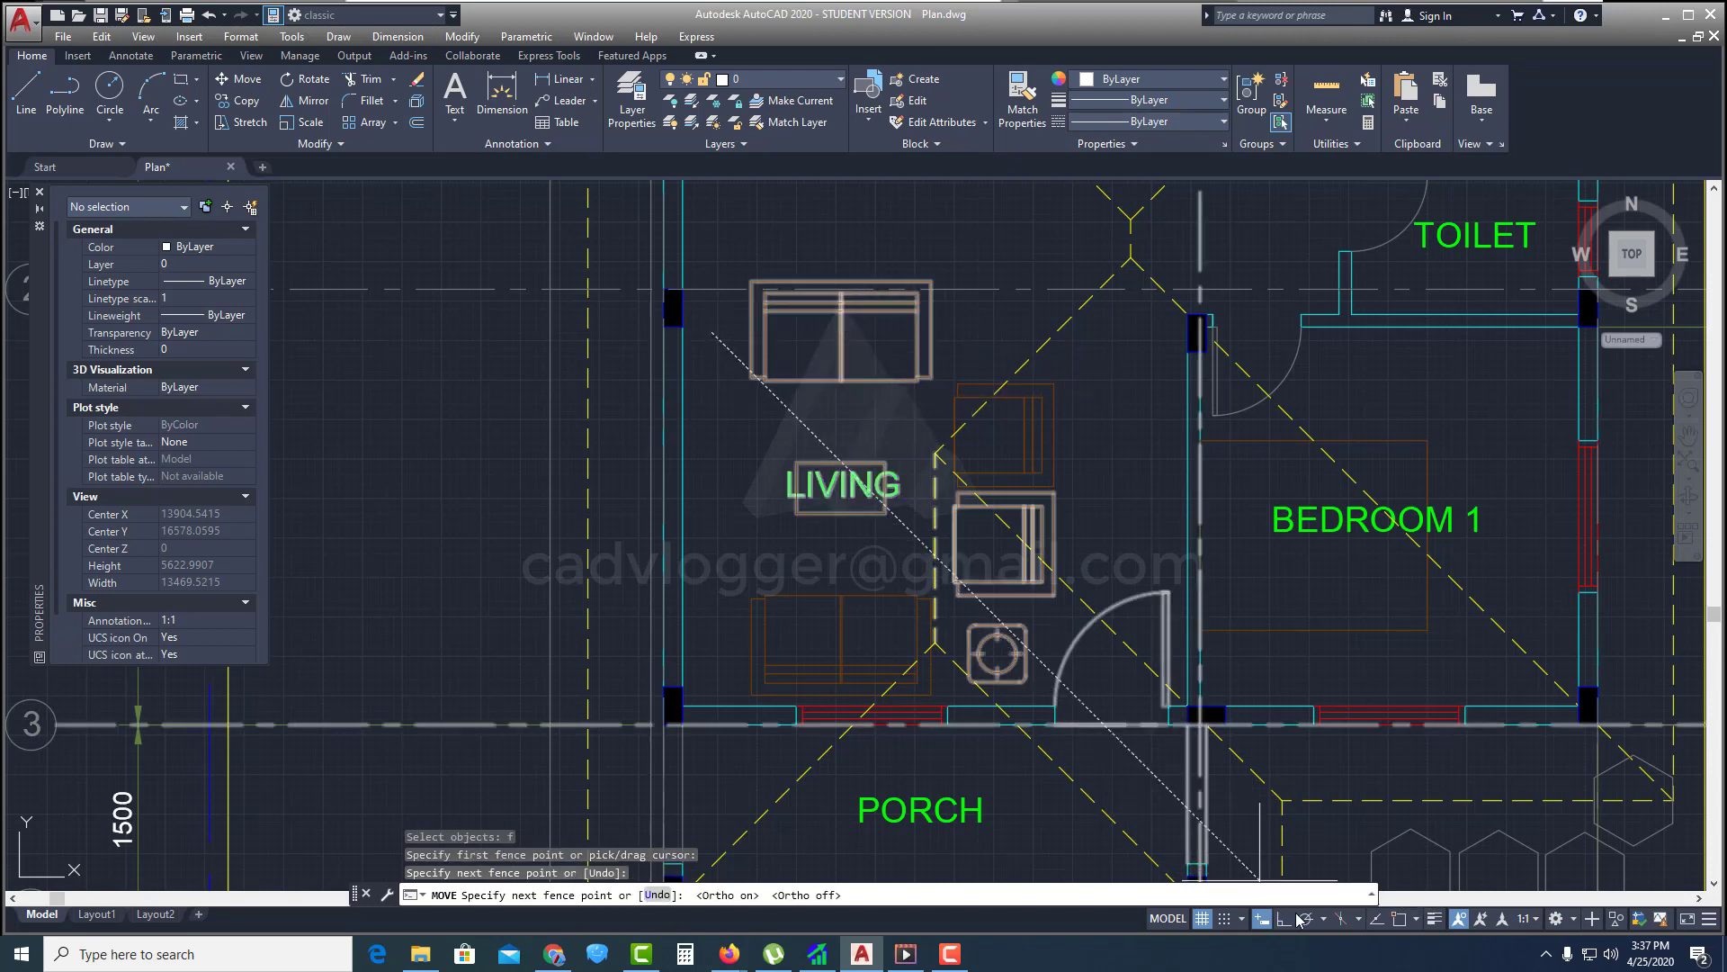
left_click(1284, 917)
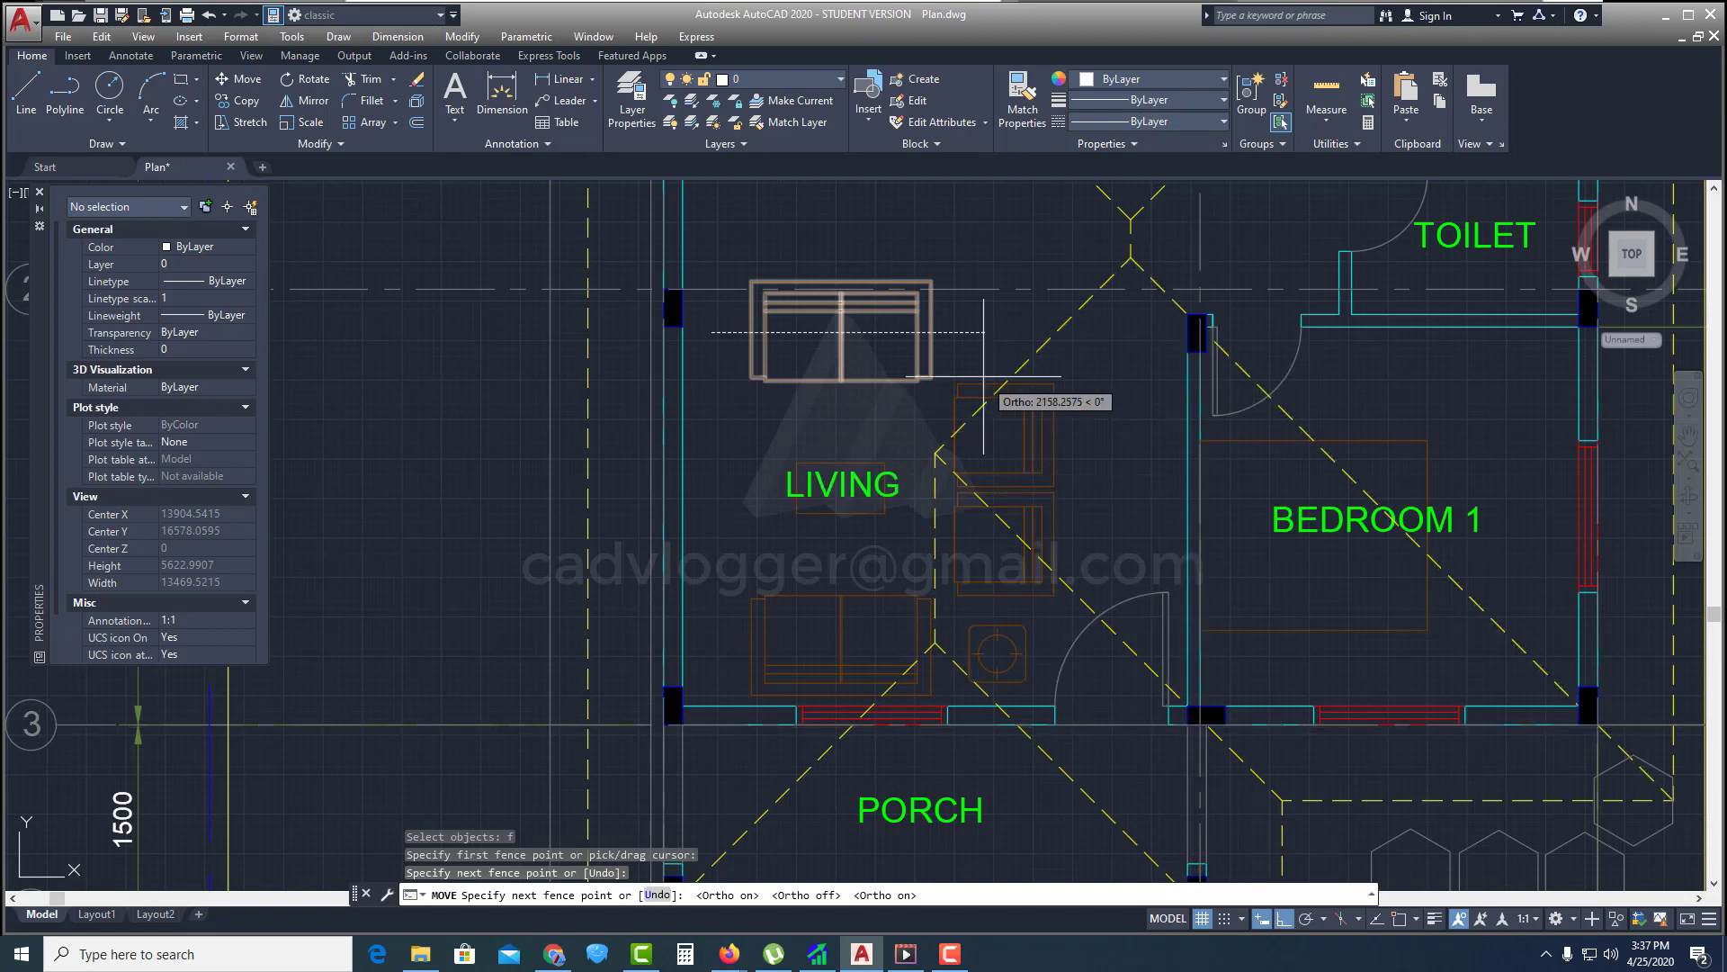
left_click(996, 340)
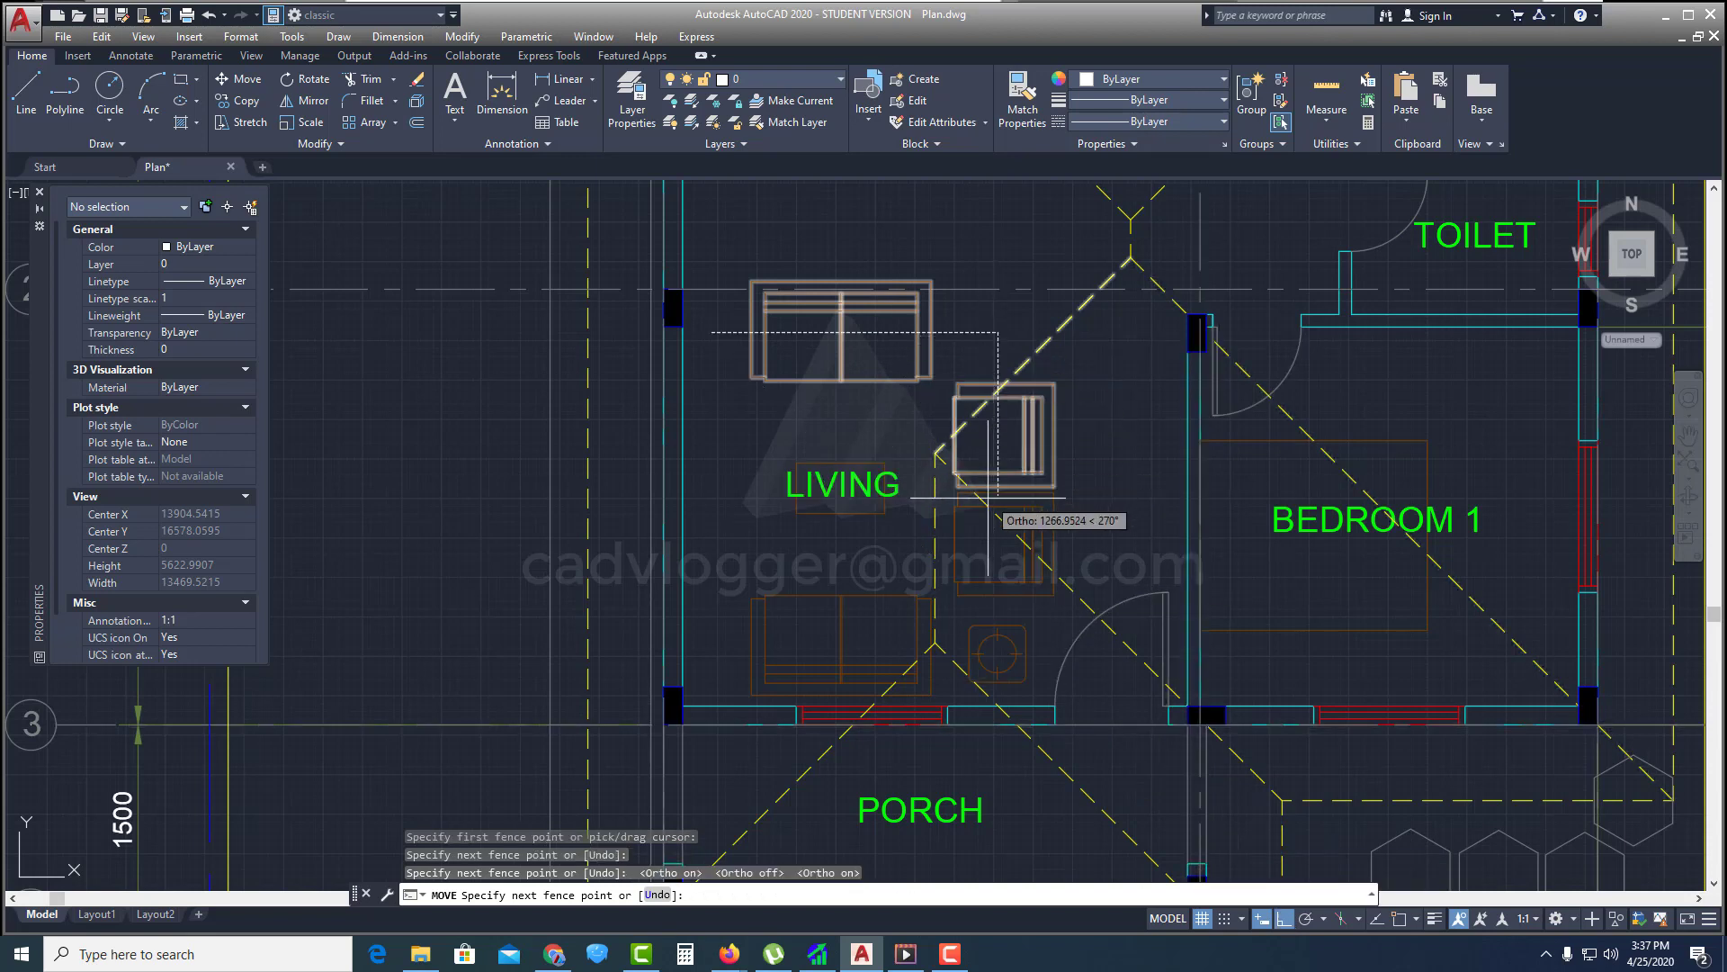
left_click(990, 651)
left_click(726, 651)
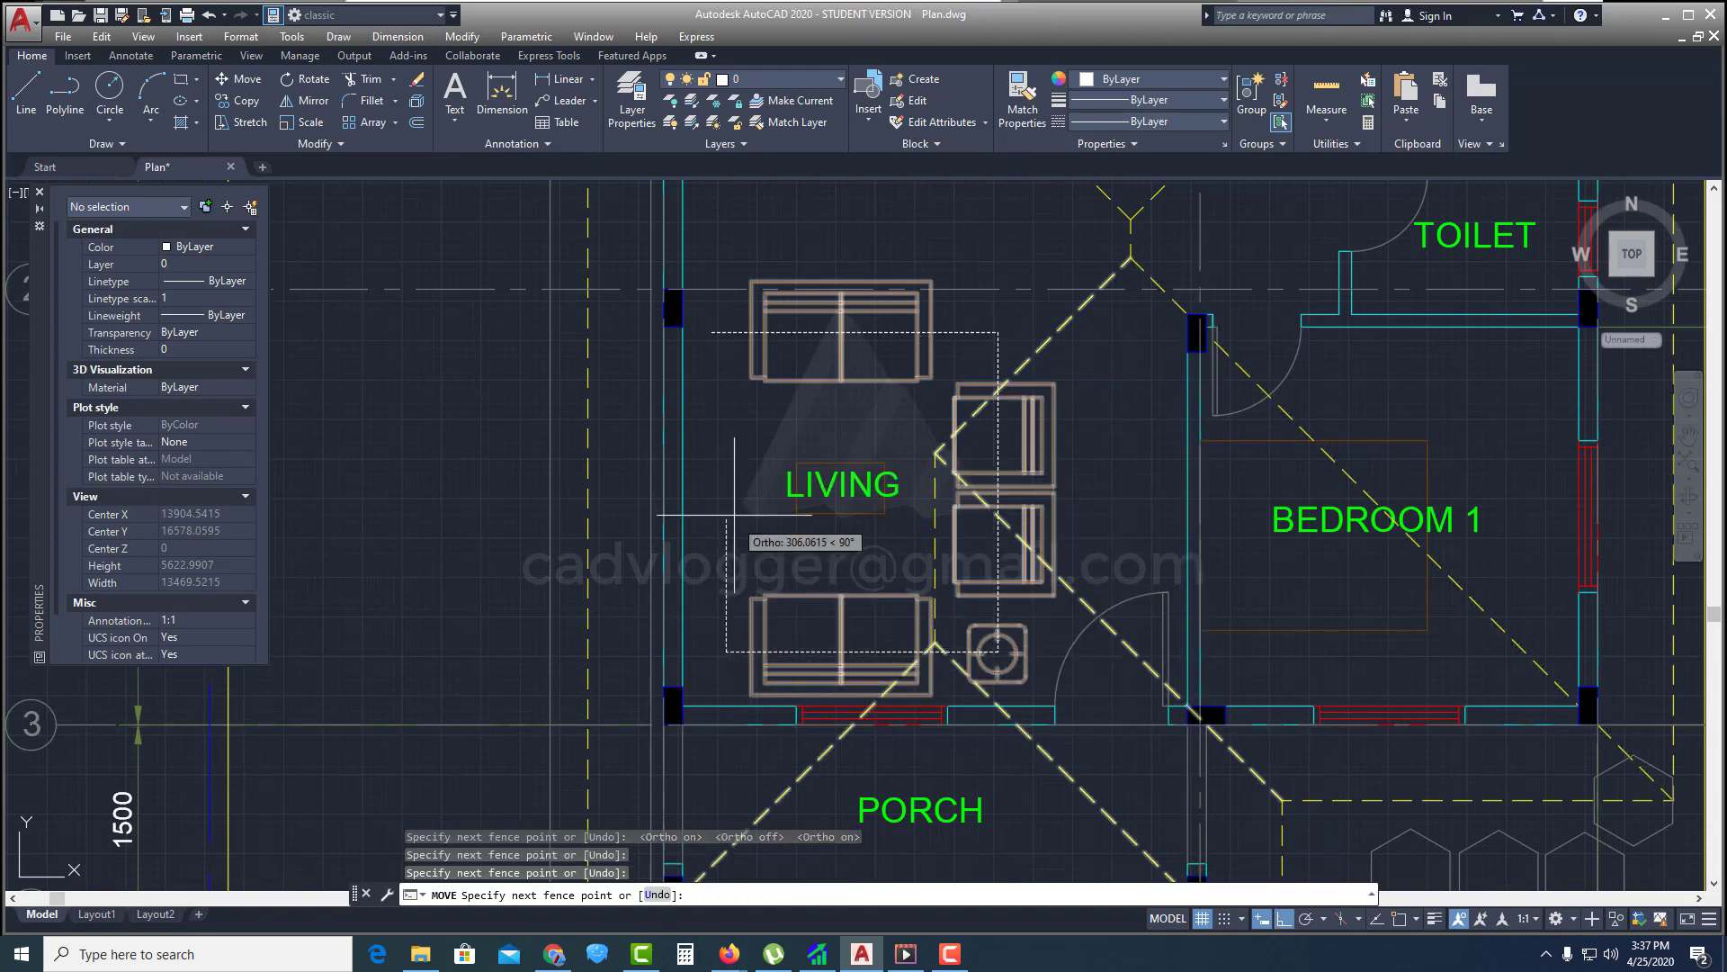
left_click(735, 491)
left_click(913, 491)
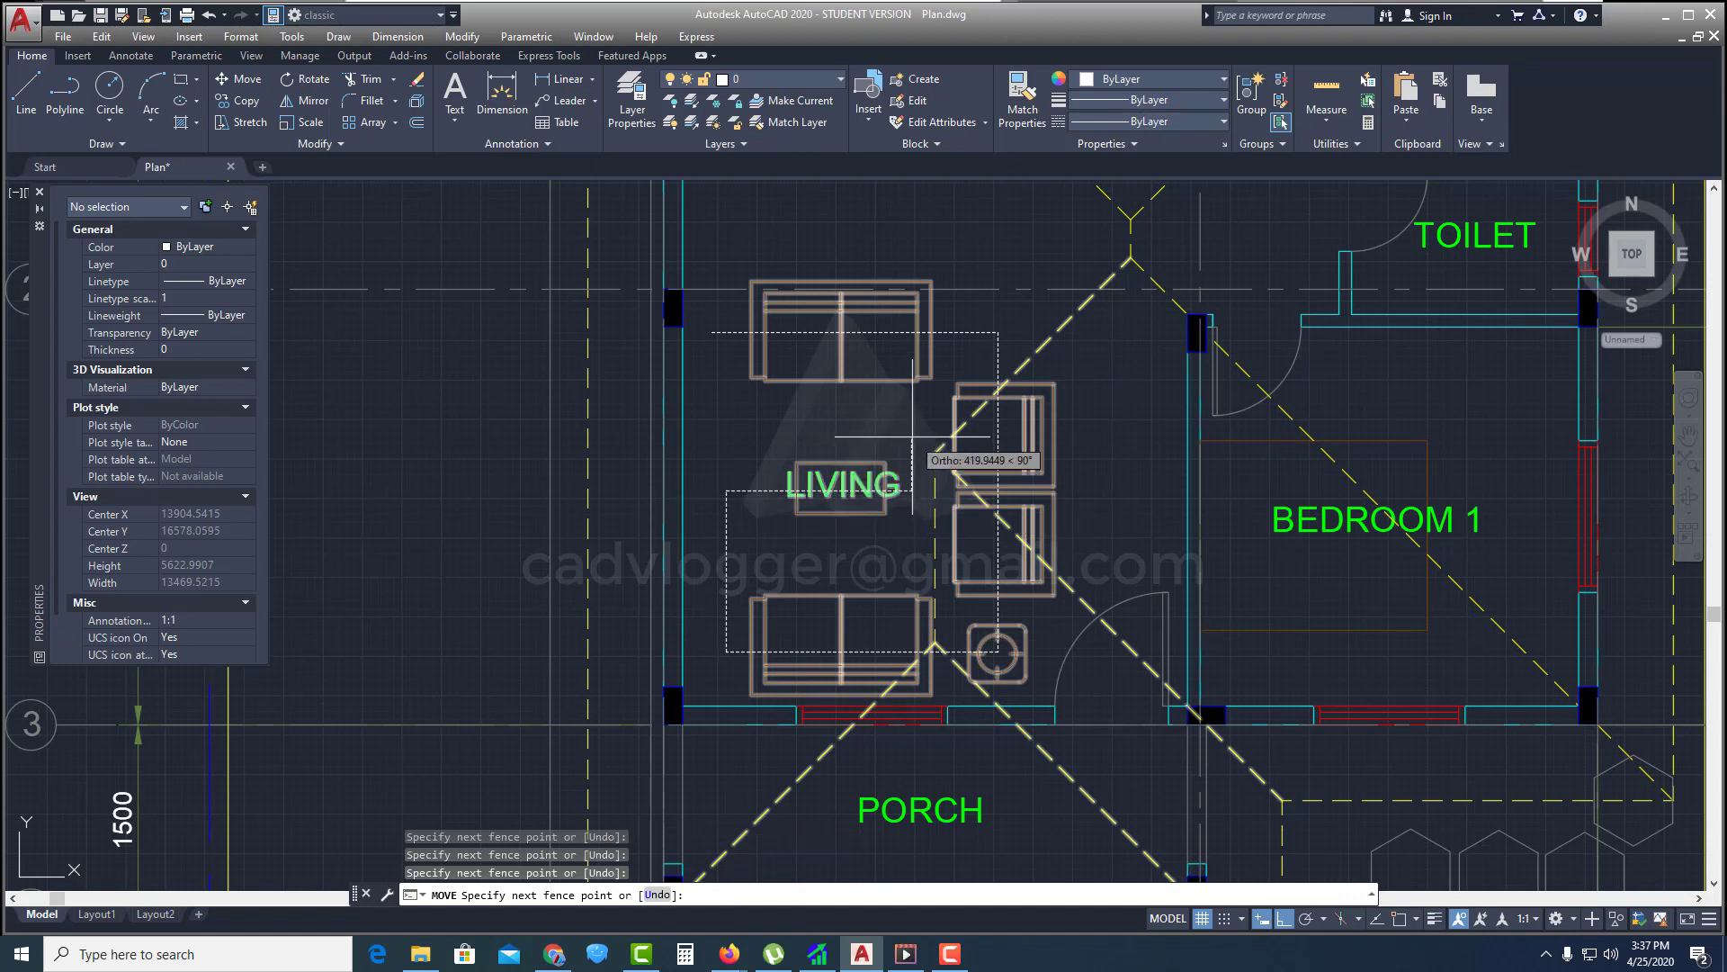
key("Return")
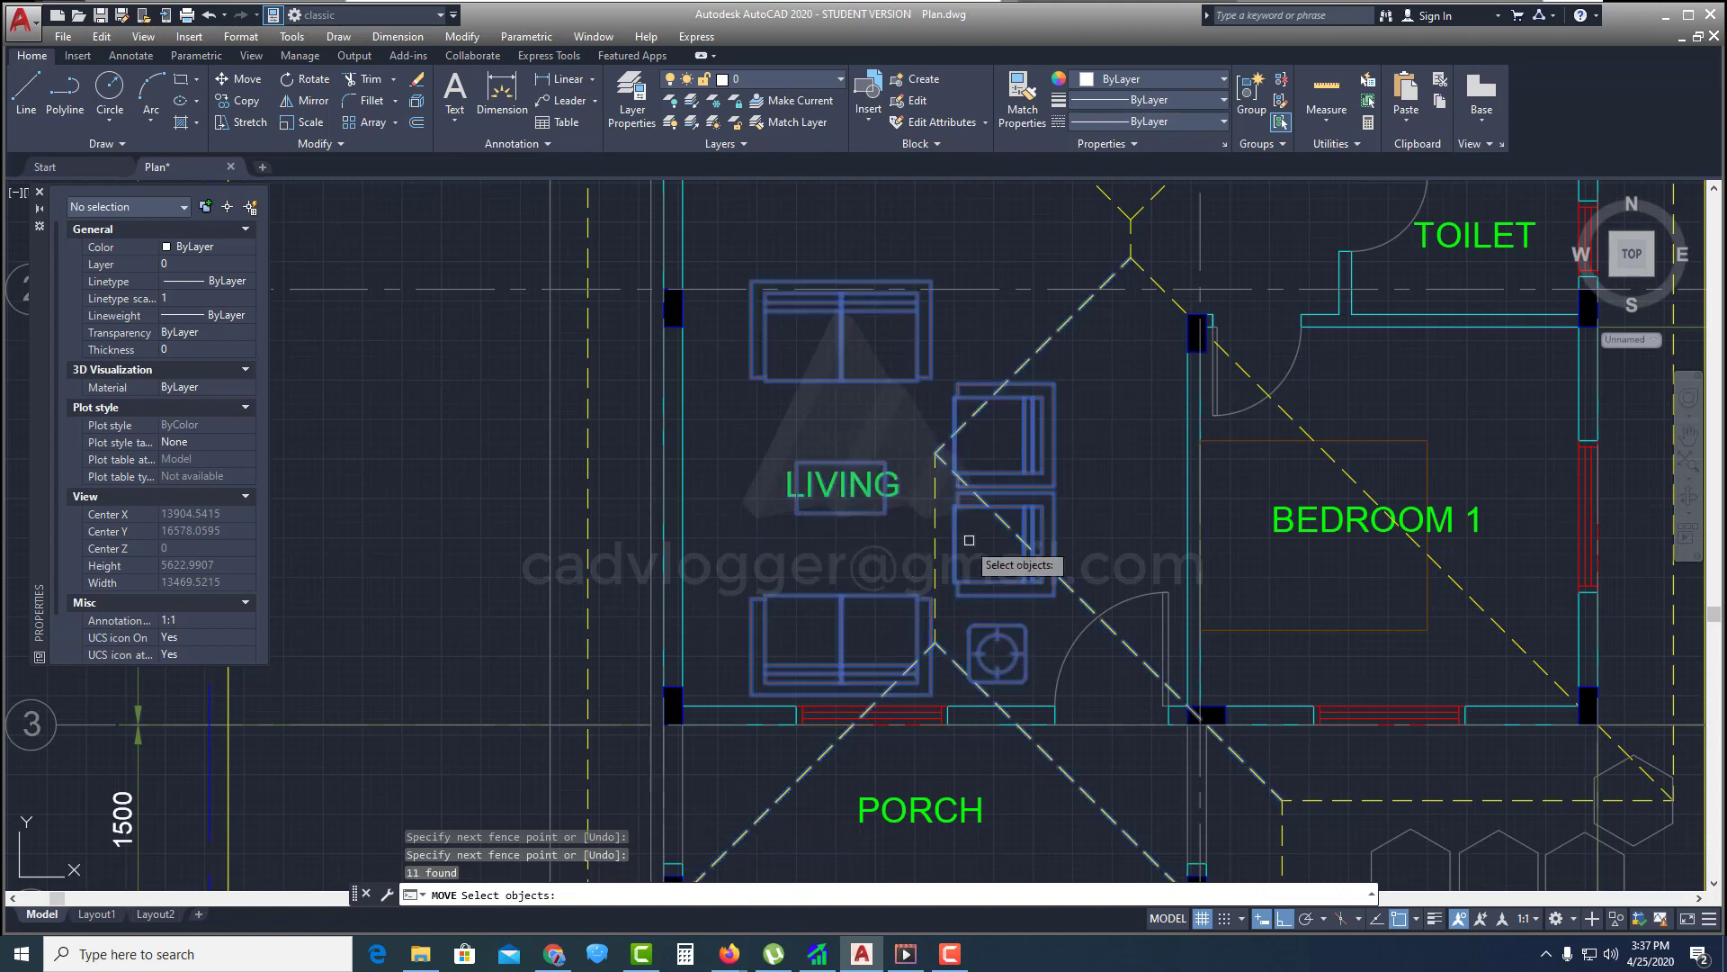
Pick a base point for the move, then cancel so nothing shifts
key("Return")
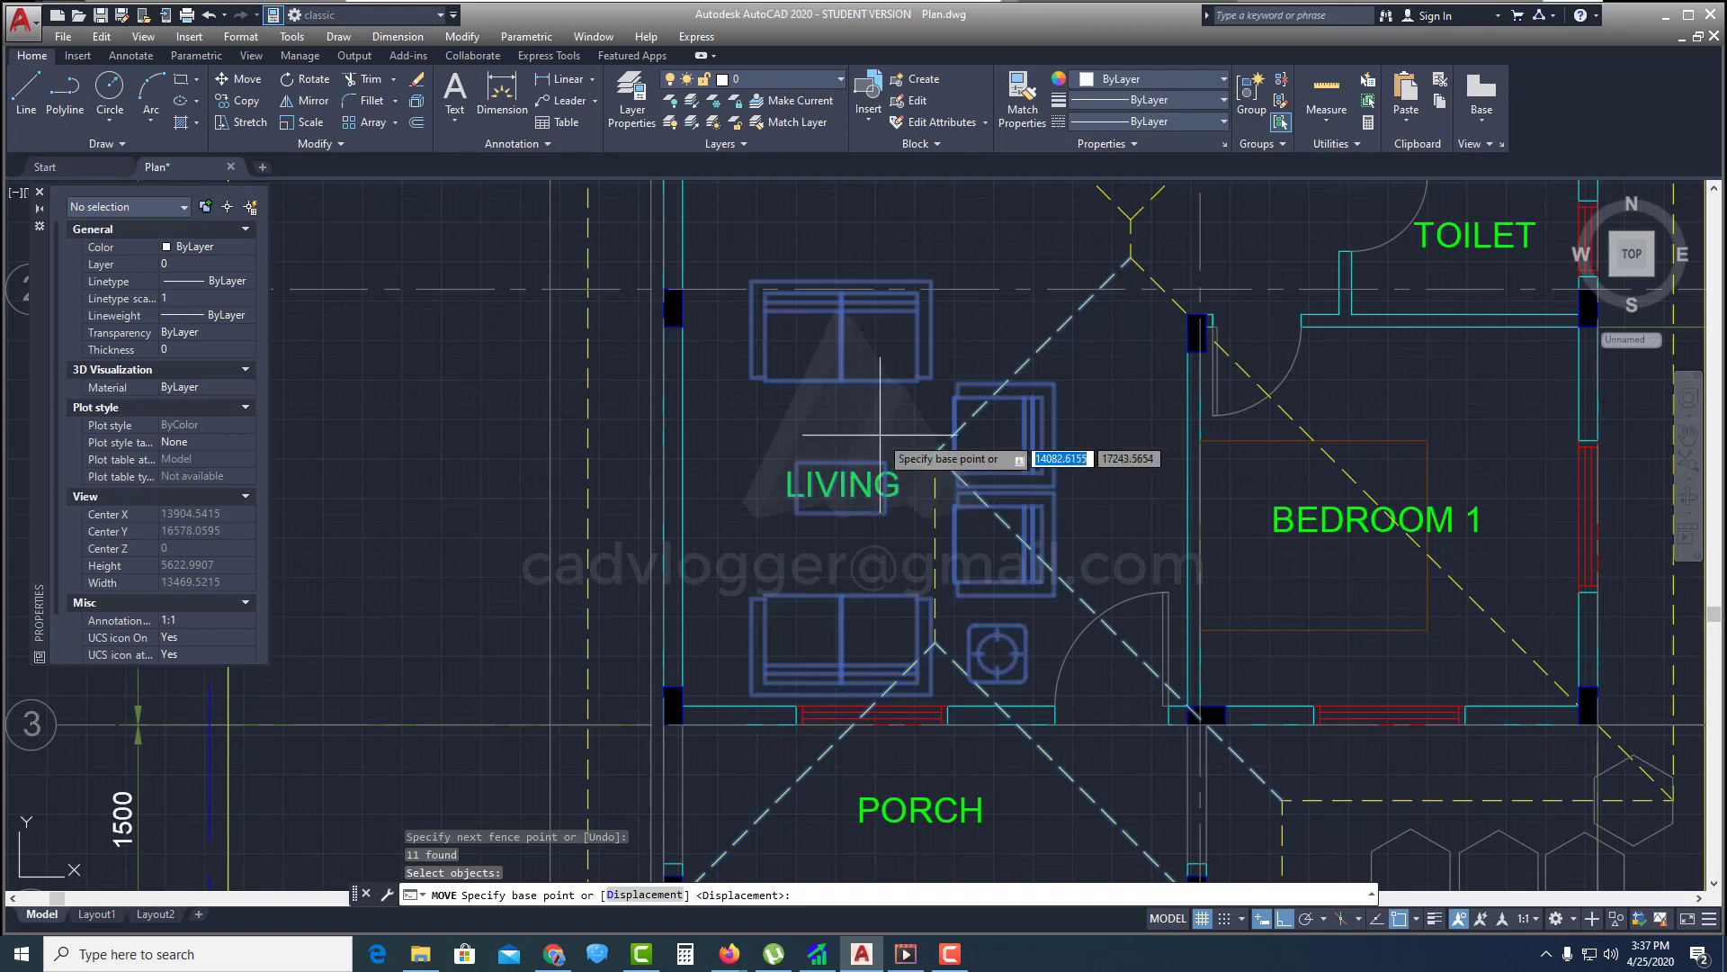
left_click(912, 359)
key("Escape")
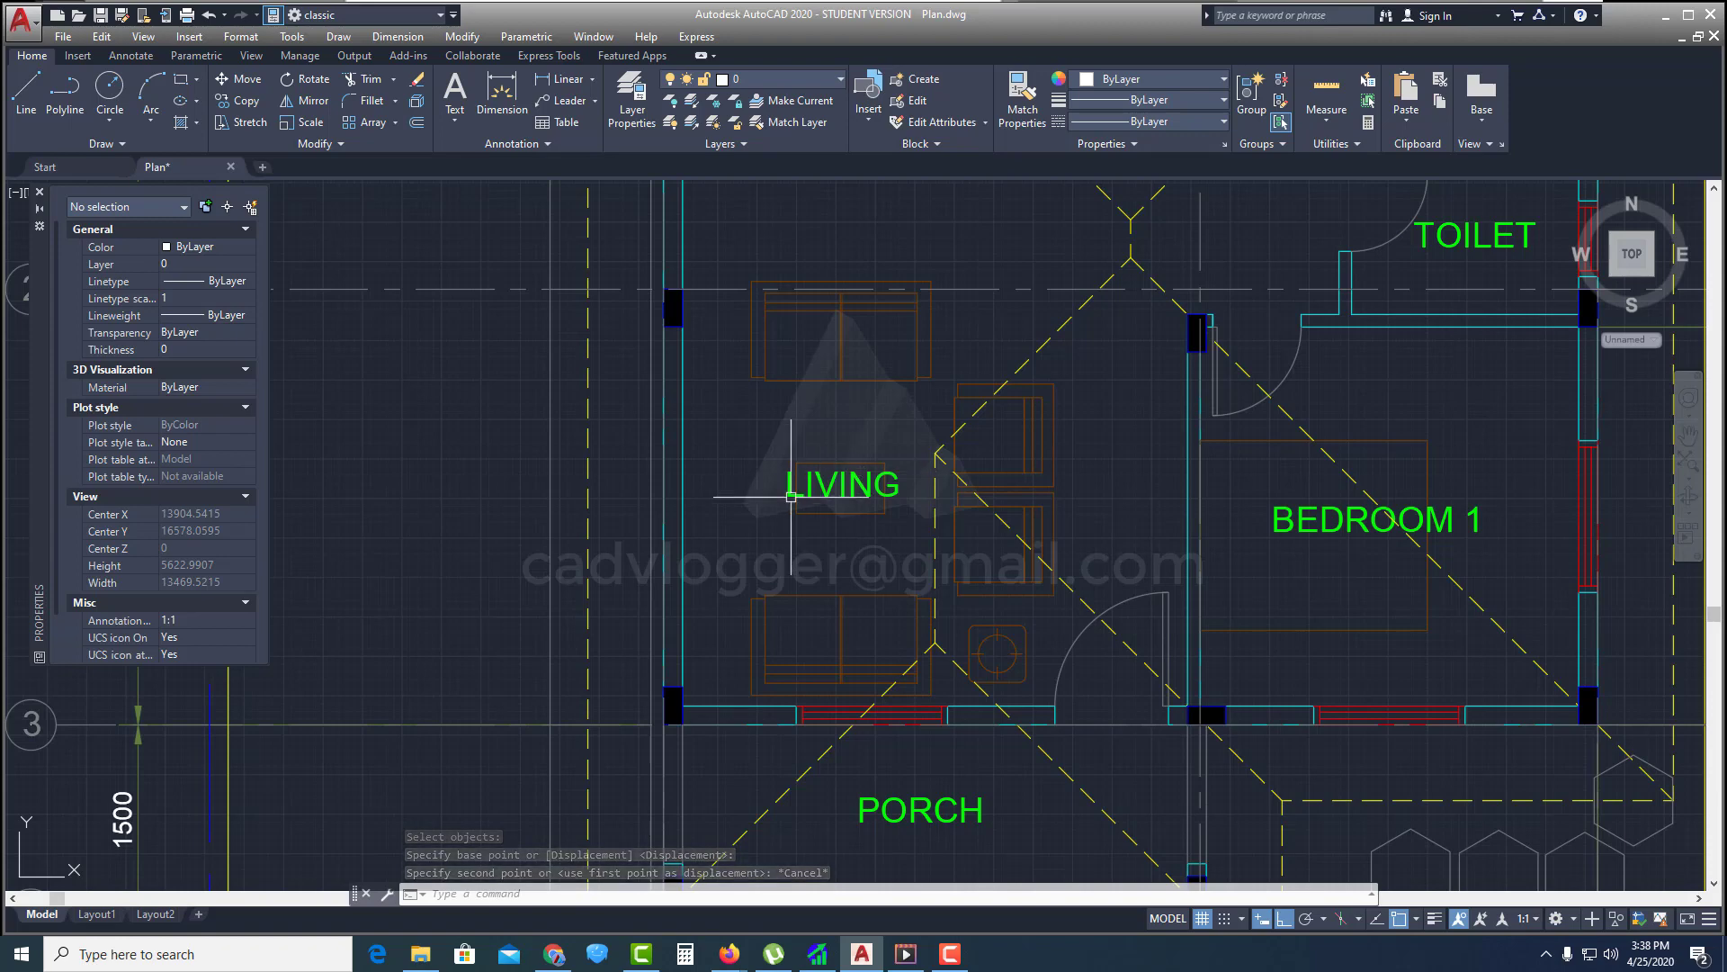
mouse_move(827, 492)
middle_mouse_down()
mouse_move(843, 498)
mouse_move(826, 507)
middle_mouse_up()
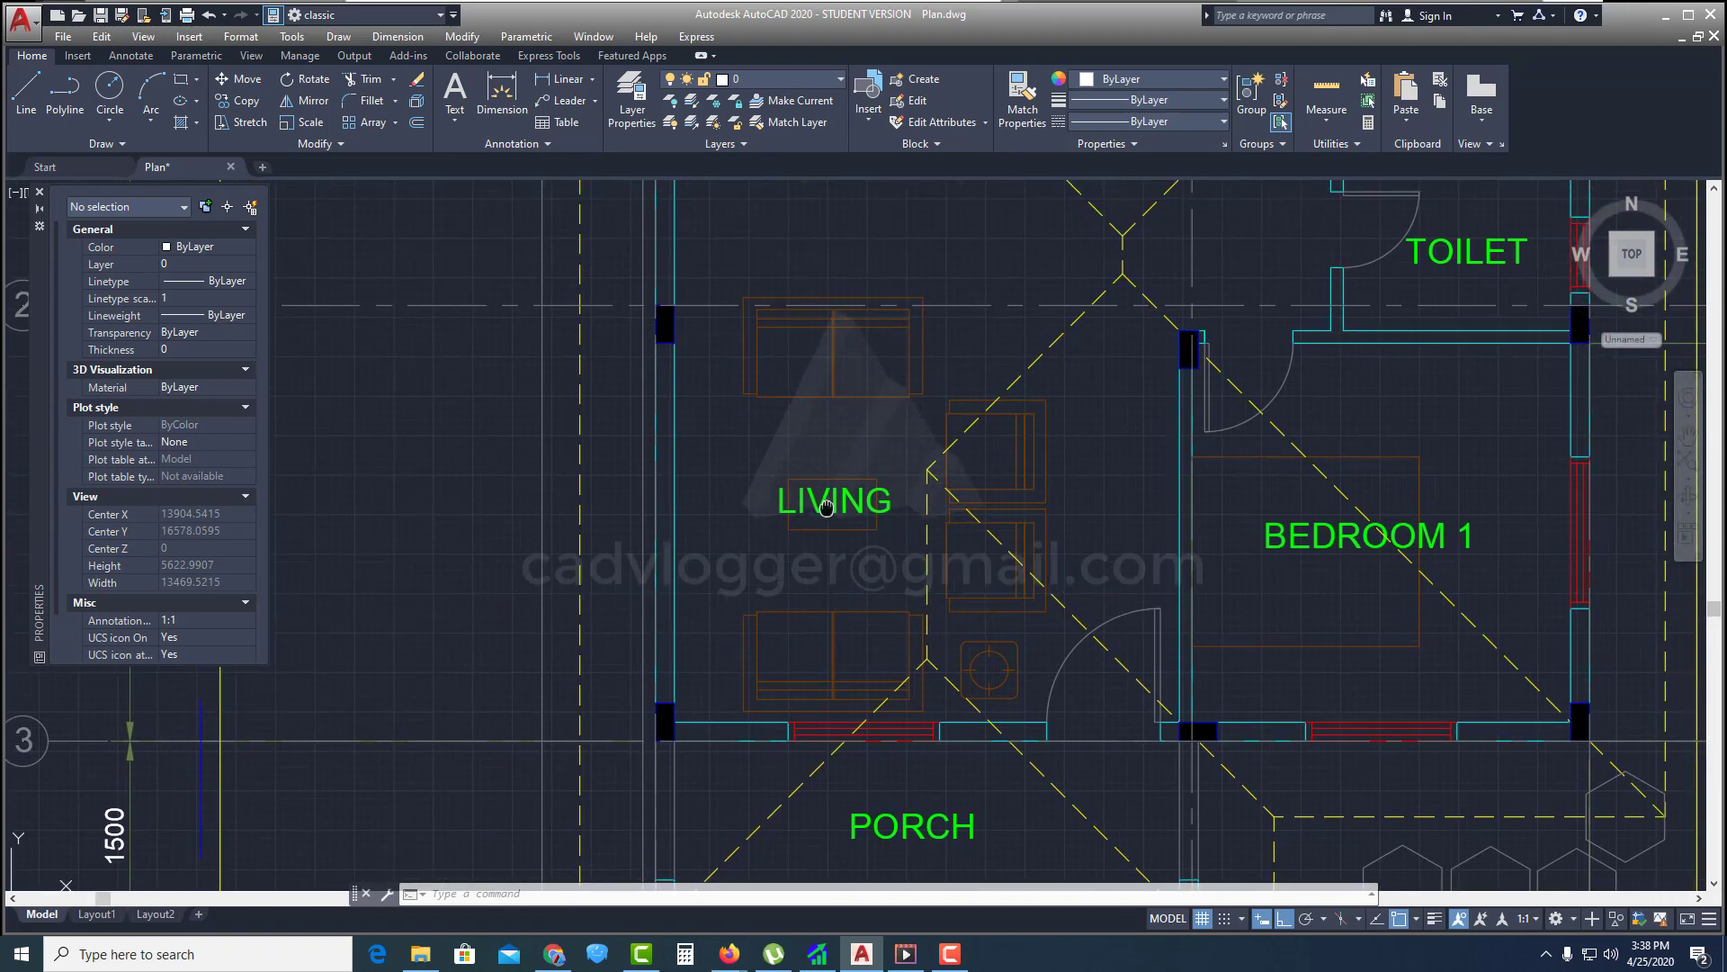
mouse_move(842, 484)
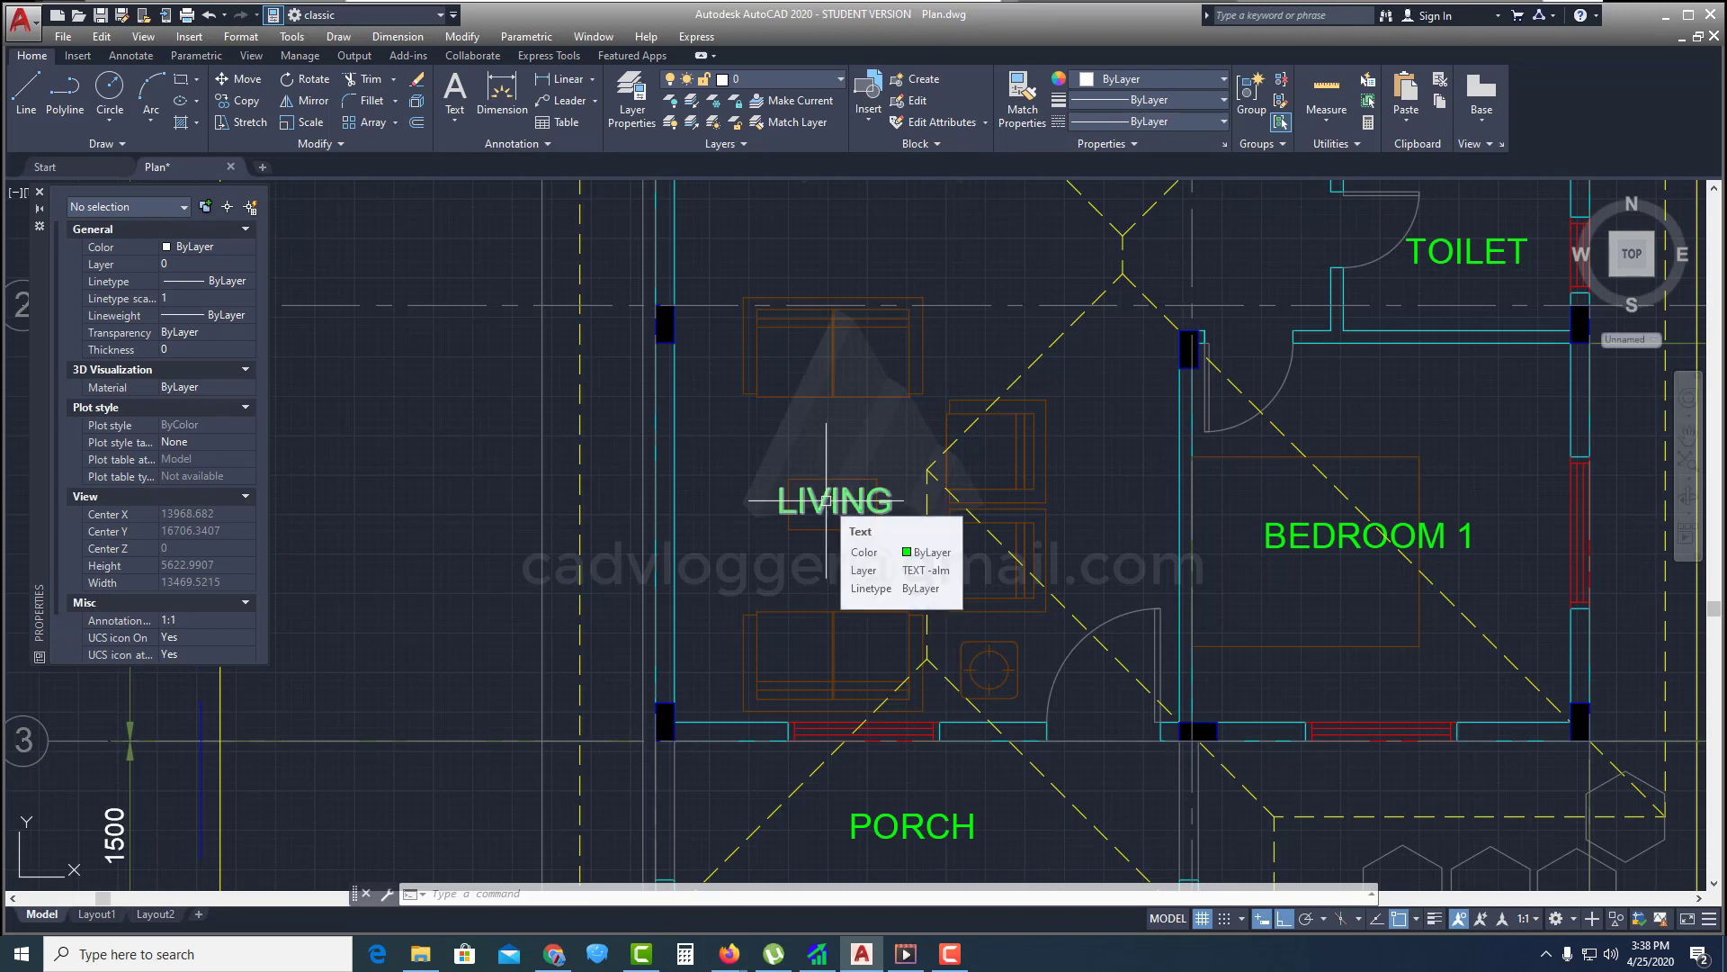
mouse_move(826, 500)
middle_mouse_down()
mouse_move(841, 425)
mouse_move(819, 468)
middle_mouse_up()
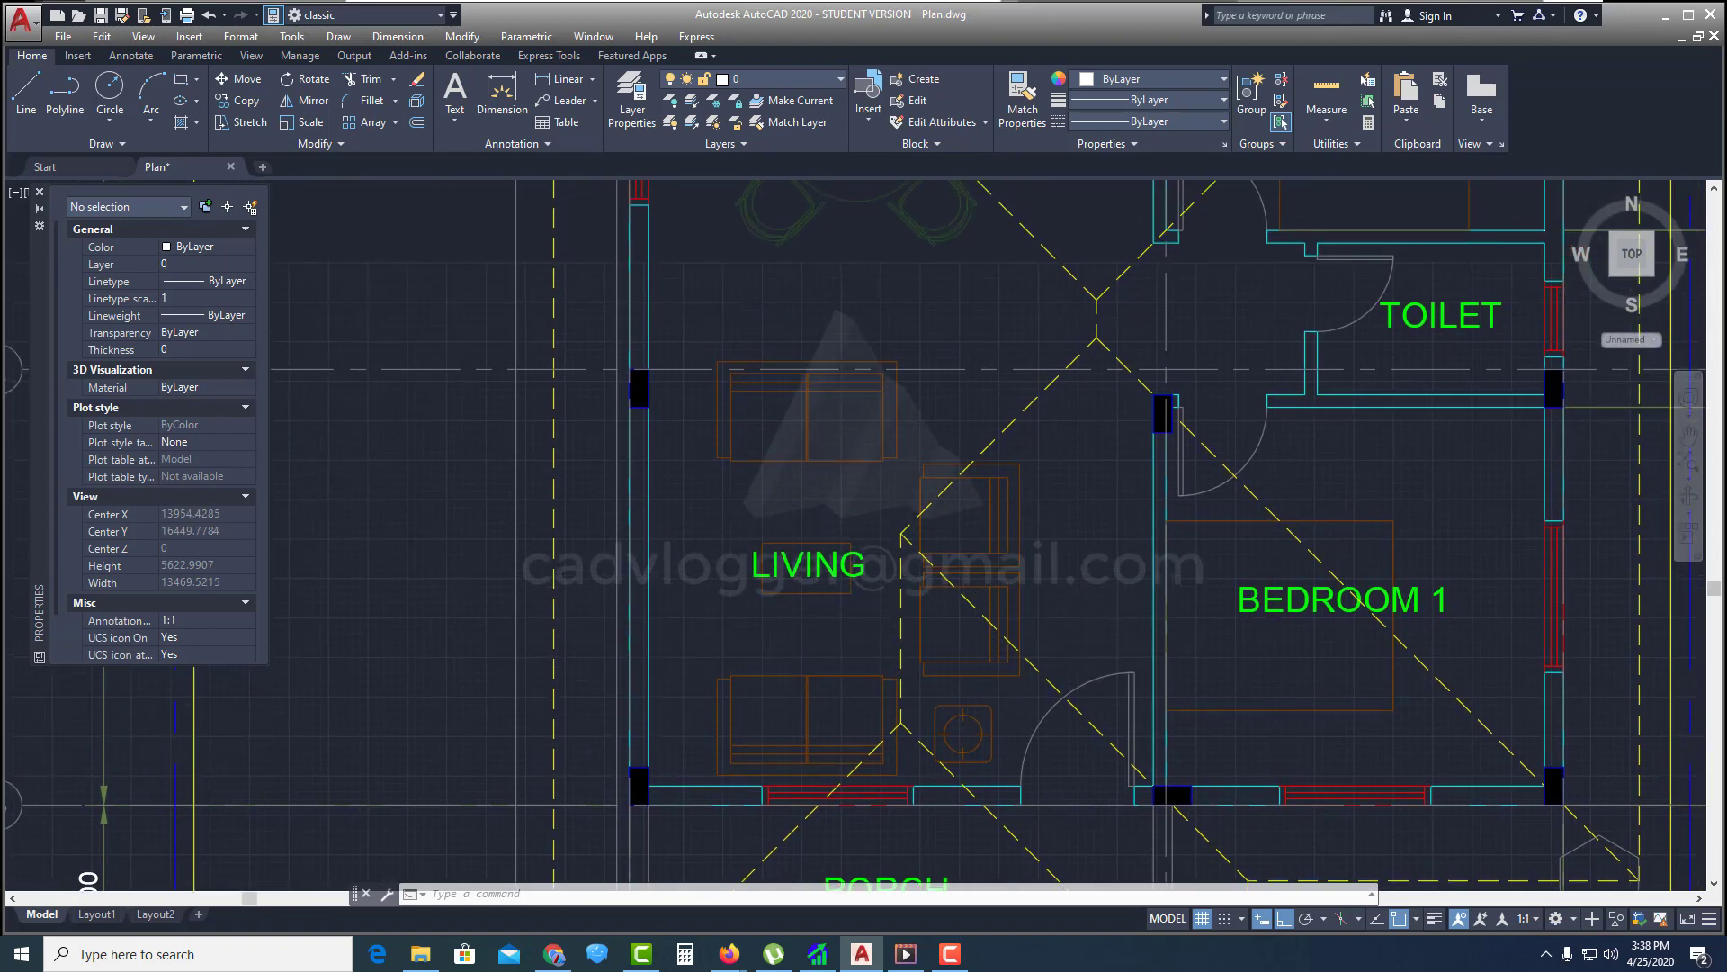
left_click(245, 79)
left_click(710, 477)
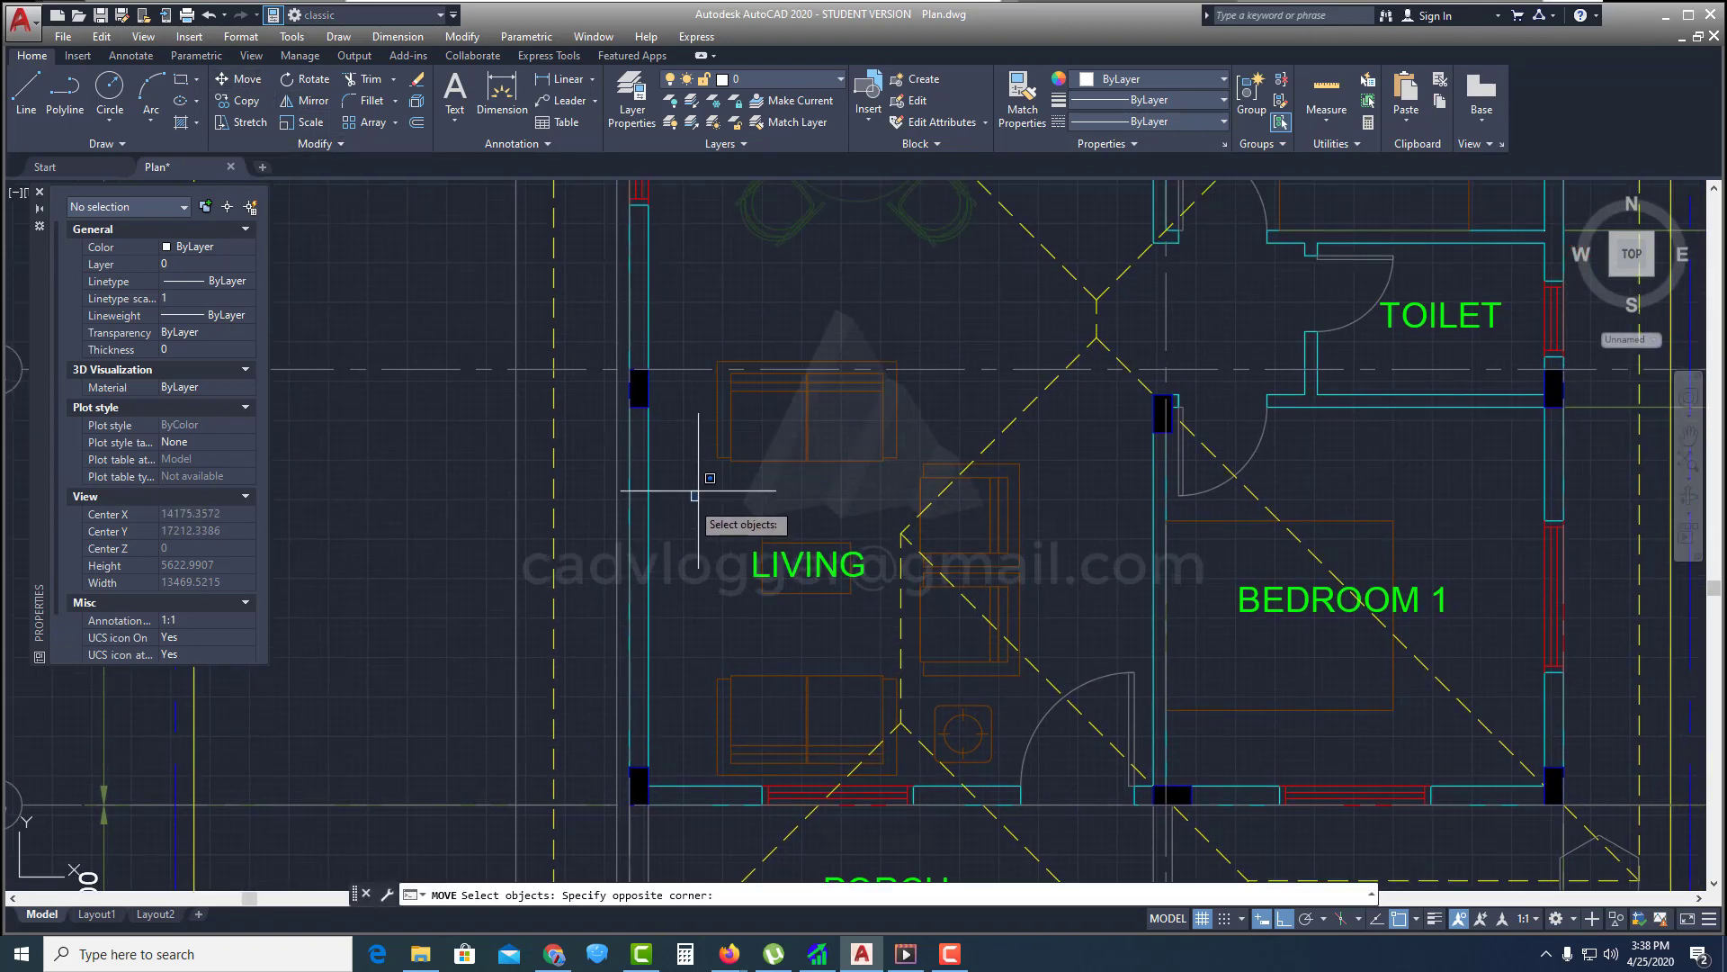
mouse_move(698, 491)
left_mouse_down()
mouse_move(746, 370)
mouse_move(973, 475)
mouse_move(975, 849)
mouse_move(954, 849)
left_mouse_up()
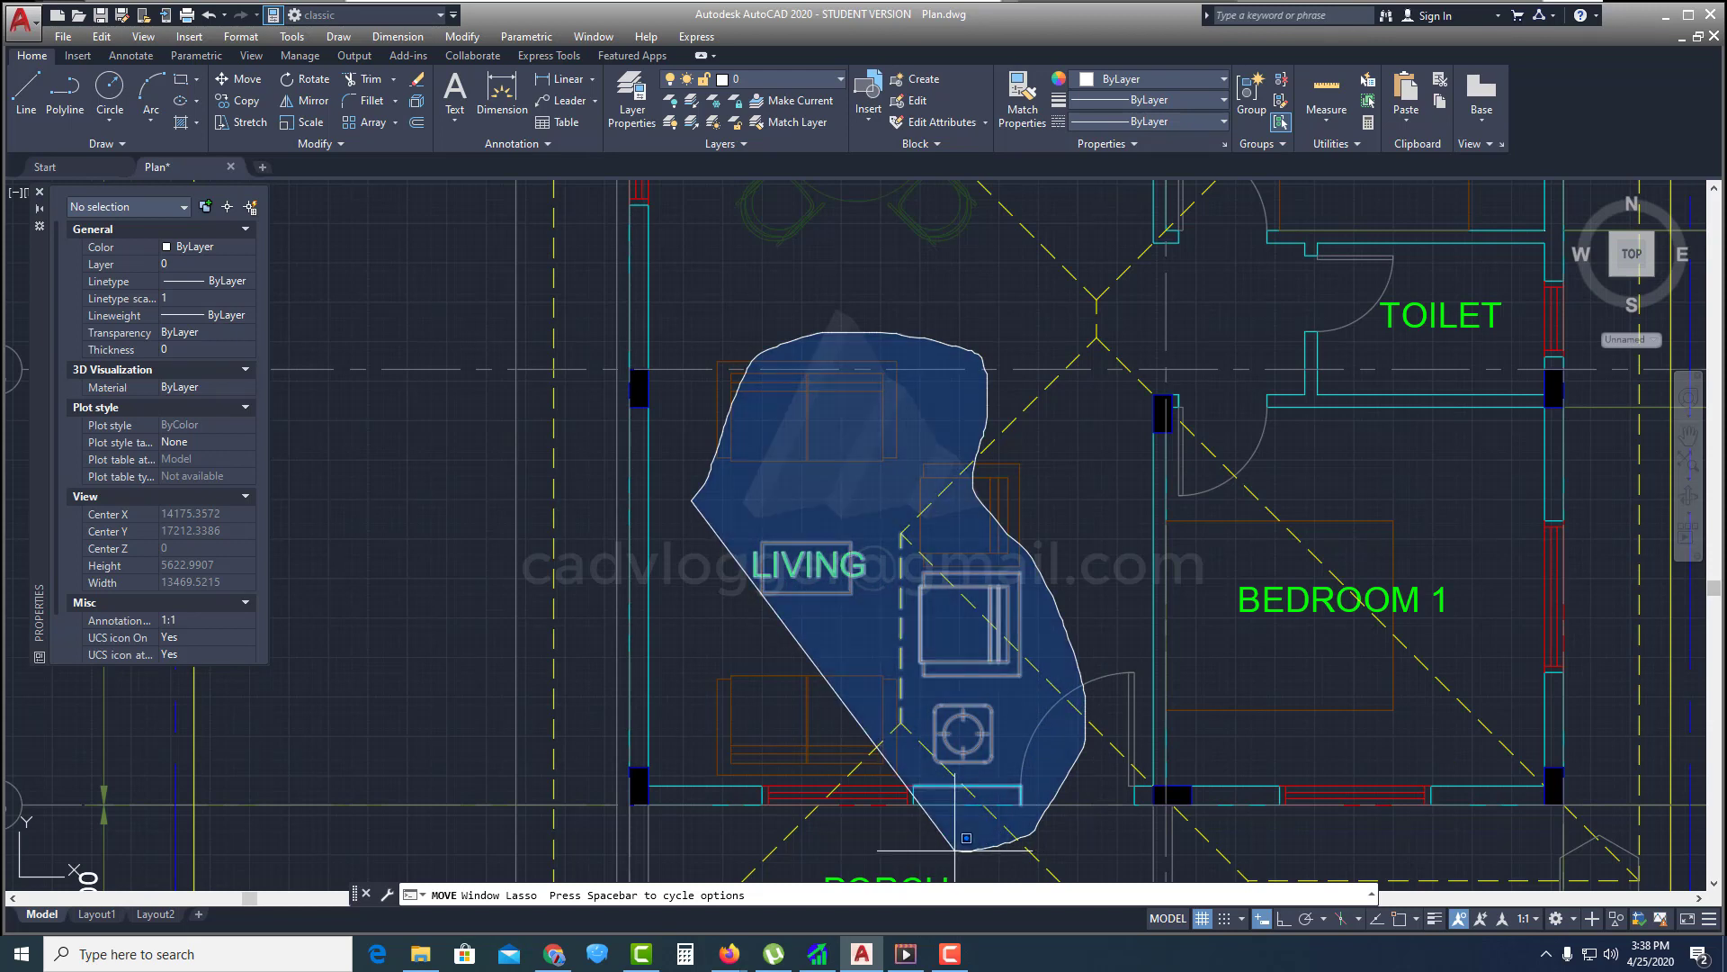
left_click_drag(955, 850, 955, 843)
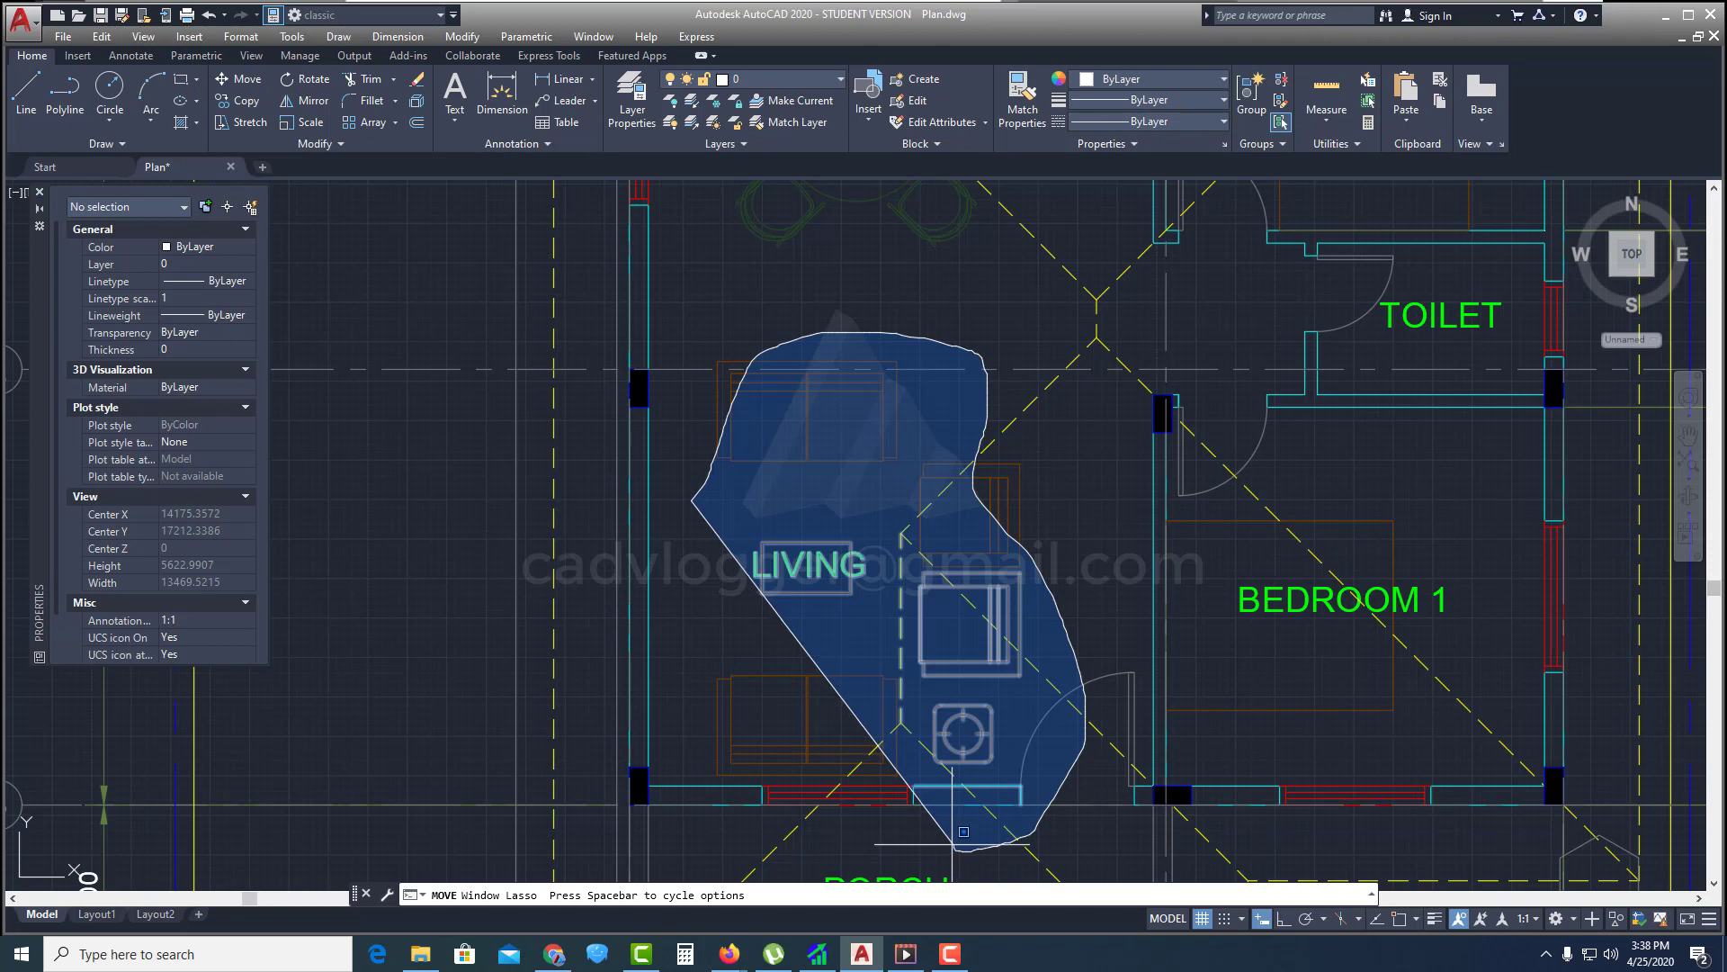
left_click_drag(954, 844, 967, 846)
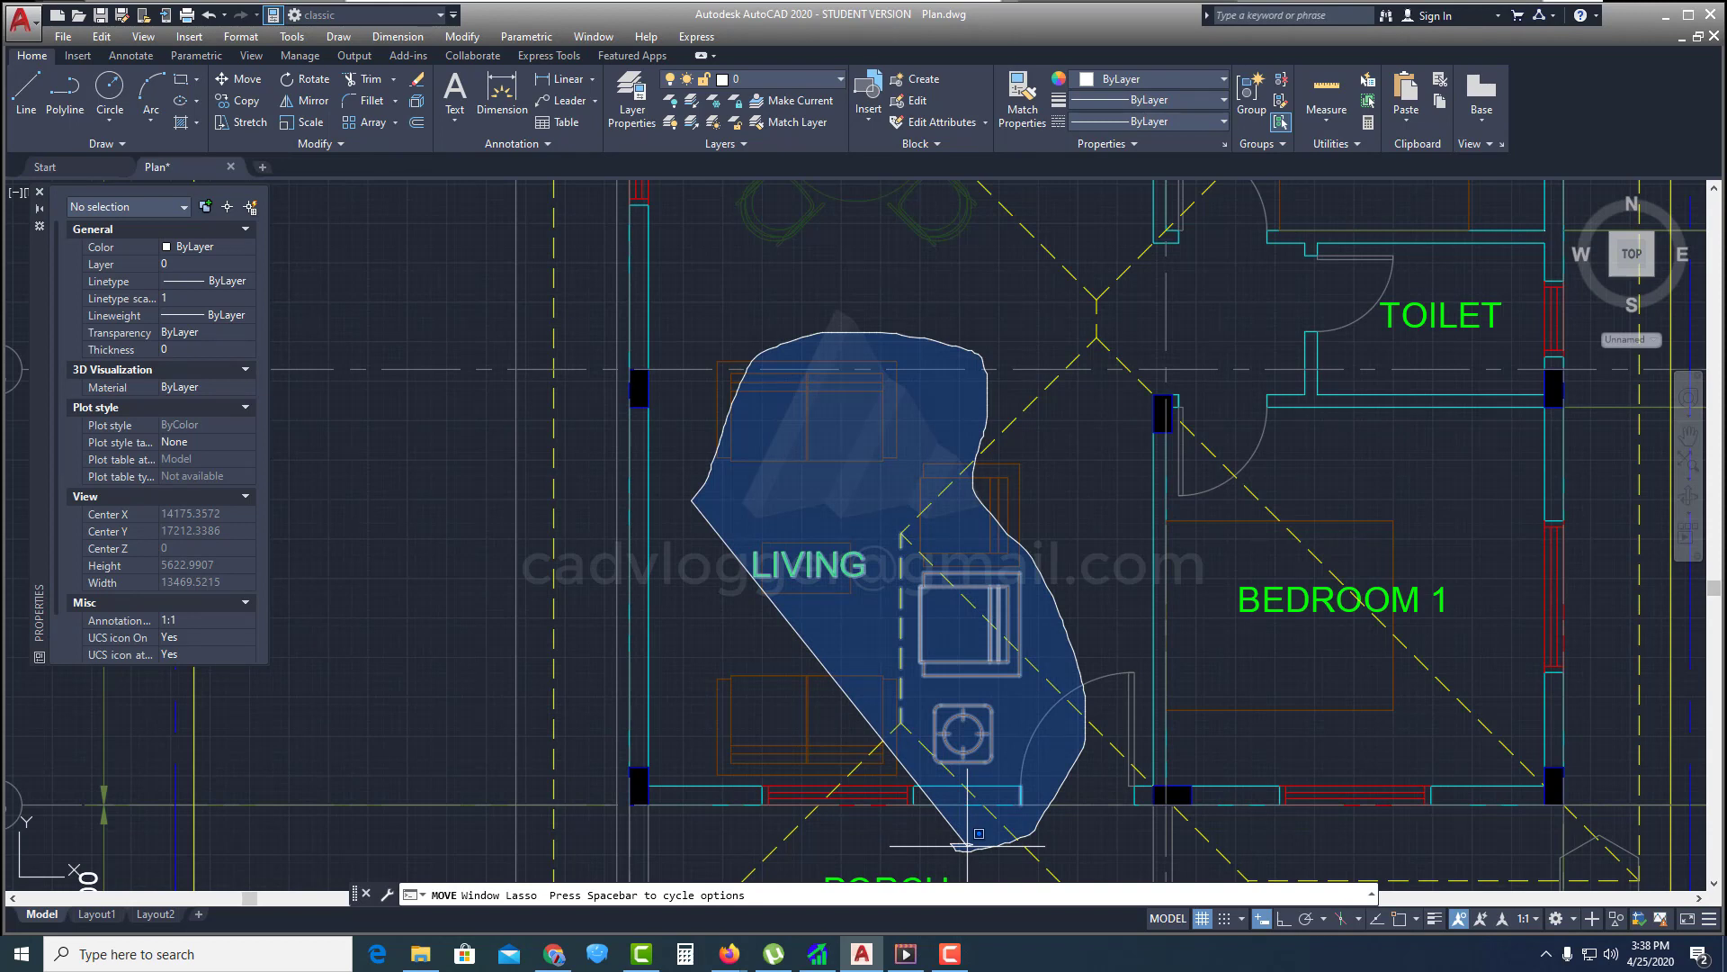
left_click_drag(979, 833, 690, 814)
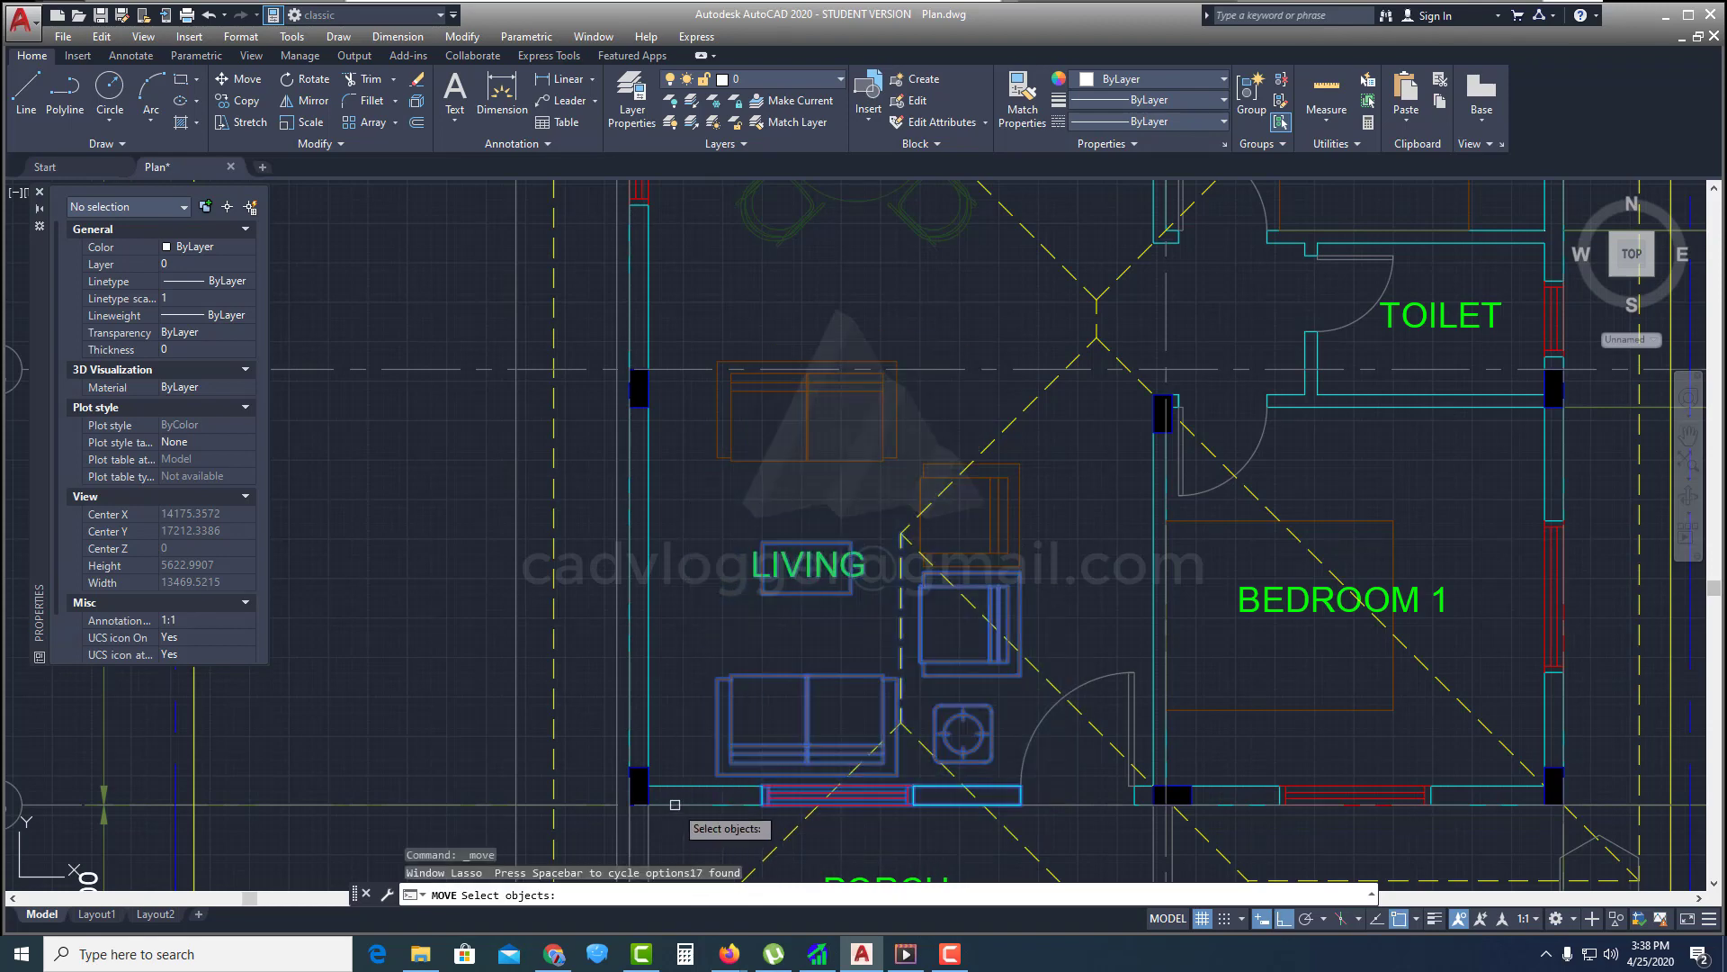
key("Escape")
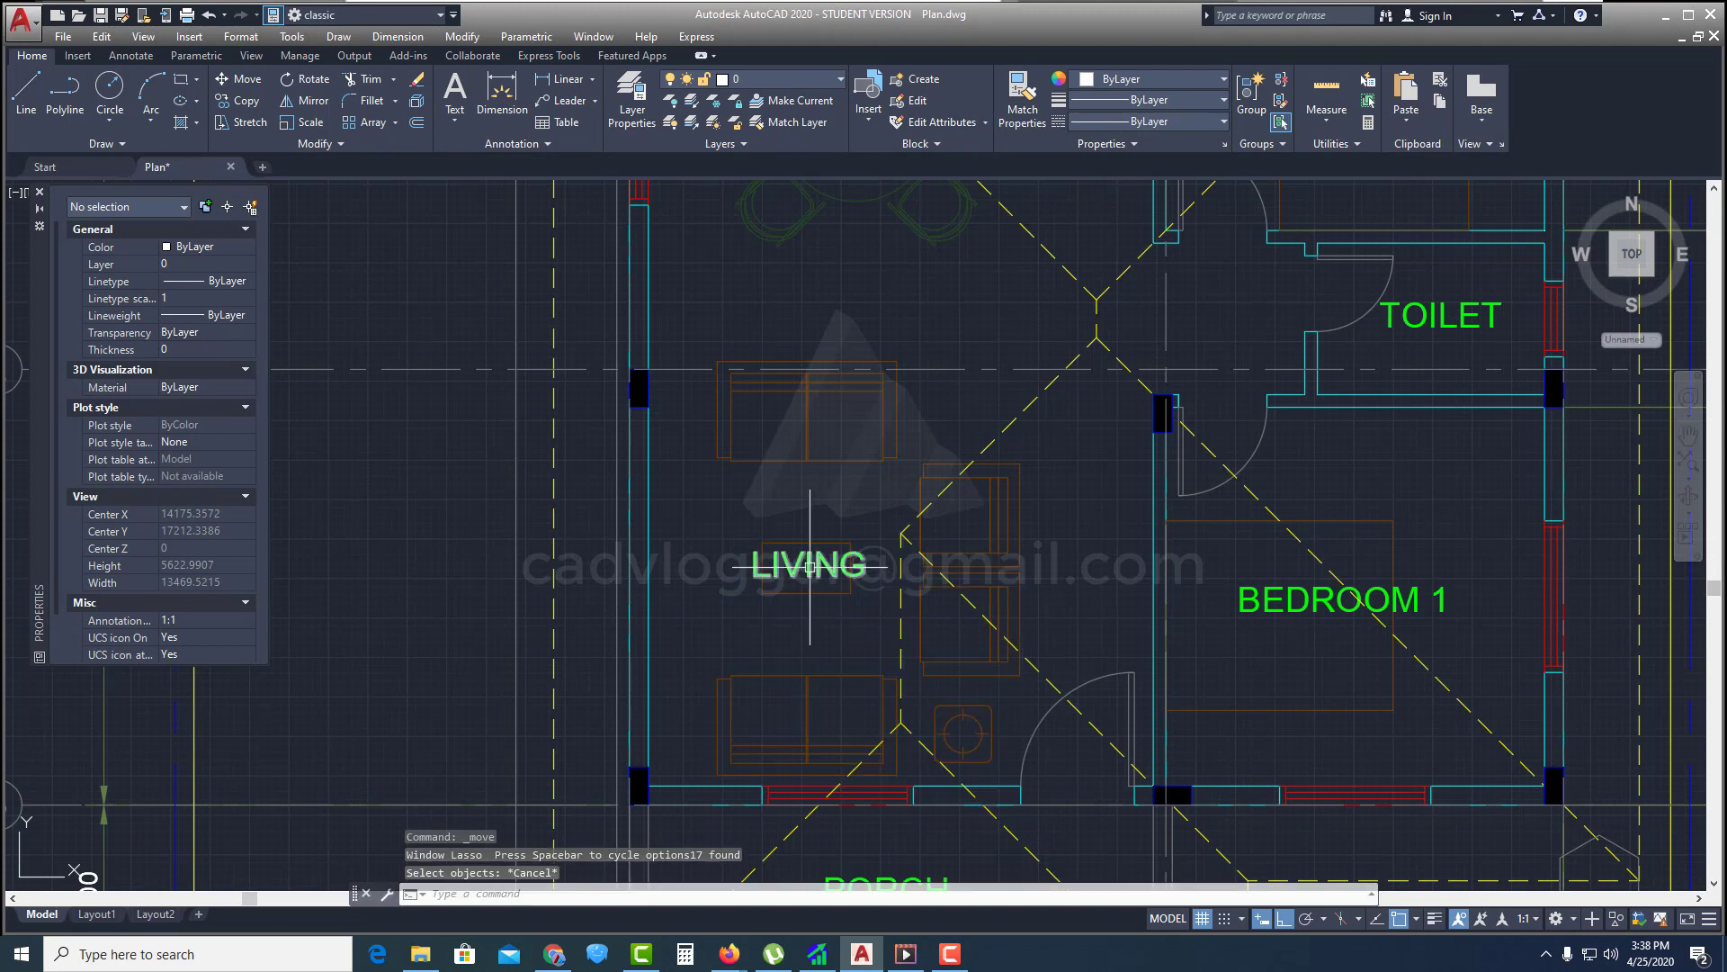
left_click(247, 87)
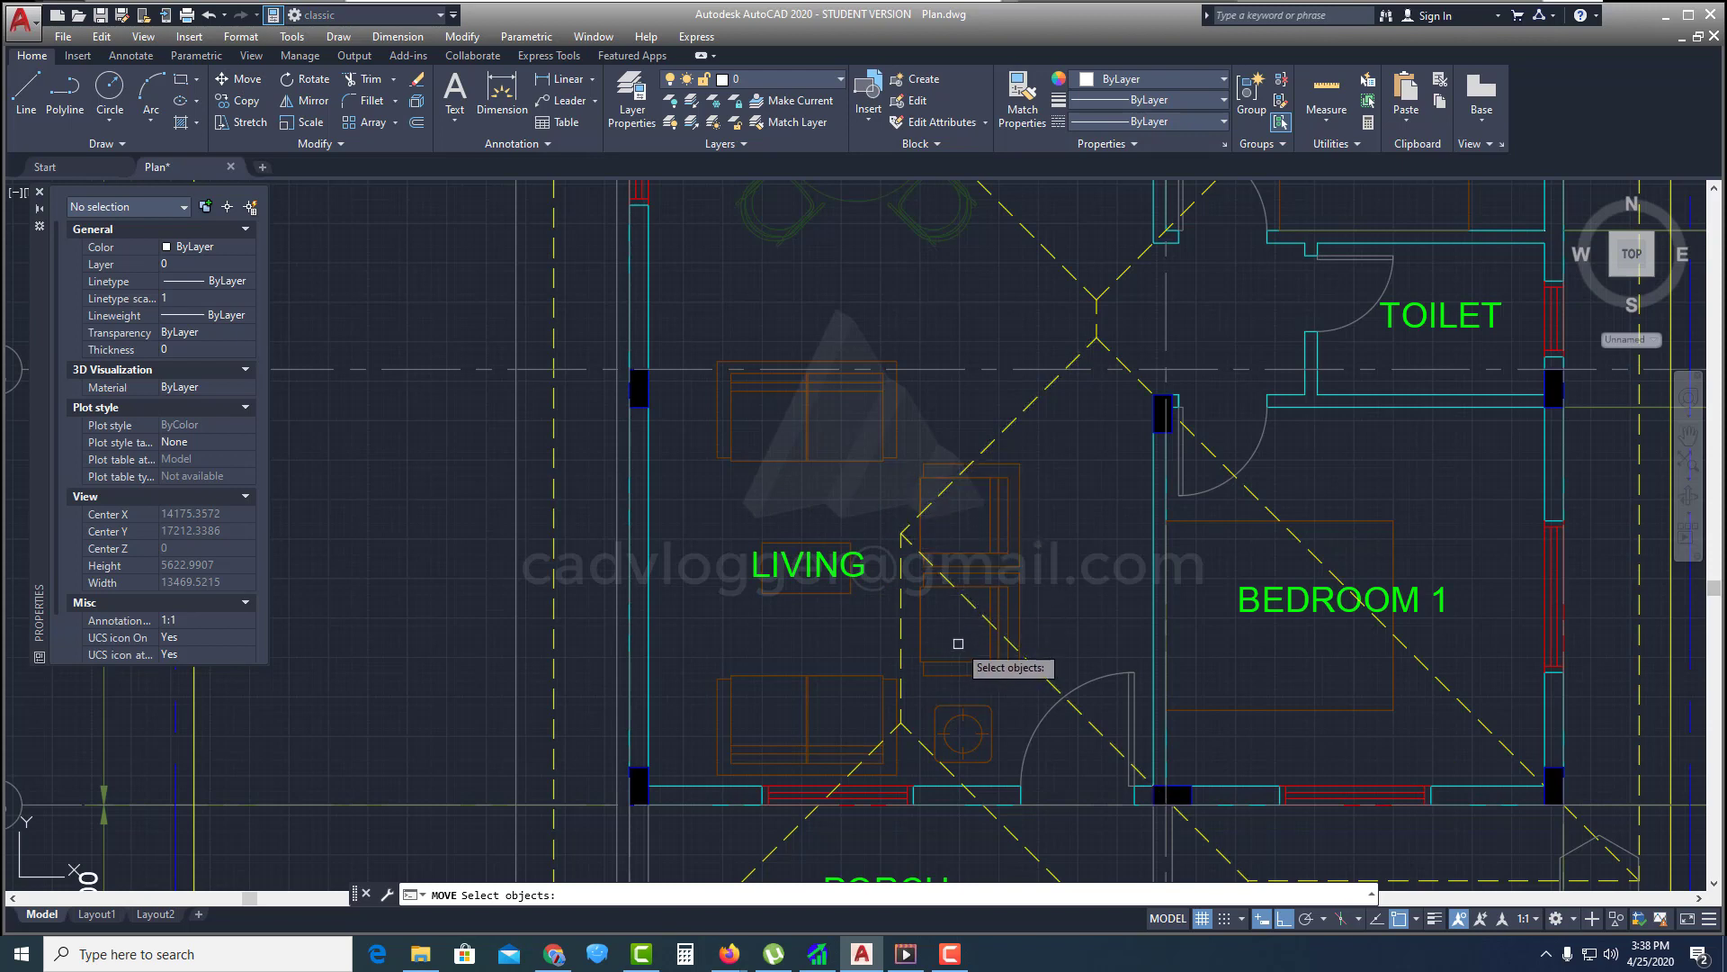
left_click_drag(959, 640, 952, 628)
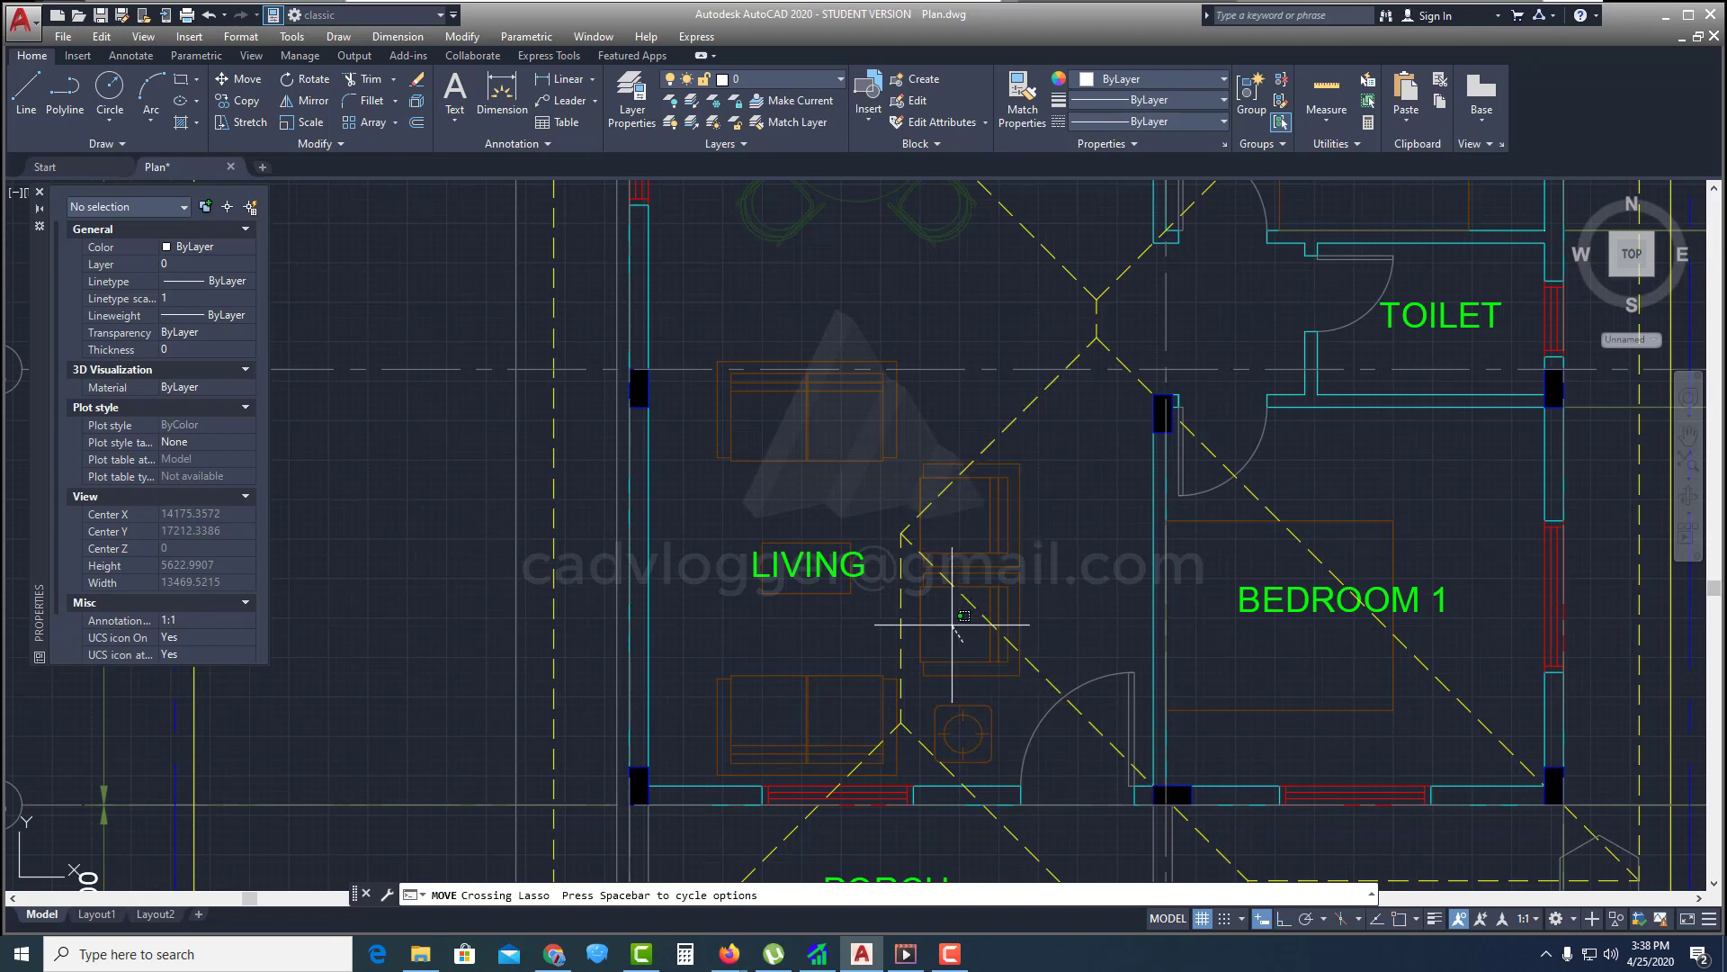
mouse_move(952, 623)
left_mouse_down()
mouse_move(924, 397)
mouse_move(900, 360)
mouse_move(774, 356)
mouse_move(692, 405)
mouse_move(669, 558)
mouse_move(684, 783)
mouse_move(720, 836)
mouse_move(900, 863)
mouse_move(1049, 836)
mouse_move(1206, 764)
mouse_move(992, 805)
mouse_move(927, 702)
left_mouse_up()
key("Escape")
key("Escape")
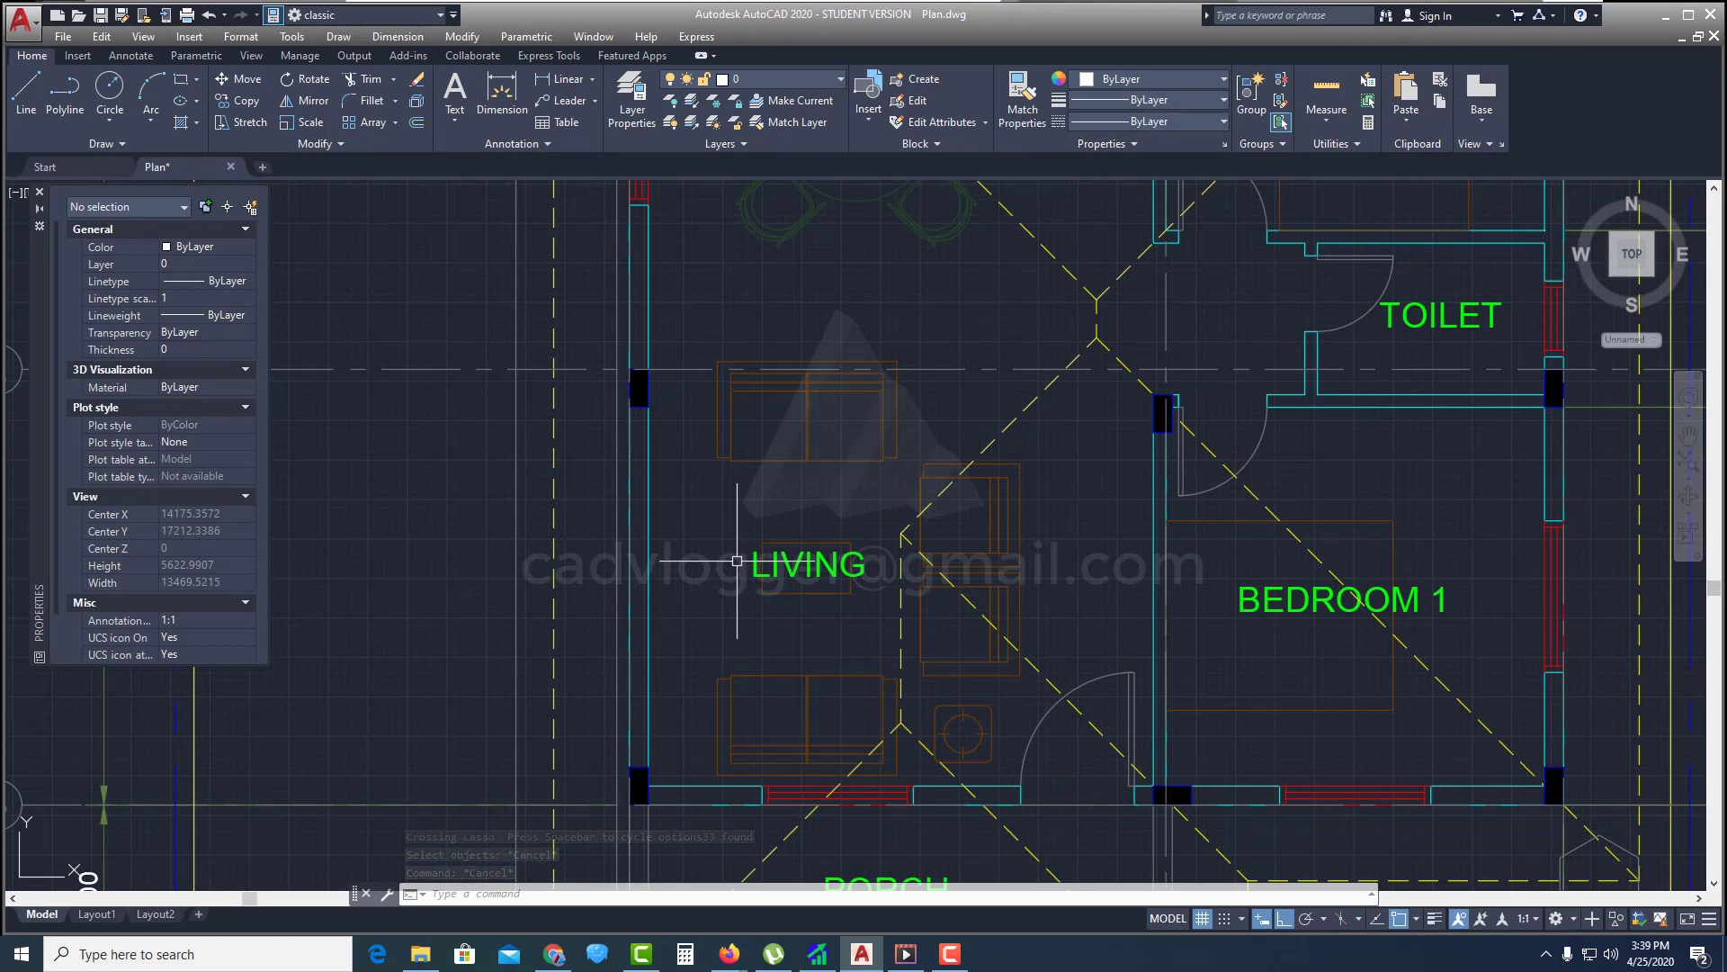
middle_click_drag(792, 576, 788, 529)
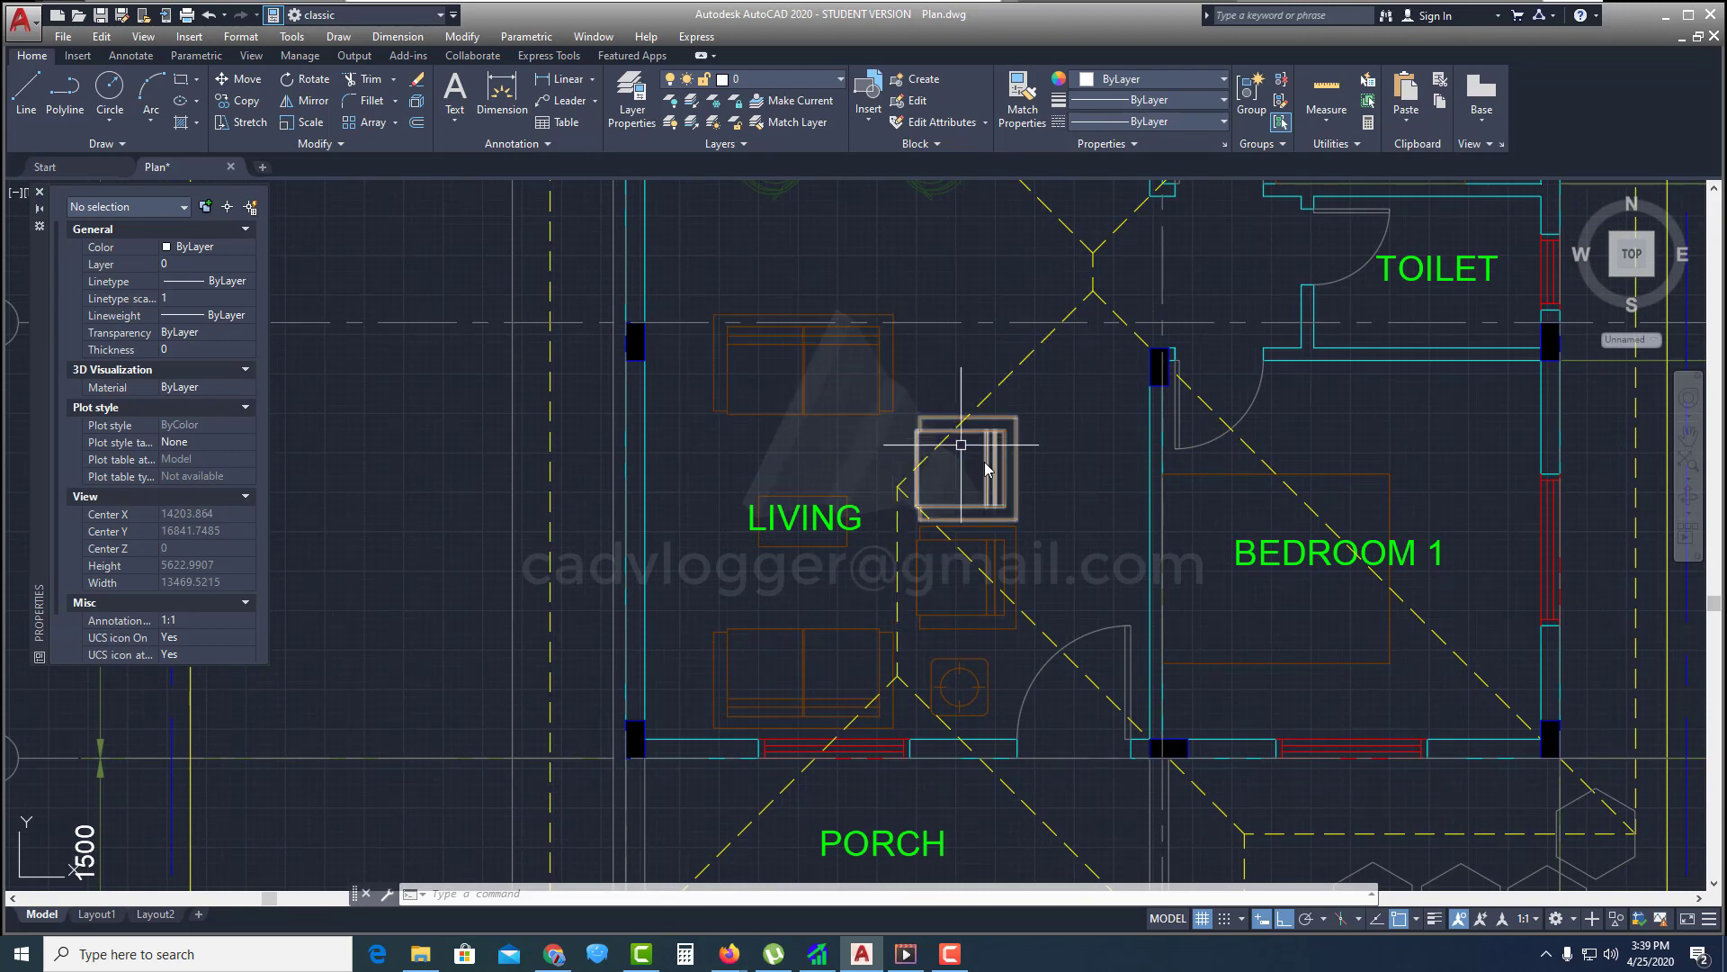
Start a move and select the armchairs, top sofa, rug, round table and lower sofa
type("m")
key("Return")
left_click(1034, 585)
left_click(913, 414)
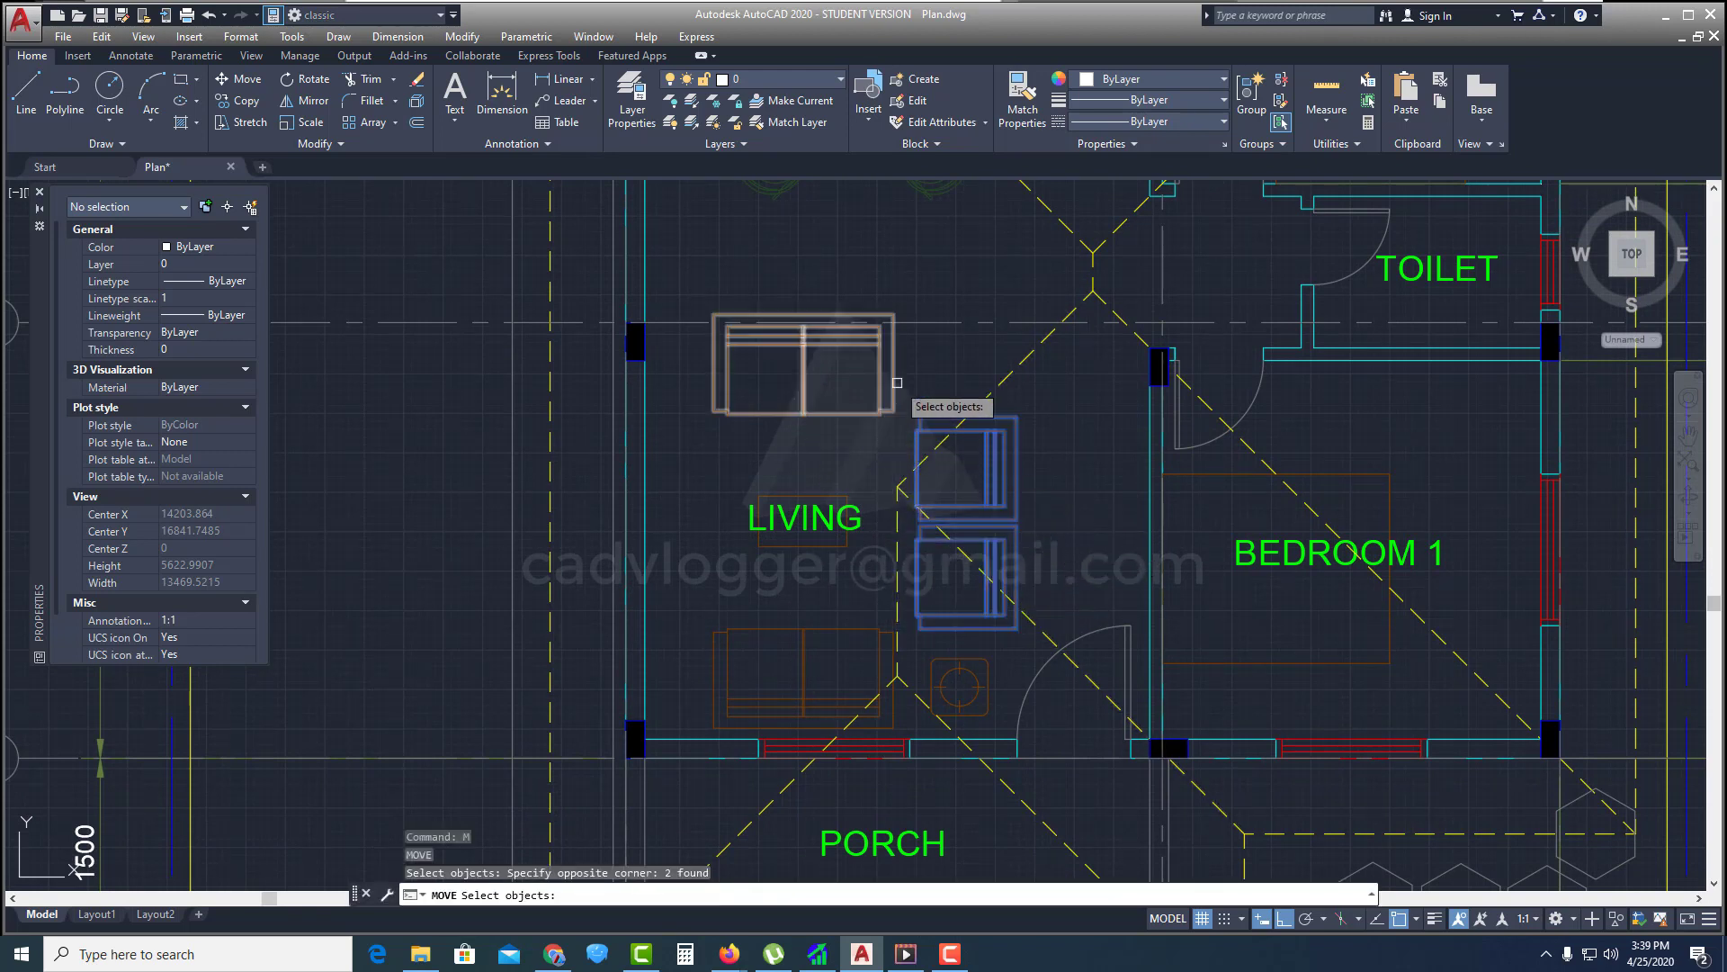
left_click(897, 383)
left_click(868, 408)
left_click(848, 544)
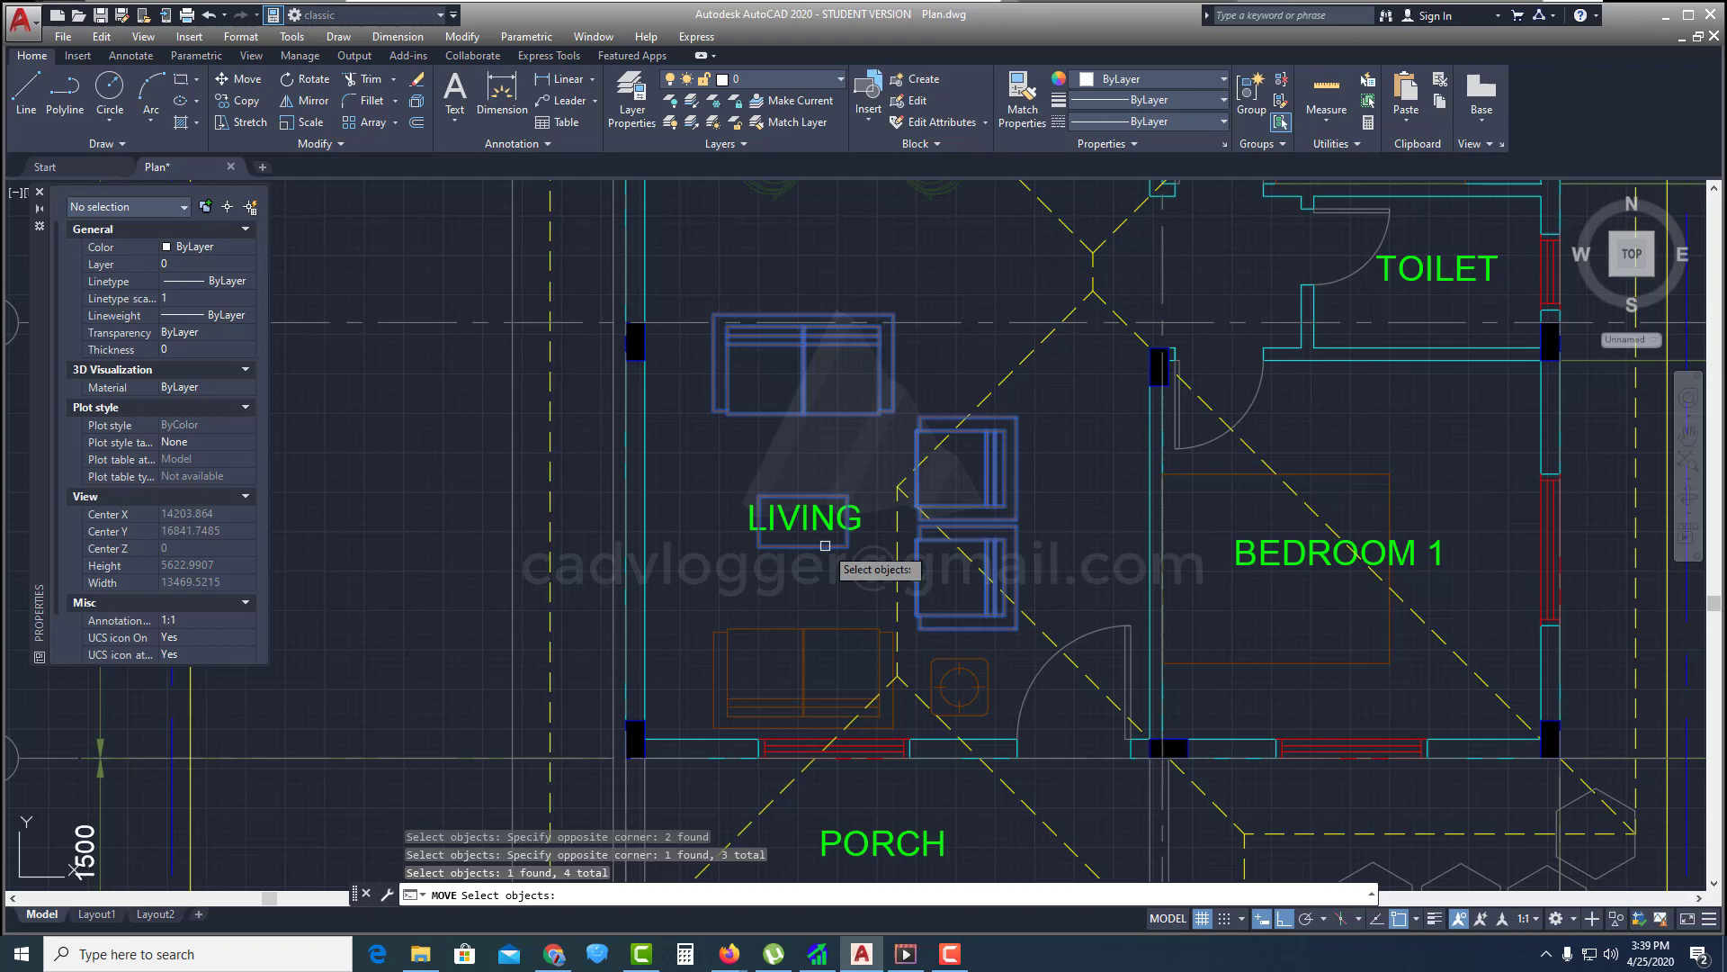
left_click(877, 592)
left_click(998, 720)
left_click(959, 687)
left_click(860, 638)
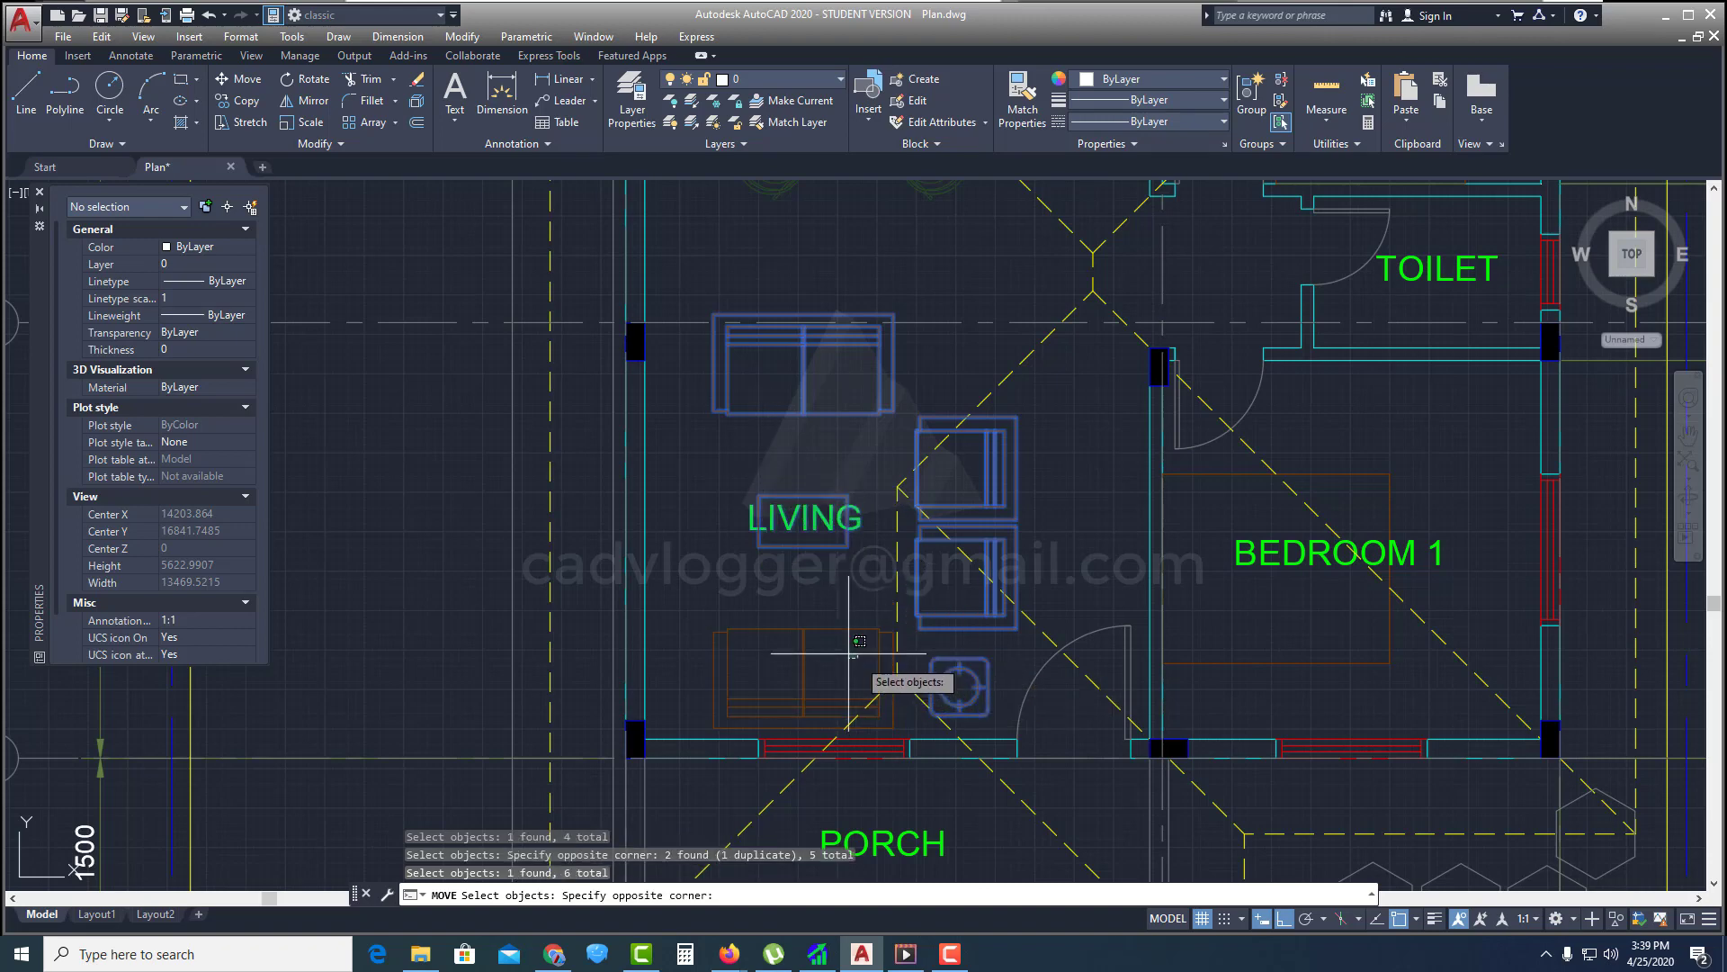
left_click(702, 720)
middle_click_drag(999, 621, 994, 629)
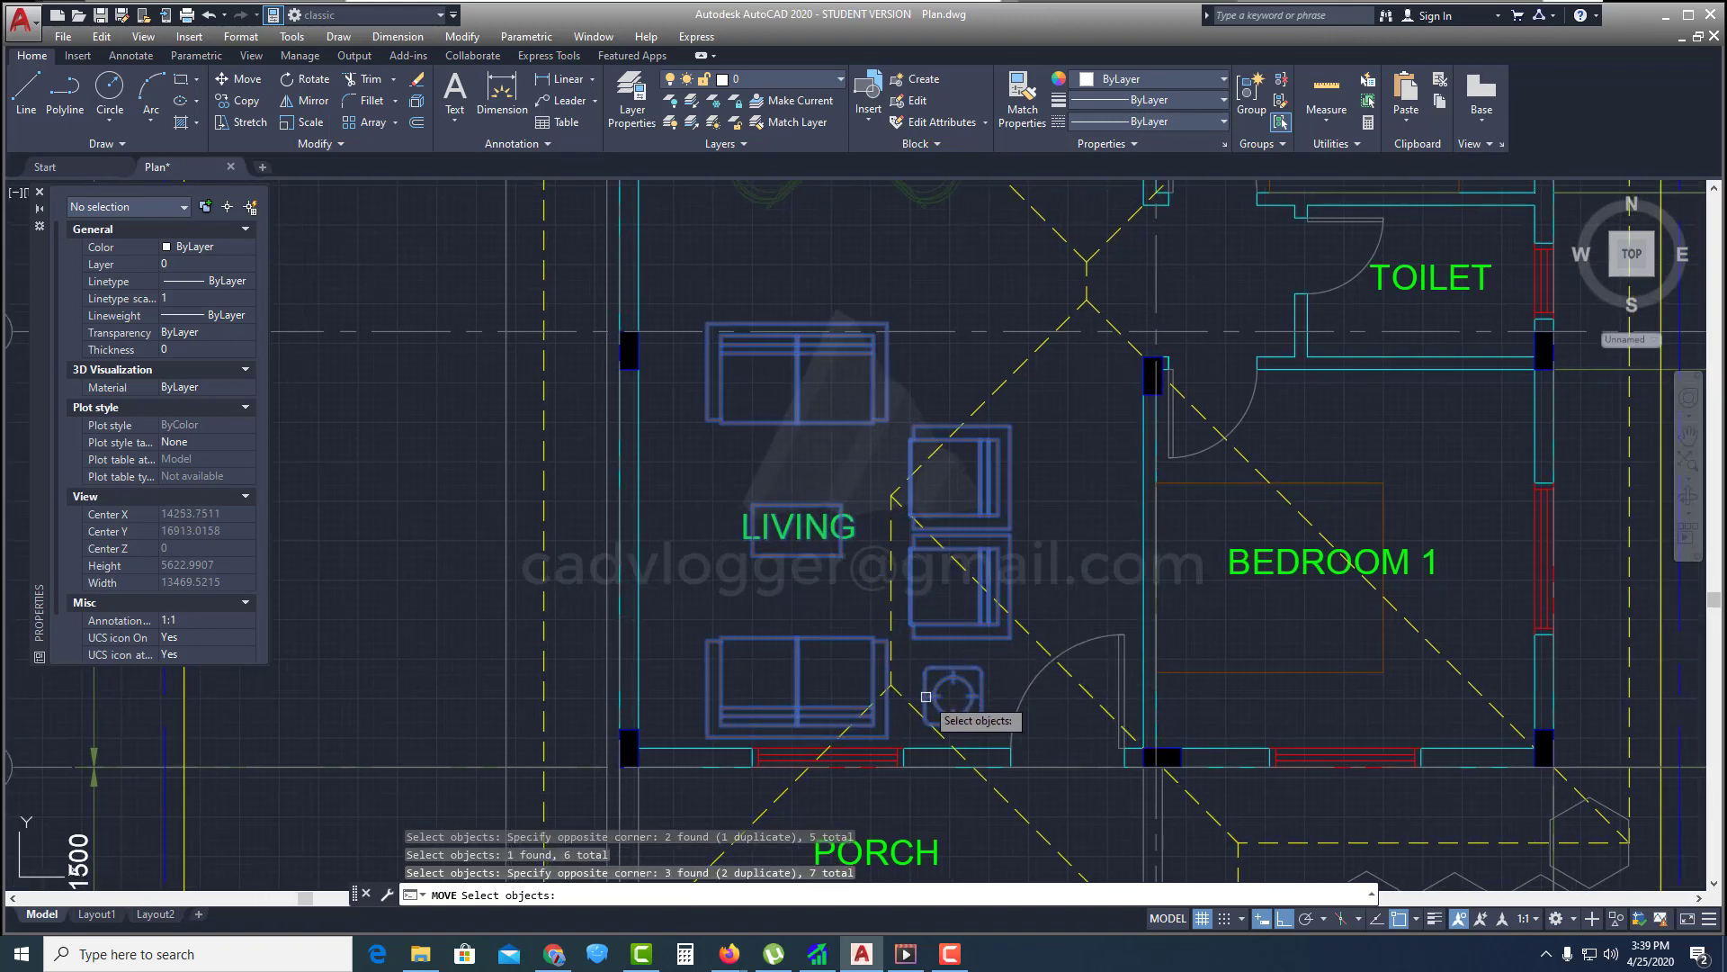
Remove one object from the selection, leaving six, then cancel the move
middle_click_drag(926, 696, 964, 676)
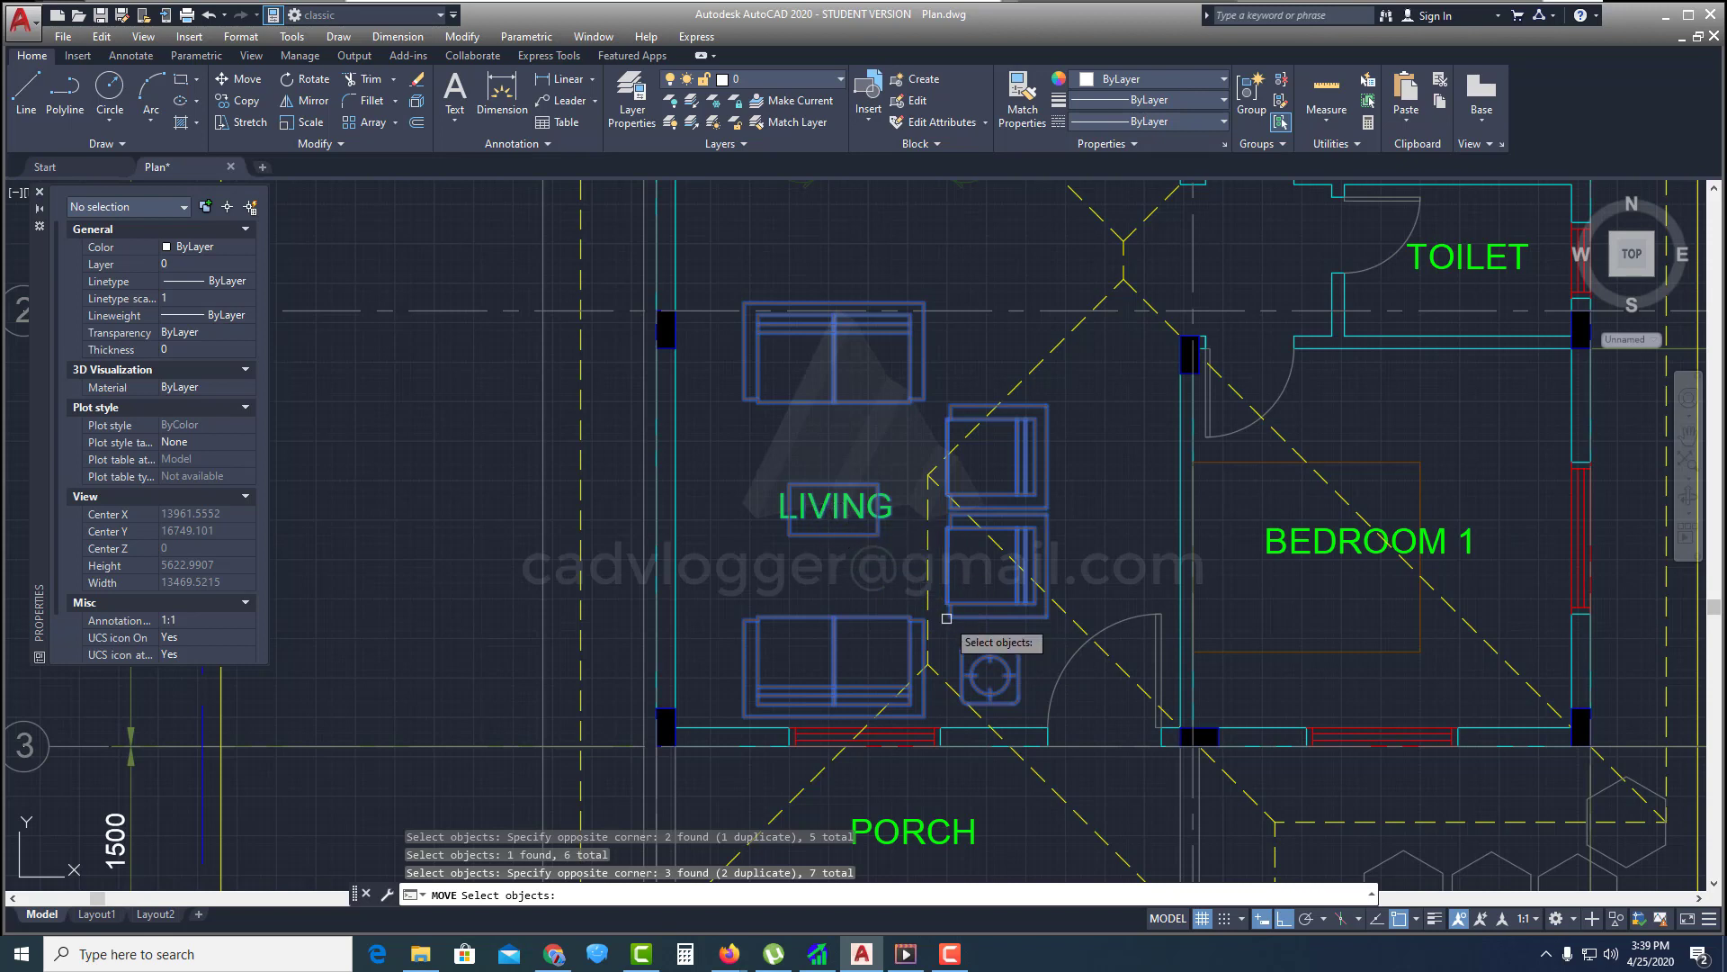
middle_click_drag(853, 538, 881, 509)
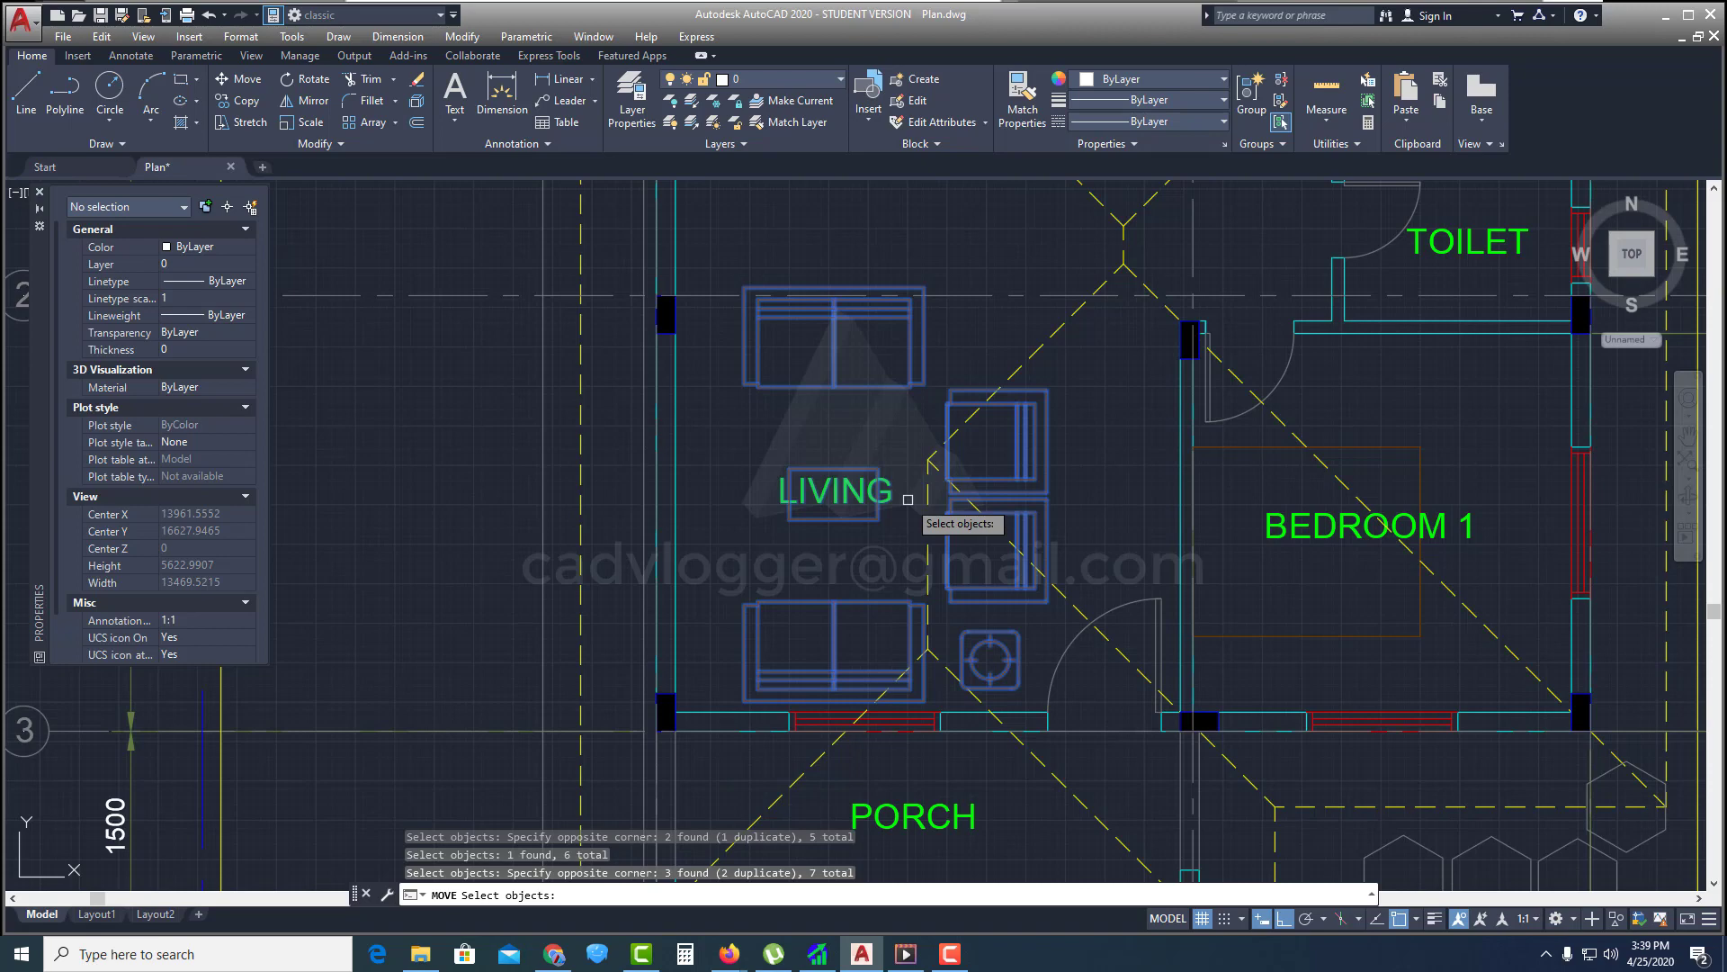
mouse_move(886, 506)
middle_mouse_down()
mouse_move(954, 479)
mouse_move(945, 459)
middle_mouse_up()
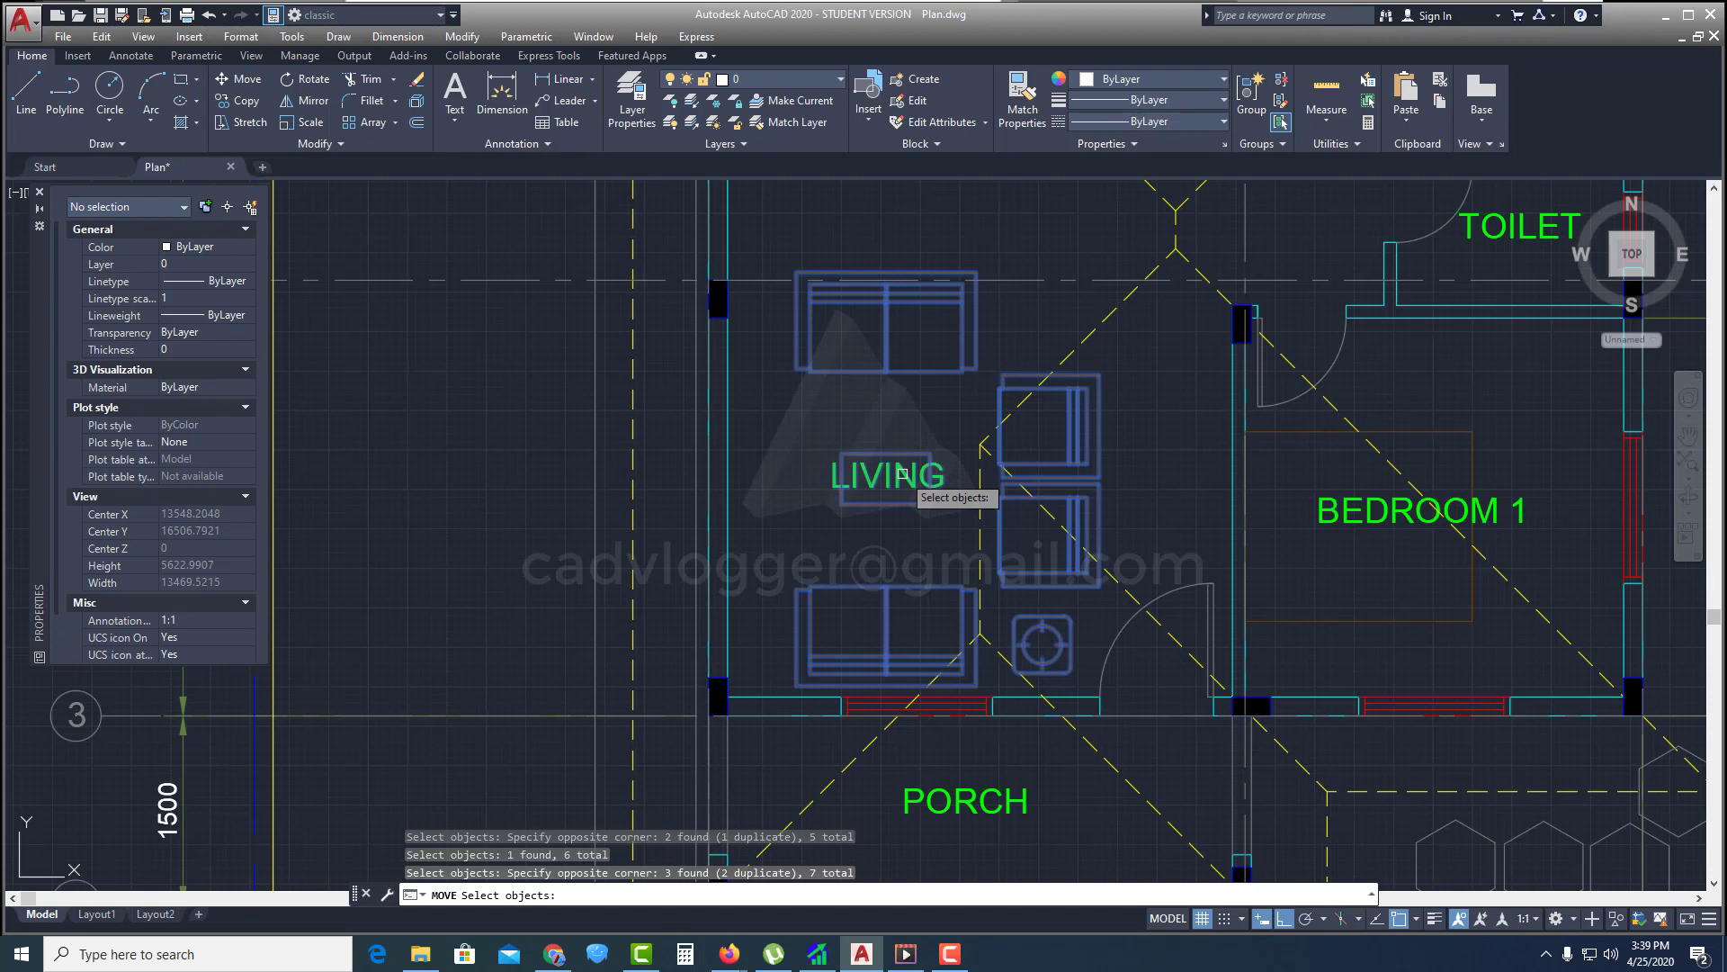
left_click(897, 475, "shift")
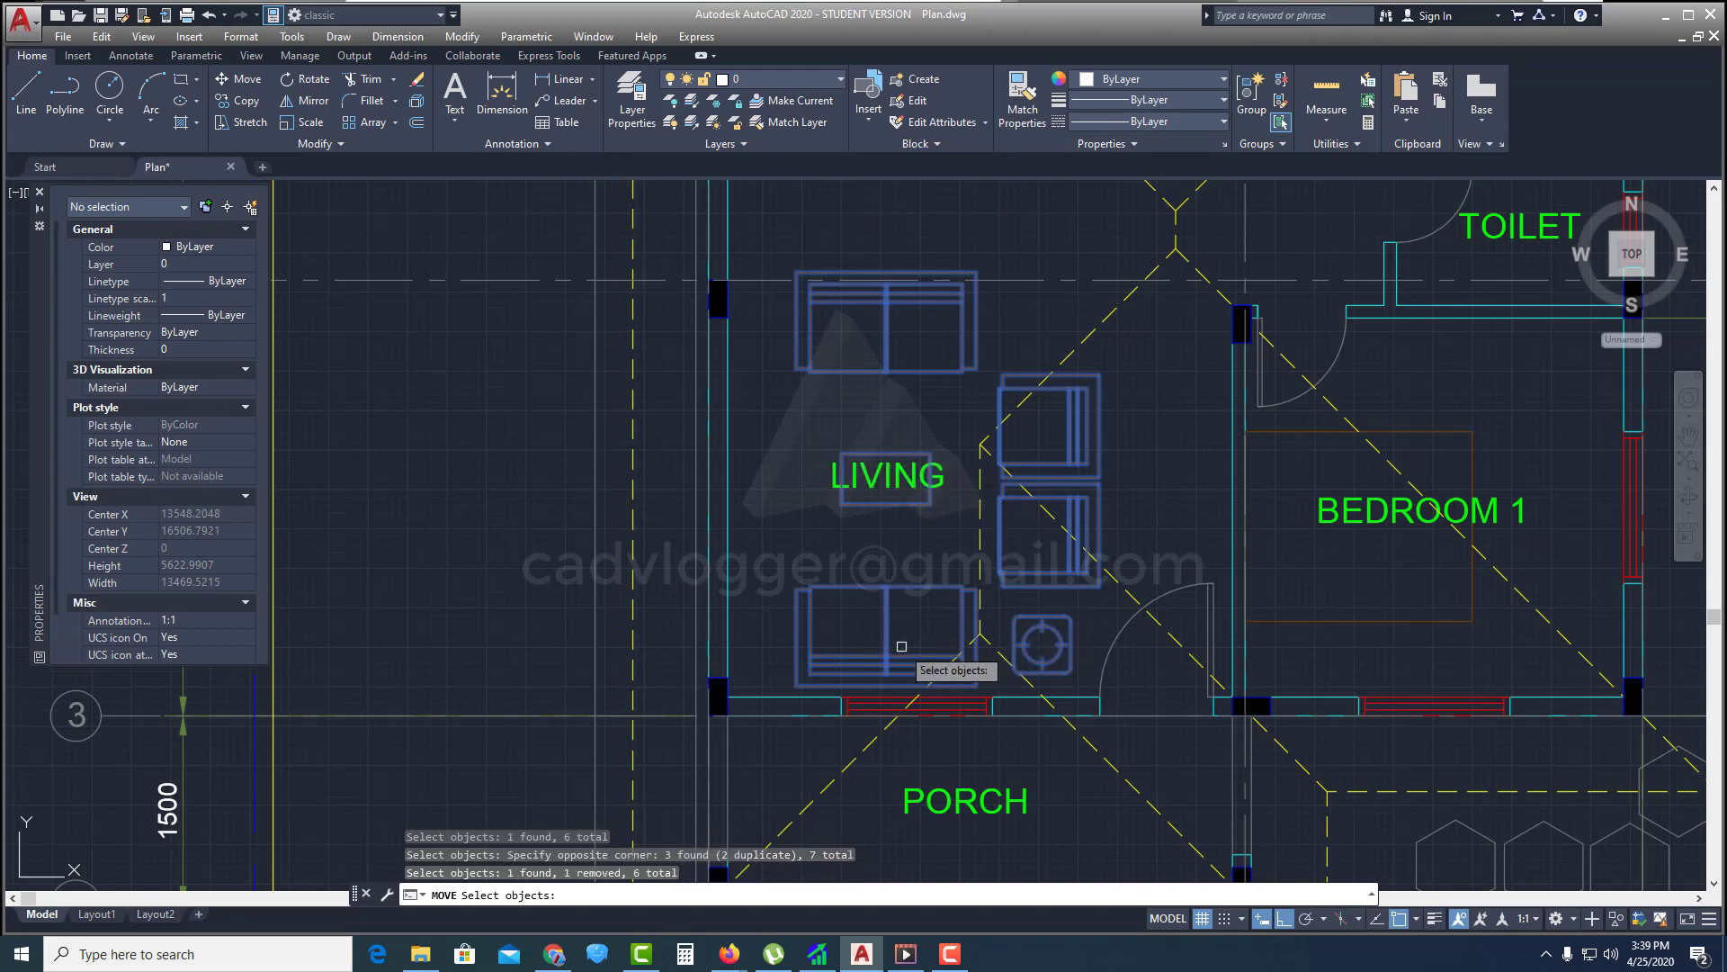
key("Return")
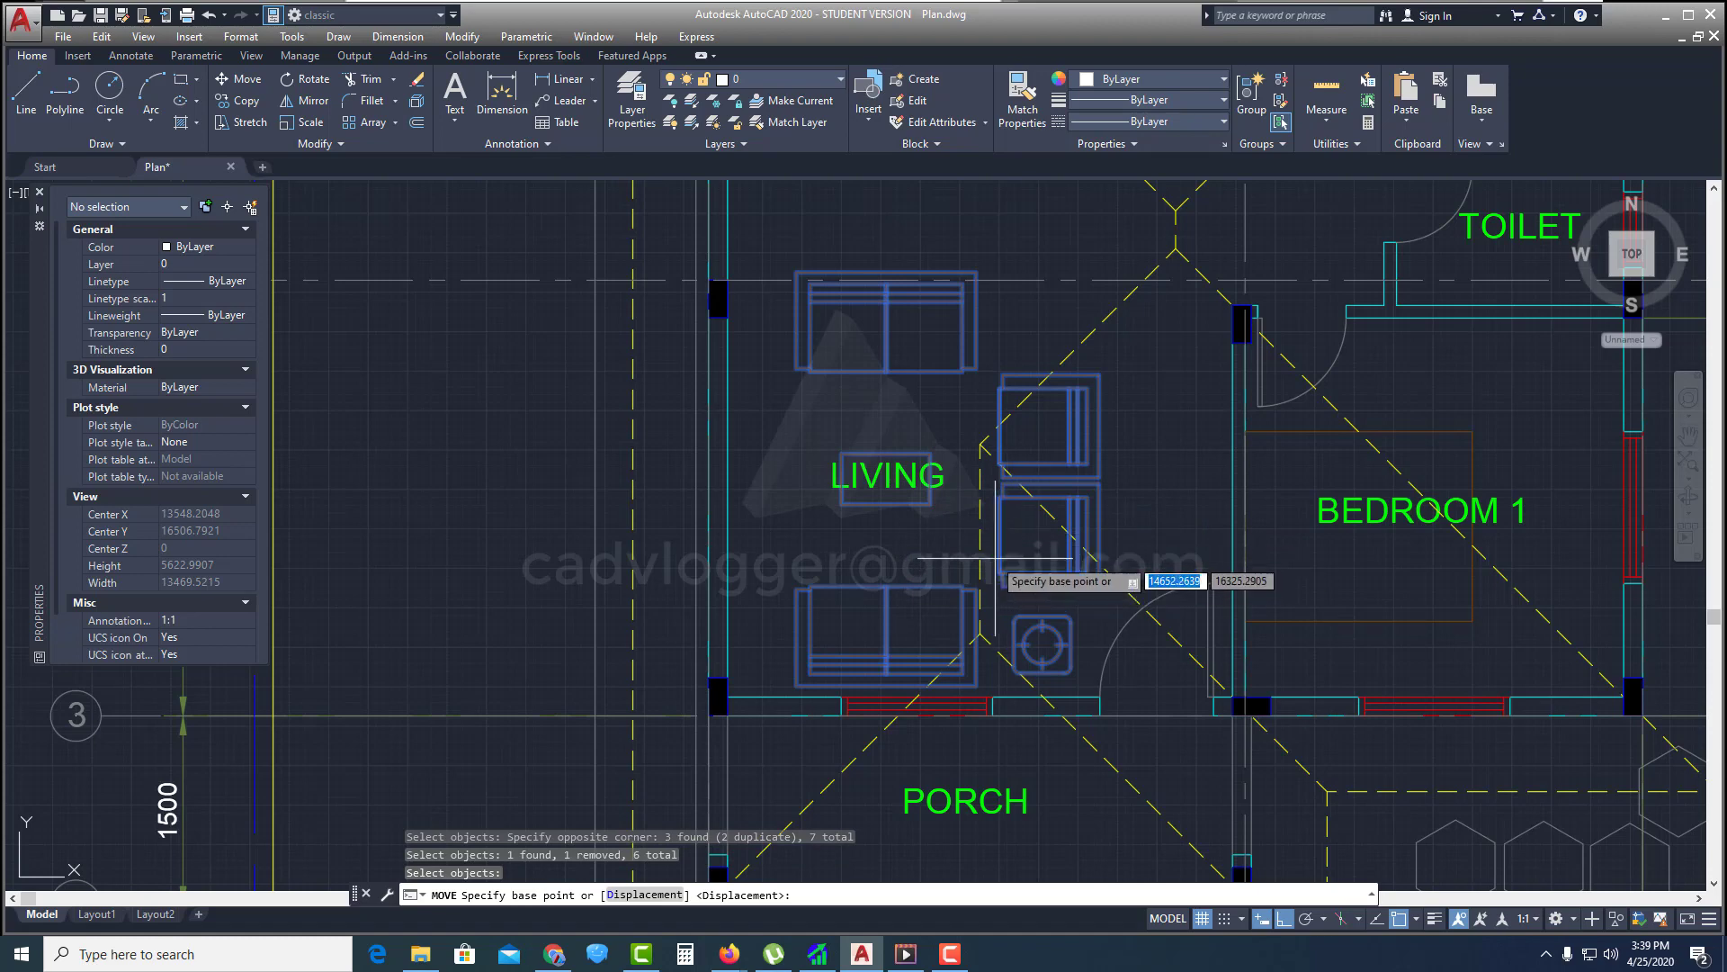
key("Escape")
key("Escape")
scroll(917, 576, "down", 1)
scroll(917, 576, "down", 1)
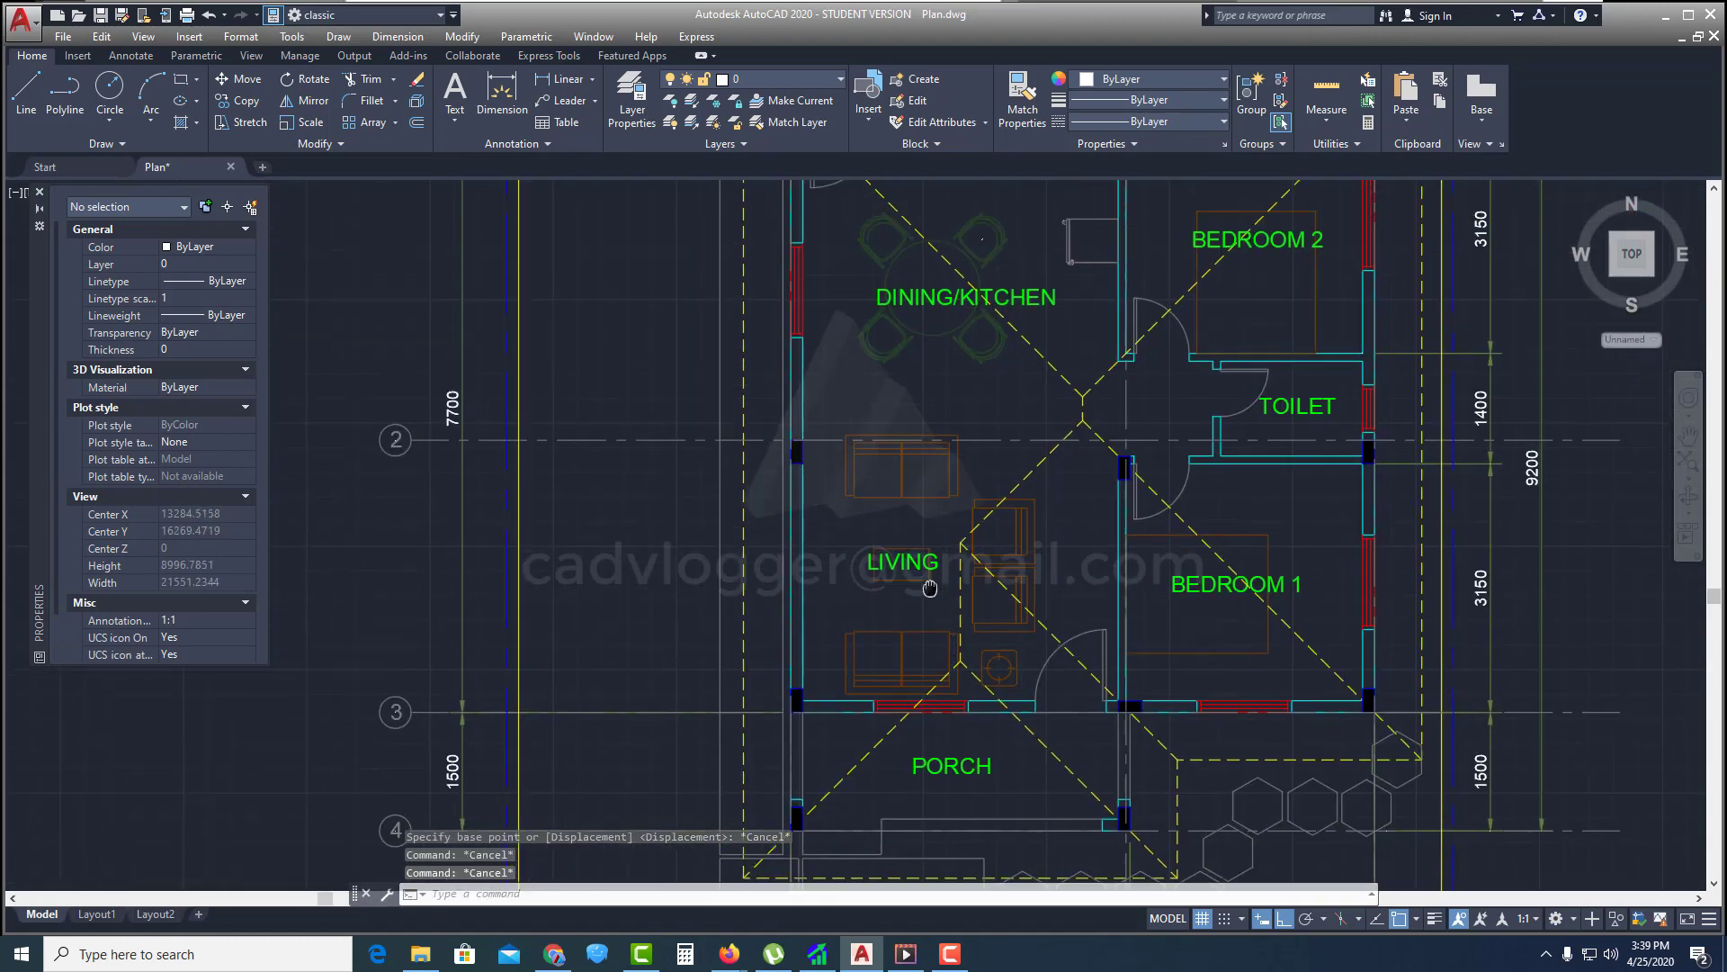
scroll(917, 580, "down", 1)
mouse_move(901, 563)
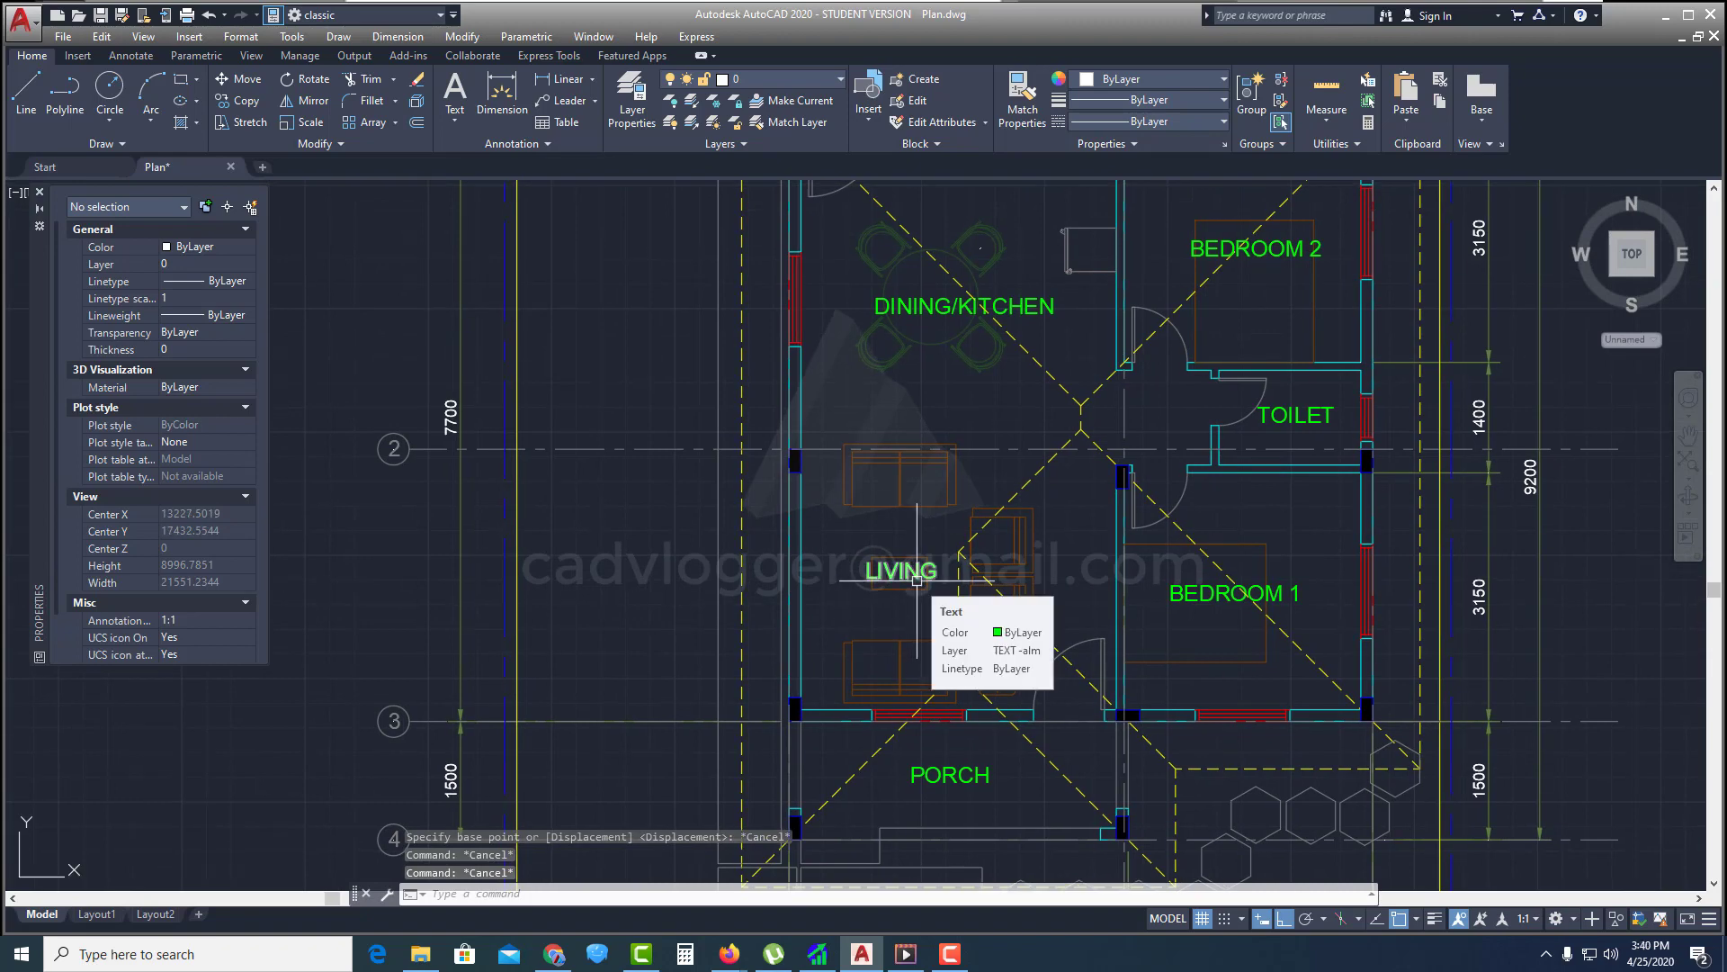
scroll(848, 494, "up", 1)
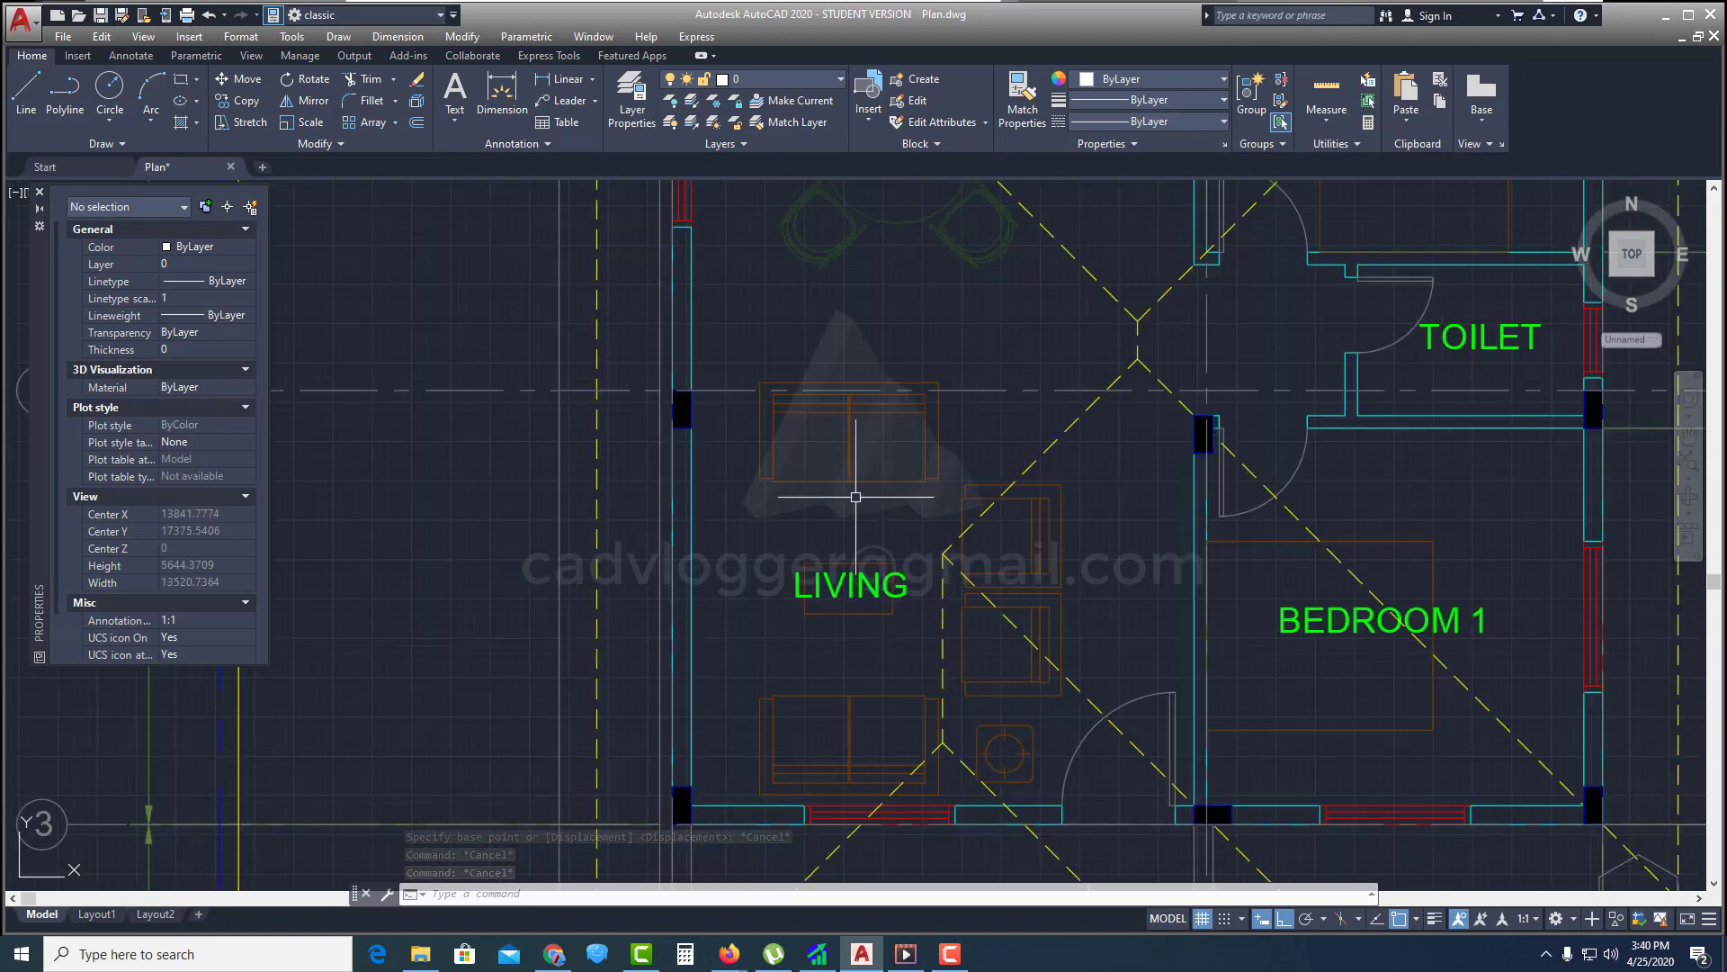
scroll(810, 333, "up", 1)
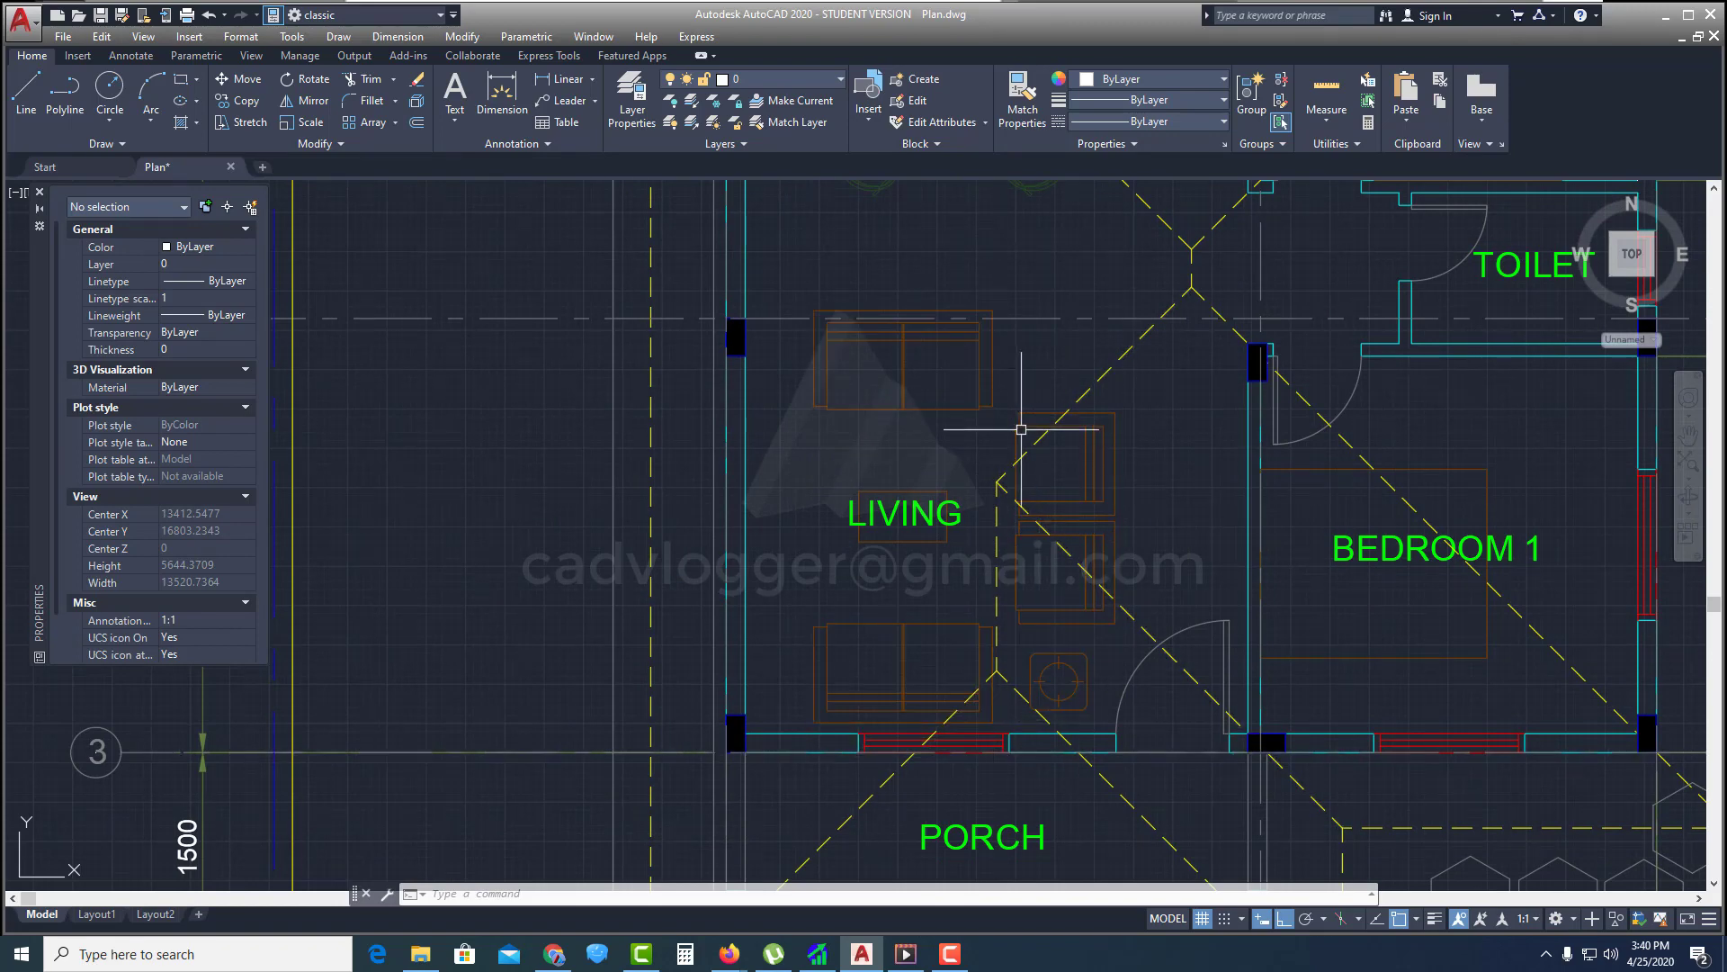
scroll(1014, 546, "down", 2)
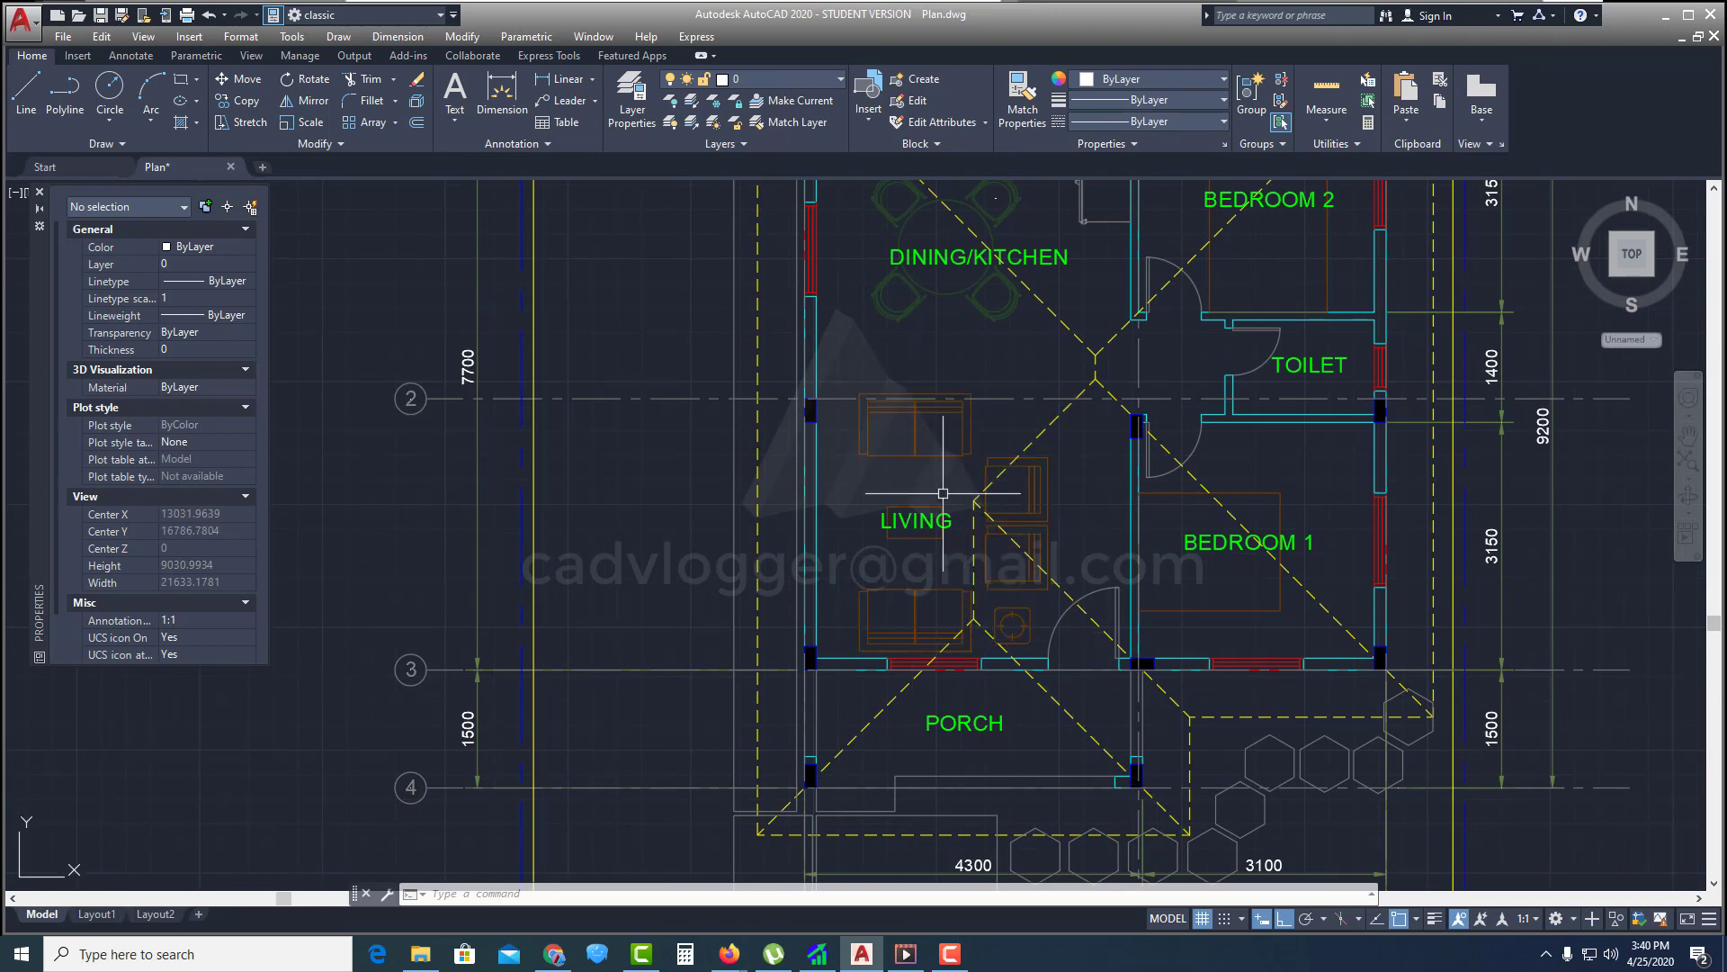
left_click(248, 81)
type("p")
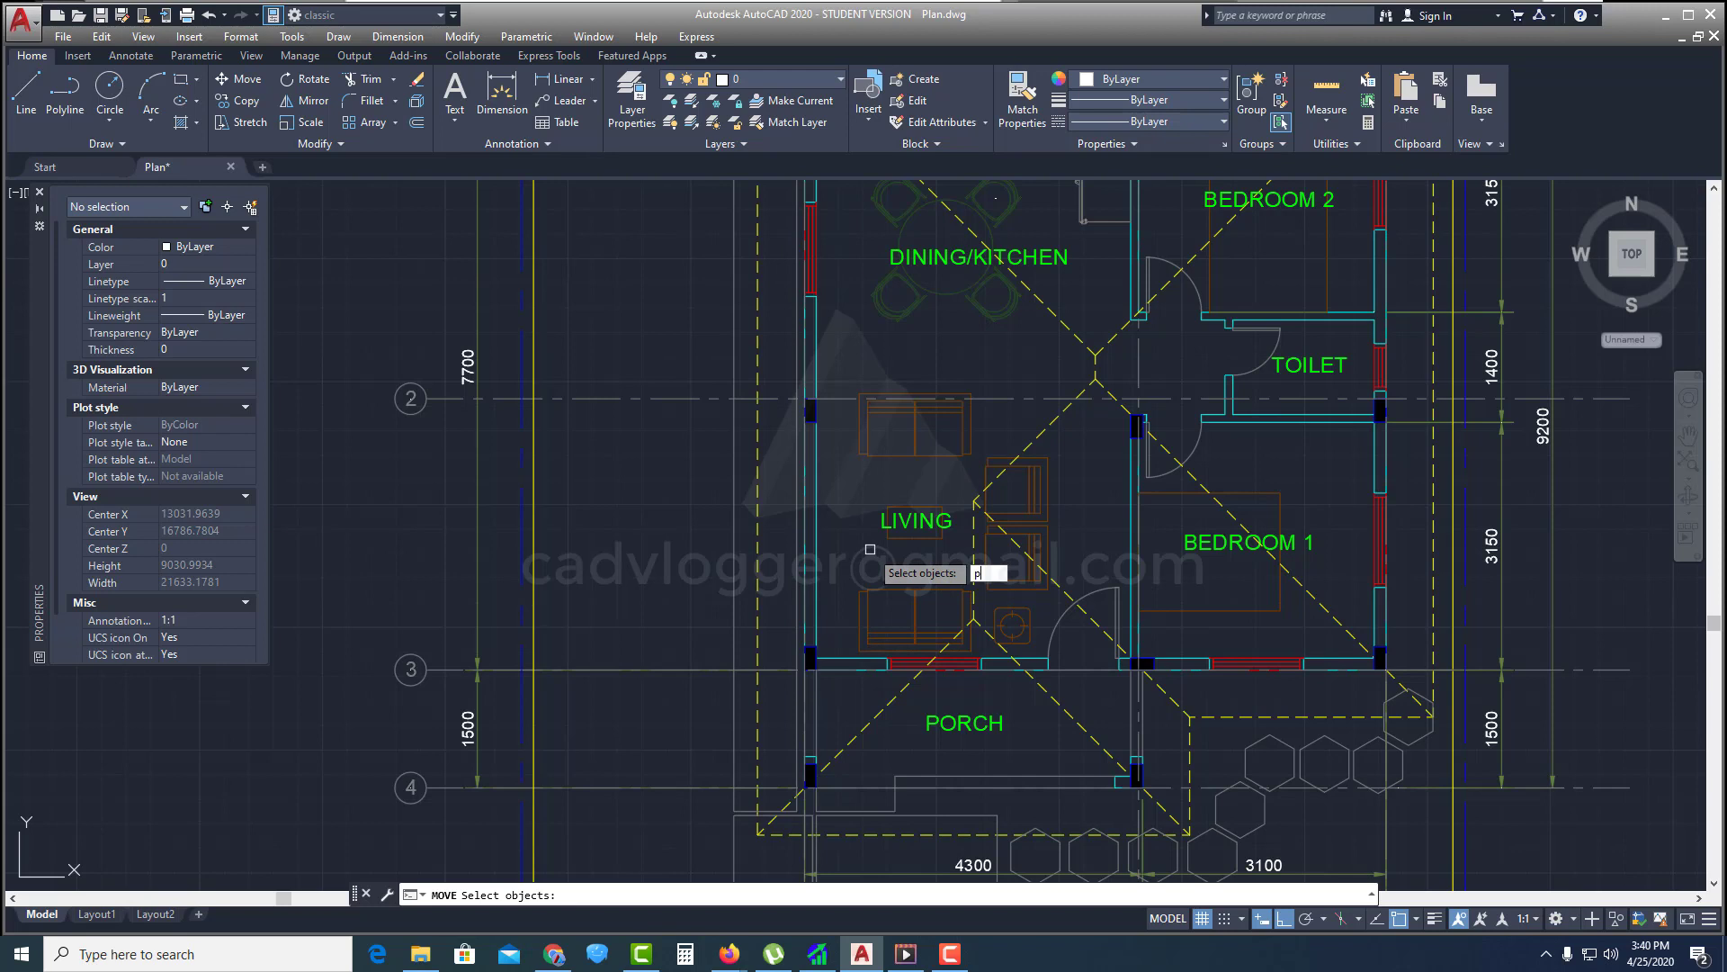
key("Return")
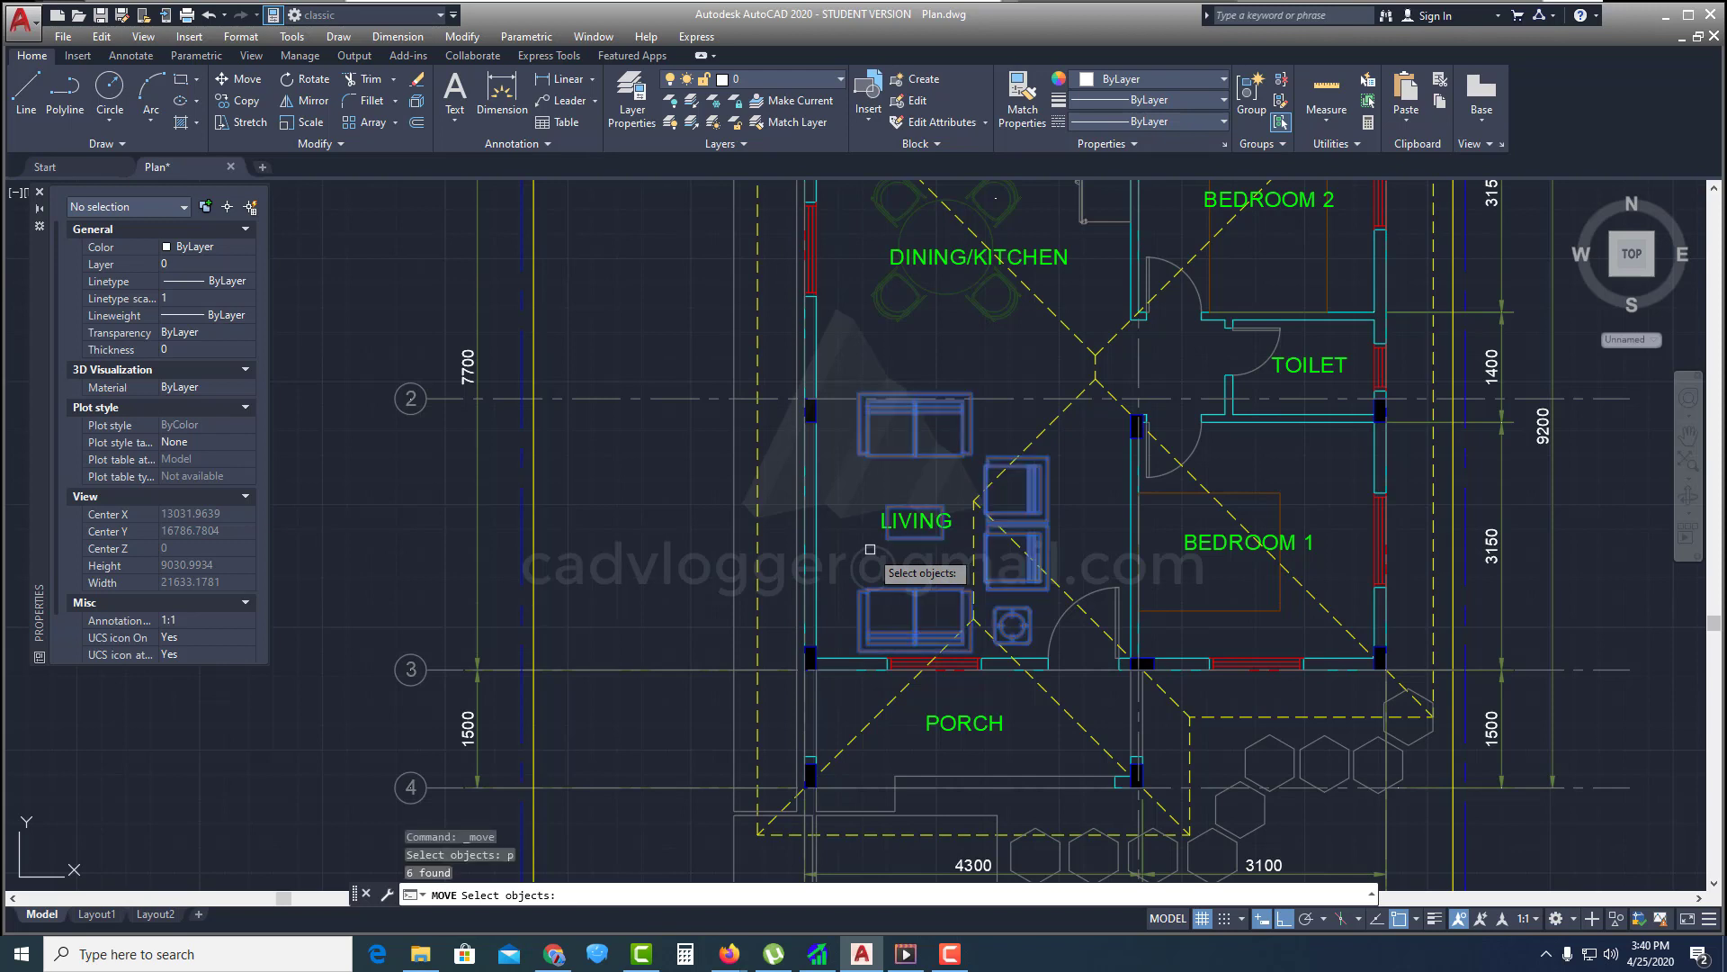
key("Return")
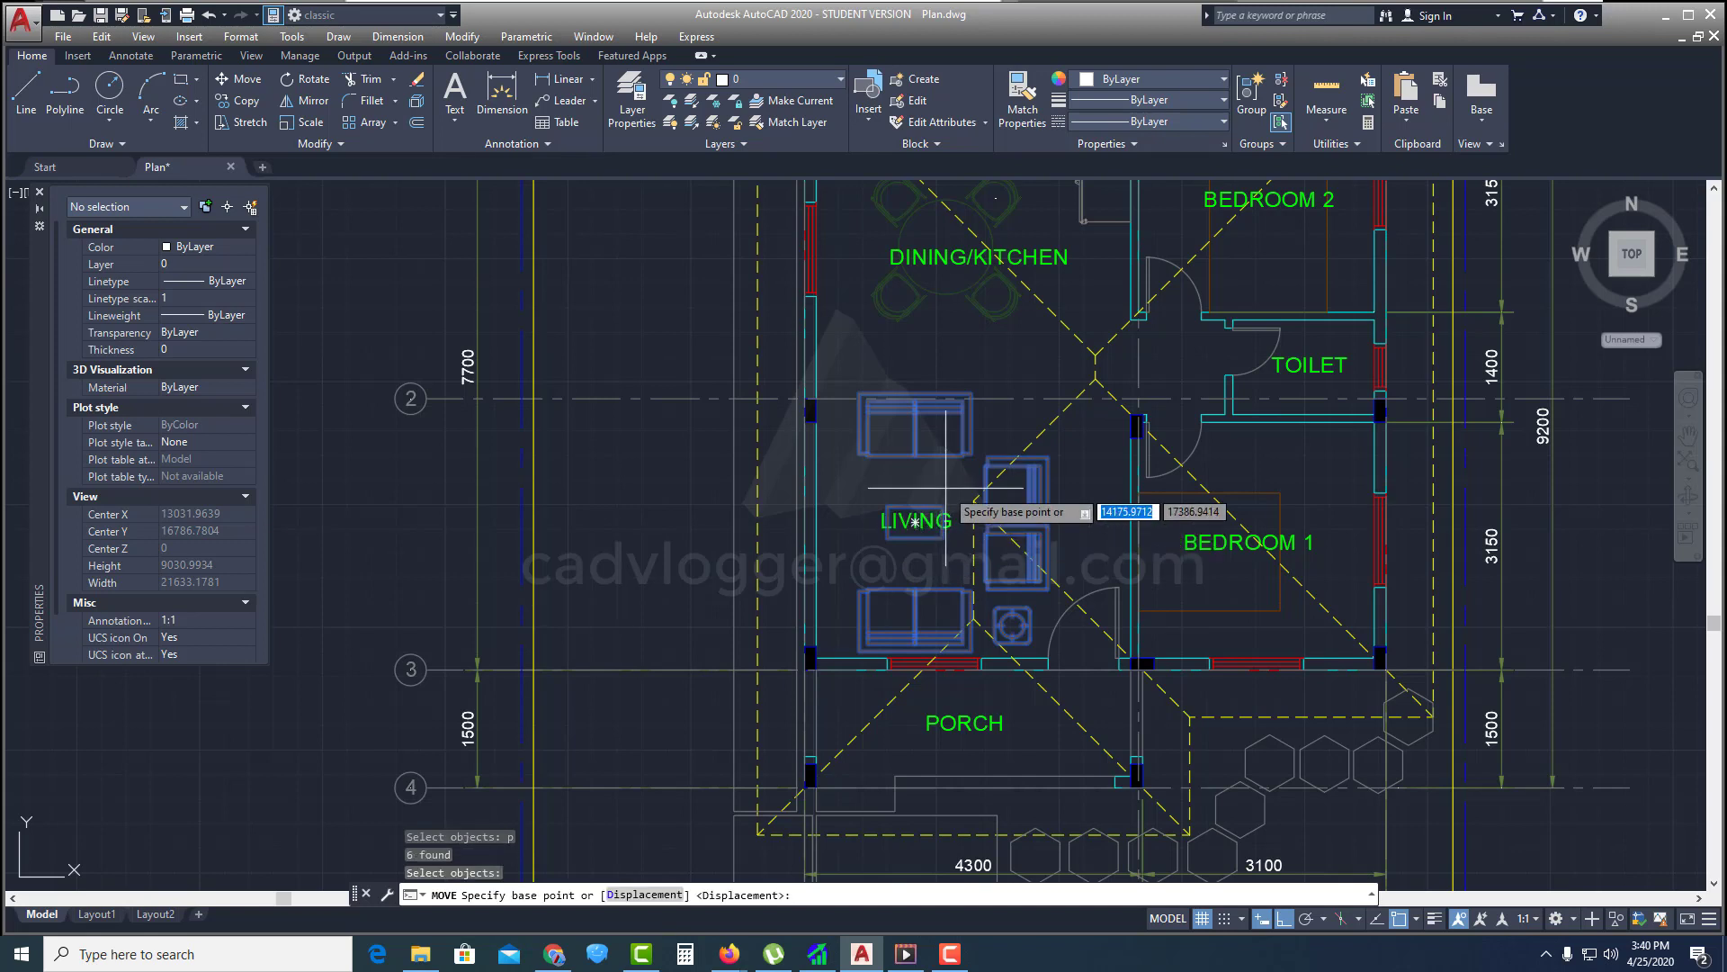
key("Escape")
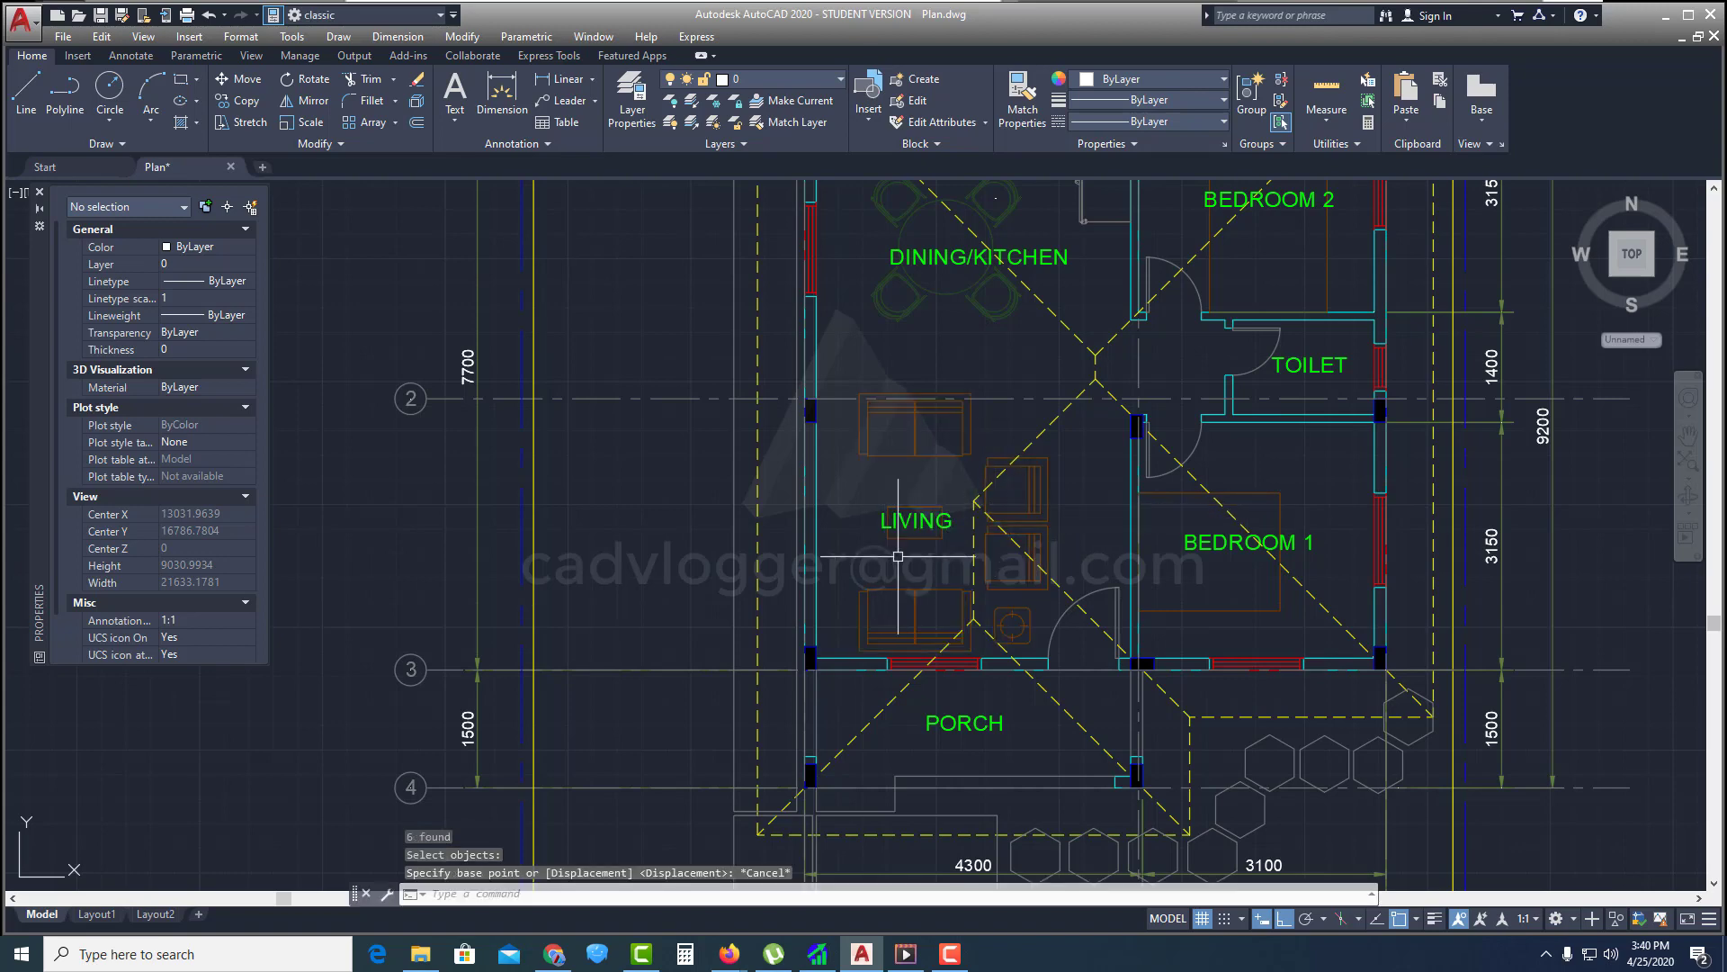
middle_click_drag(898, 558, 967, 564)
mouse_move(806, 454)
middle_mouse_down()
mouse_move(828, 599)
mouse_move(769, 566)
middle_mouse_up()
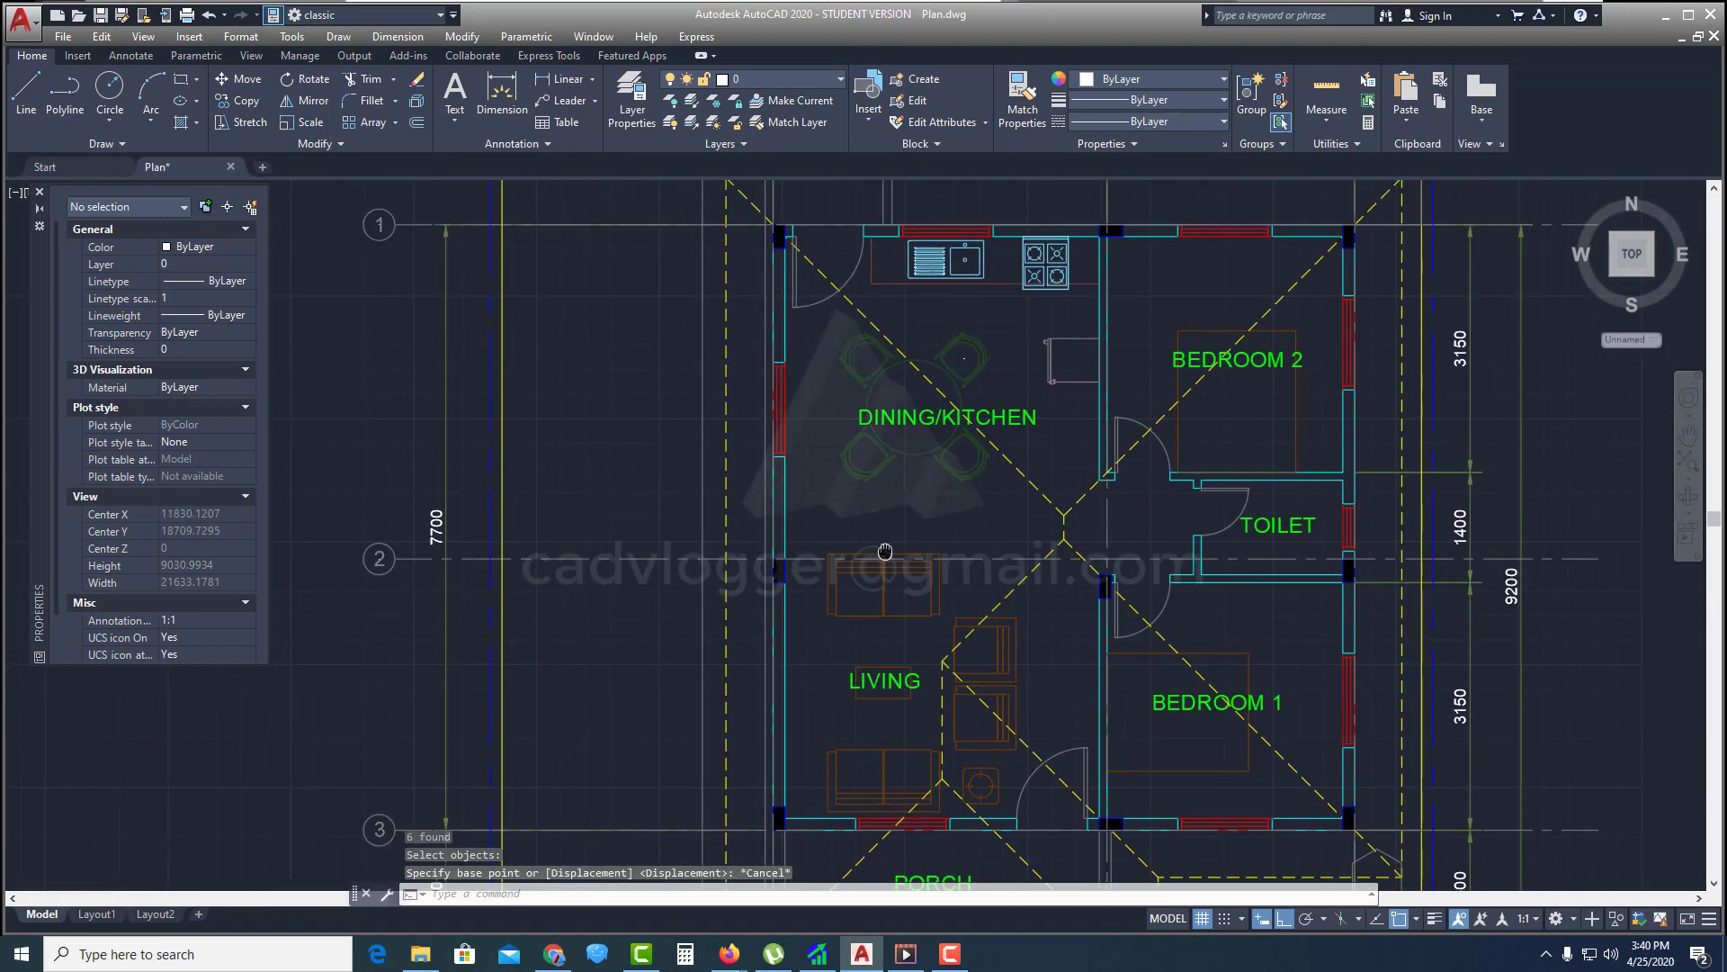
middle_click_drag(718, 485, 821, 544)
Draw a horizontal line and a slanted line meeting it, left of the dining/kitchen wall
type("l")
key("Return")
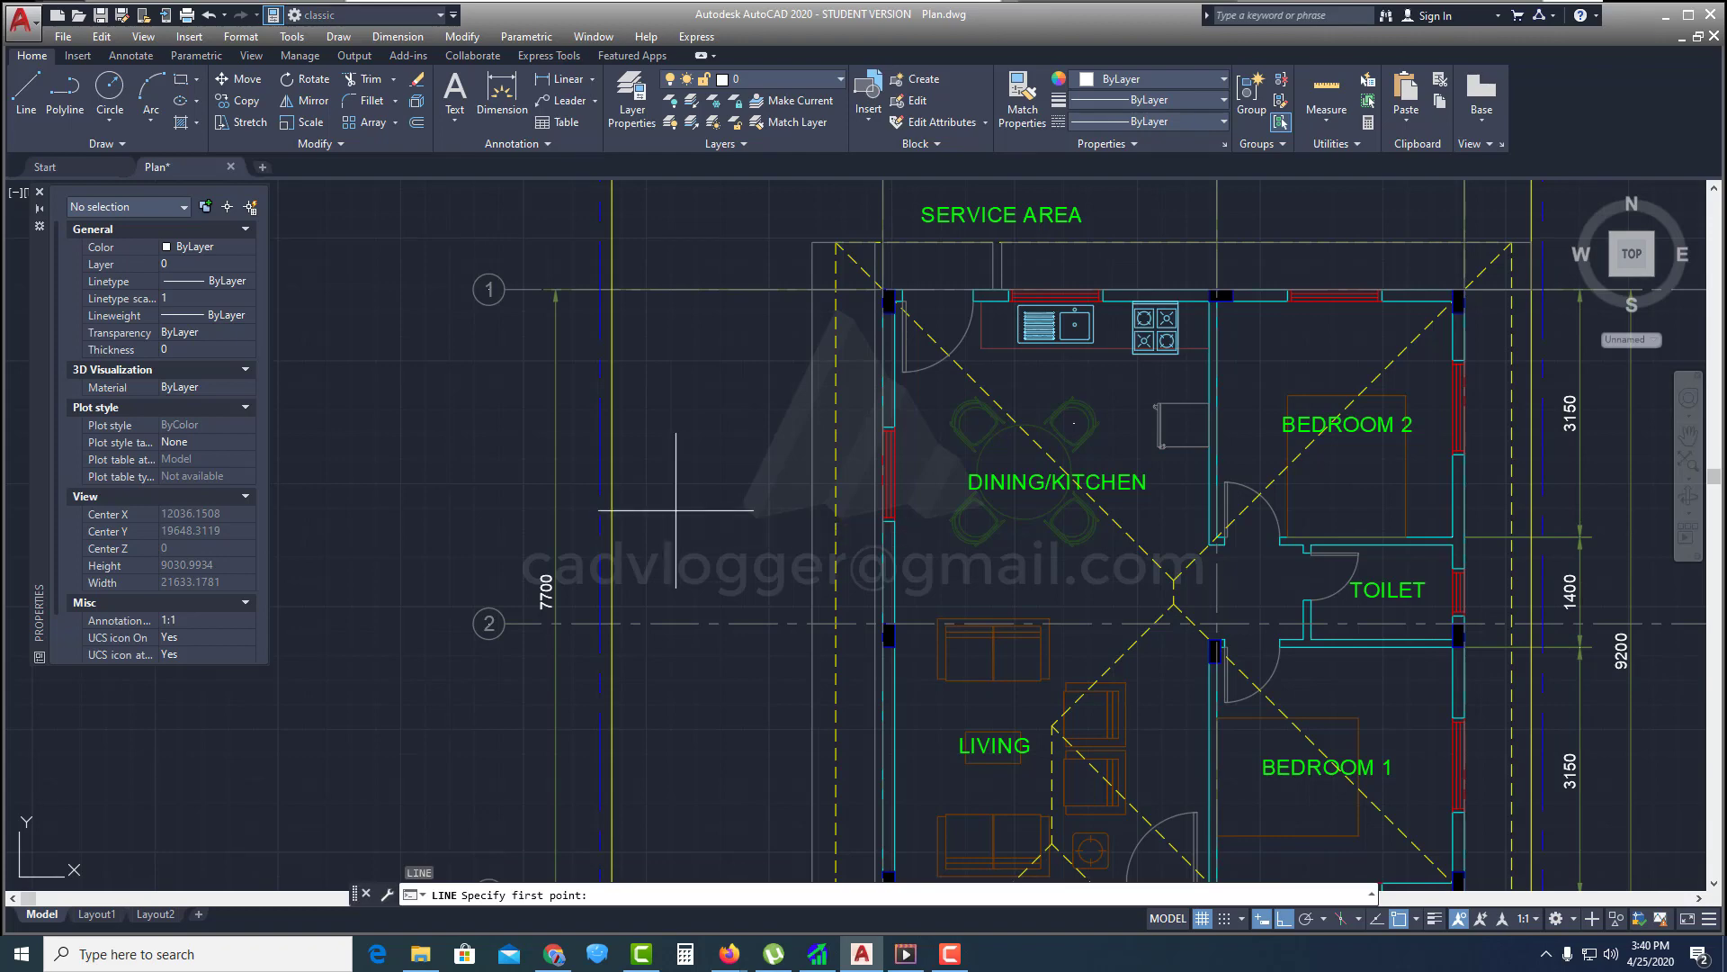
left_click(761, 511)
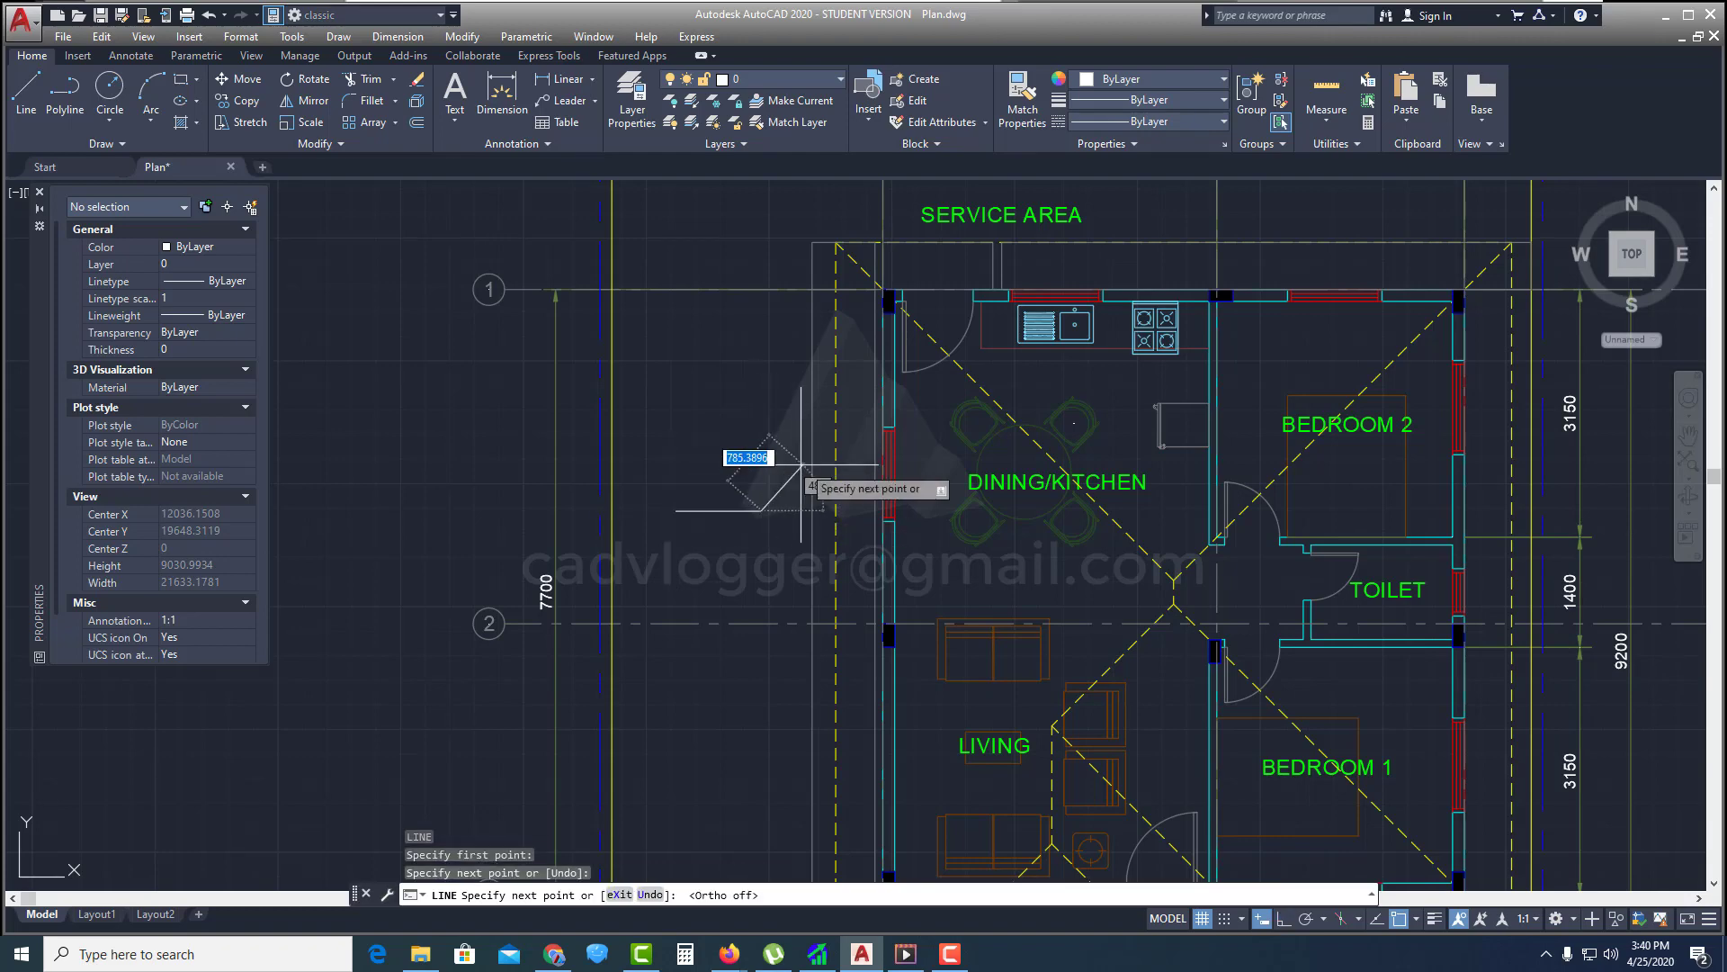
key("Escape")
key("Return")
scroll(702, 486, "up", 2)
left_click(818, 299)
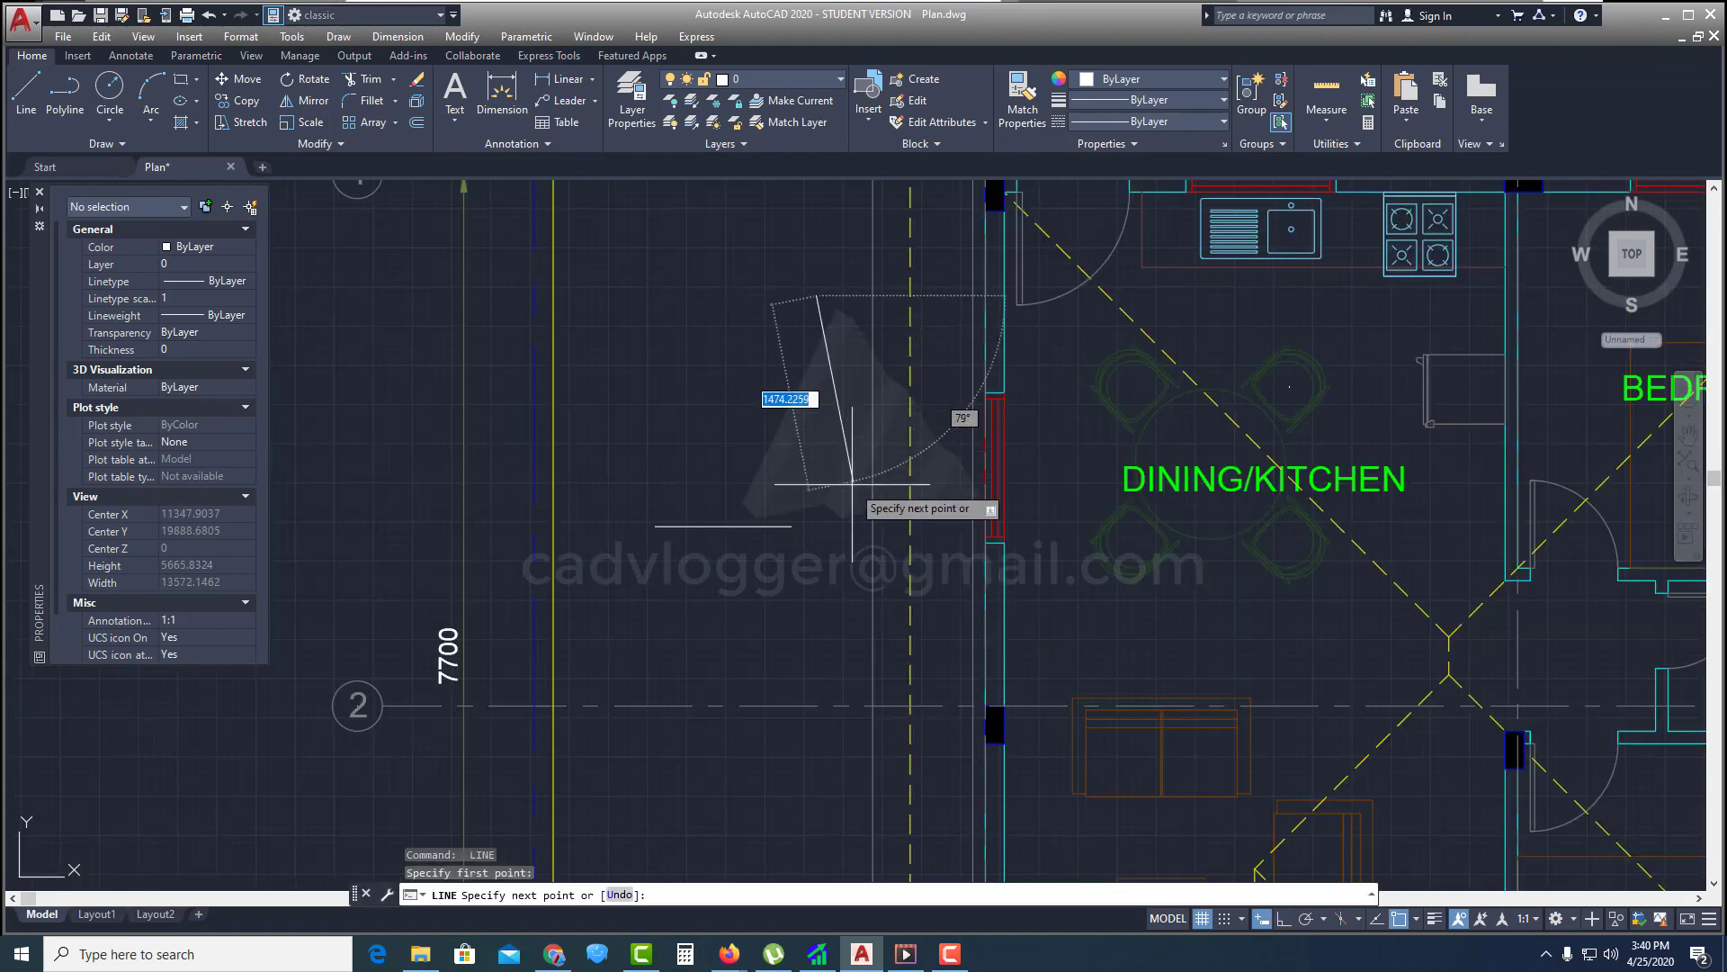
left_click(792, 526)
key("Return")
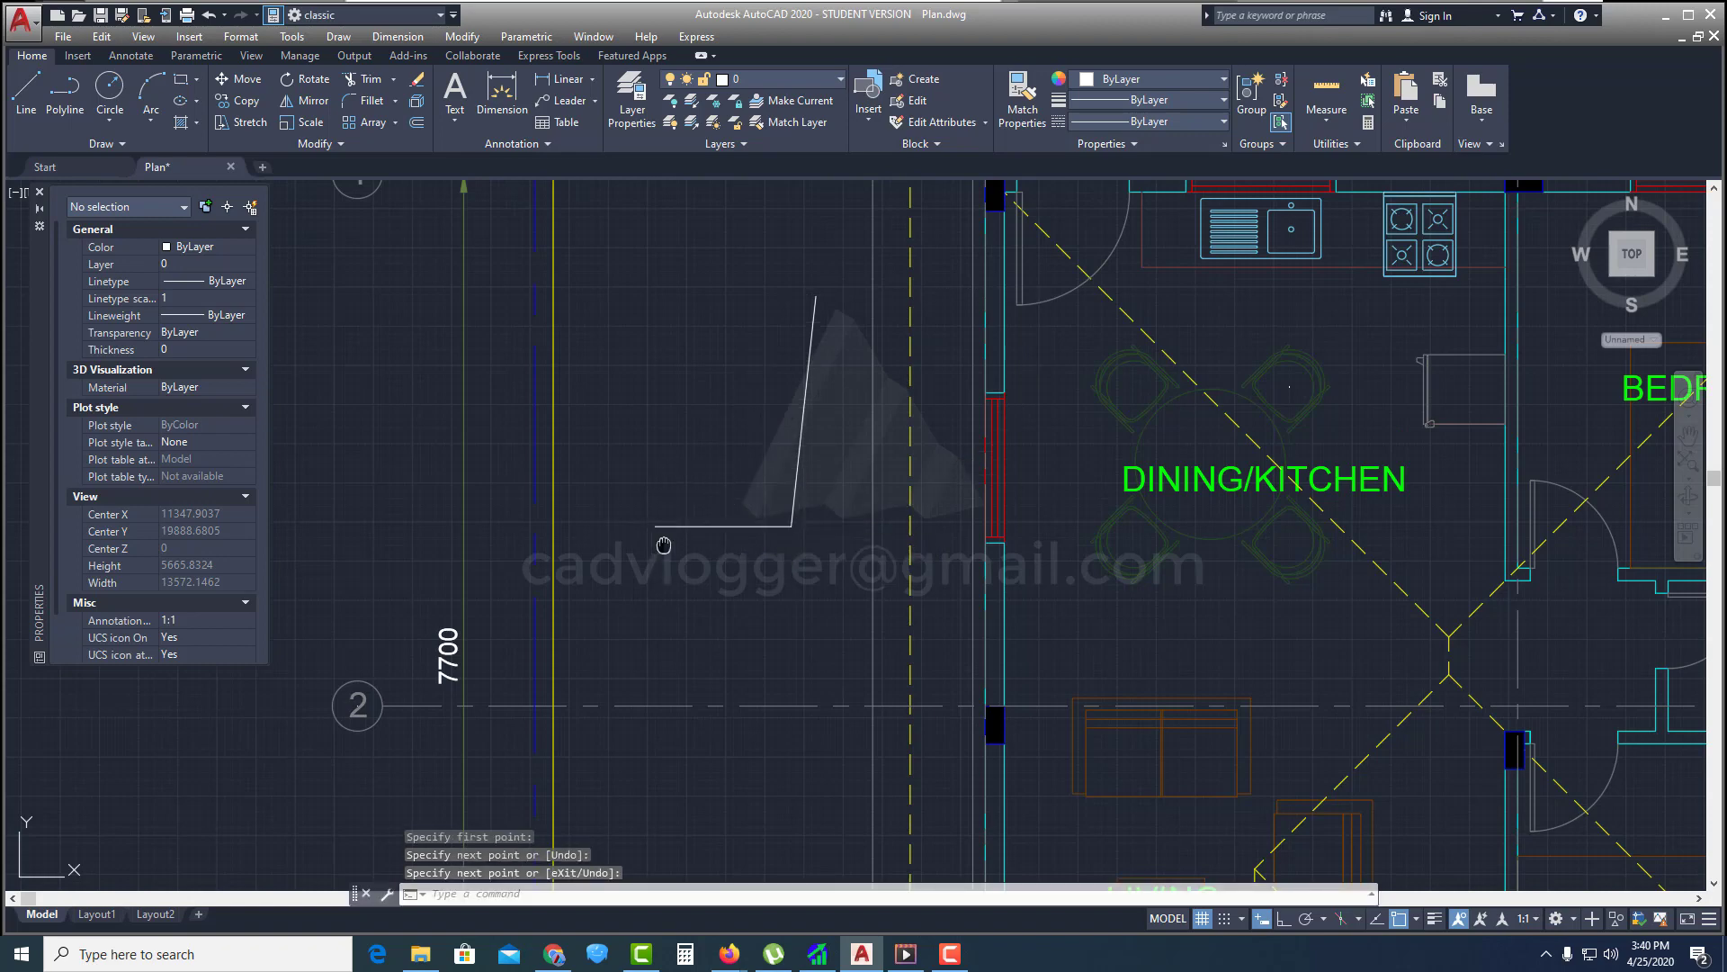
middle_click_drag(663, 540, 734, 587)
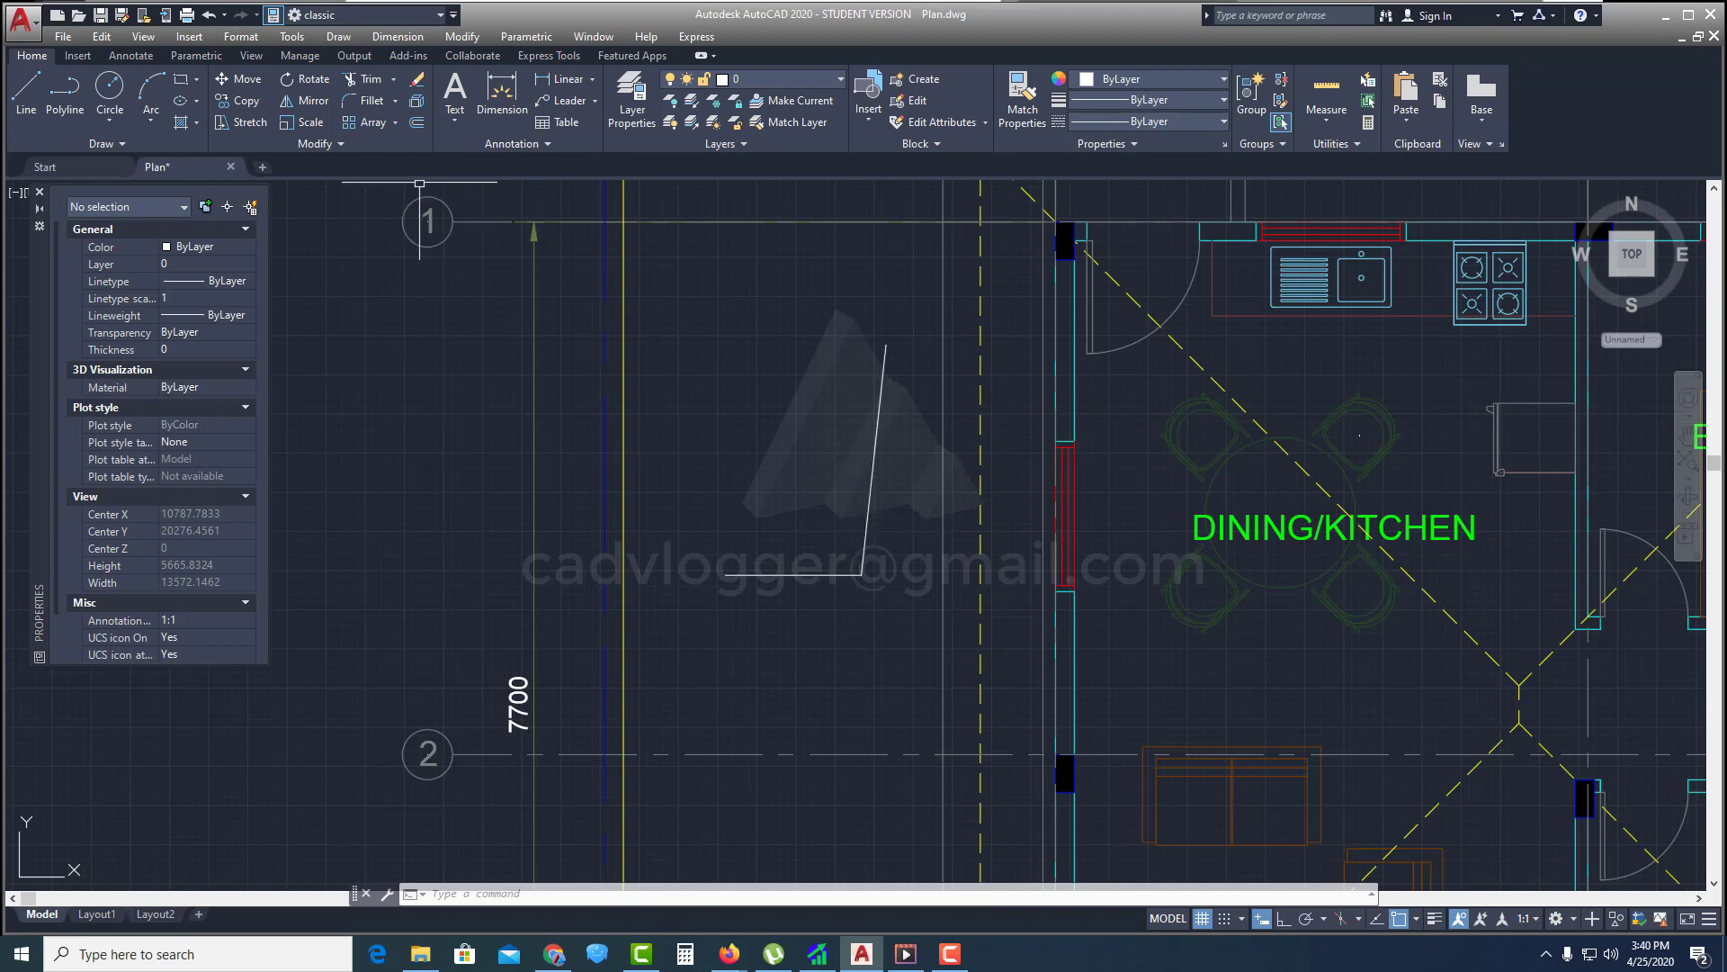
left_click(243, 81)
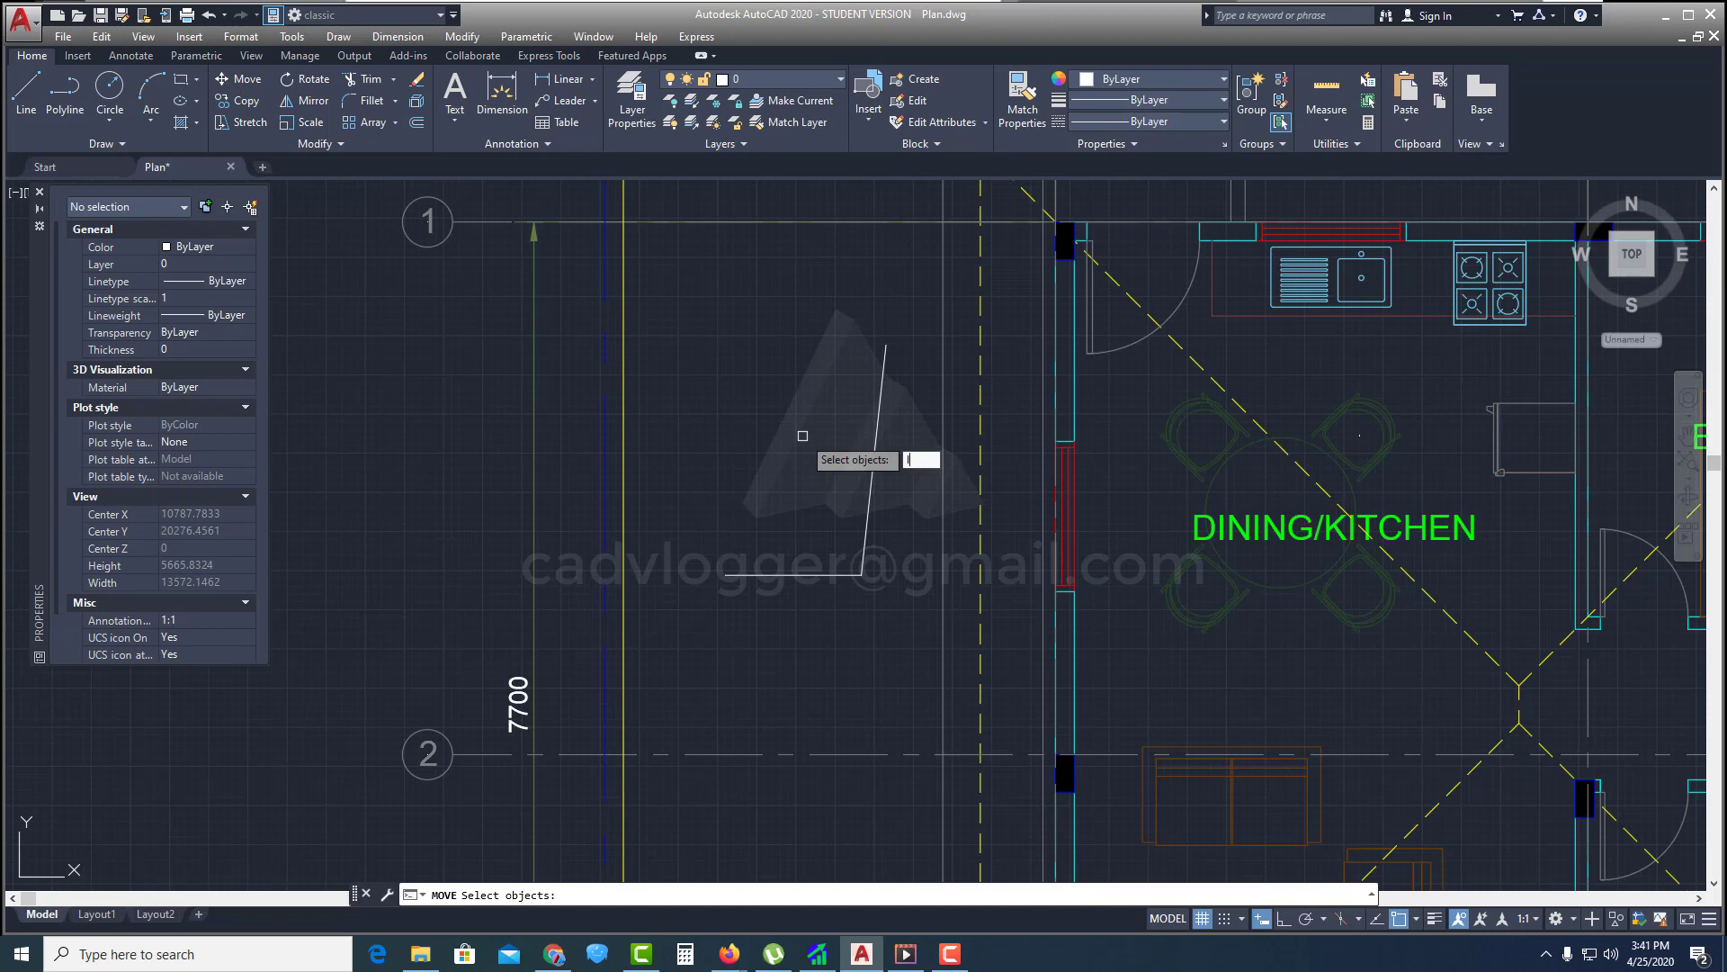
key("Return")
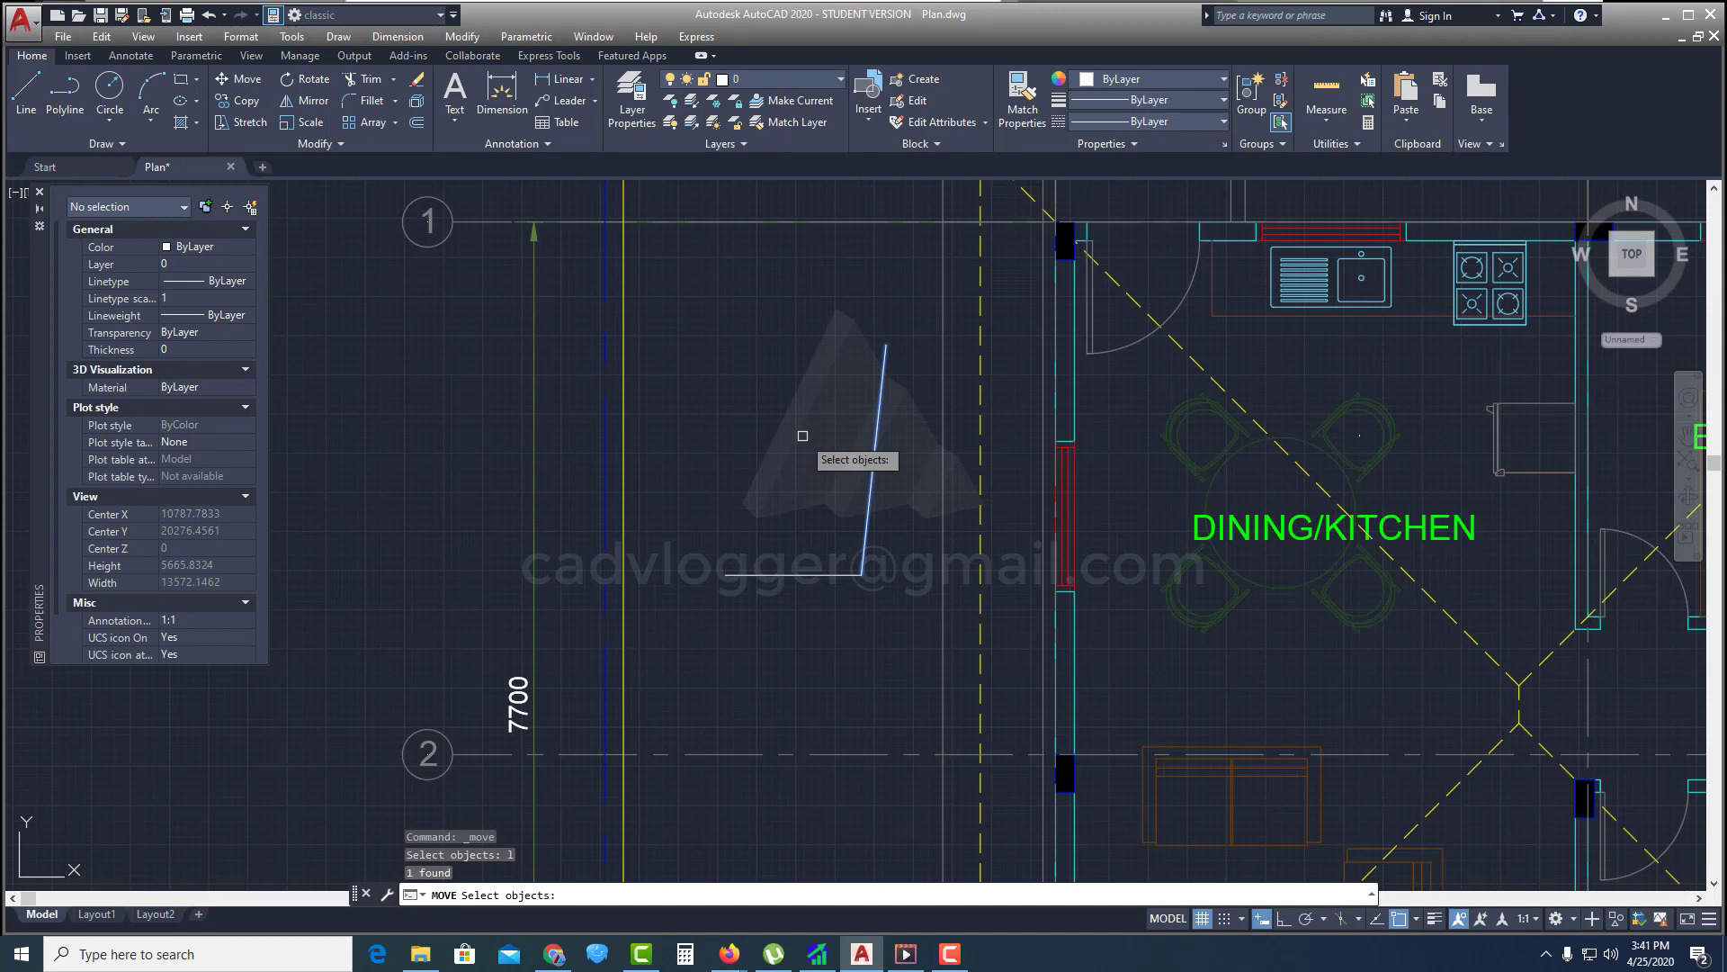
scroll(803, 435, "down", 3)
mouse_move(853, 583)
middle_mouse_down()
mouse_move(684, 533)
mouse_move(711, 481)
middle_mouse_up()
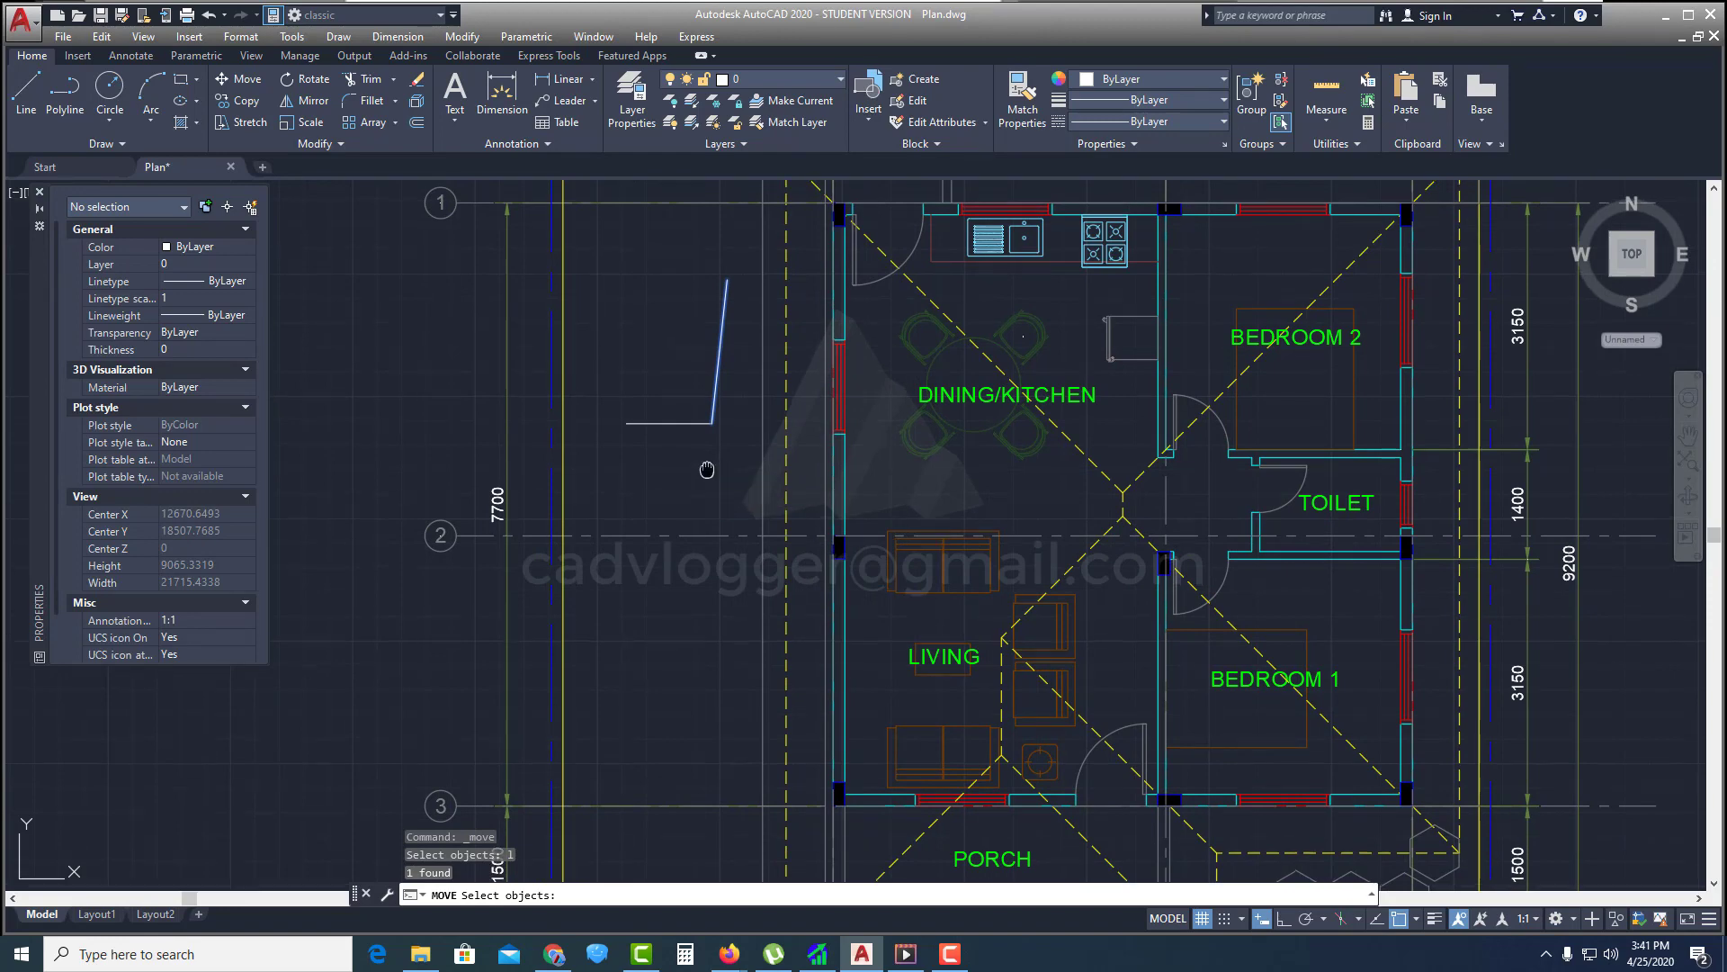
scroll(707, 465, "down", 1)
key("Return")
key("Escape")
scroll(734, 475, "down", 1)
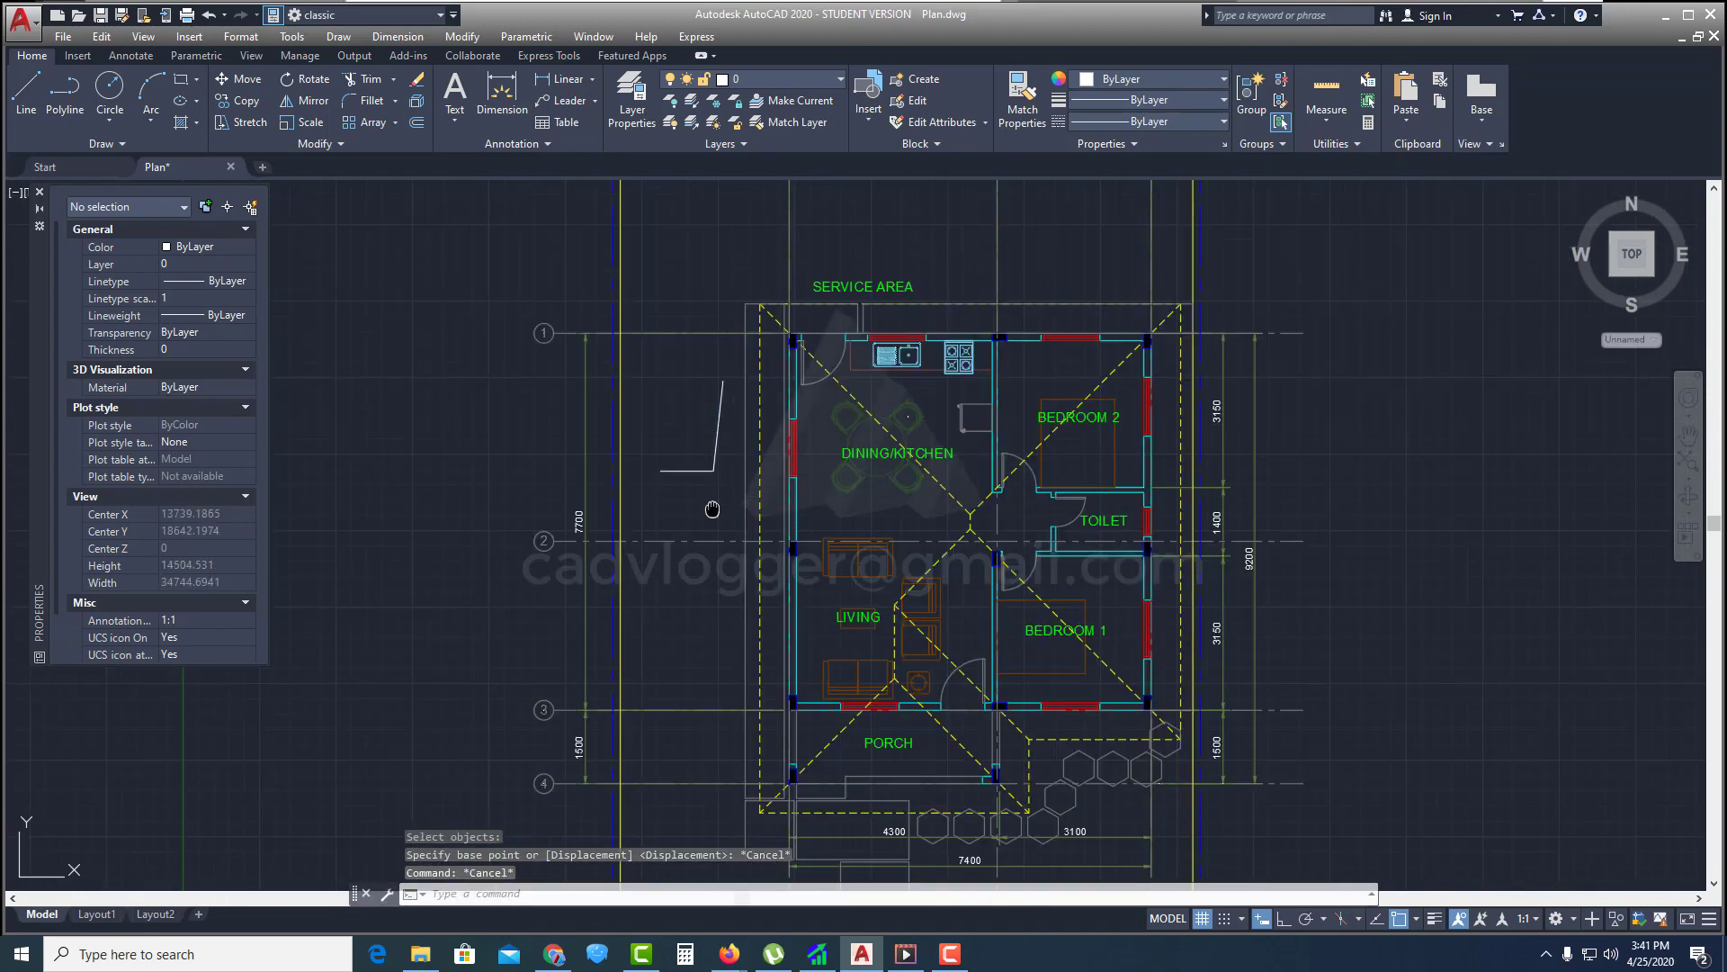
scroll(773, 490, "down", 1)
scroll(864, 504, "down", 1)
scroll(915, 514, "down", 2)
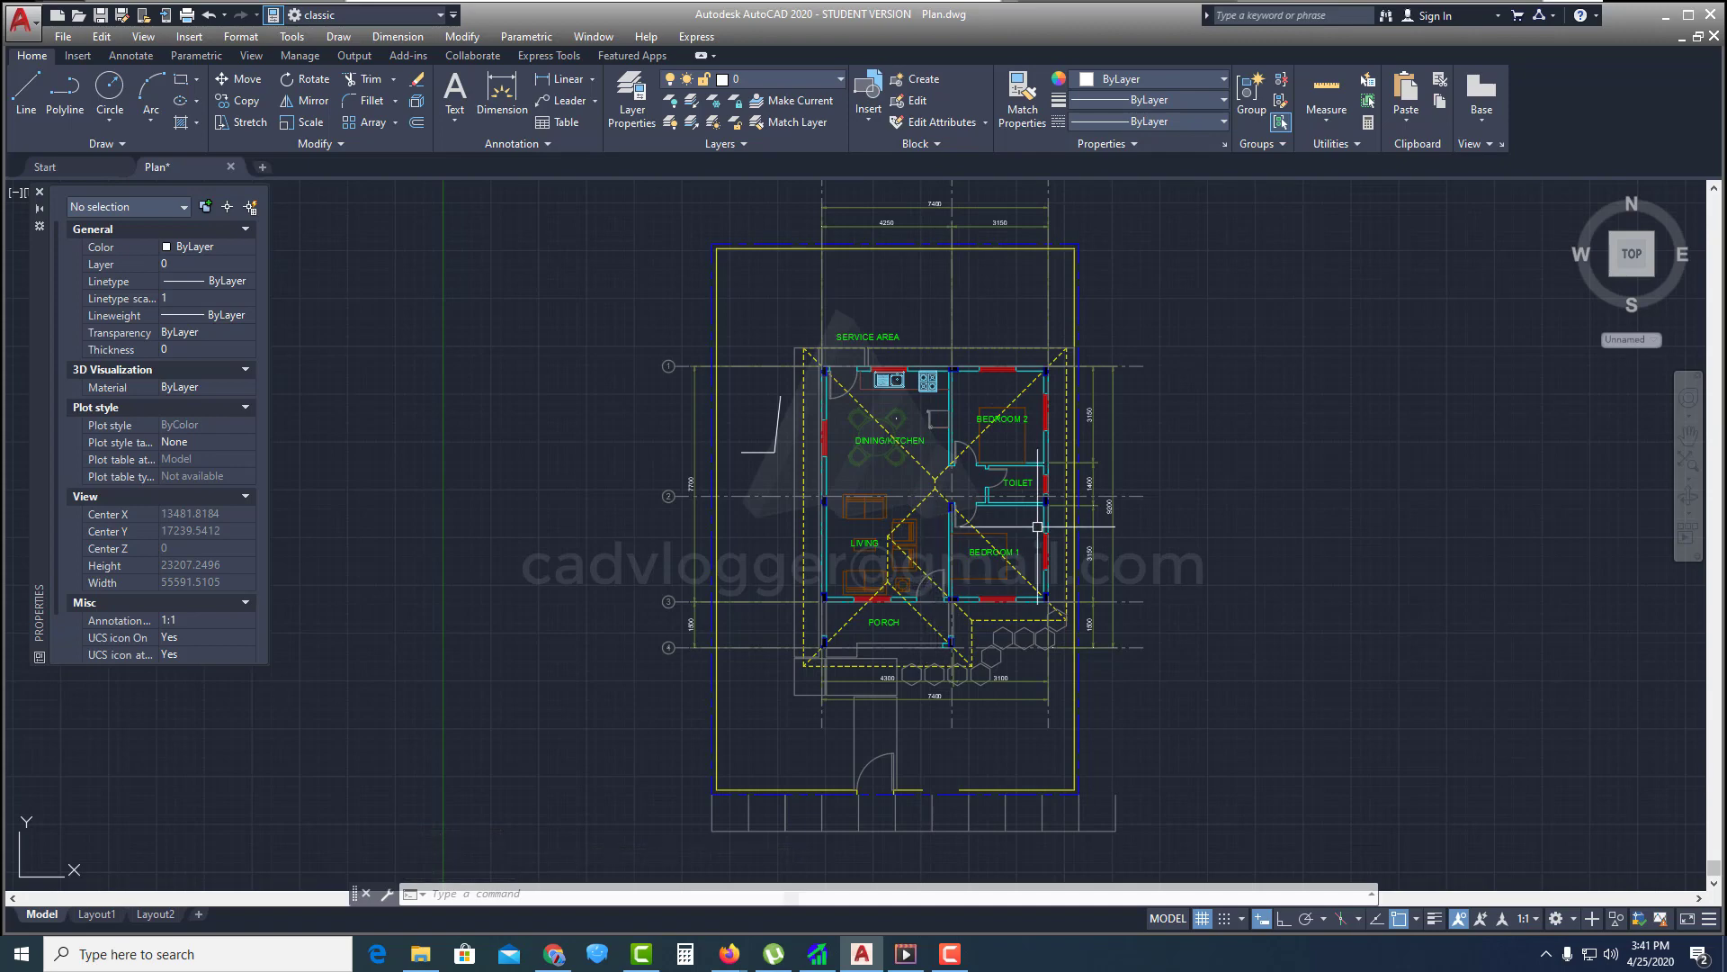
scroll(876, 456, "up", 5)
scroll(847, 446, "up", 1)
scroll(890, 468, "down", 6)
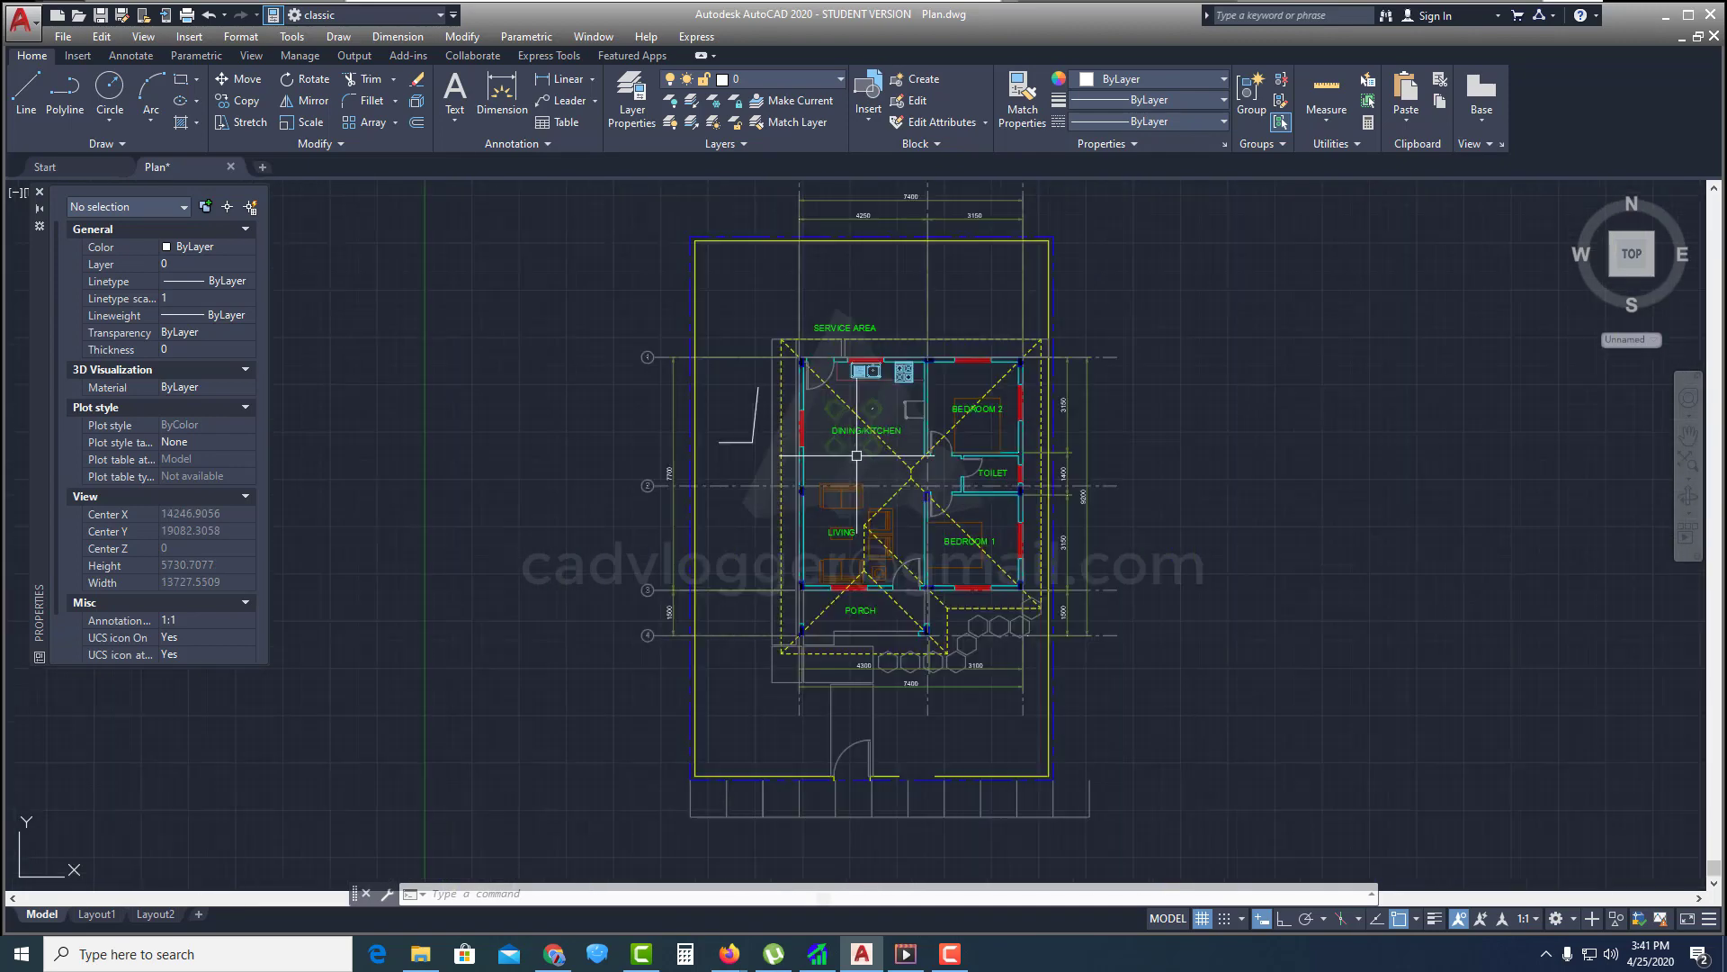
middle_click_drag(933, 559, 933, 532)
type("E")
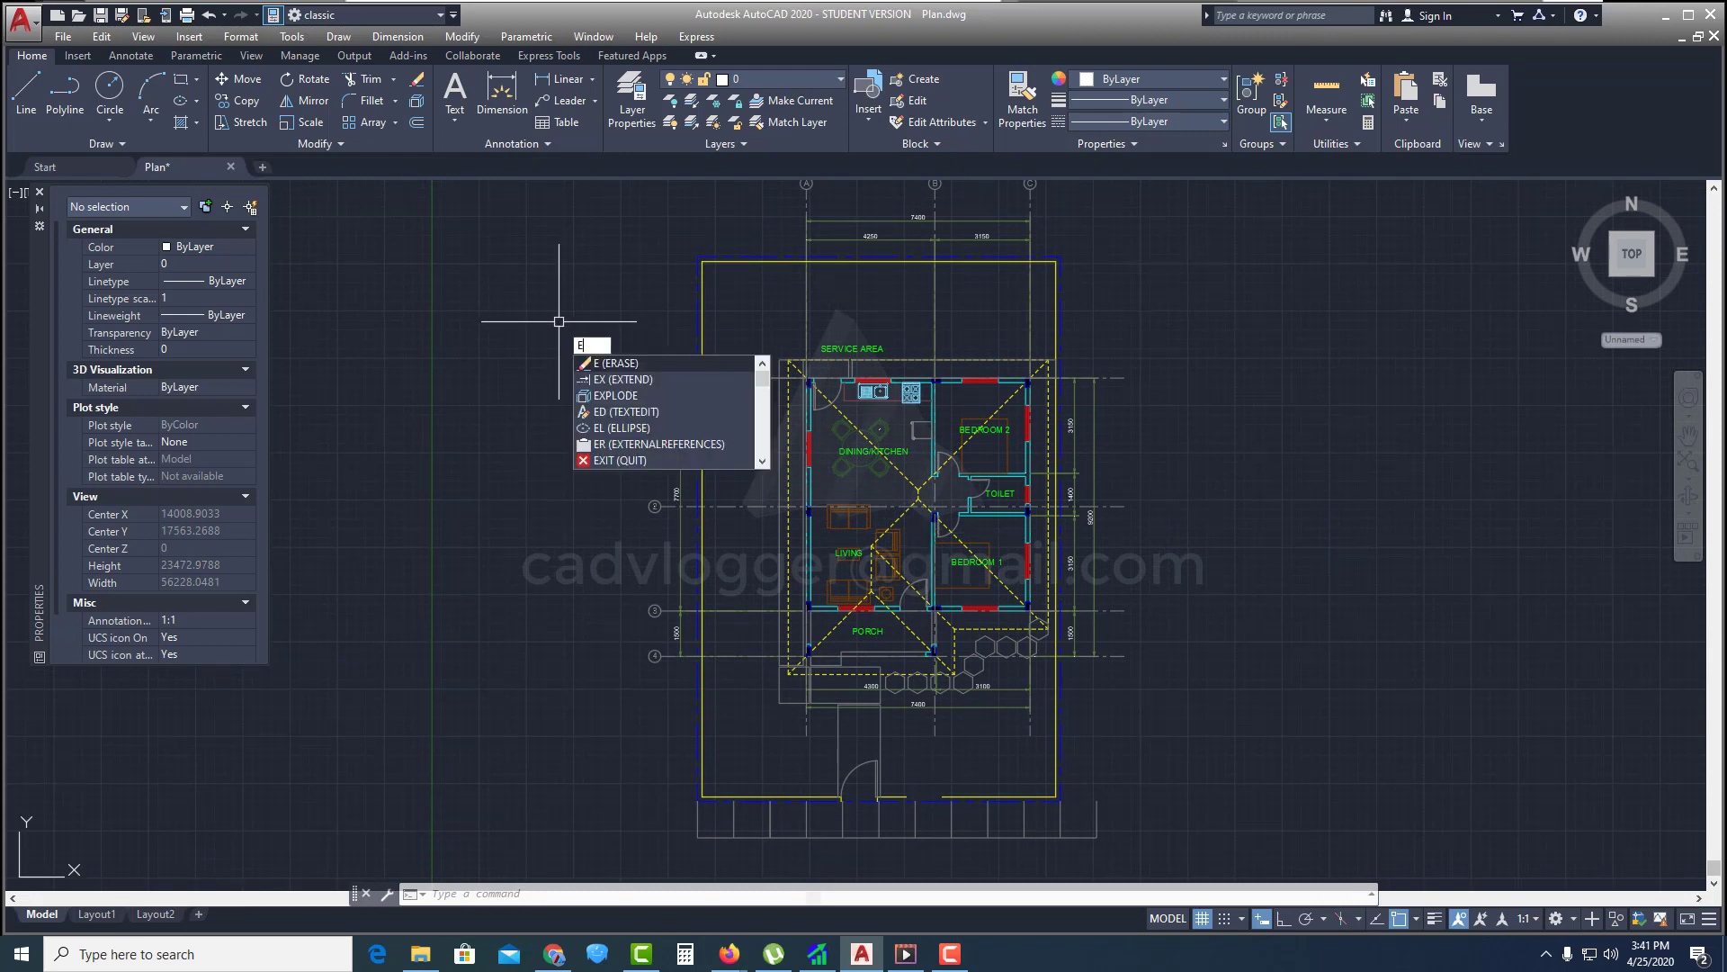
key("Escape")
key("Escape")
key("Escape")
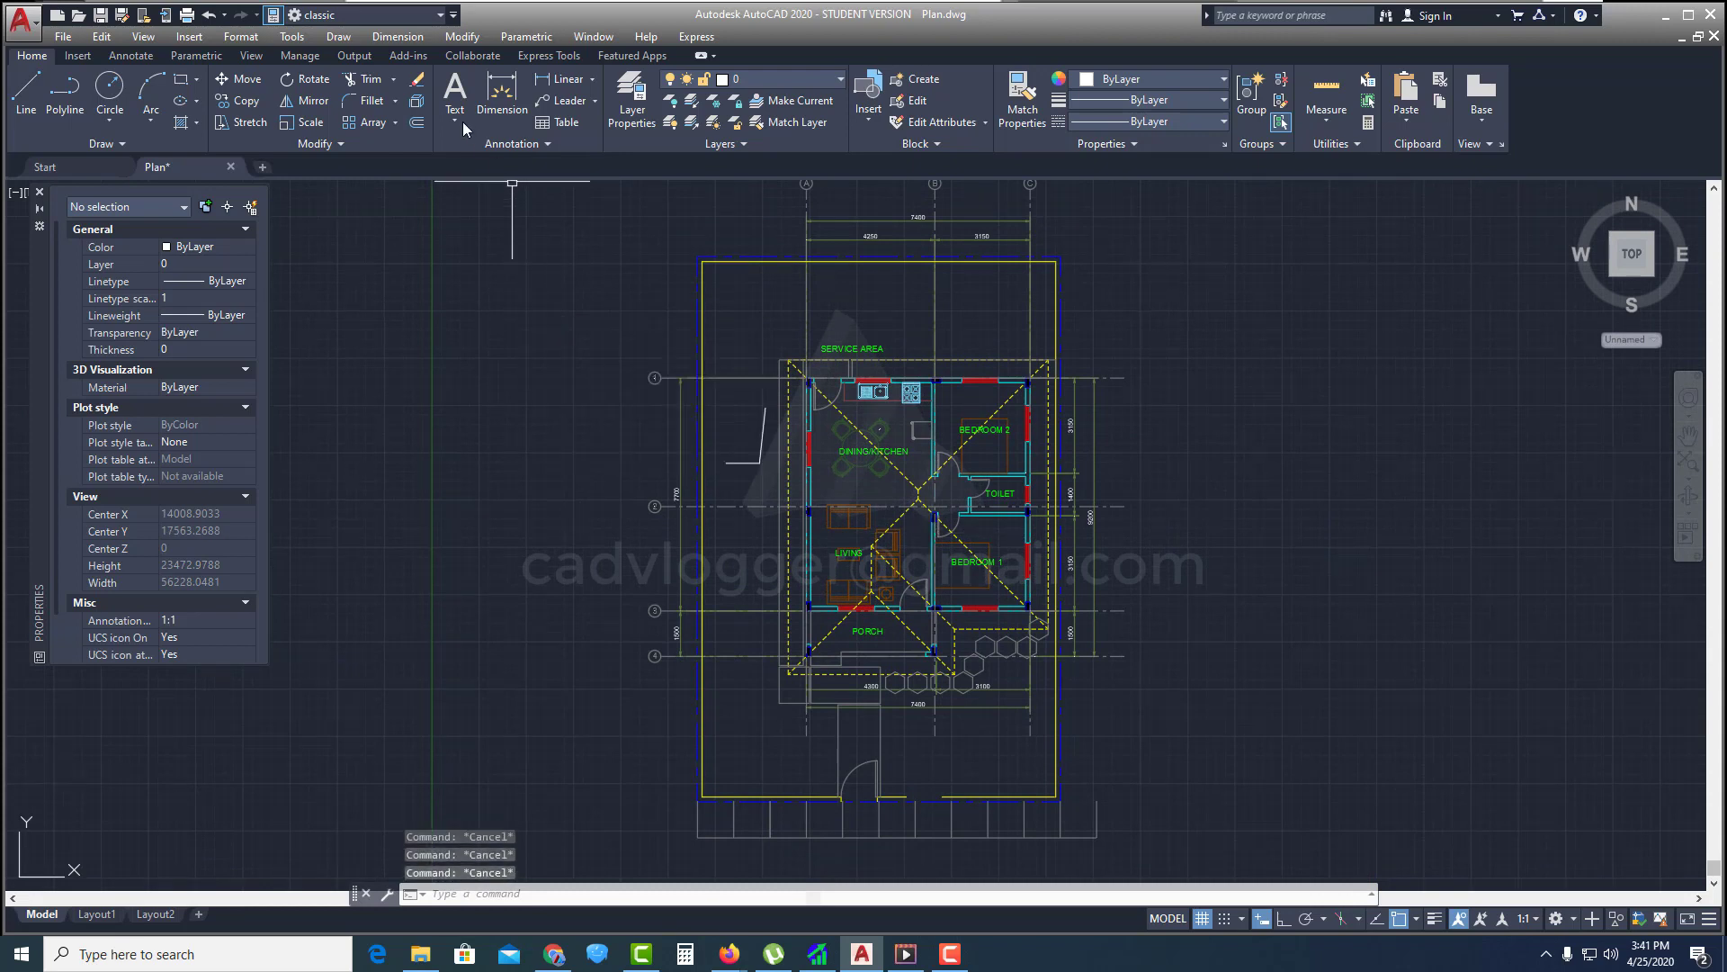
left_click(419, 80)
type("all")
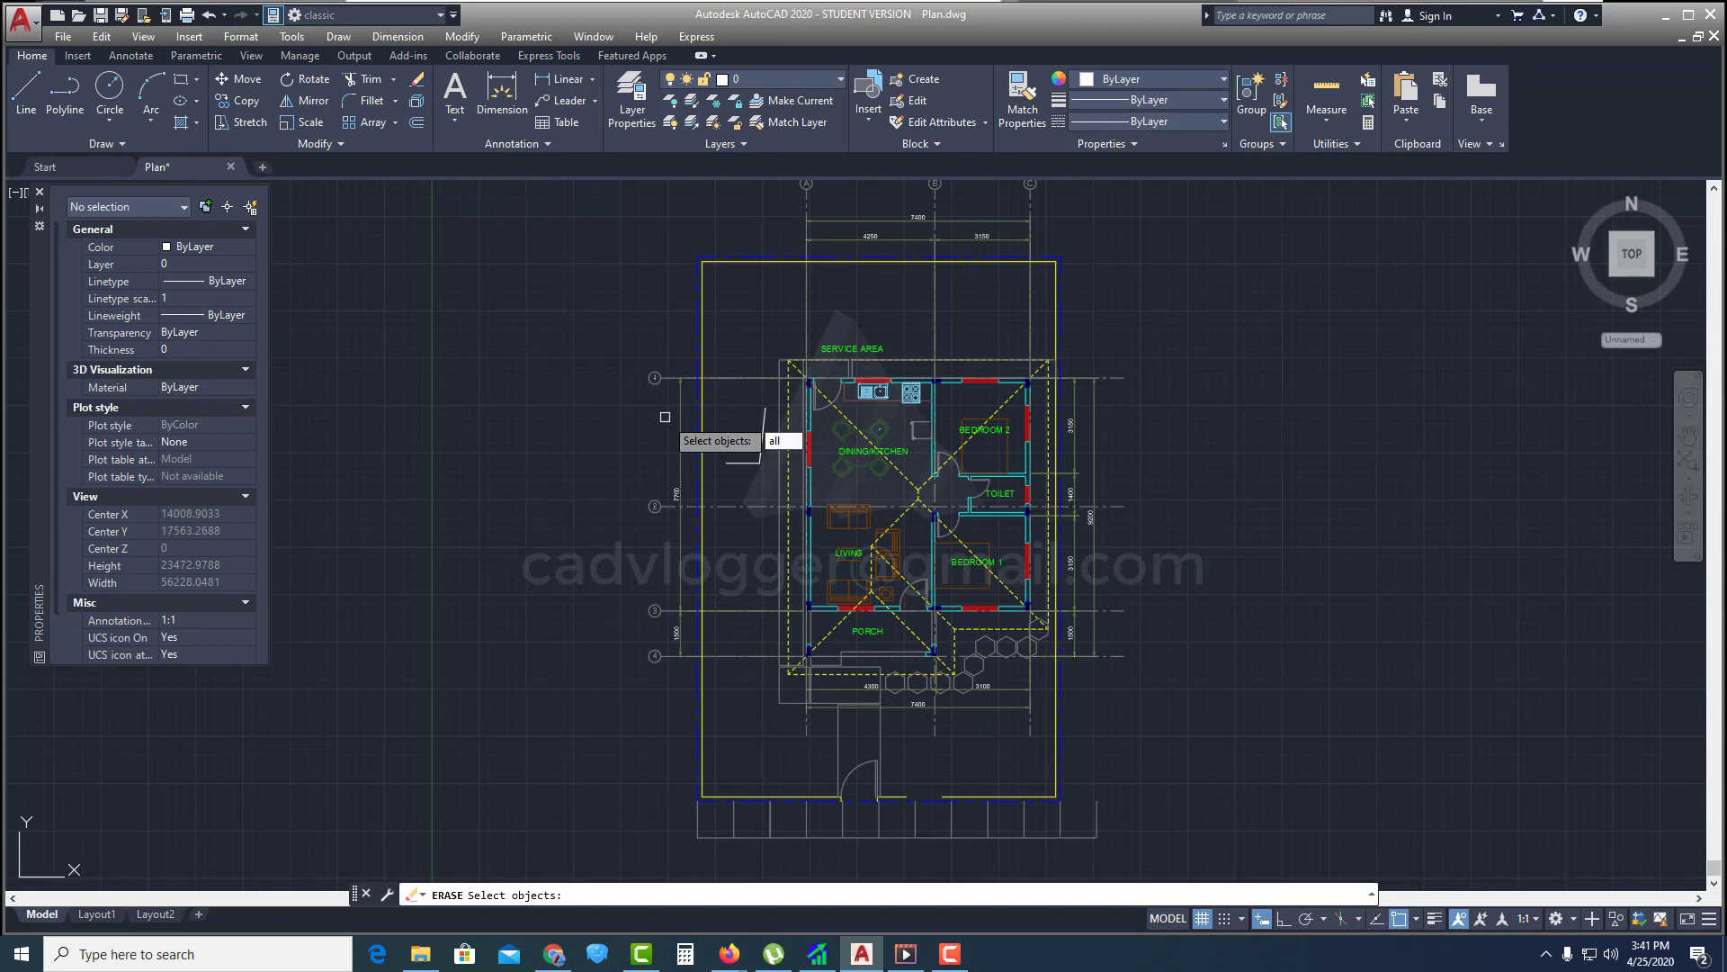
key("Return")
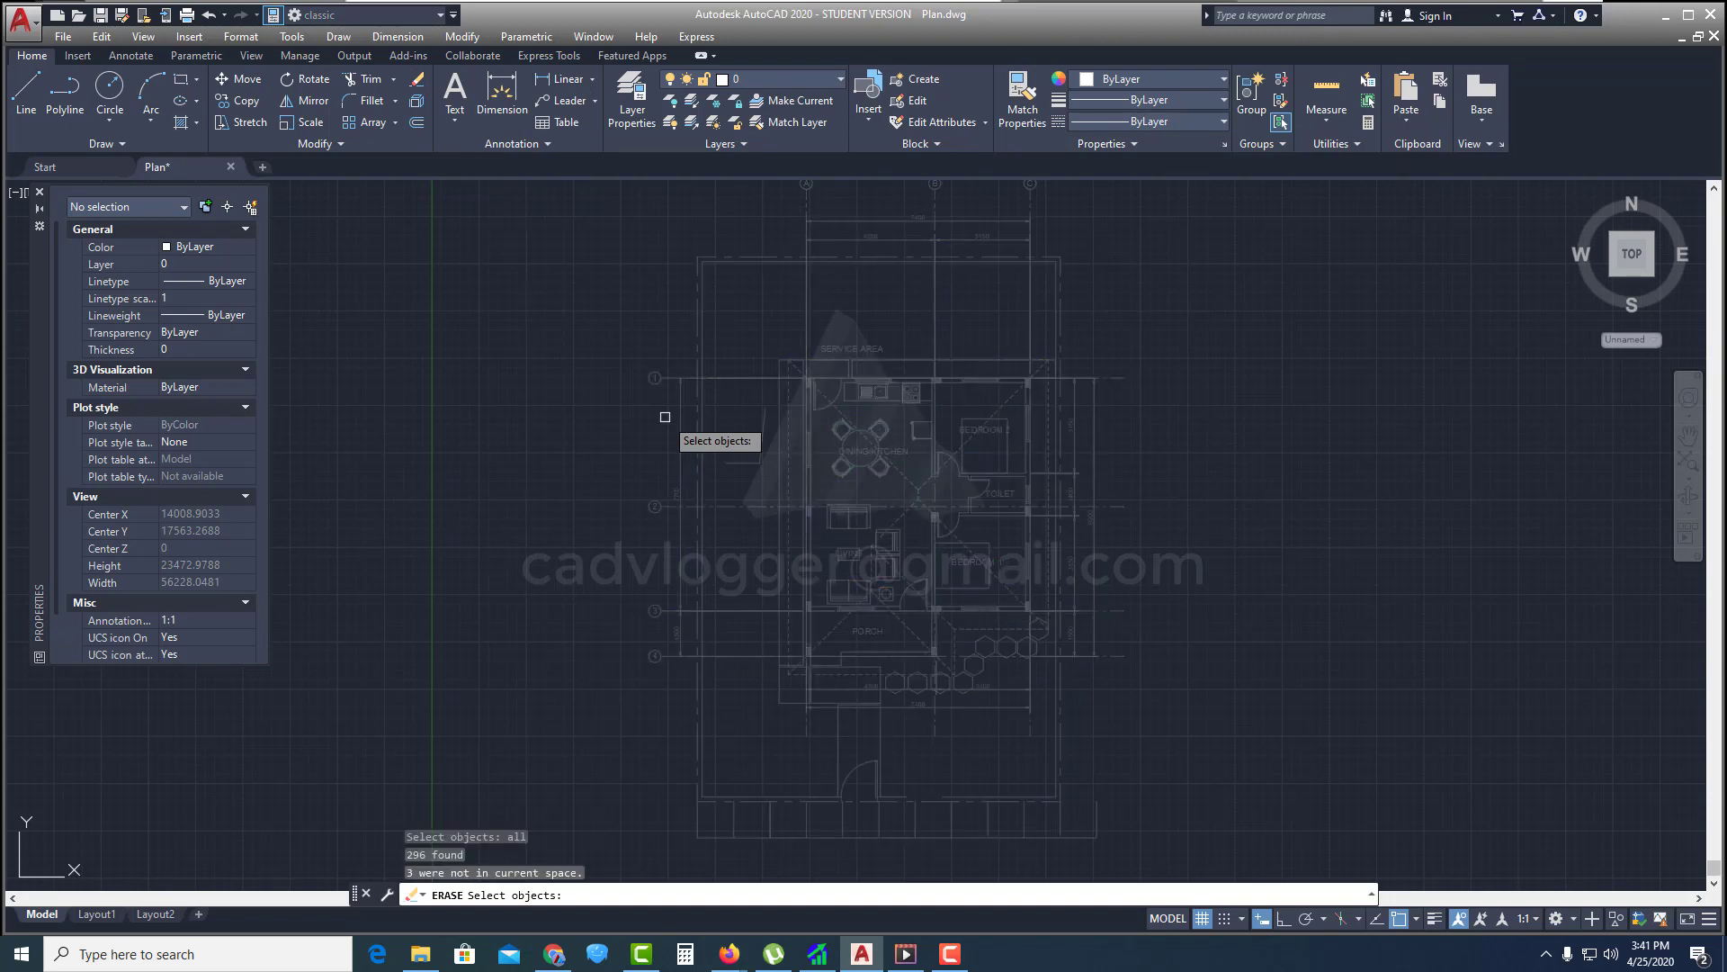
left_click(870, 471, "shift")
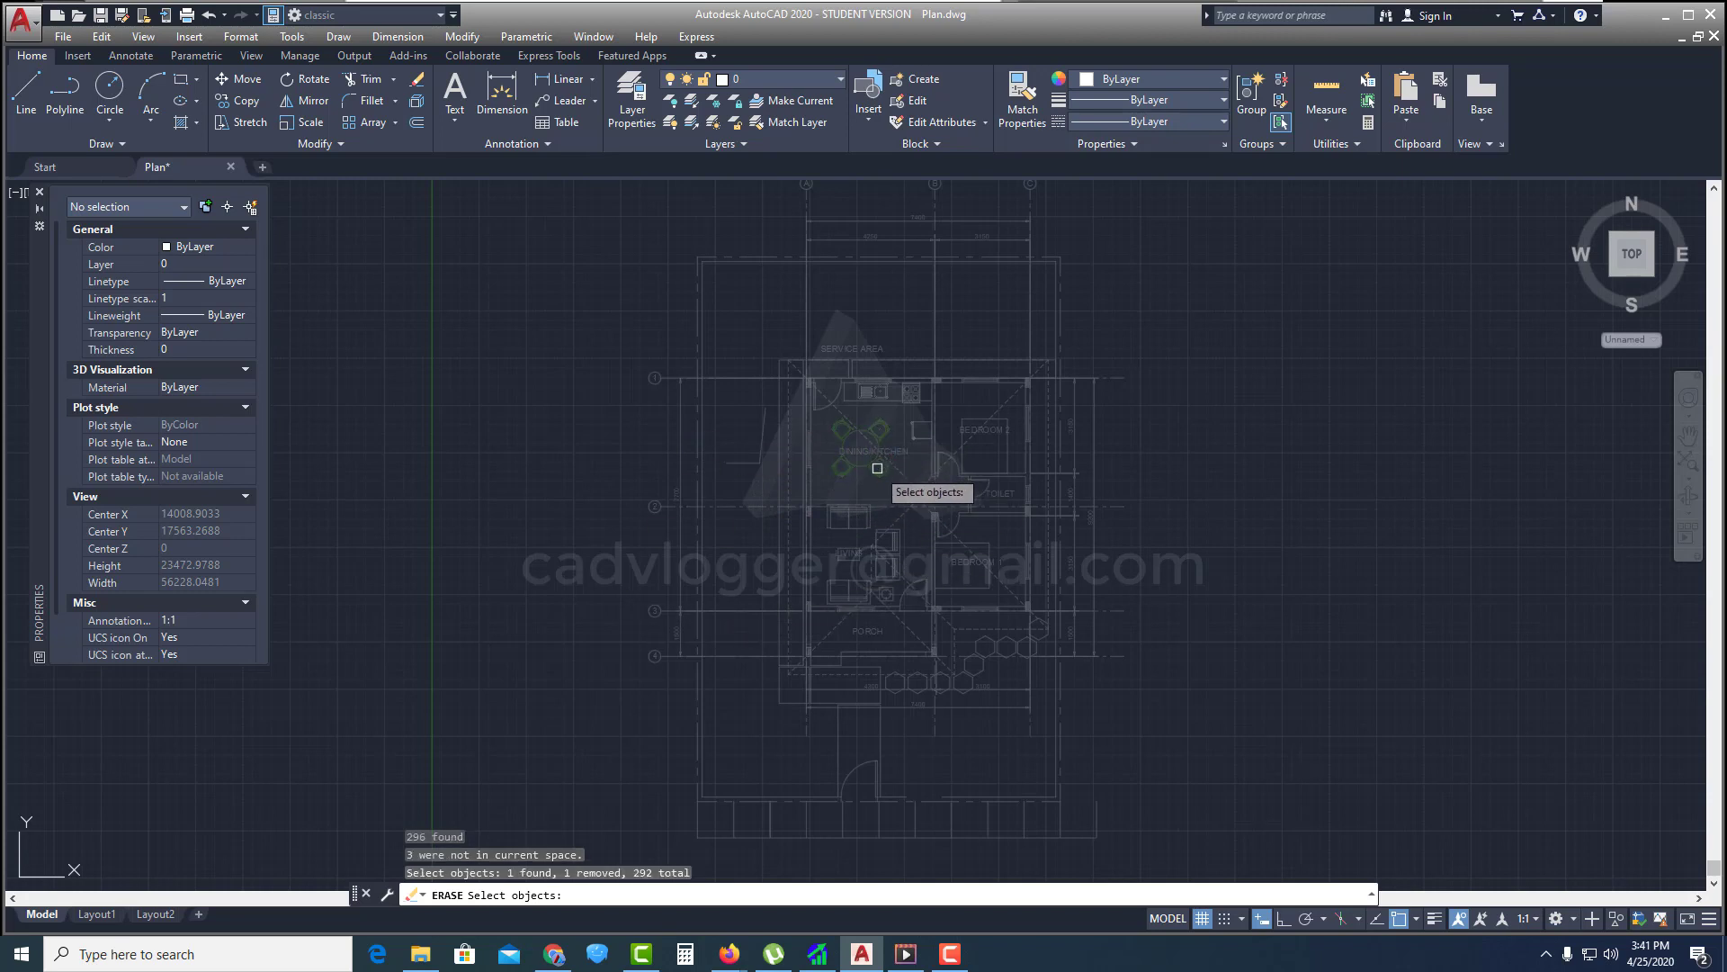
left_click(874, 462)
scroll(872, 460, "up", 4)
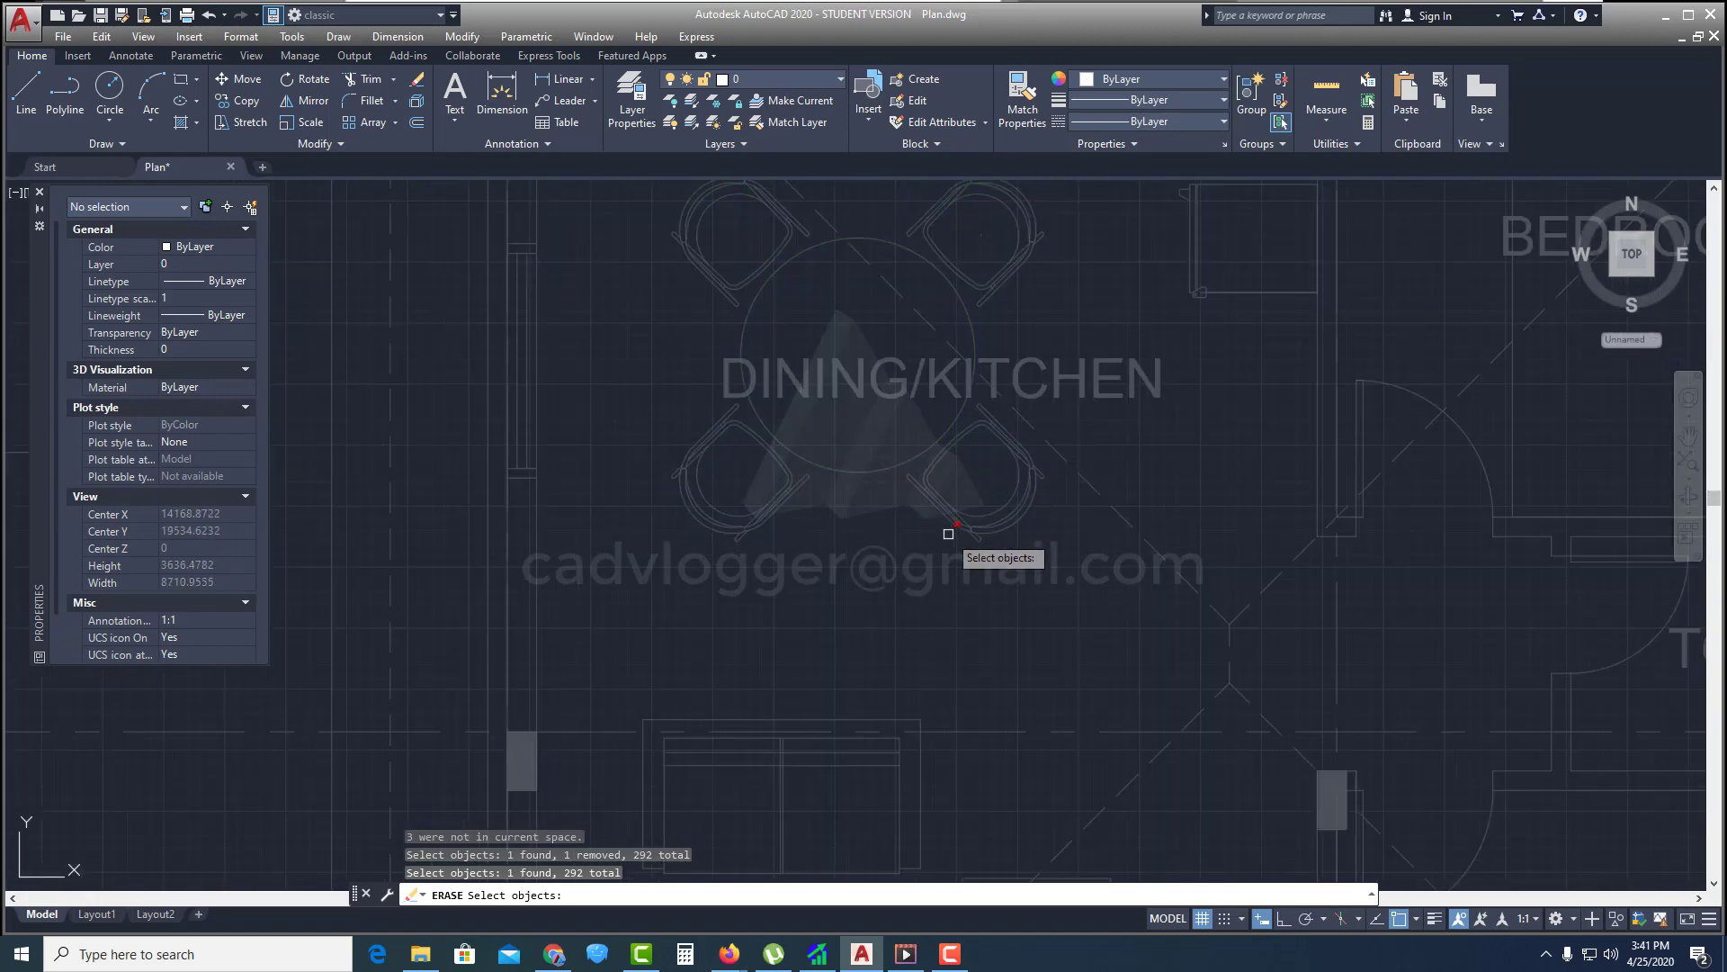
scroll(940, 527, "down", 2)
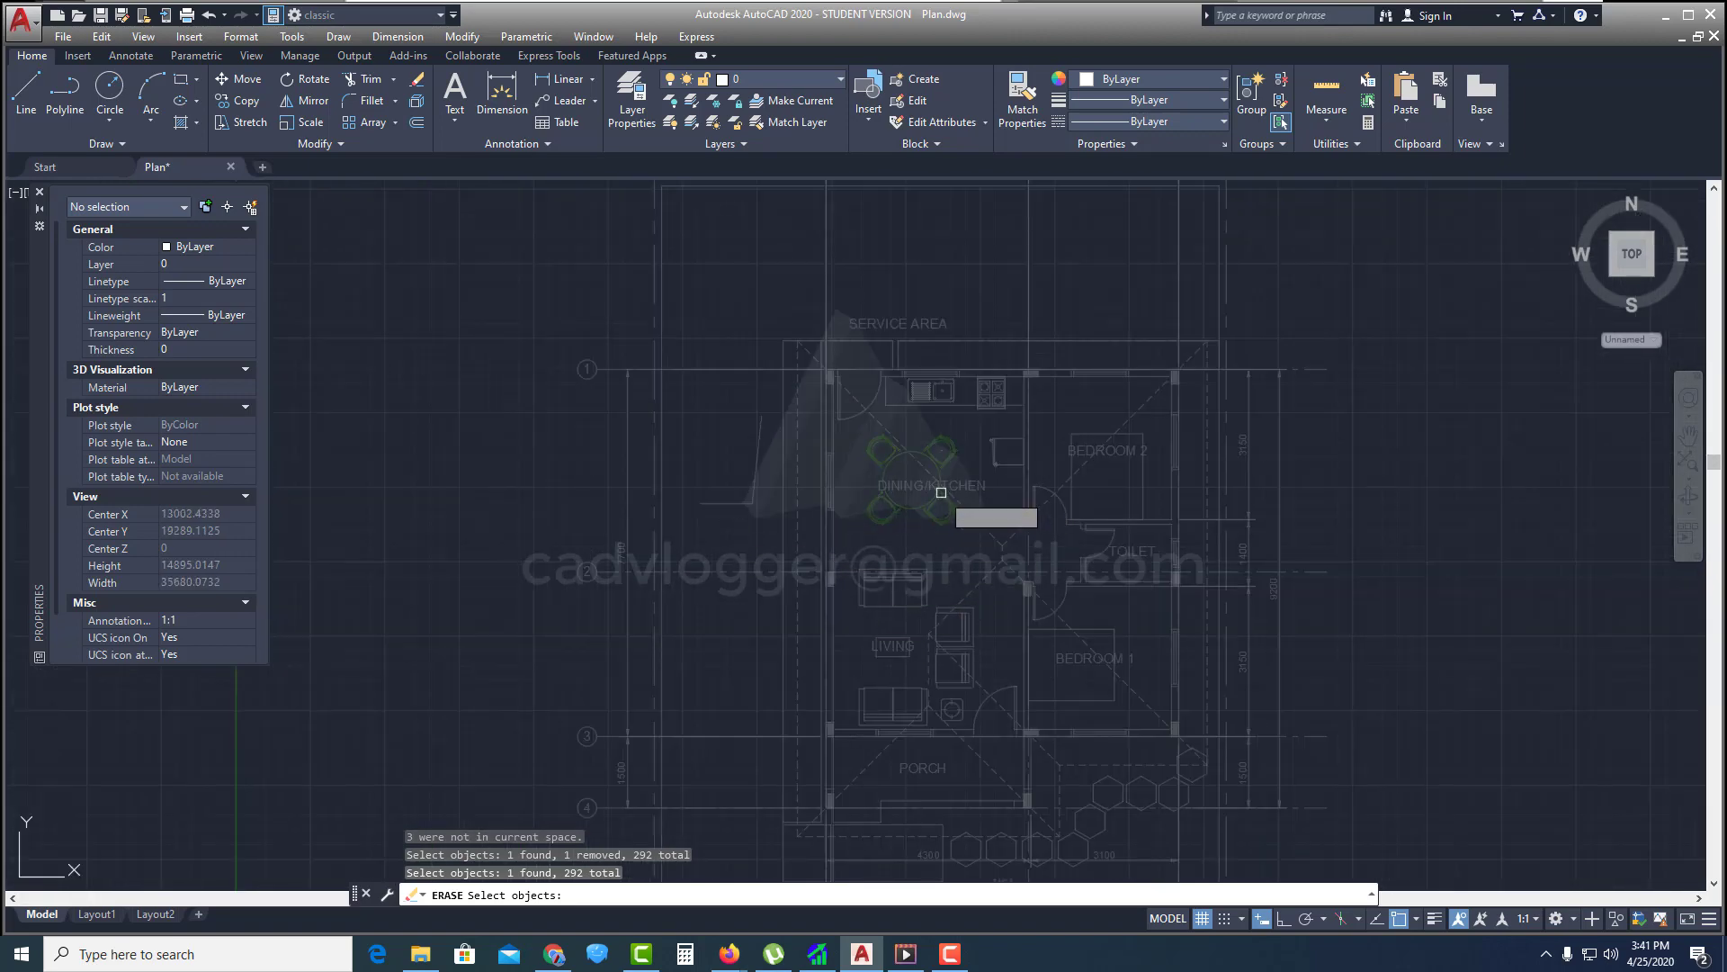
key("Return")
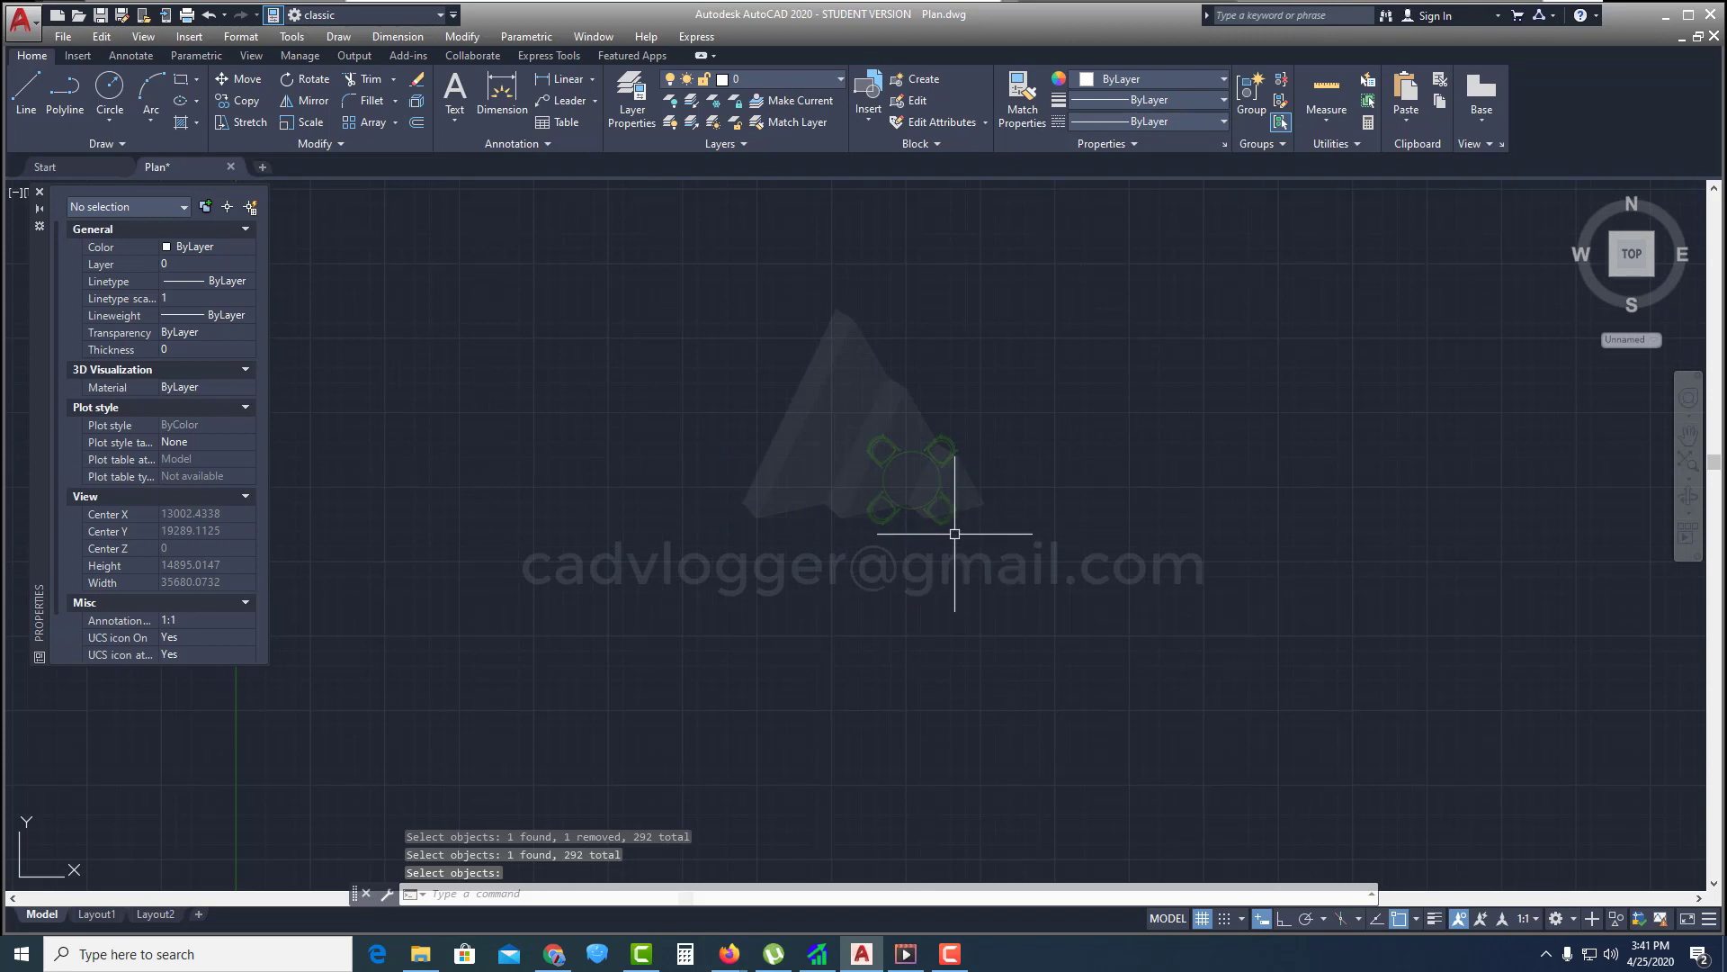
type("u")
key("Return")
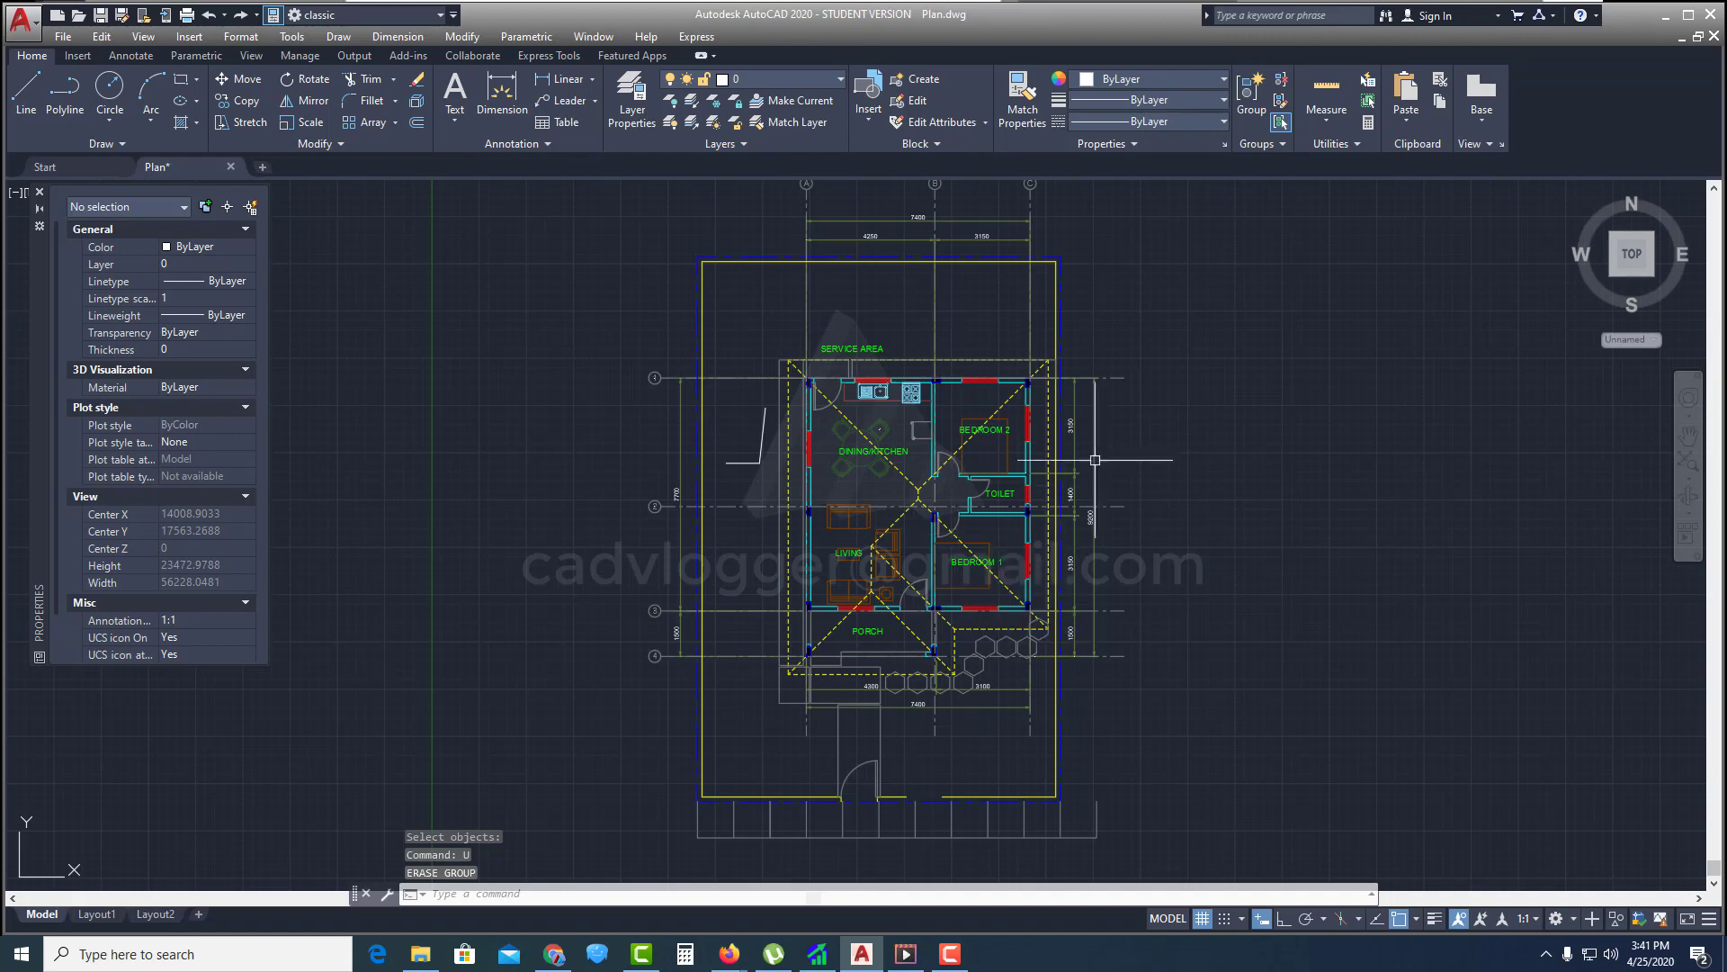
Use Select Similar on the SERVICE AREA label to select all seven room-name texts
scroll(954, 534, "up", 1)
scroll(1000, 469, "up", 3)
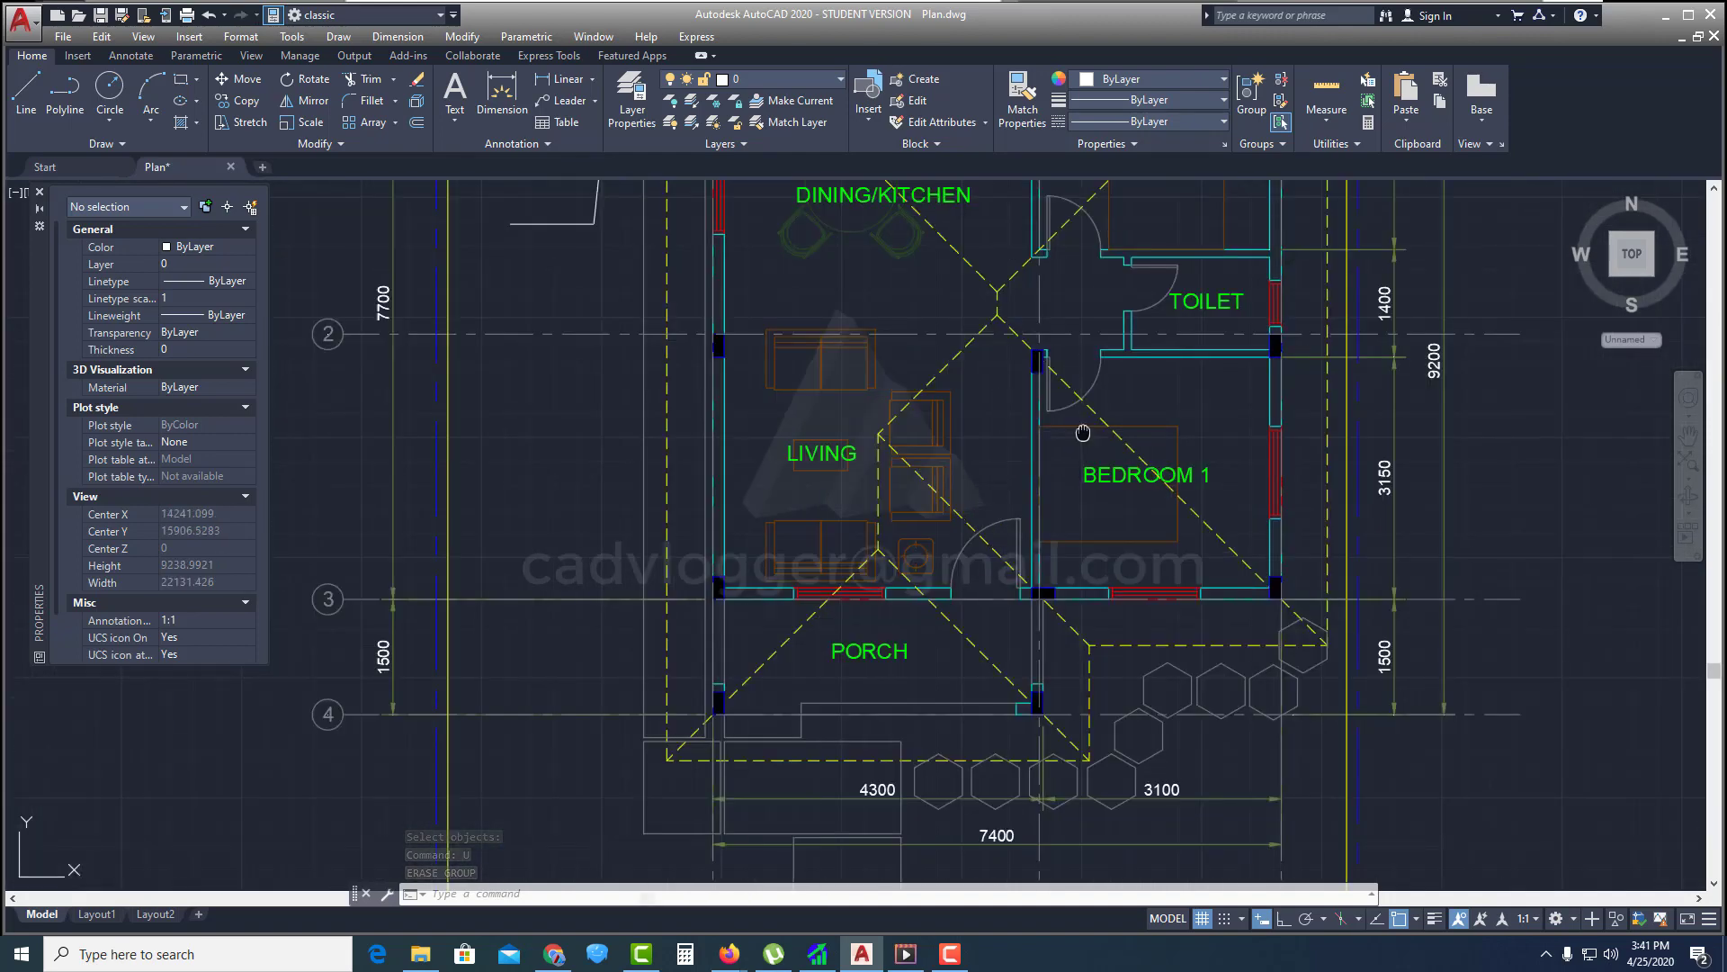
middle_click_drag(1084, 433, 1030, 486)
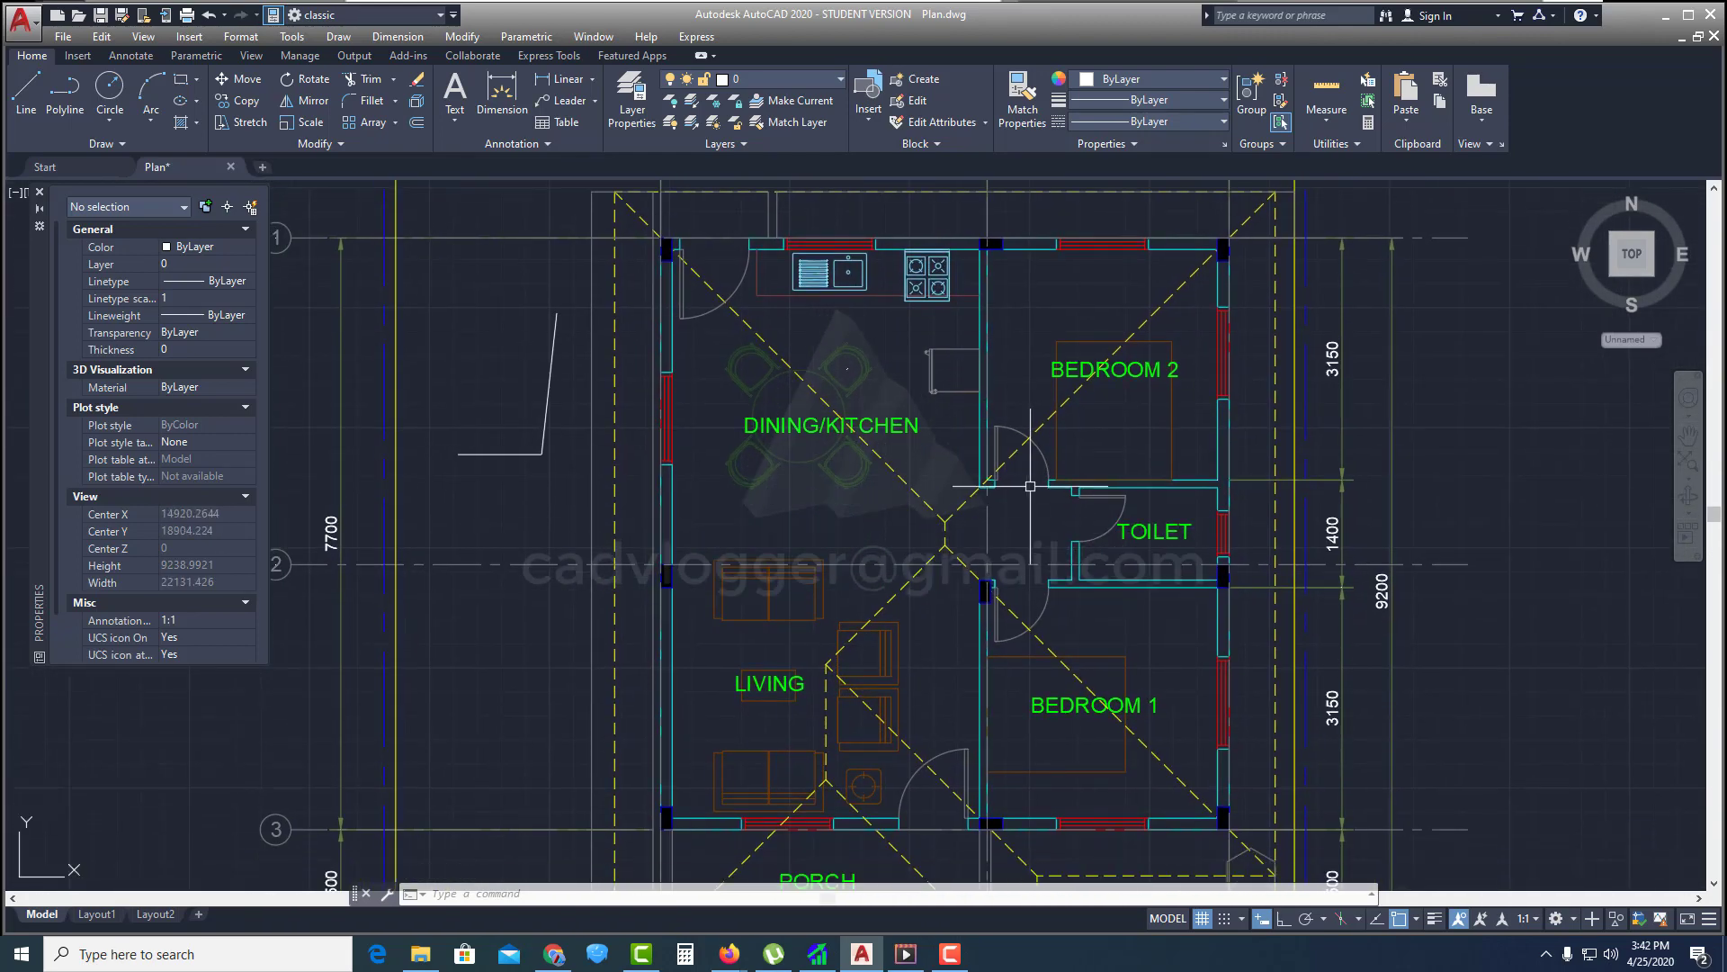
scroll(1025, 485, "down", 2)
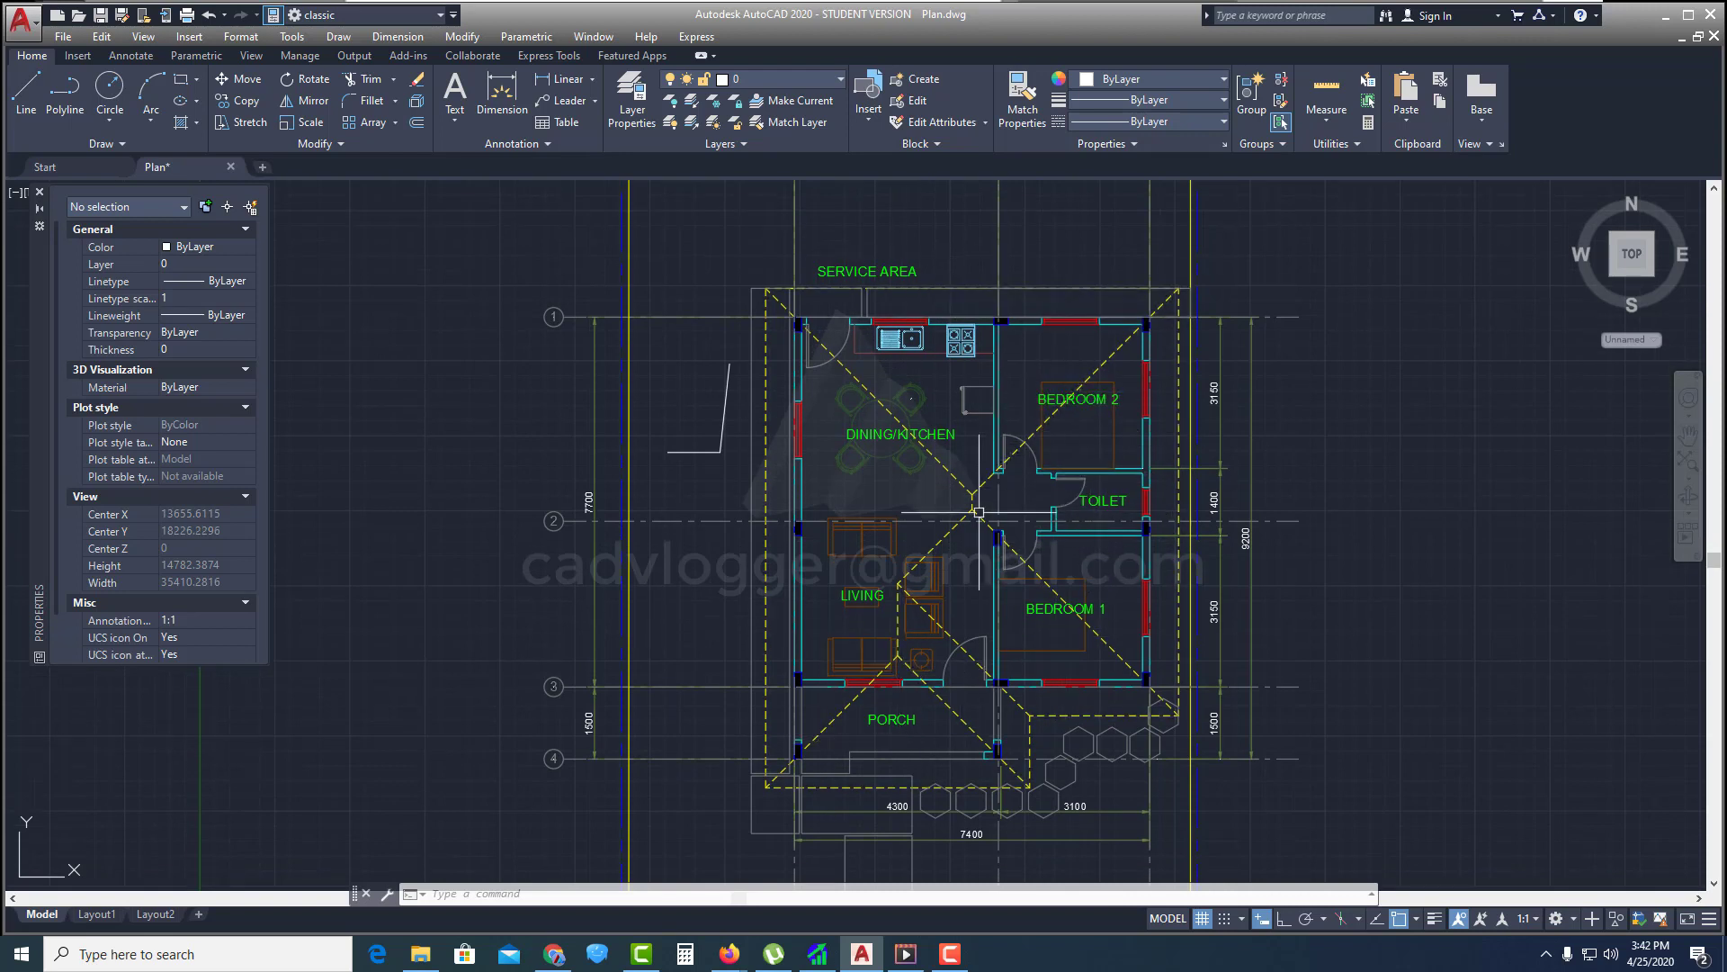
mouse_move(1020, 511)
middle_mouse_down()
mouse_move(1020, 491)
mouse_move(1014, 506)
middle_mouse_up()
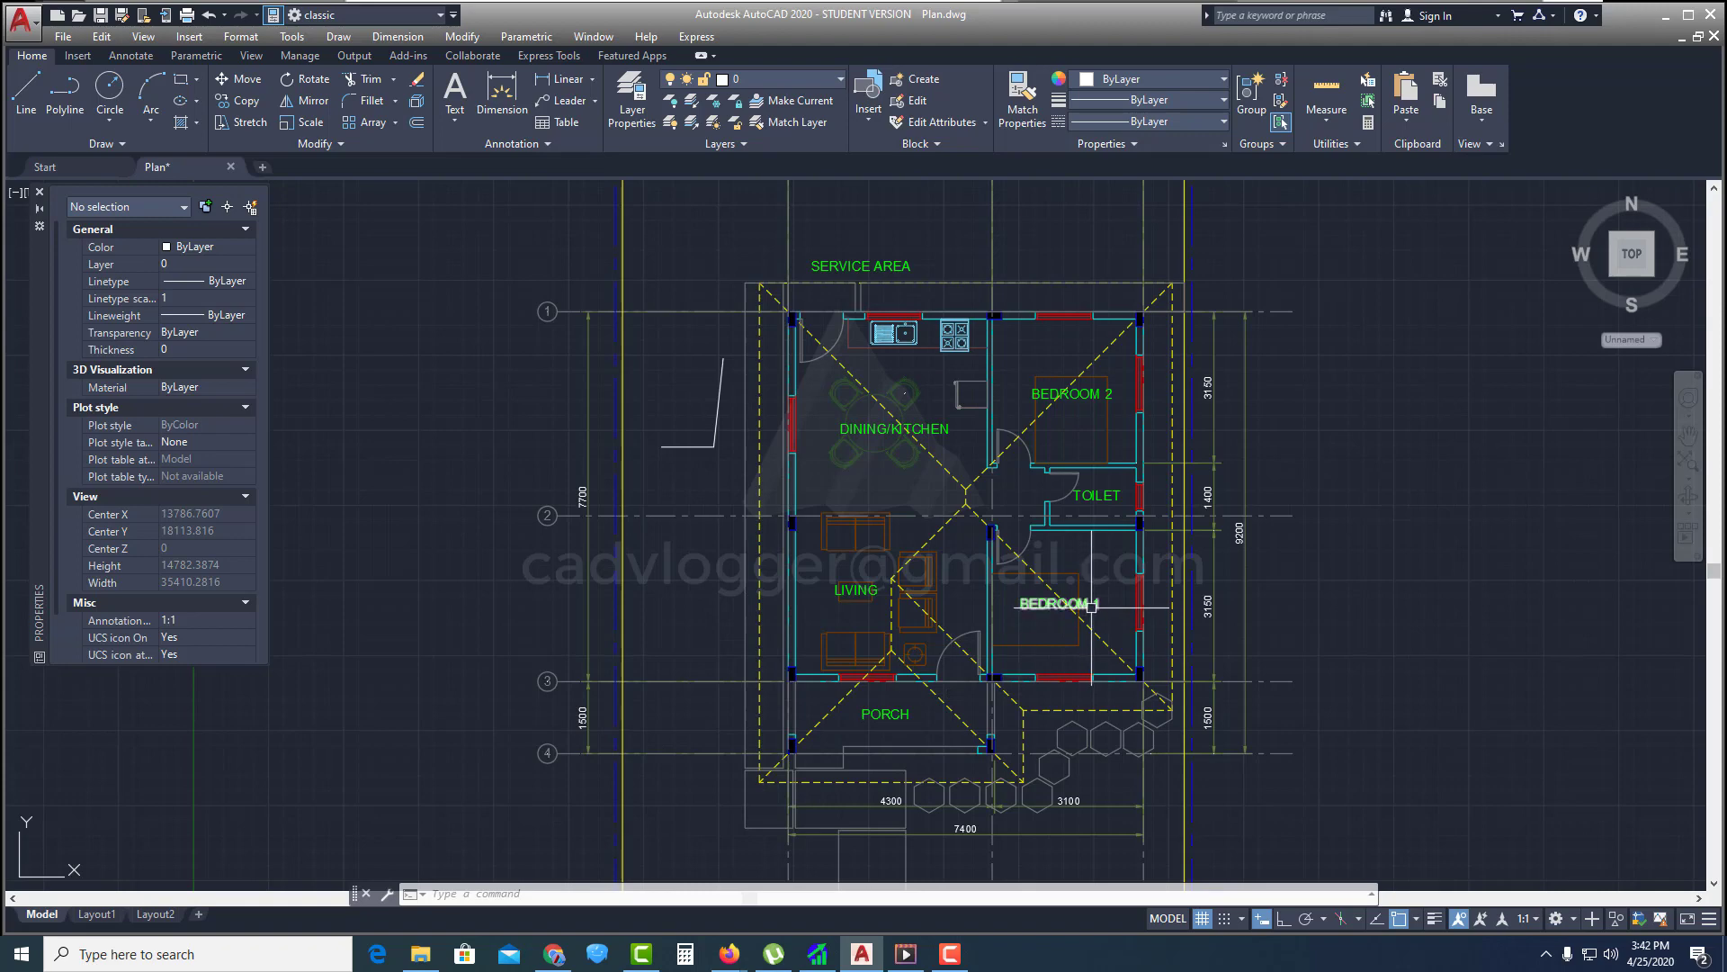
left_click(879, 264)
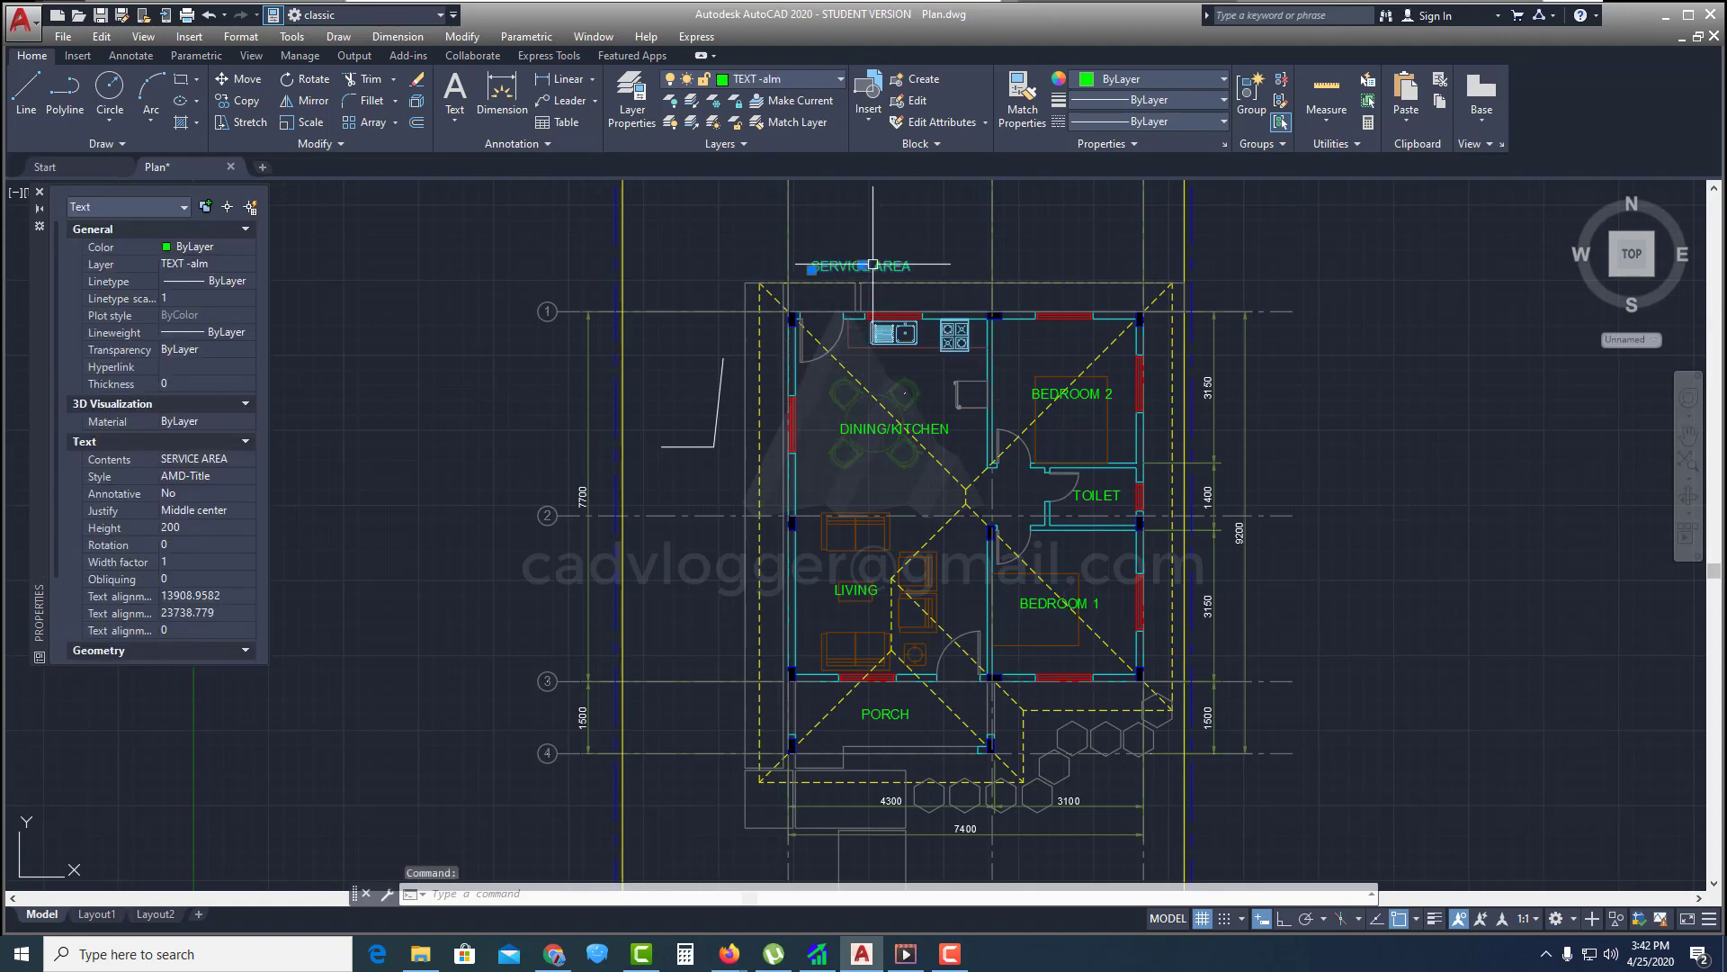
right_click(873, 263)
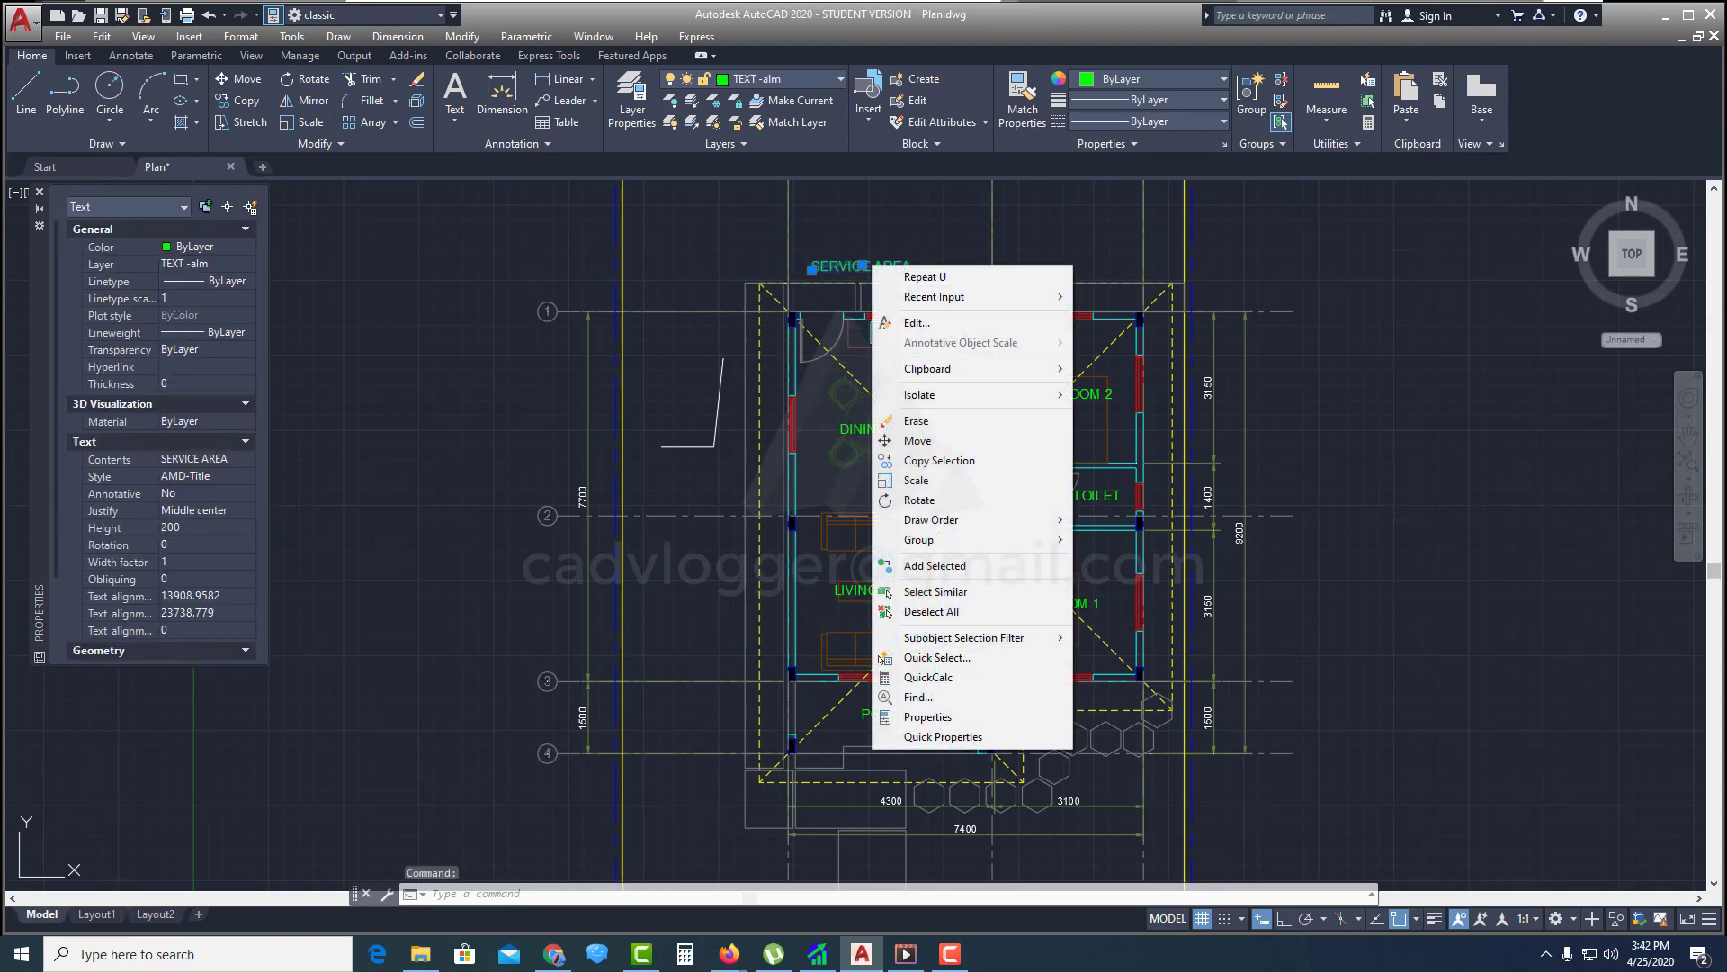
left_click(963, 600)
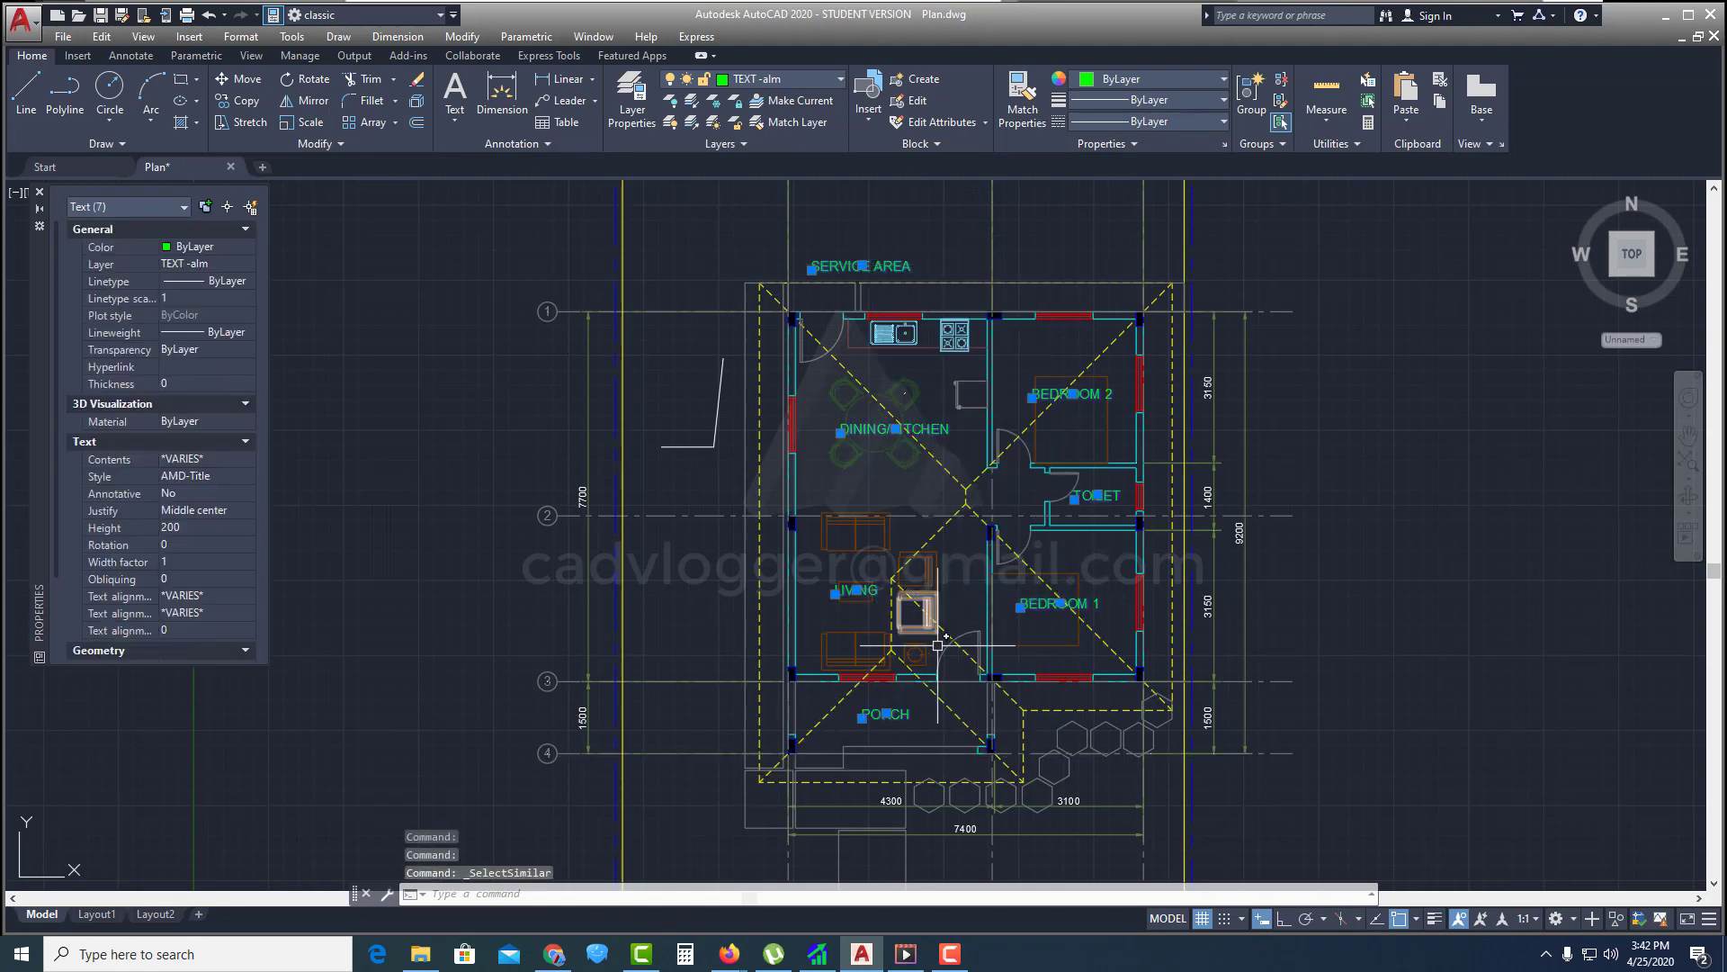
type("m")
key("Return")
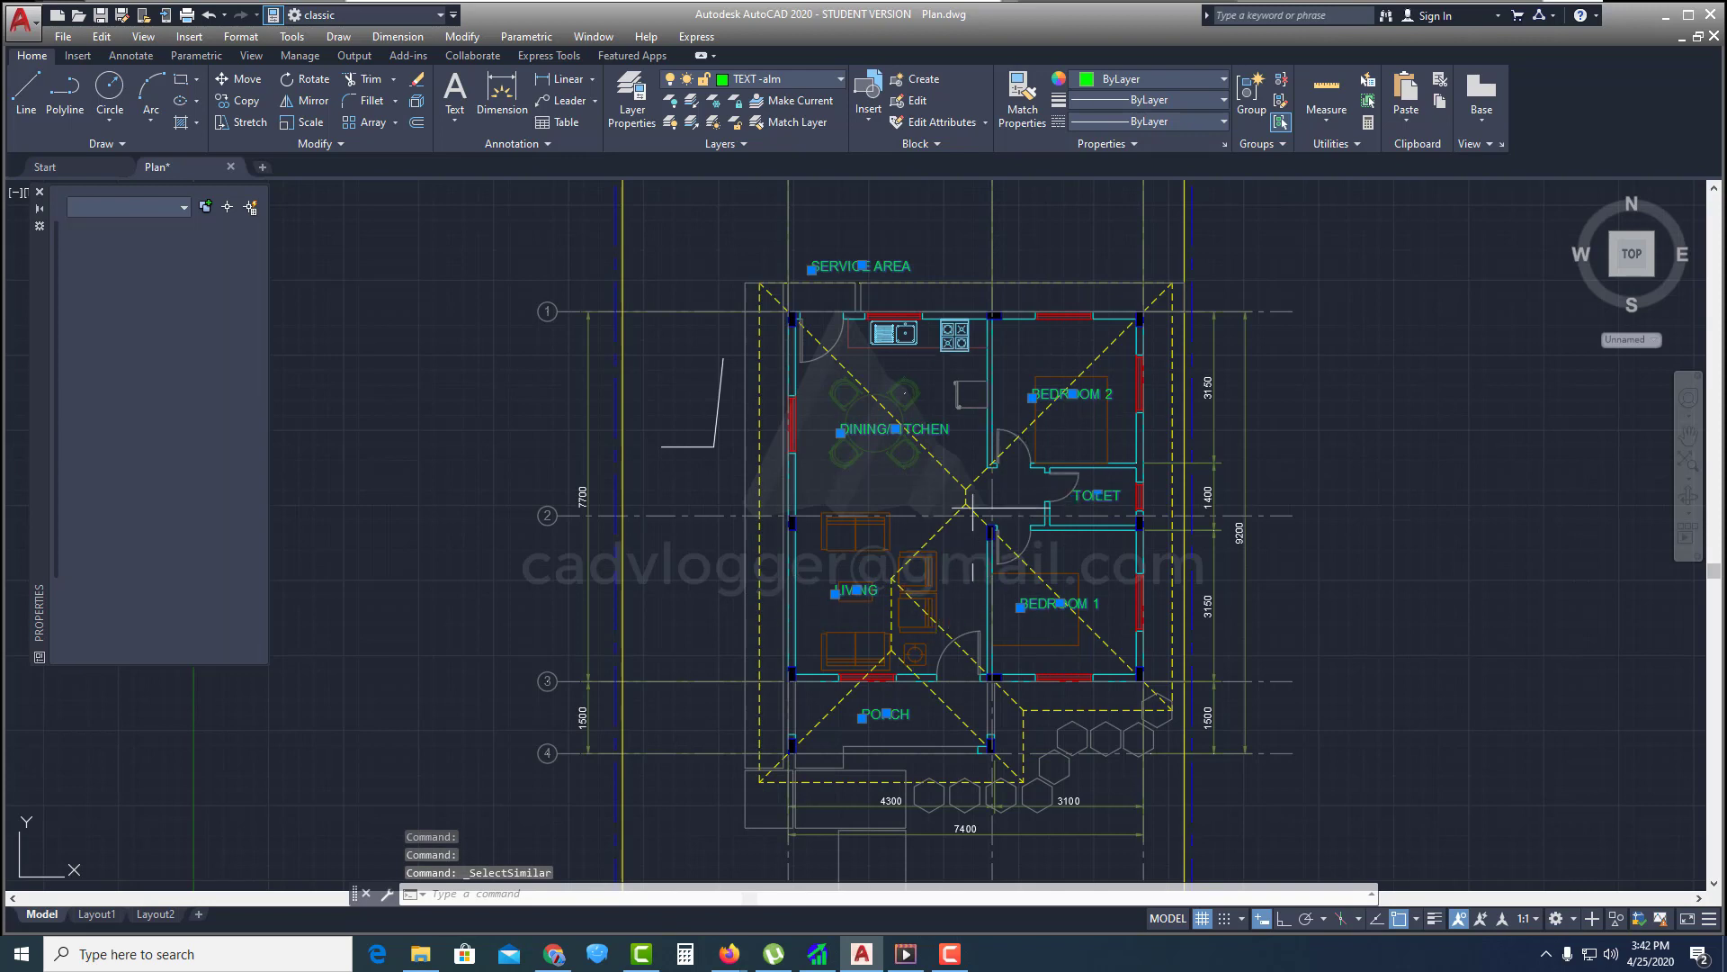
Move the seven room labels to a new position, then undo the move with U
left_click(971, 432)
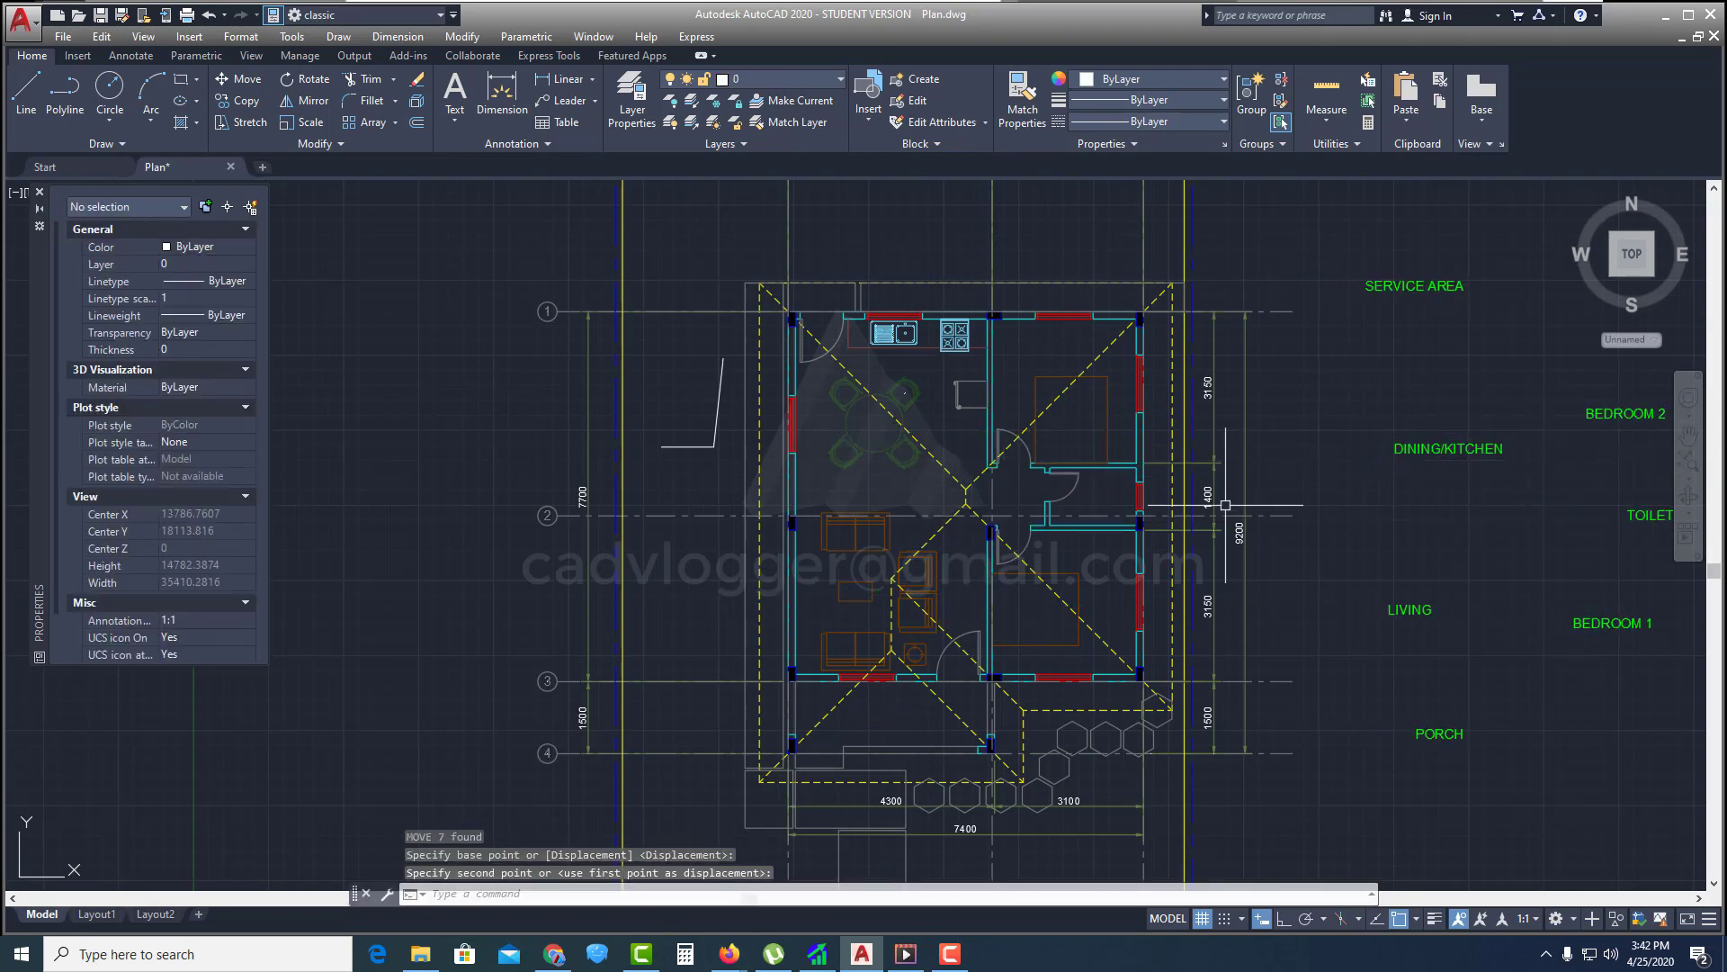
left_click(1109, 540)
type("u")
key("Return")
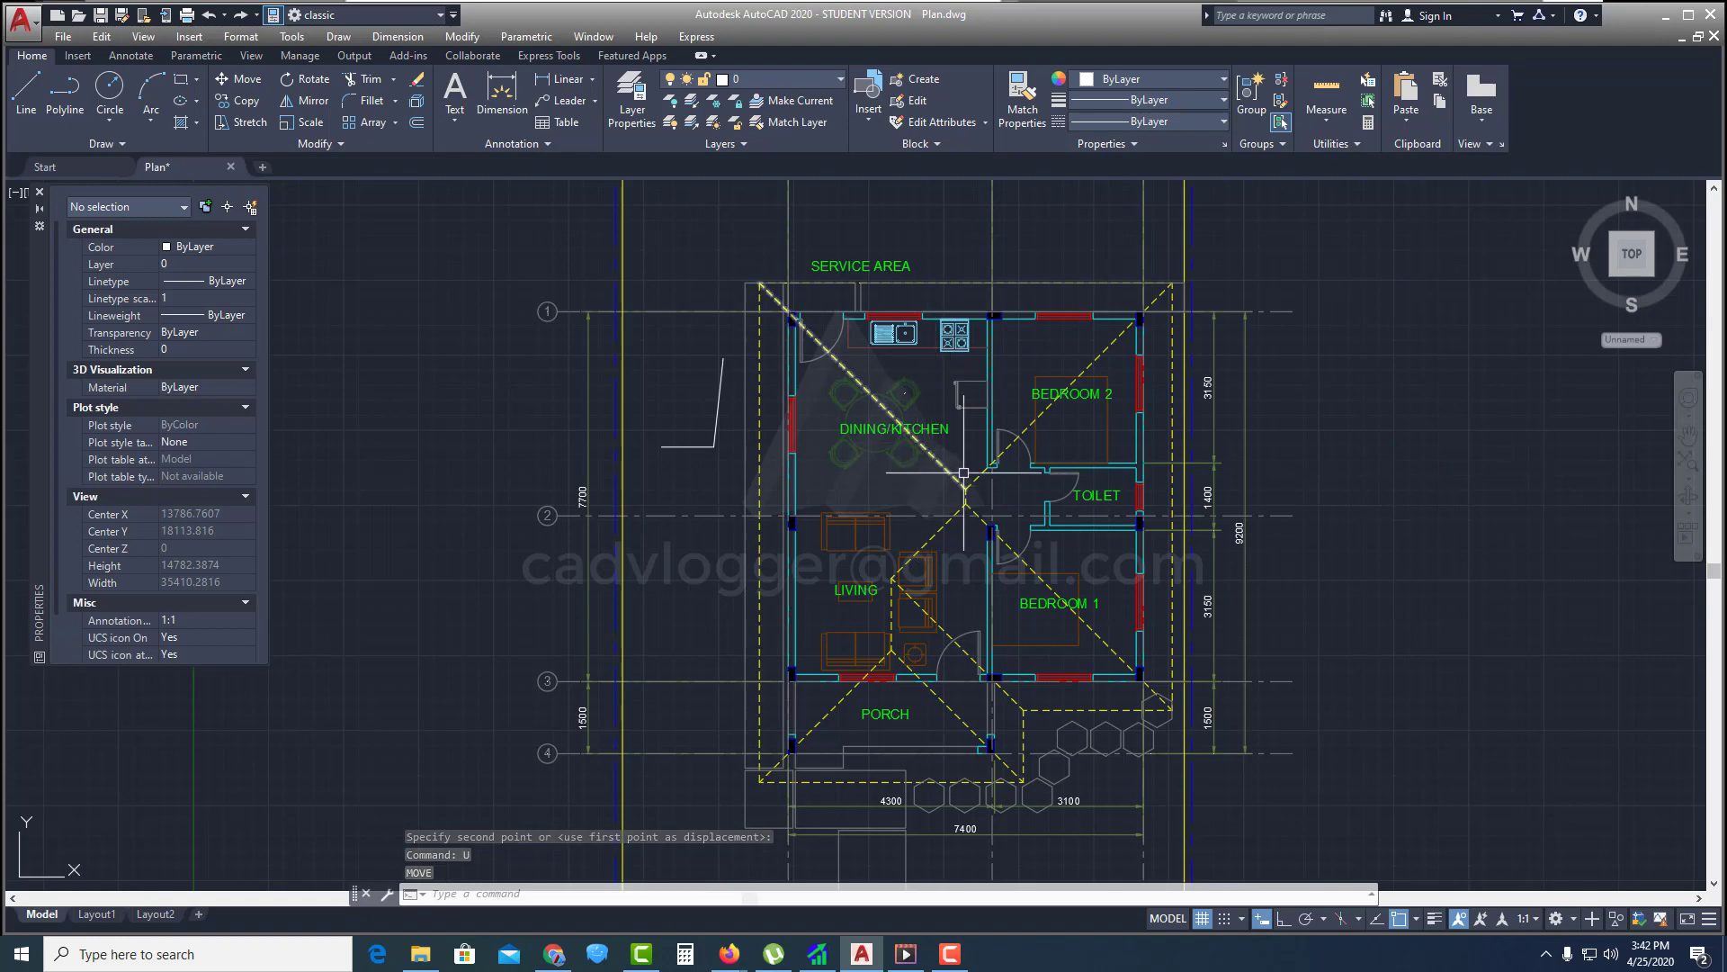
Erase the two stray lines left of the plan, then select the 9200 overall dimension
middle_click_drag(877, 424, 830, 432)
type("e")
key("Return")
left_click(663, 475)
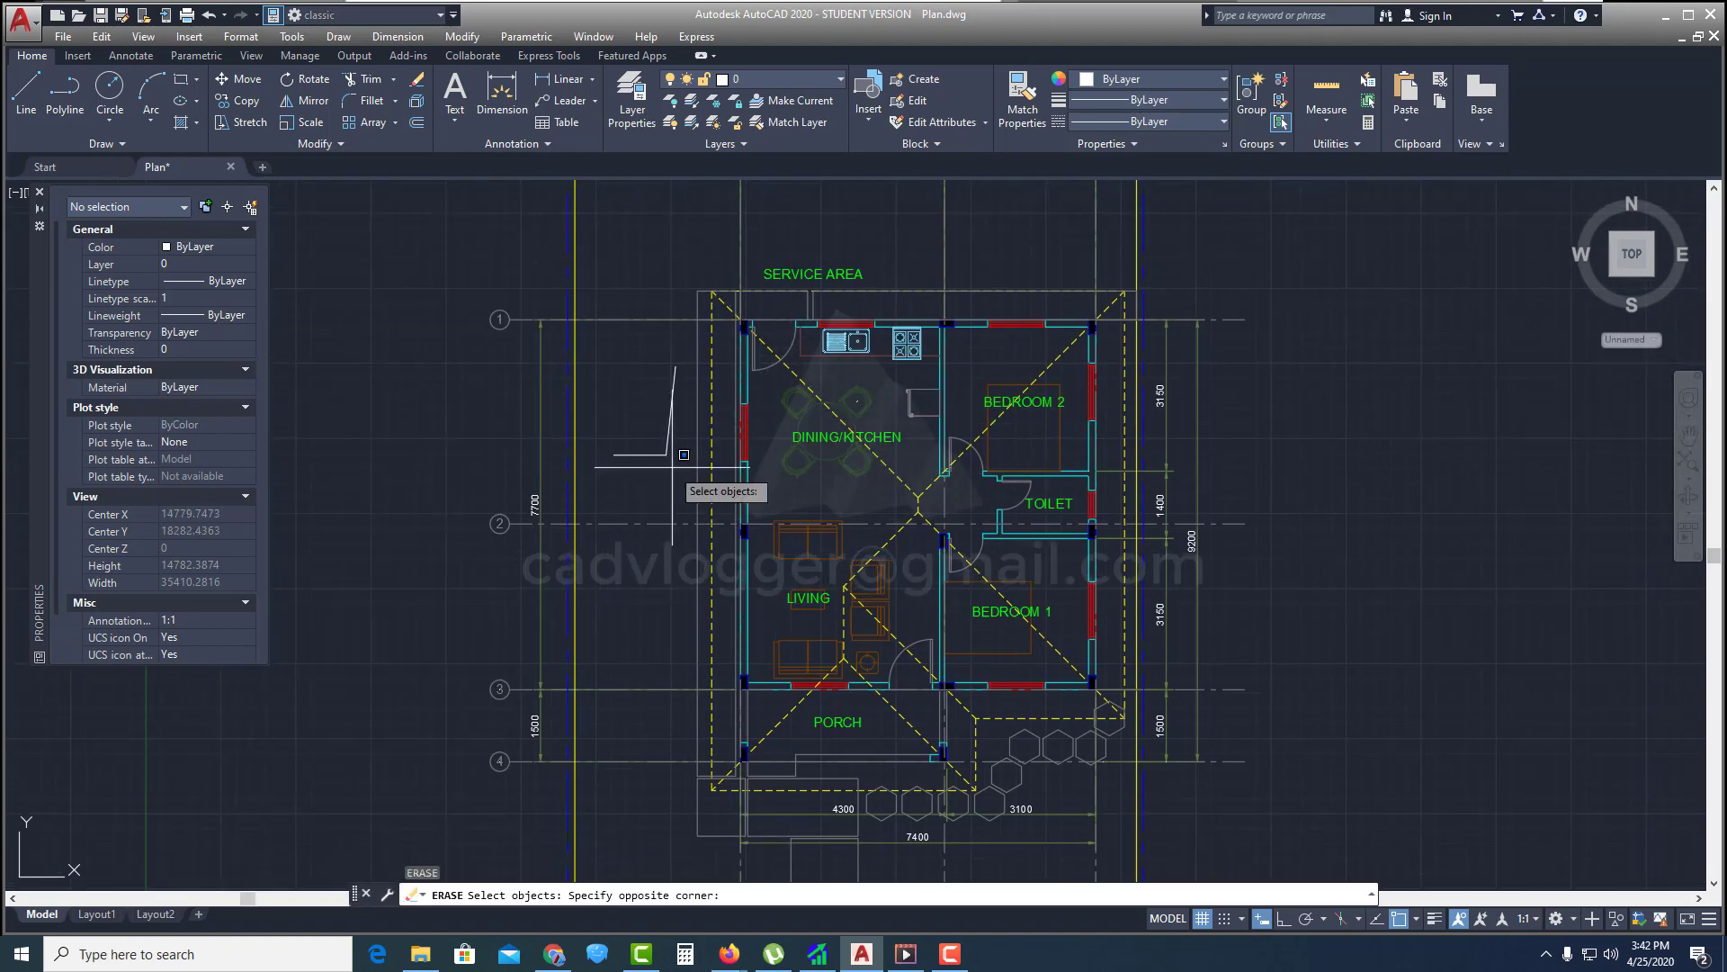
left_click(635, 424)
key("Return")
mouse_move(1125, 493)
middle_mouse_down()
mouse_move(1128, 468)
mouse_move(1113, 490)
middle_mouse_up()
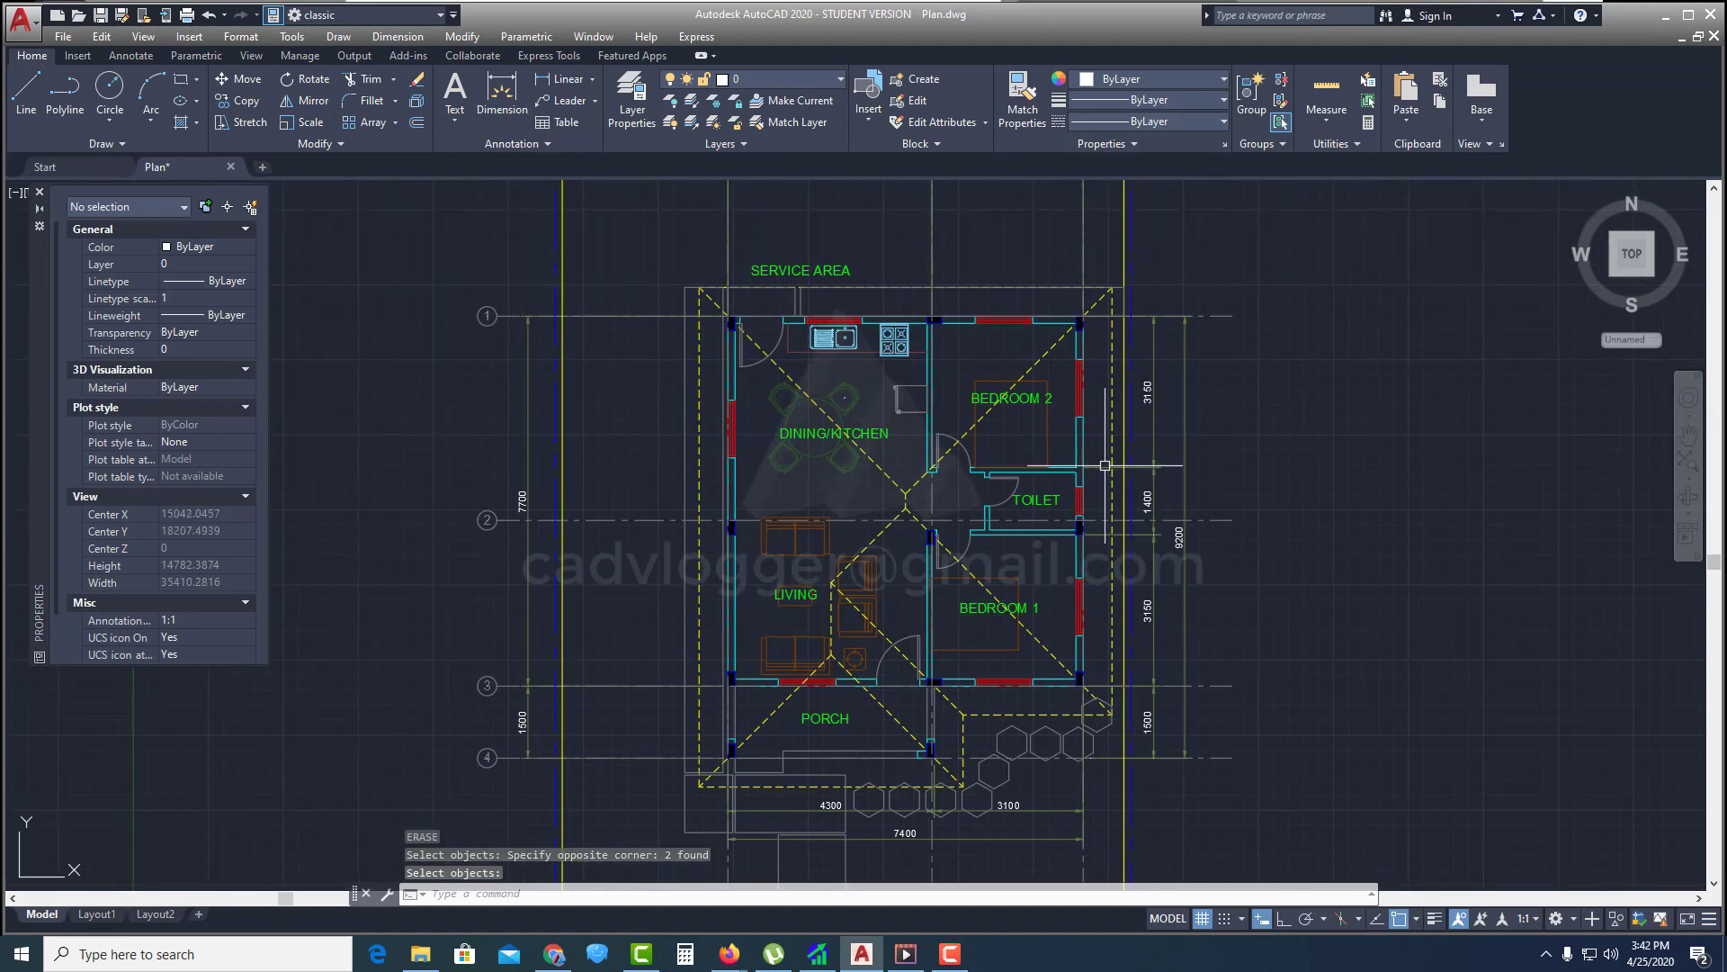
left_click(1180, 410)
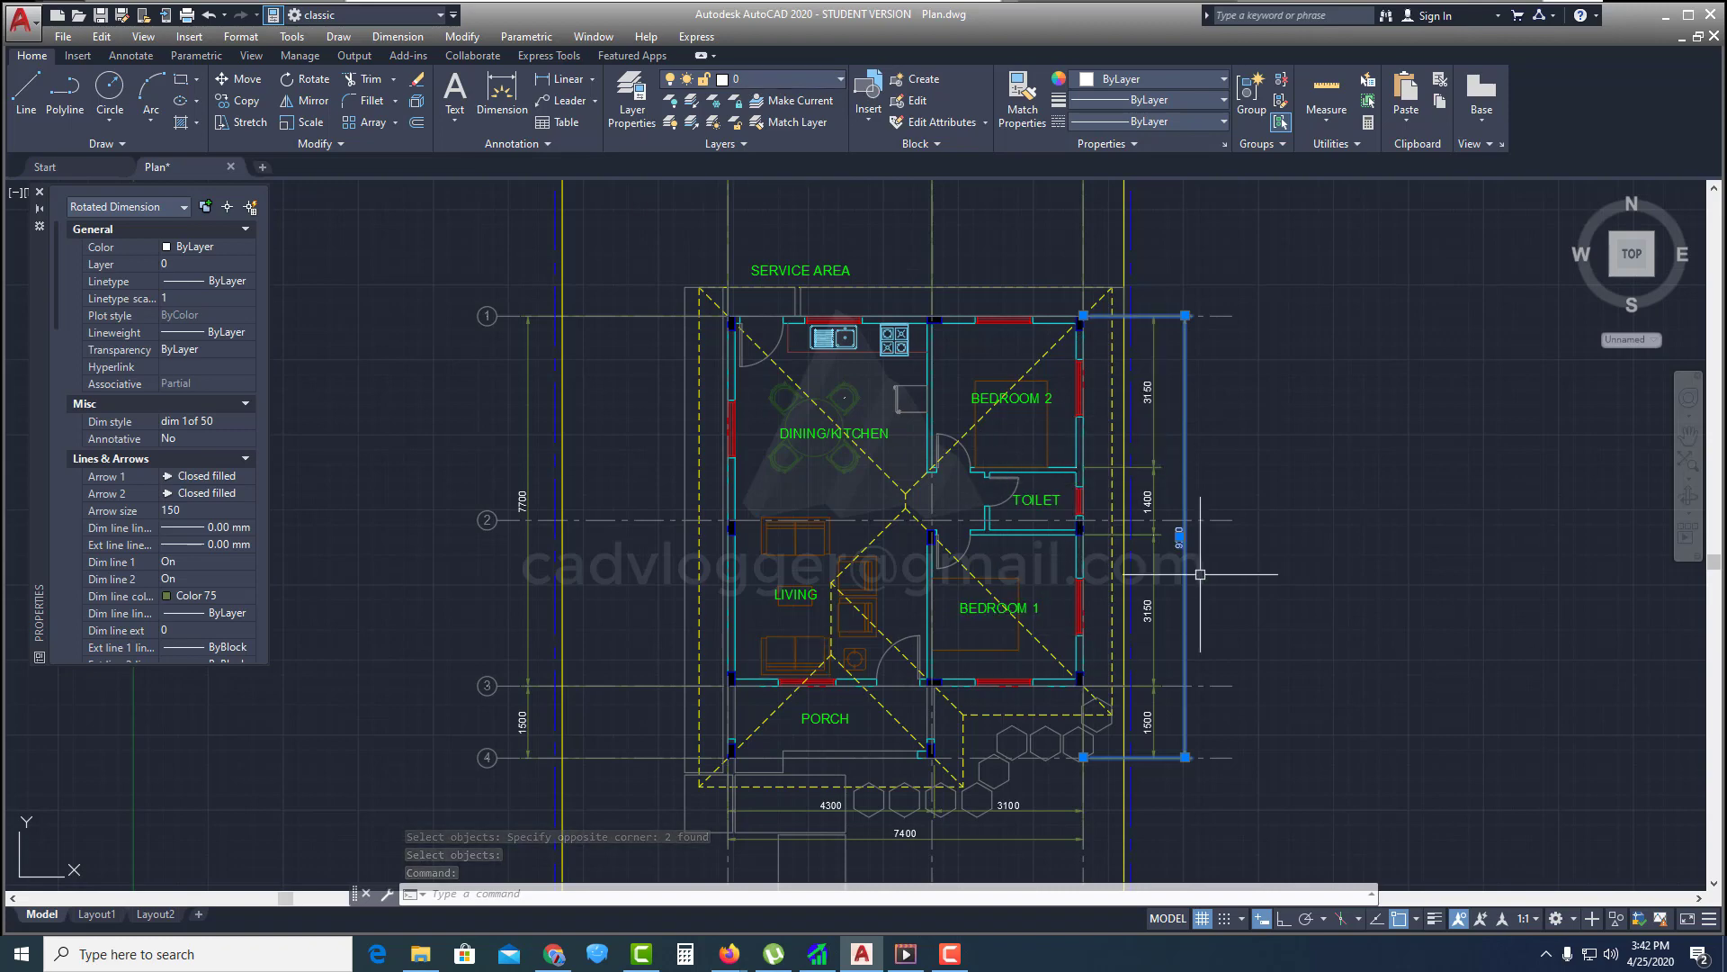
scroll(816, 563, "down", 2)
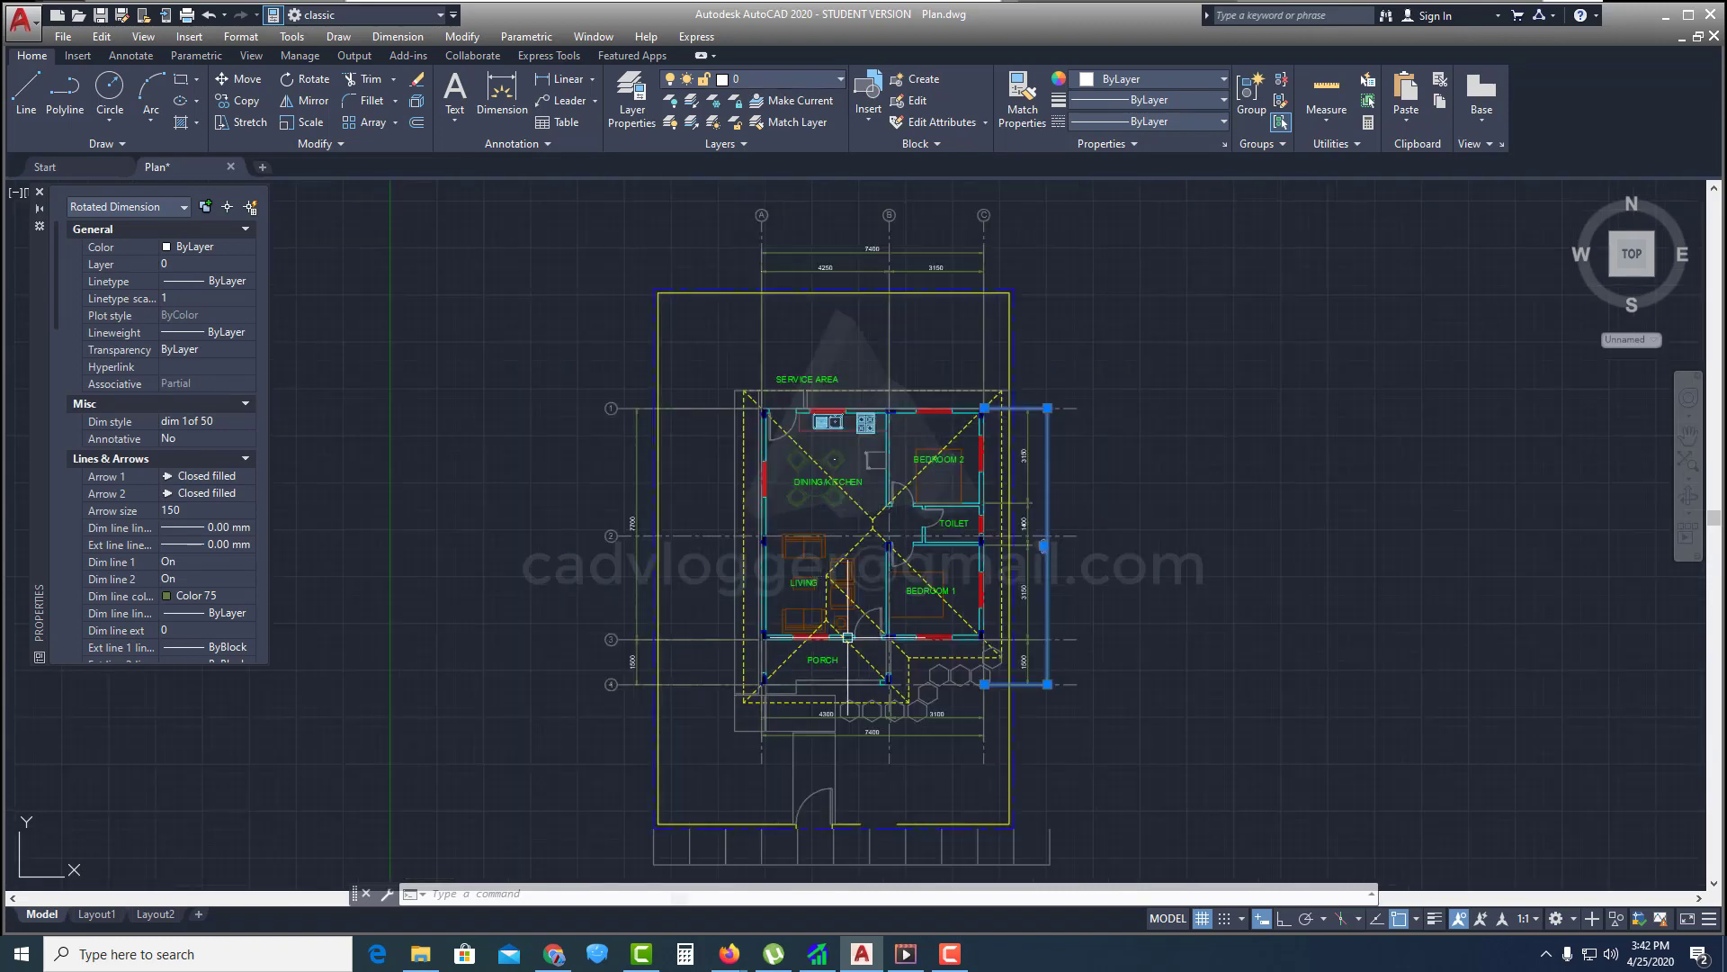
scroll(1043, 461, "up", 3)
mouse_move(998, 486)
middle_mouse_down()
mouse_move(1256, 368)
mouse_move(1257, 448)
middle_mouse_up()
scroll(1256, 393, "down", 2)
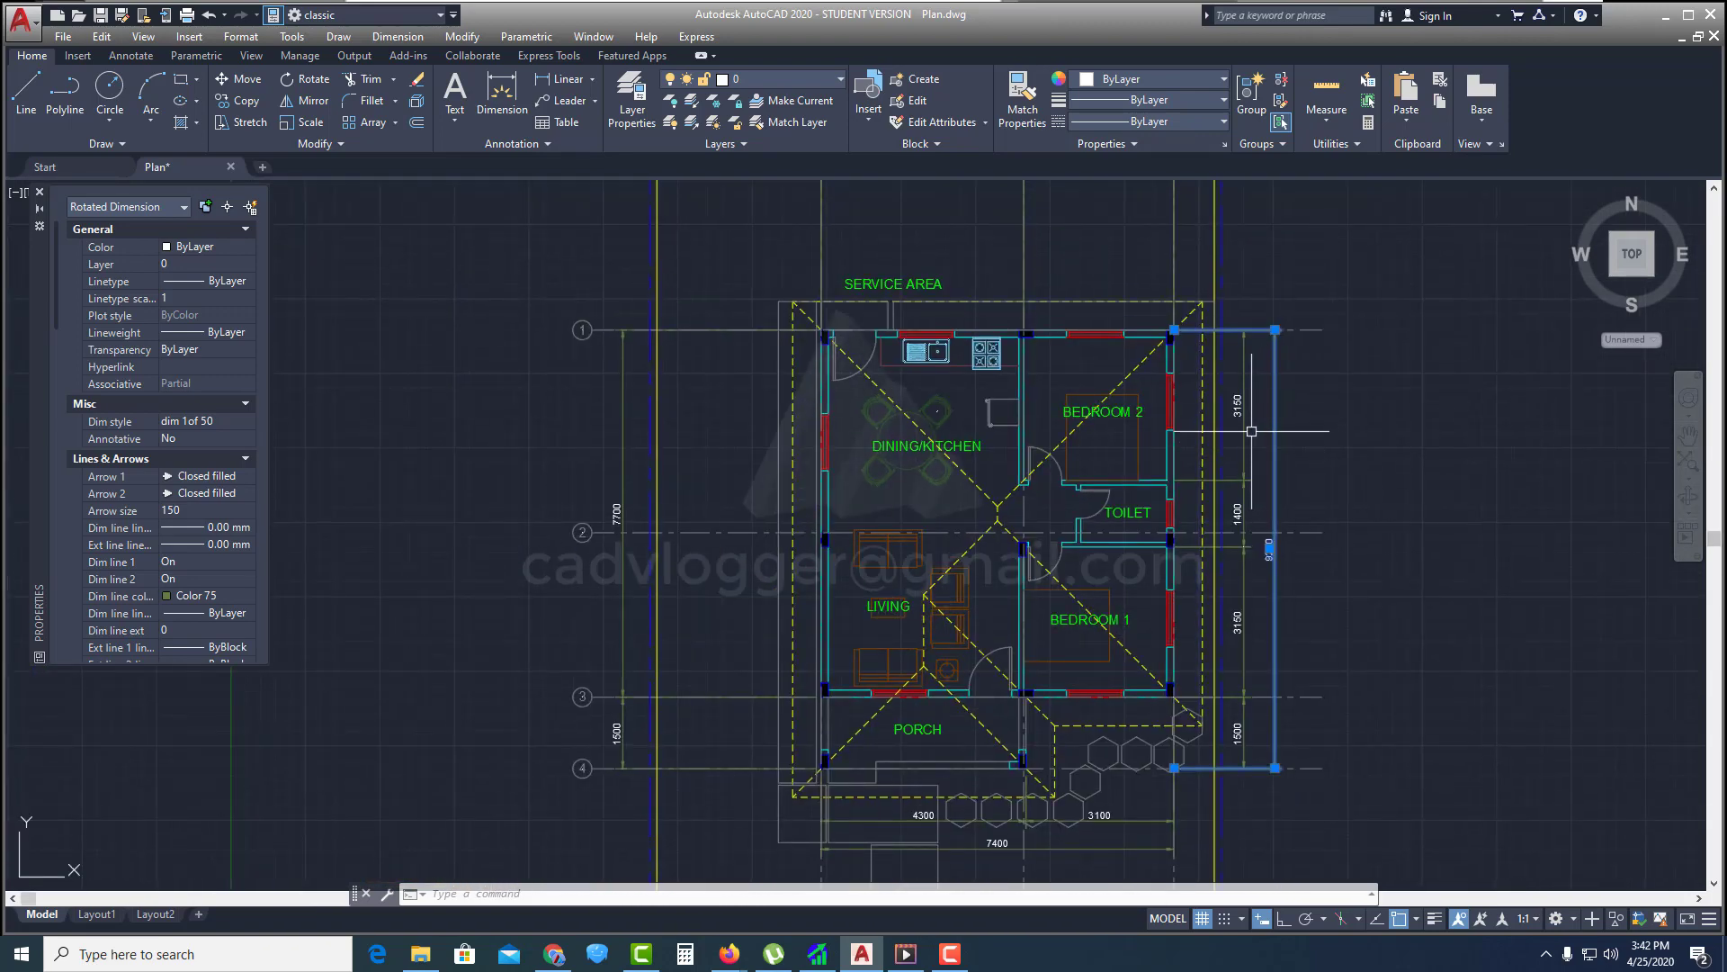
right_click(1275, 404)
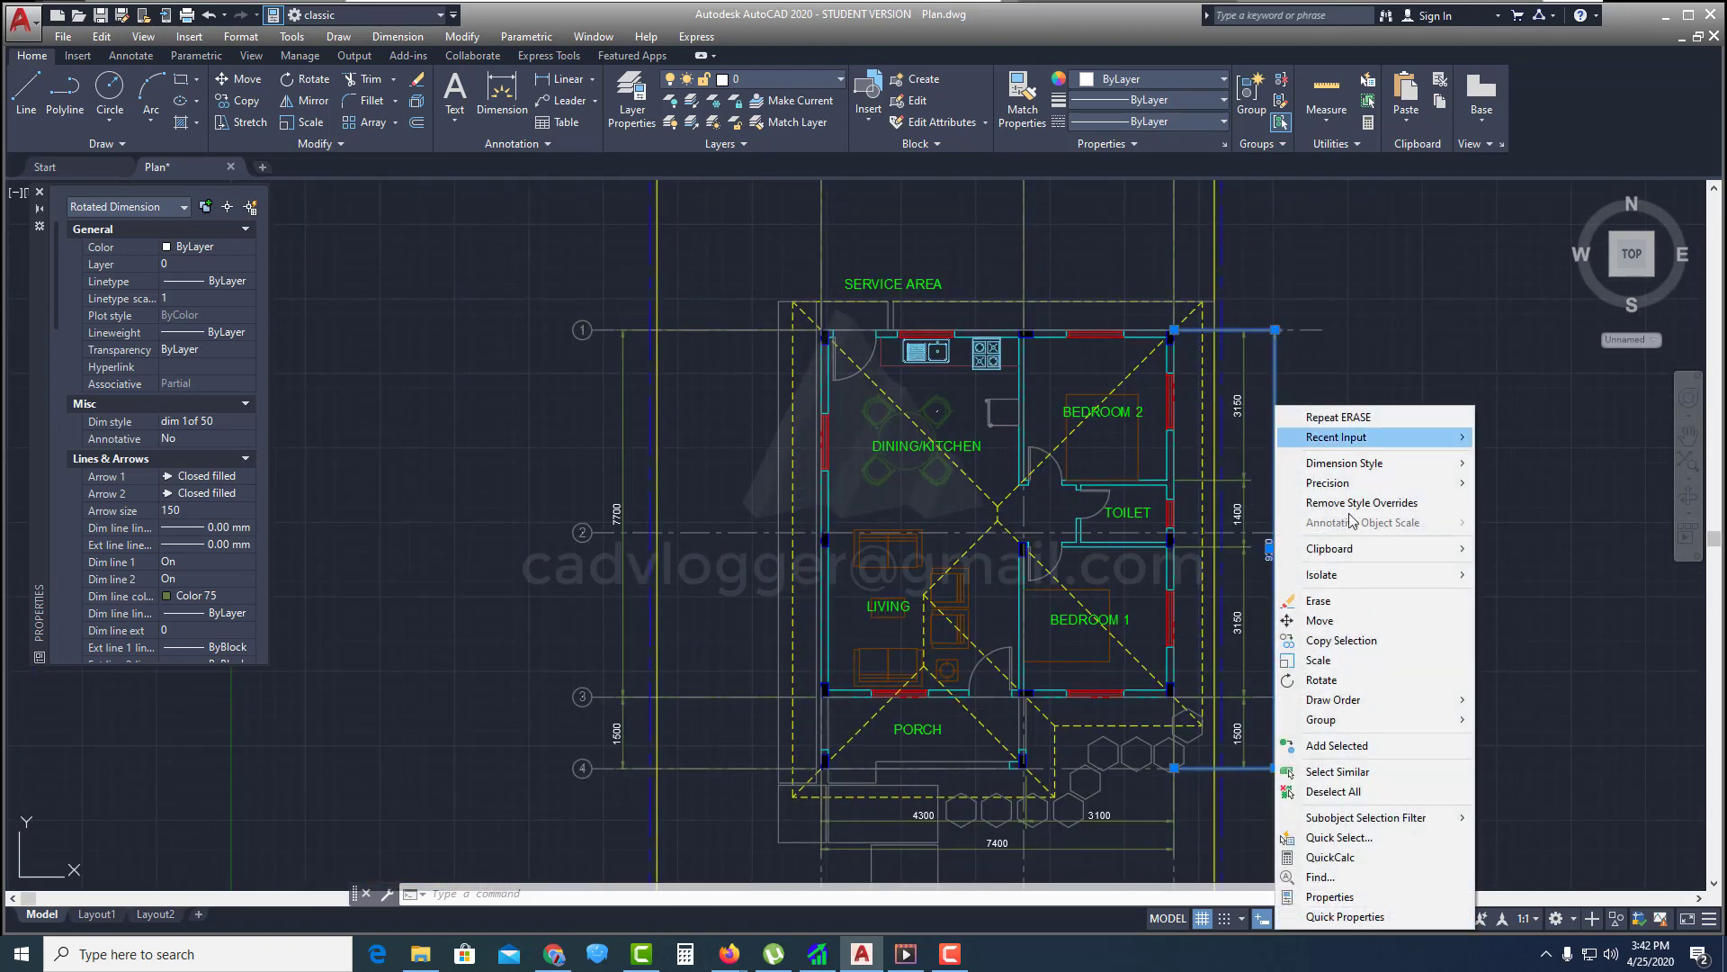
left_click(1347, 775)
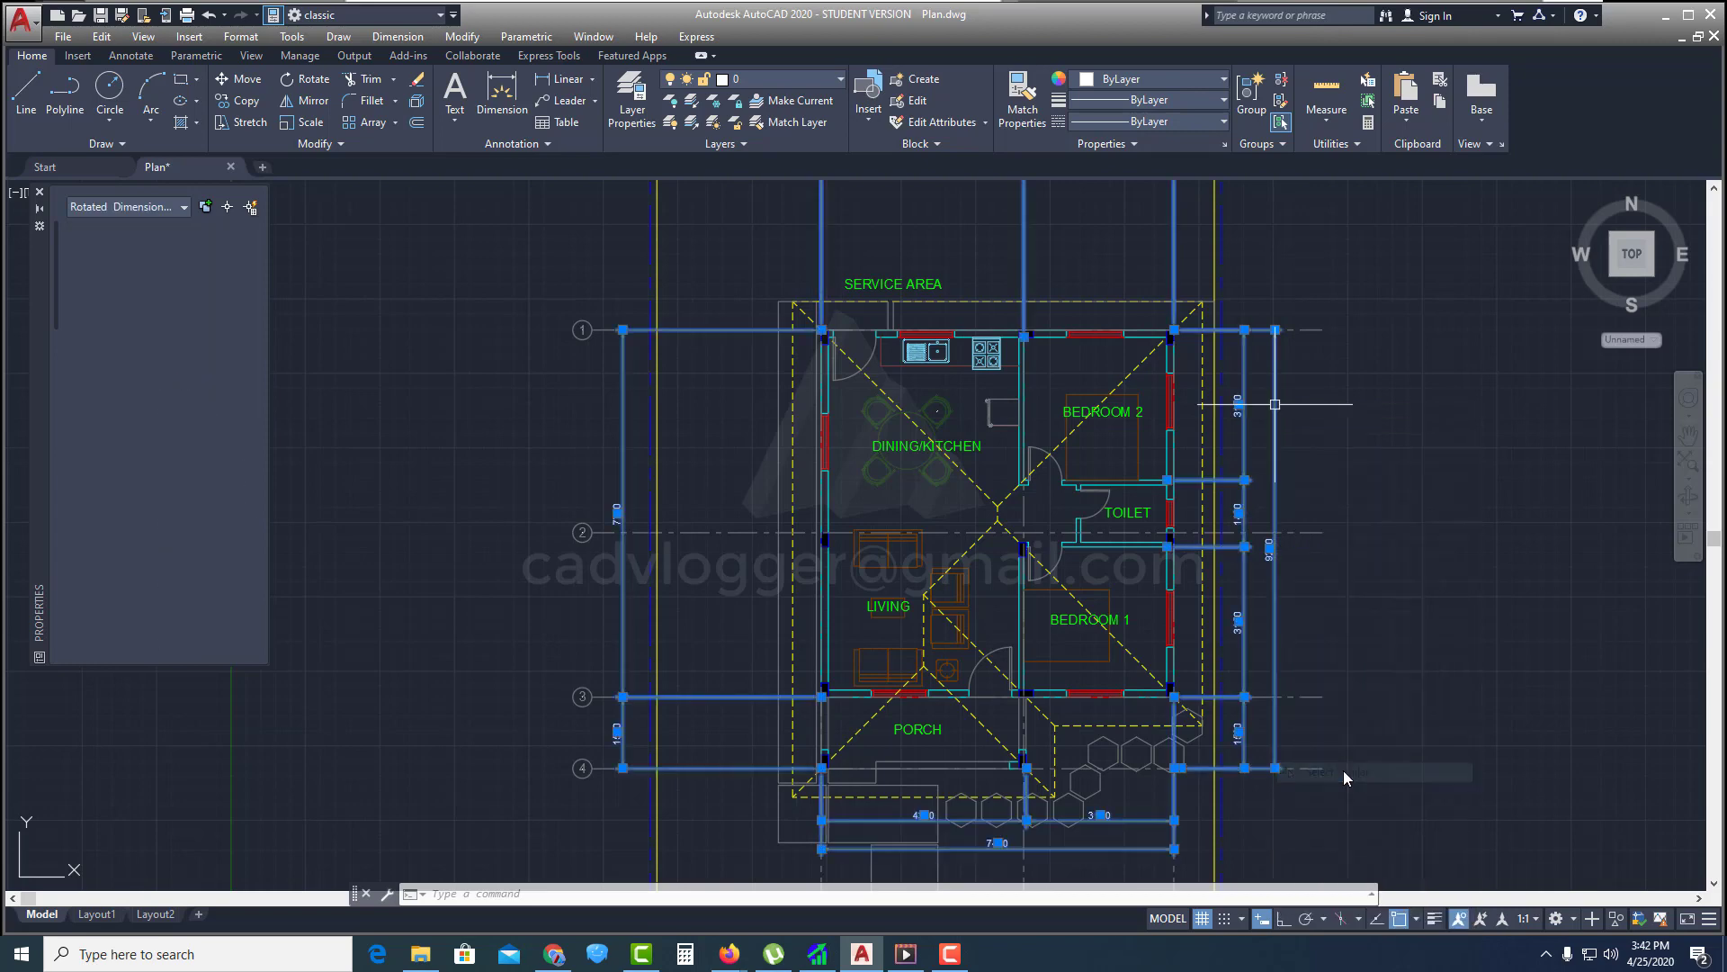
scroll(936, 593, "down", 2)
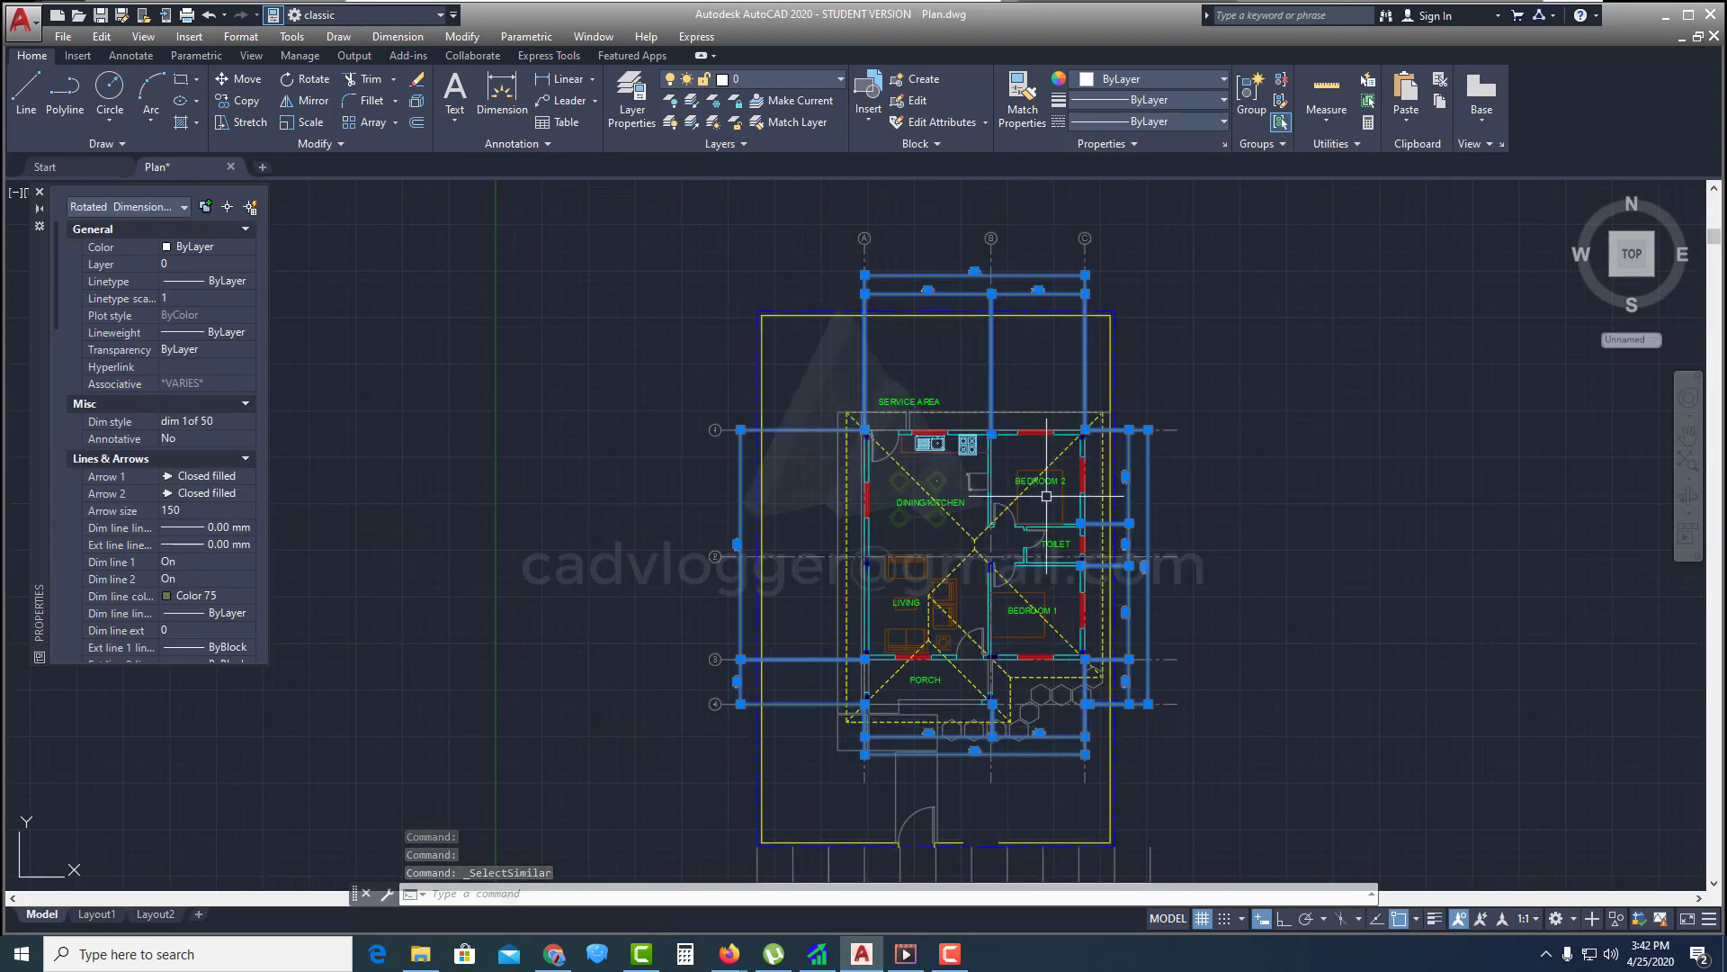
left_click(821, 77)
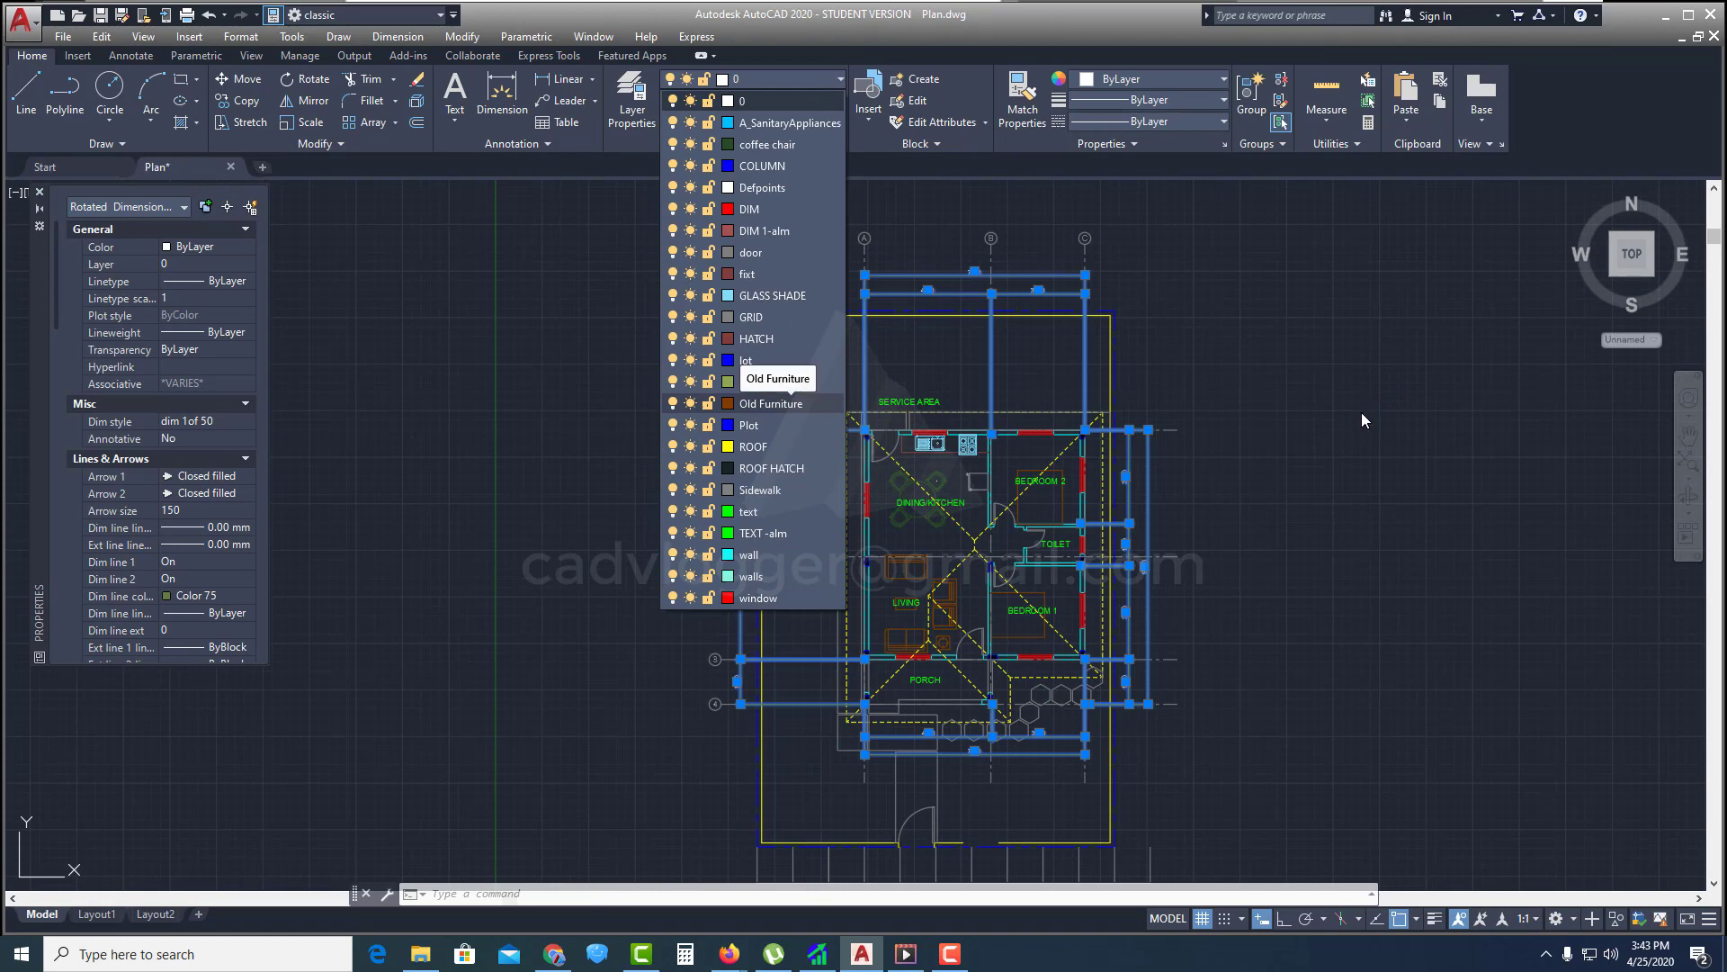
key("Escape")
key("Escape")
key("Escape")
middle_click_drag(1166, 509, 1199, 500)
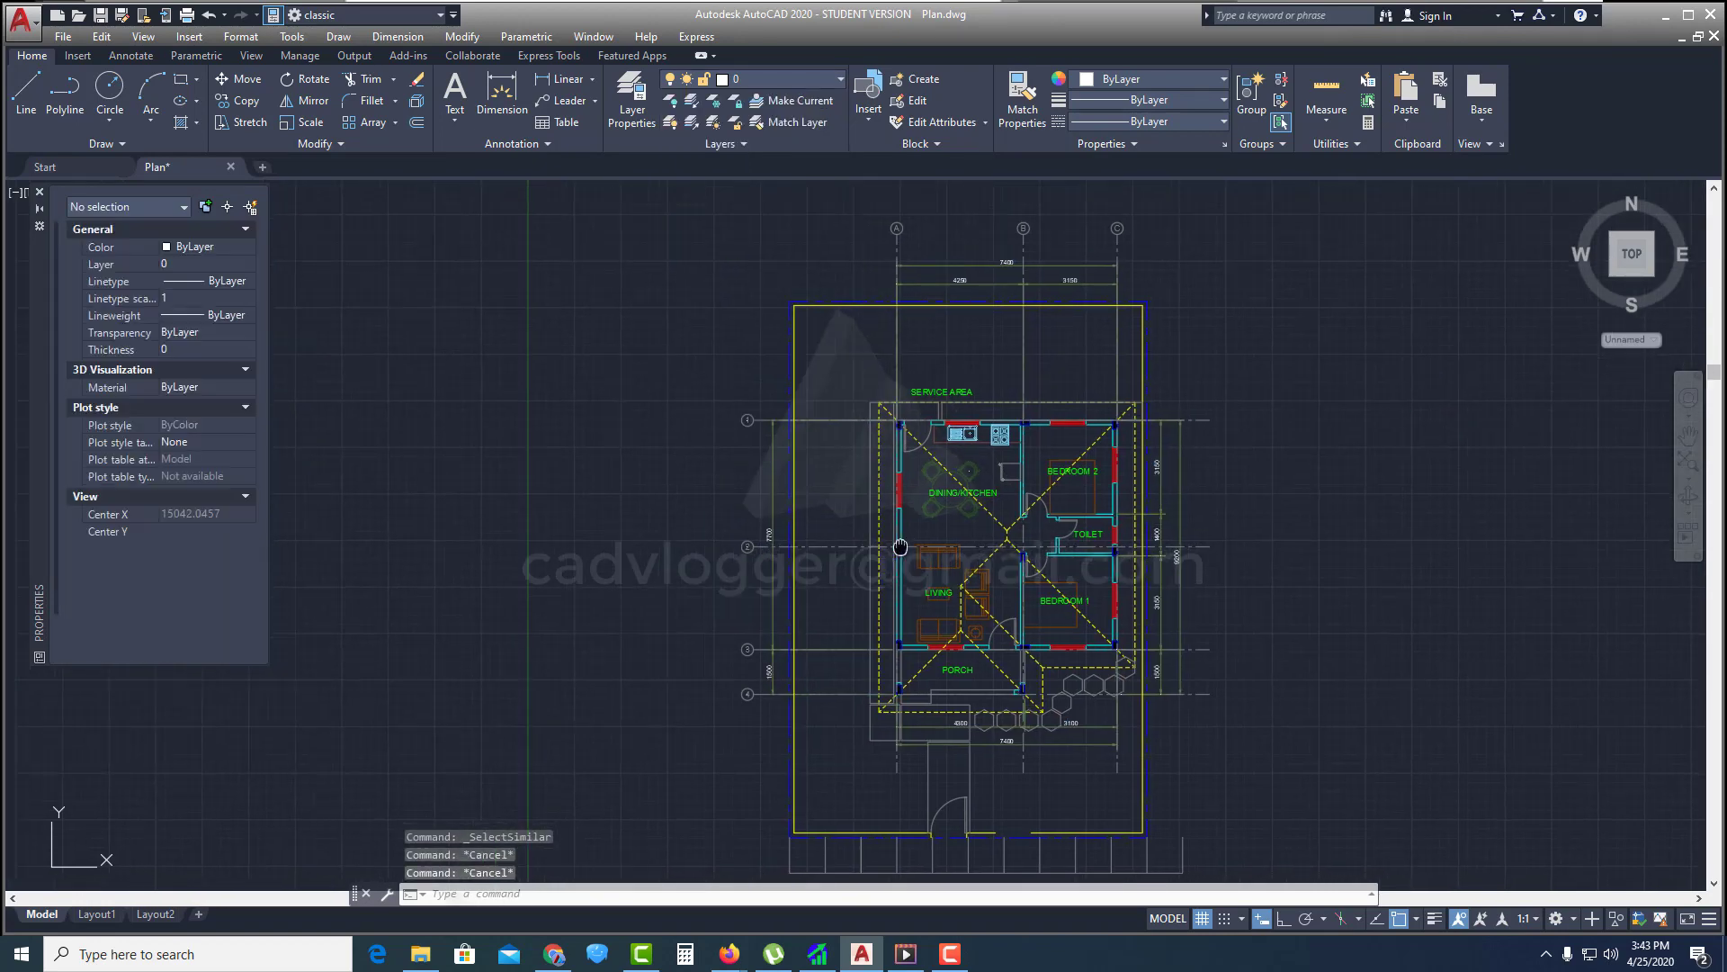
Close the Properties palette and zoom to the extents of the whole floor plan
mouse_move(923, 422)
middle_mouse_down()
mouse_move(951, 399)
mouse_move(854, 446)
middle_mouse_up()
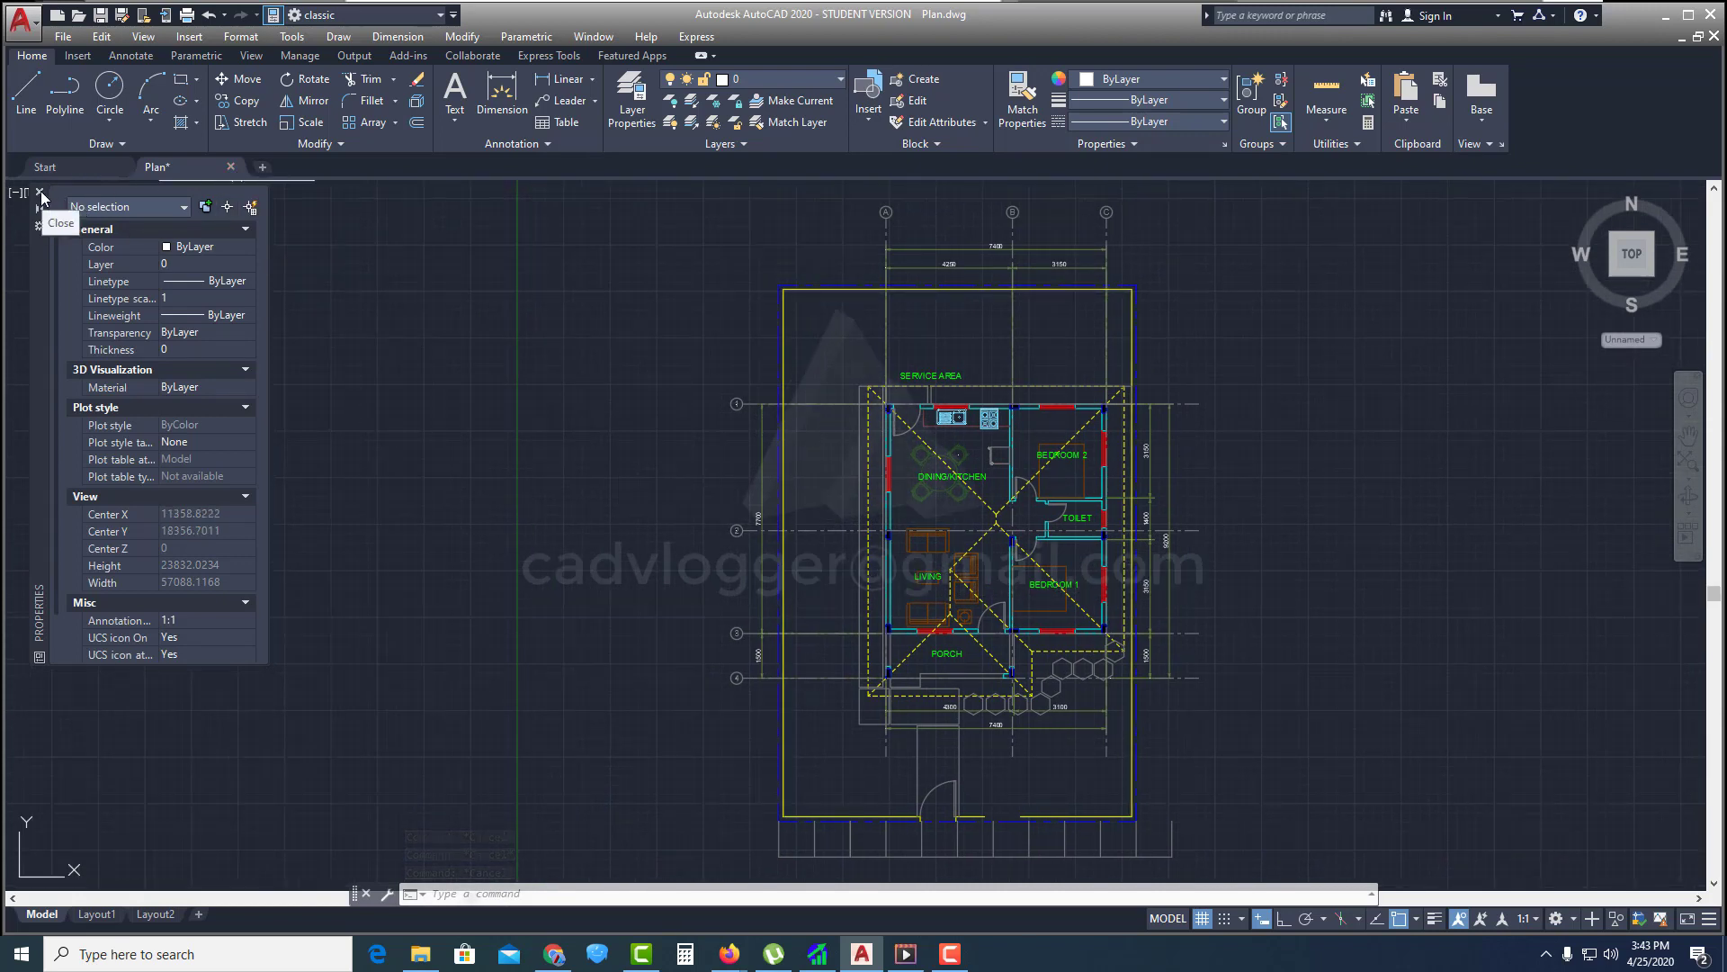
left_click(39, 192)
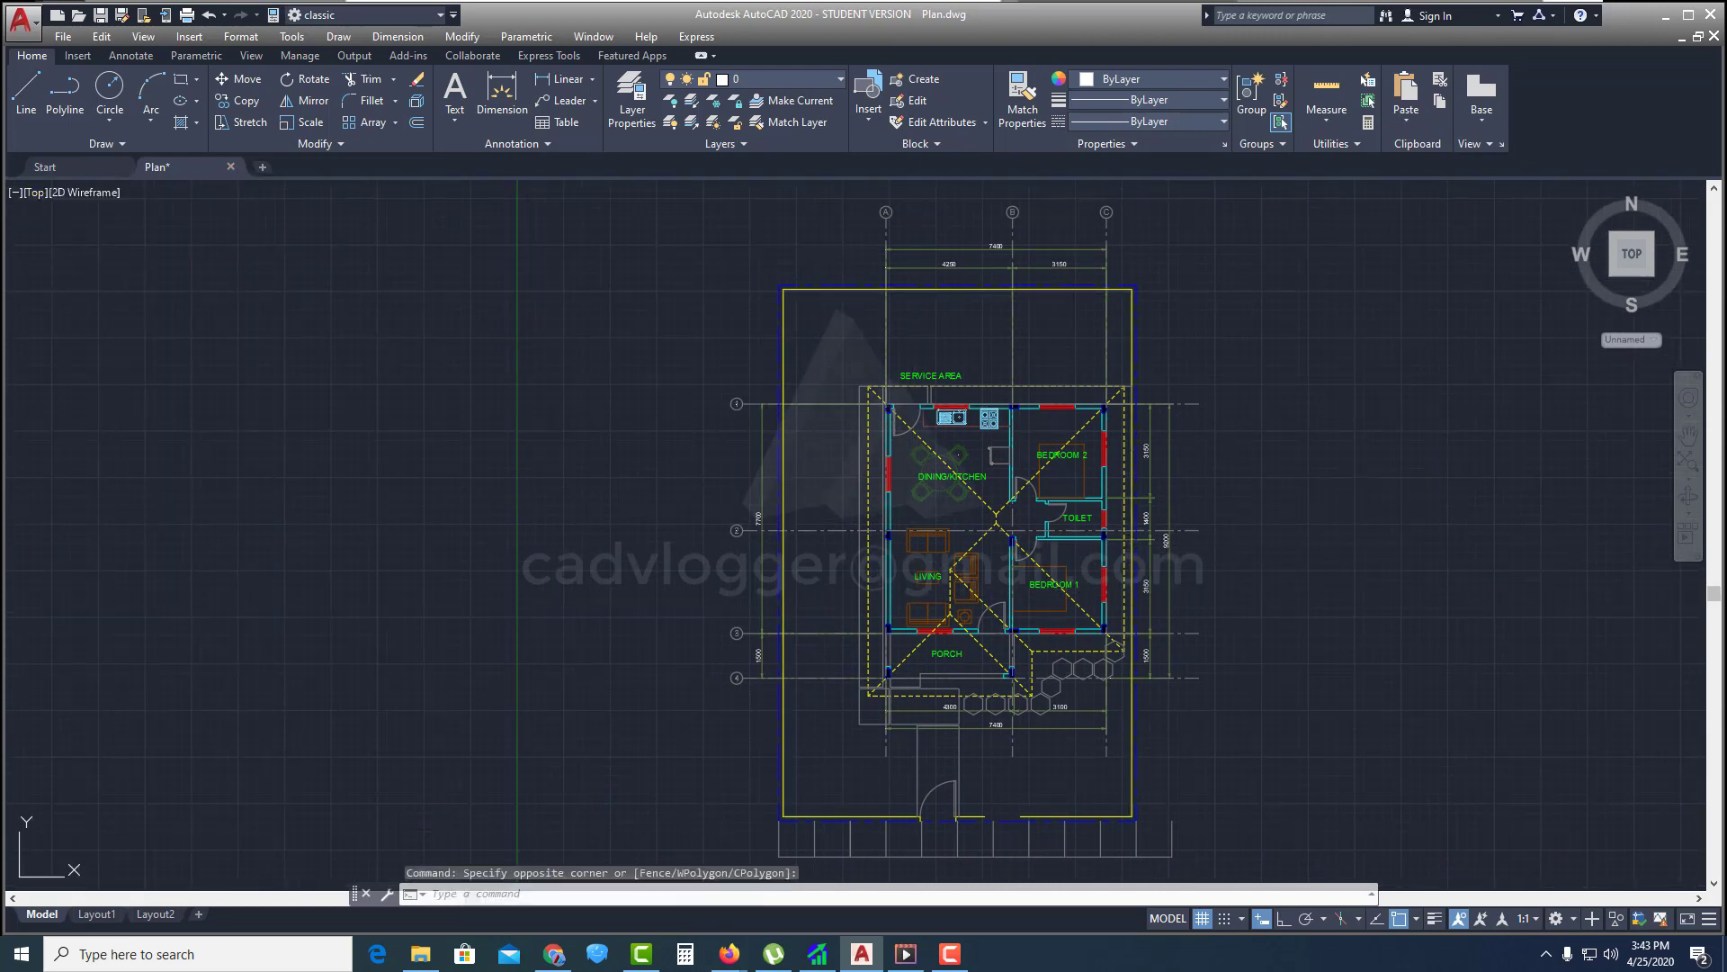
type("z")
key("Return")
type("e")
key("Return")
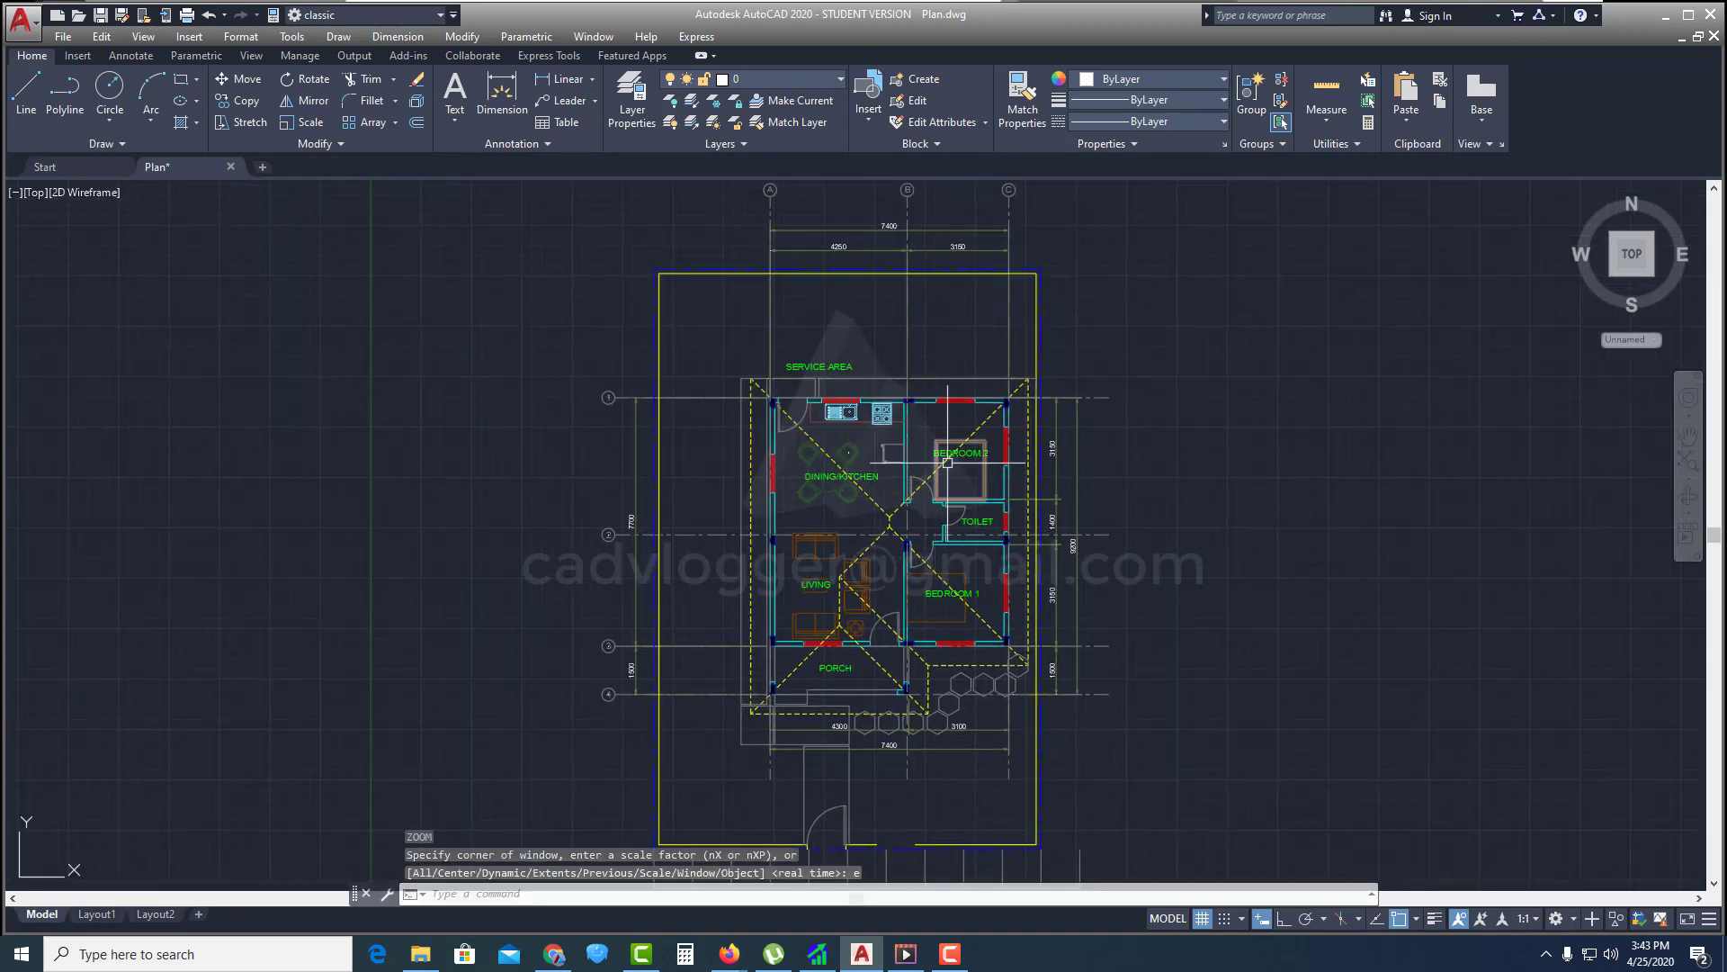
Reopen the Properties palette with PROPERTIES, close it, then bring it back with Ctrl+1
type("prop")
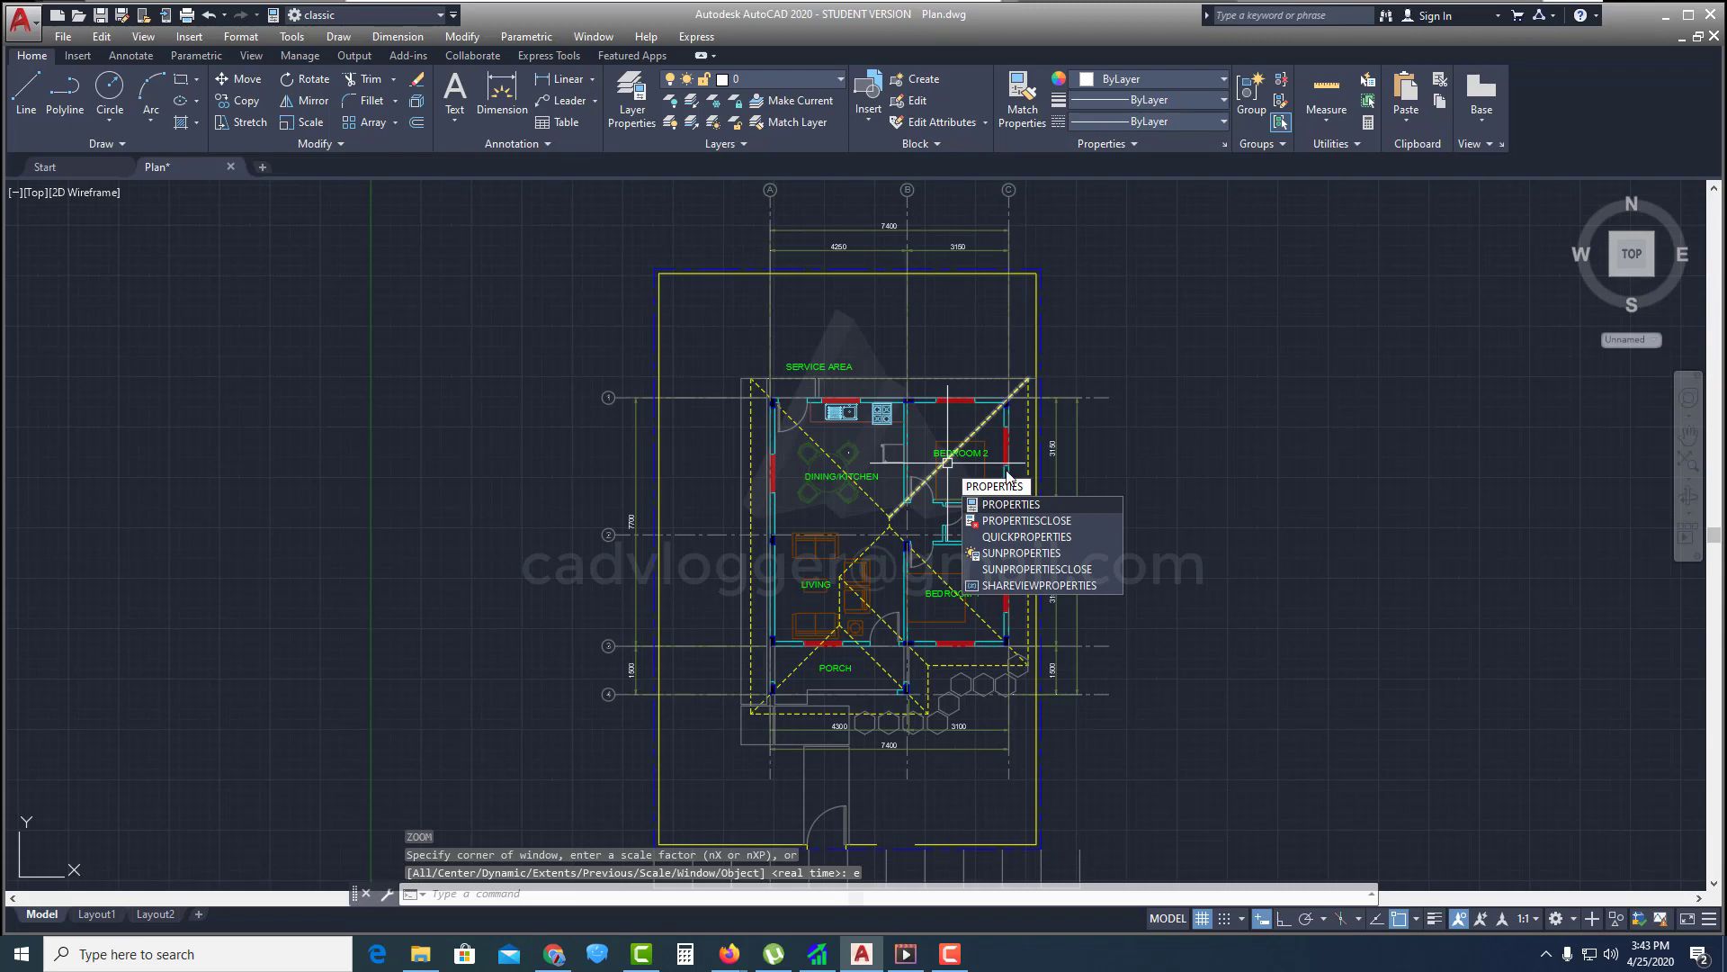
left_click(1005, 506)
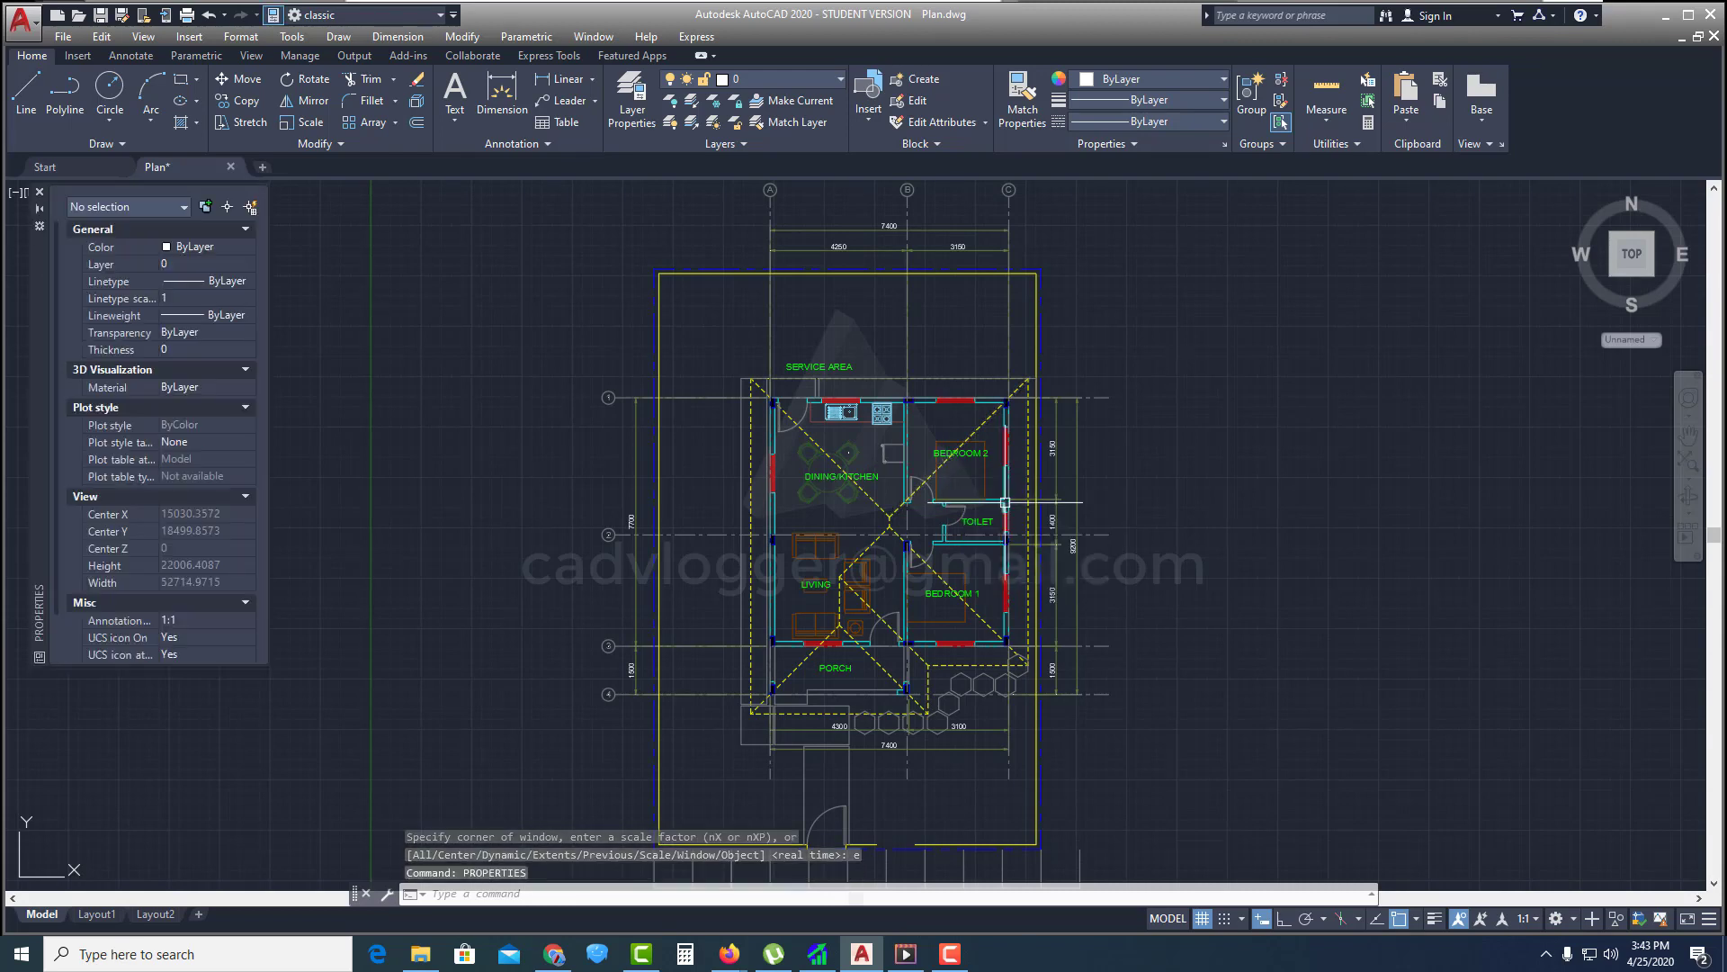
left_click(39, 191)
left_click(1199, 581)
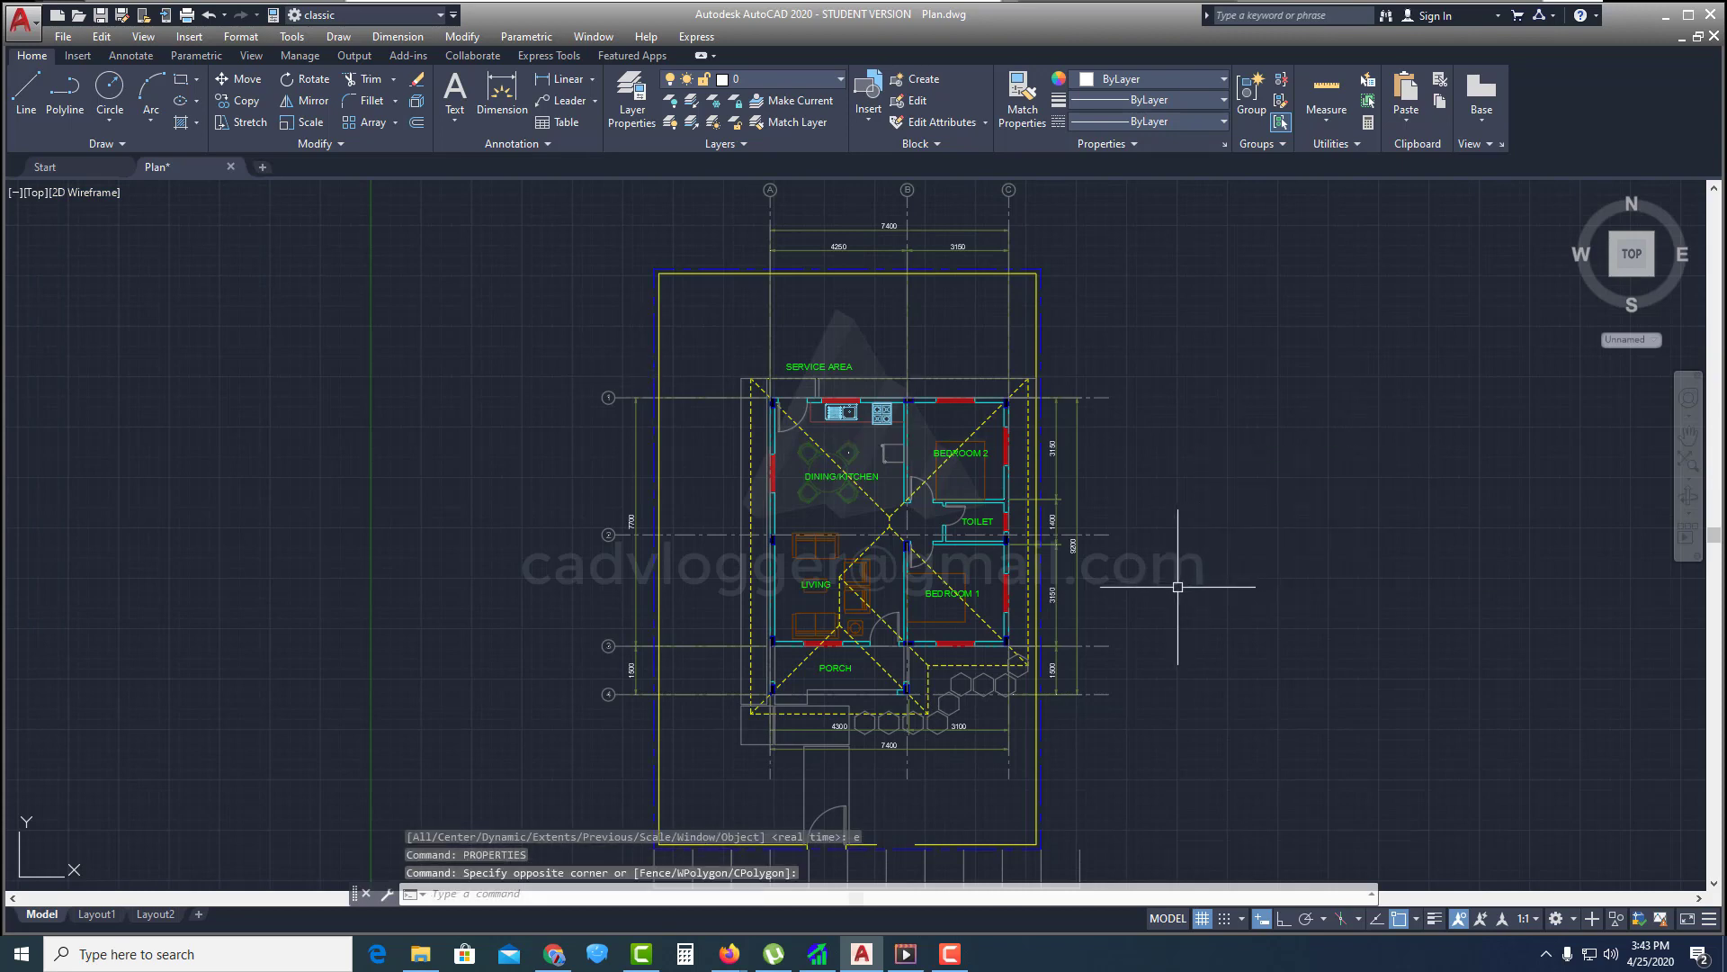
key("ctrl+1")
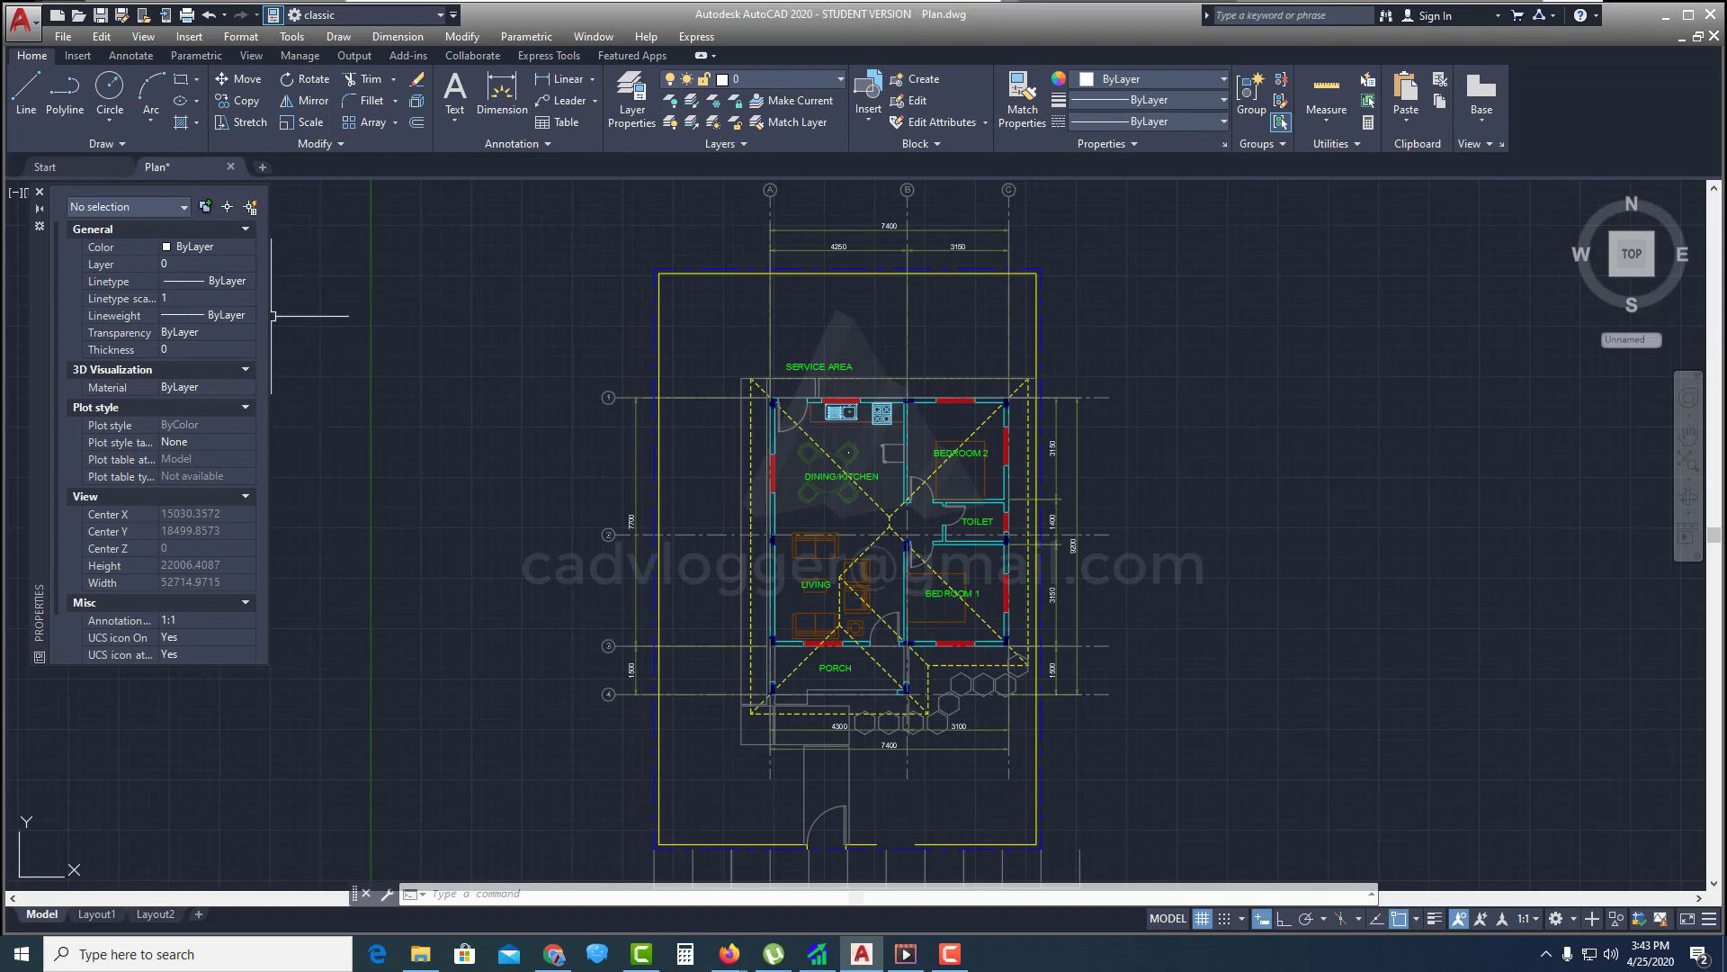
middle_click_drag(546, 399, 560, 396)
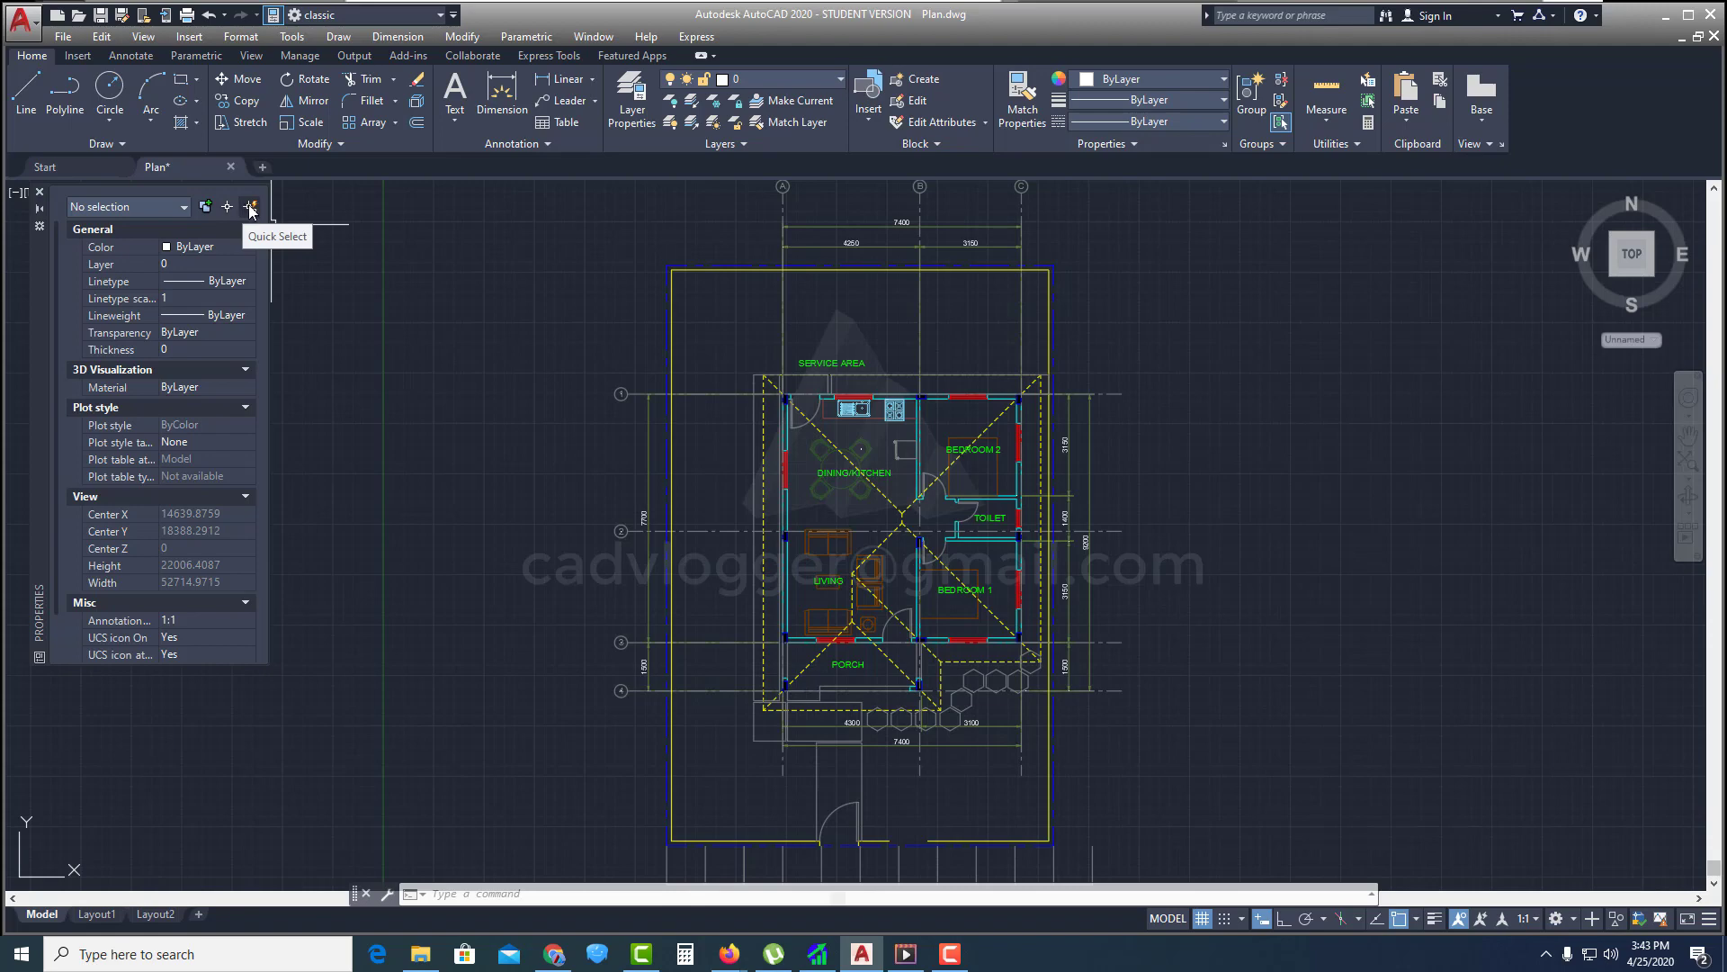
Quick Select everything on layer TEXT -alm, selecting the seven room-name texts
left_click(256, 213)
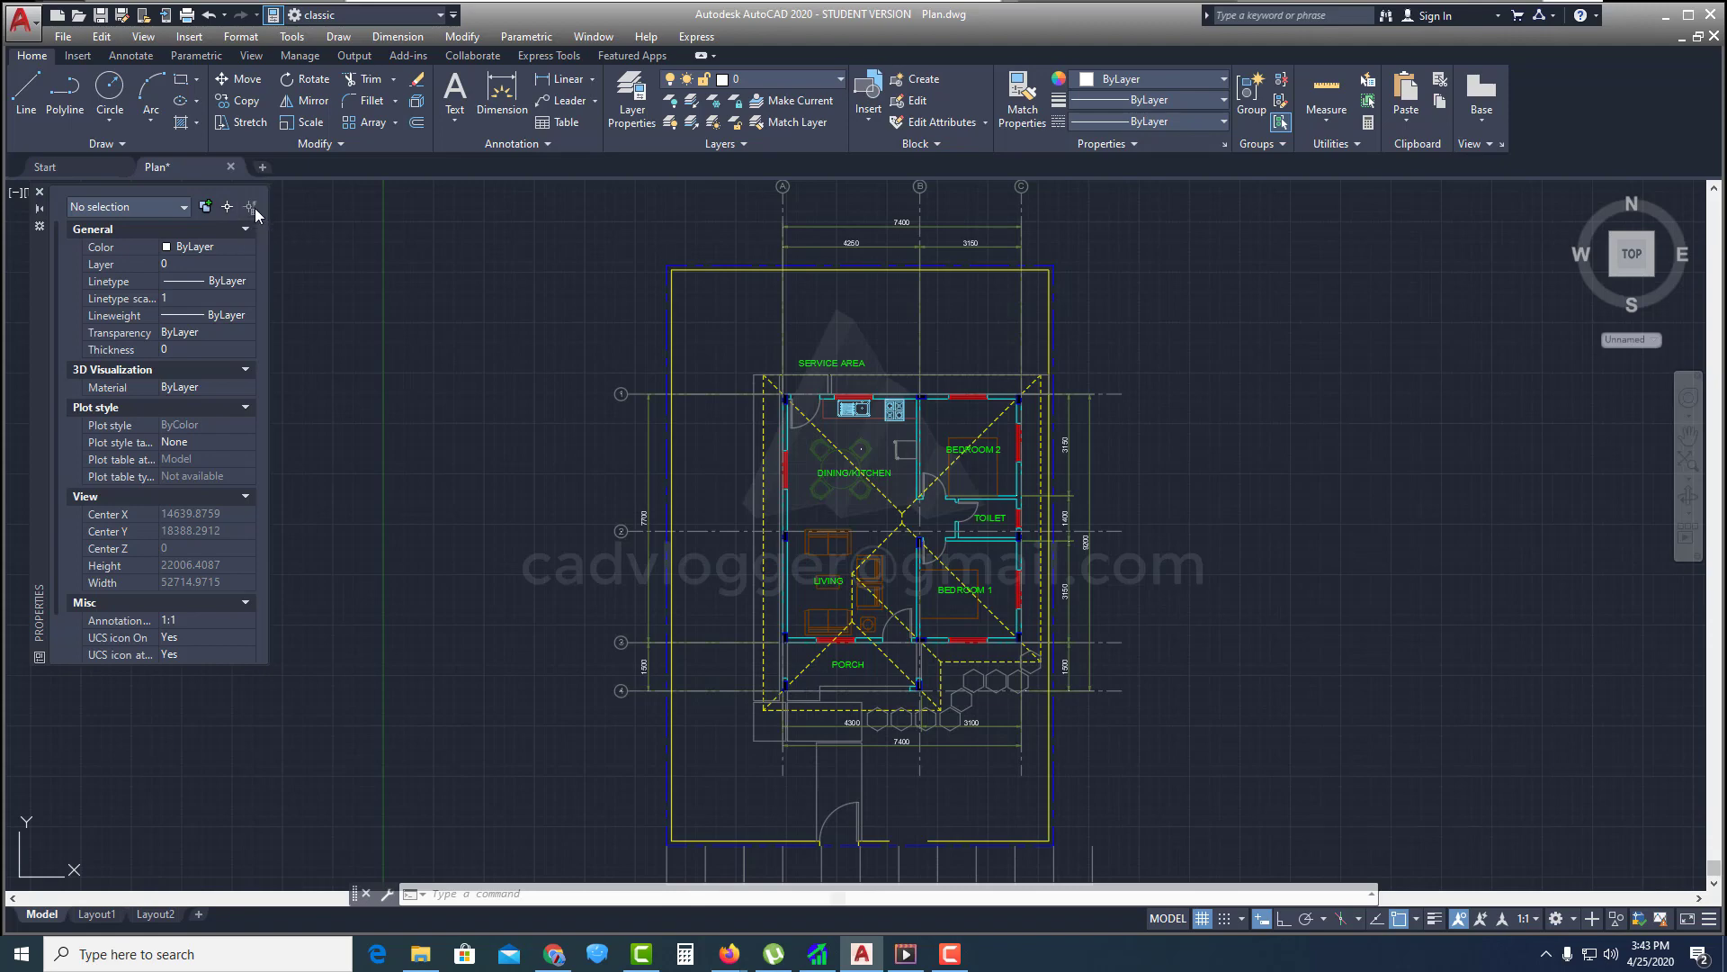
left_click_drag(572, 253, 535, 245)
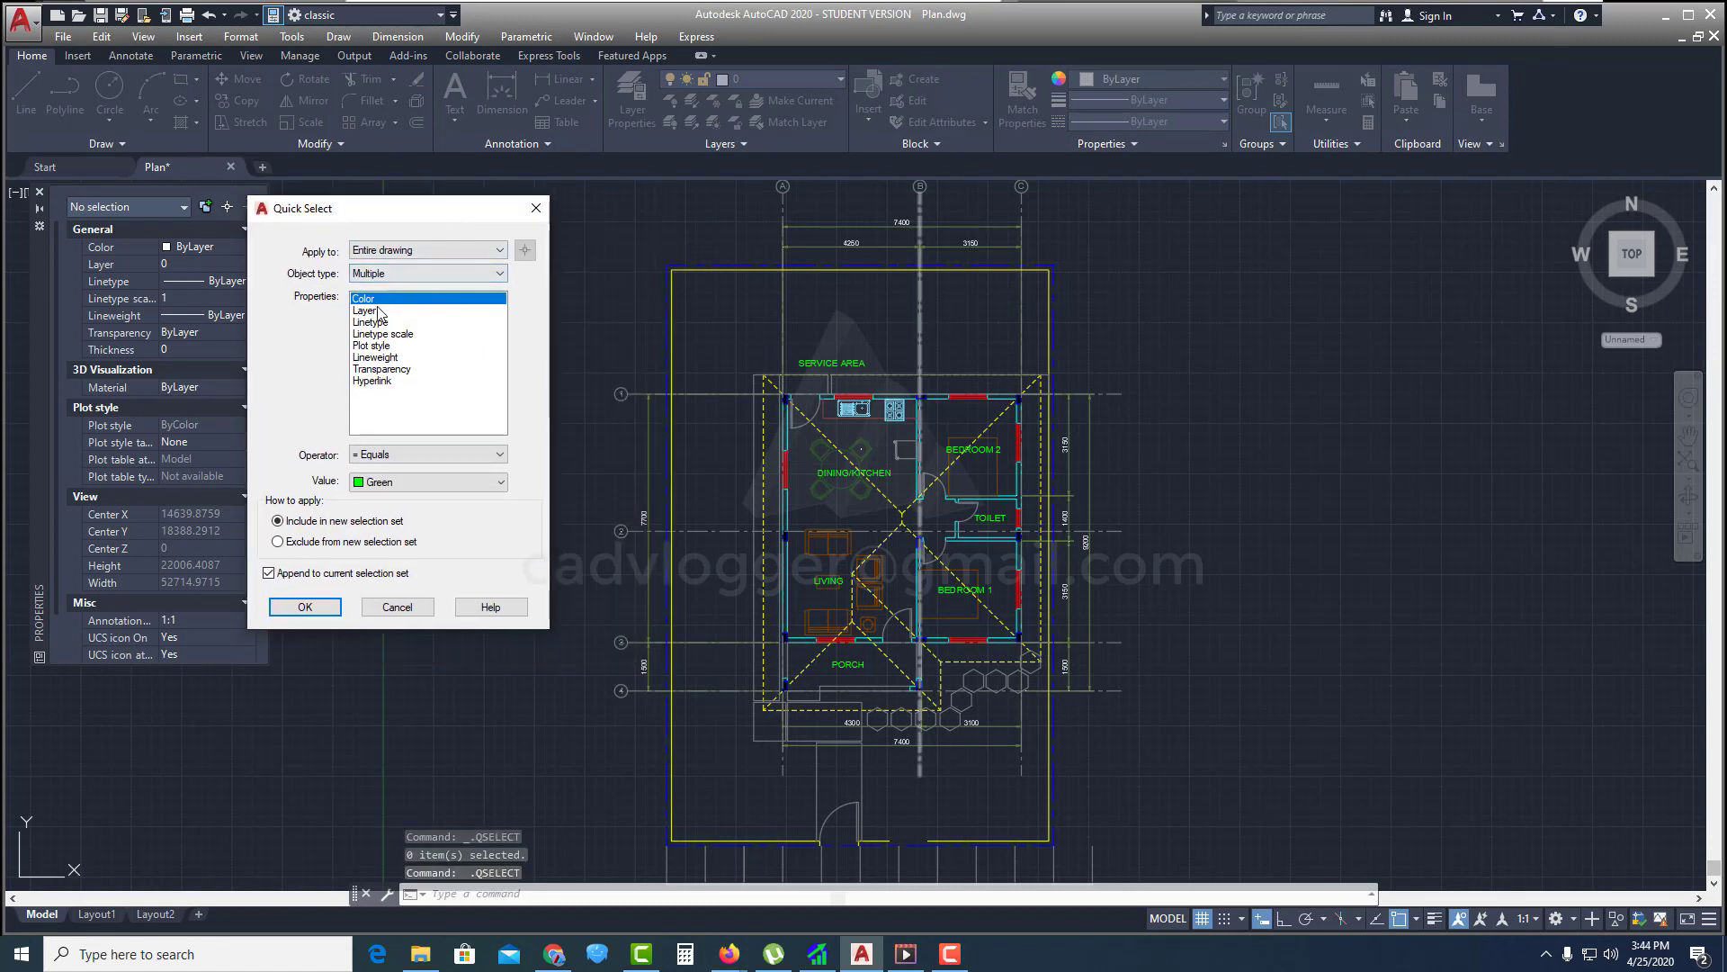
left_click(377, 312)
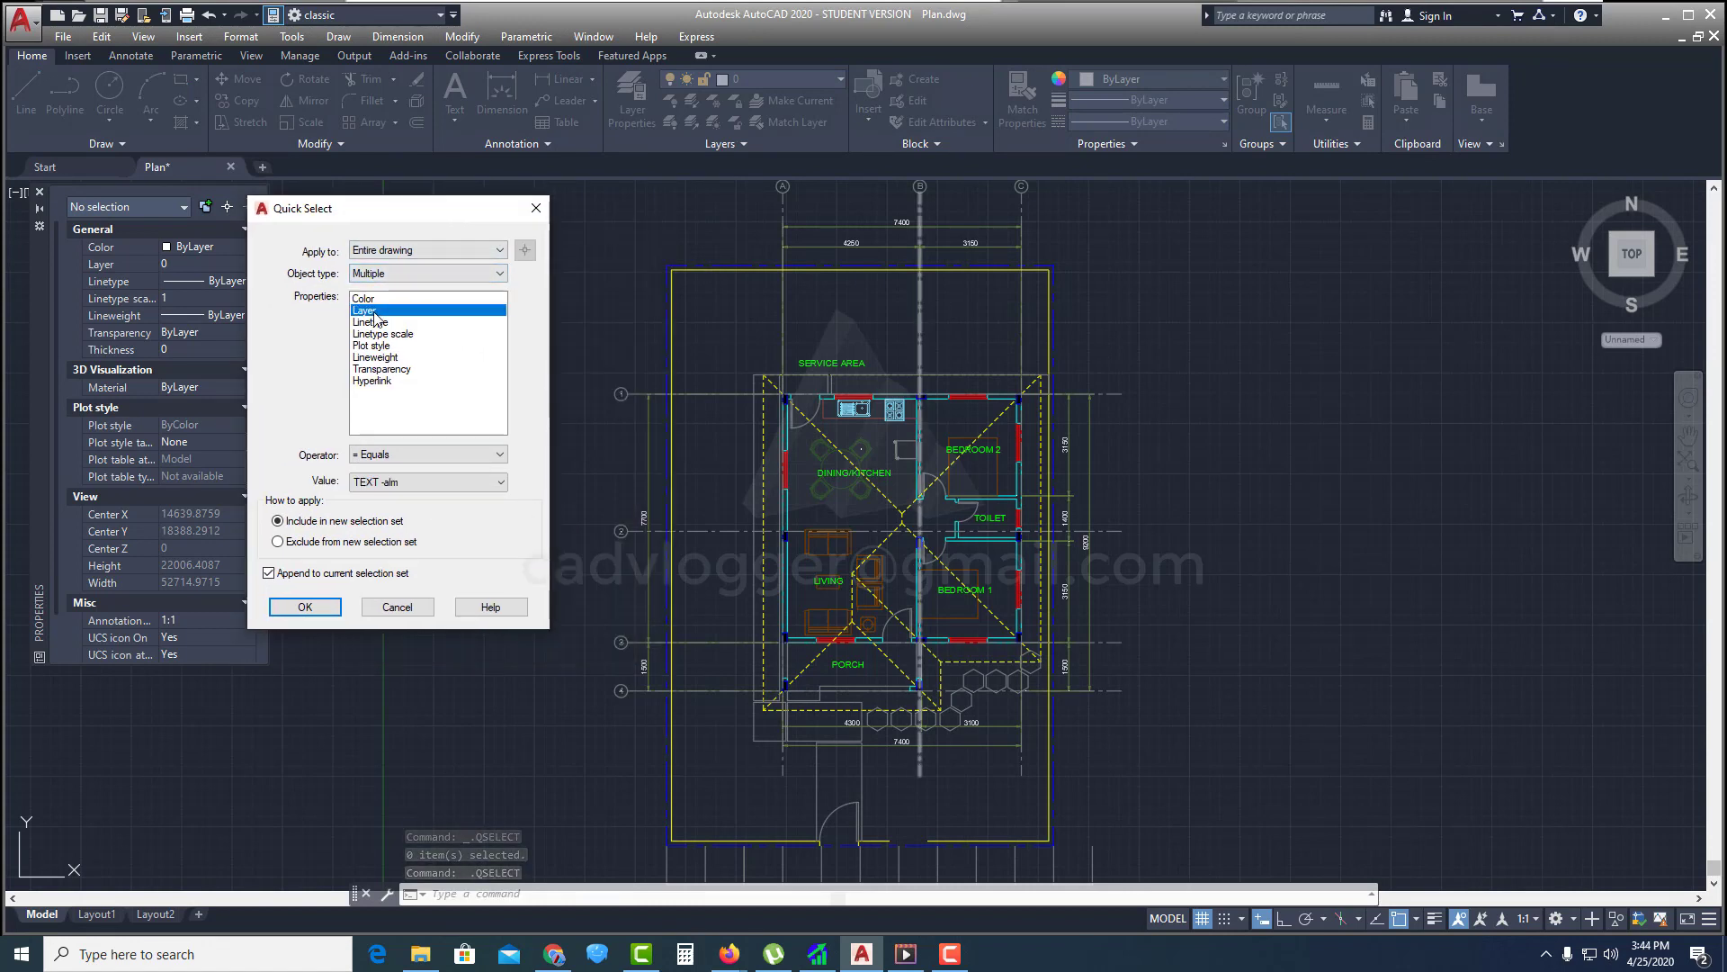
left_click(424, 478)
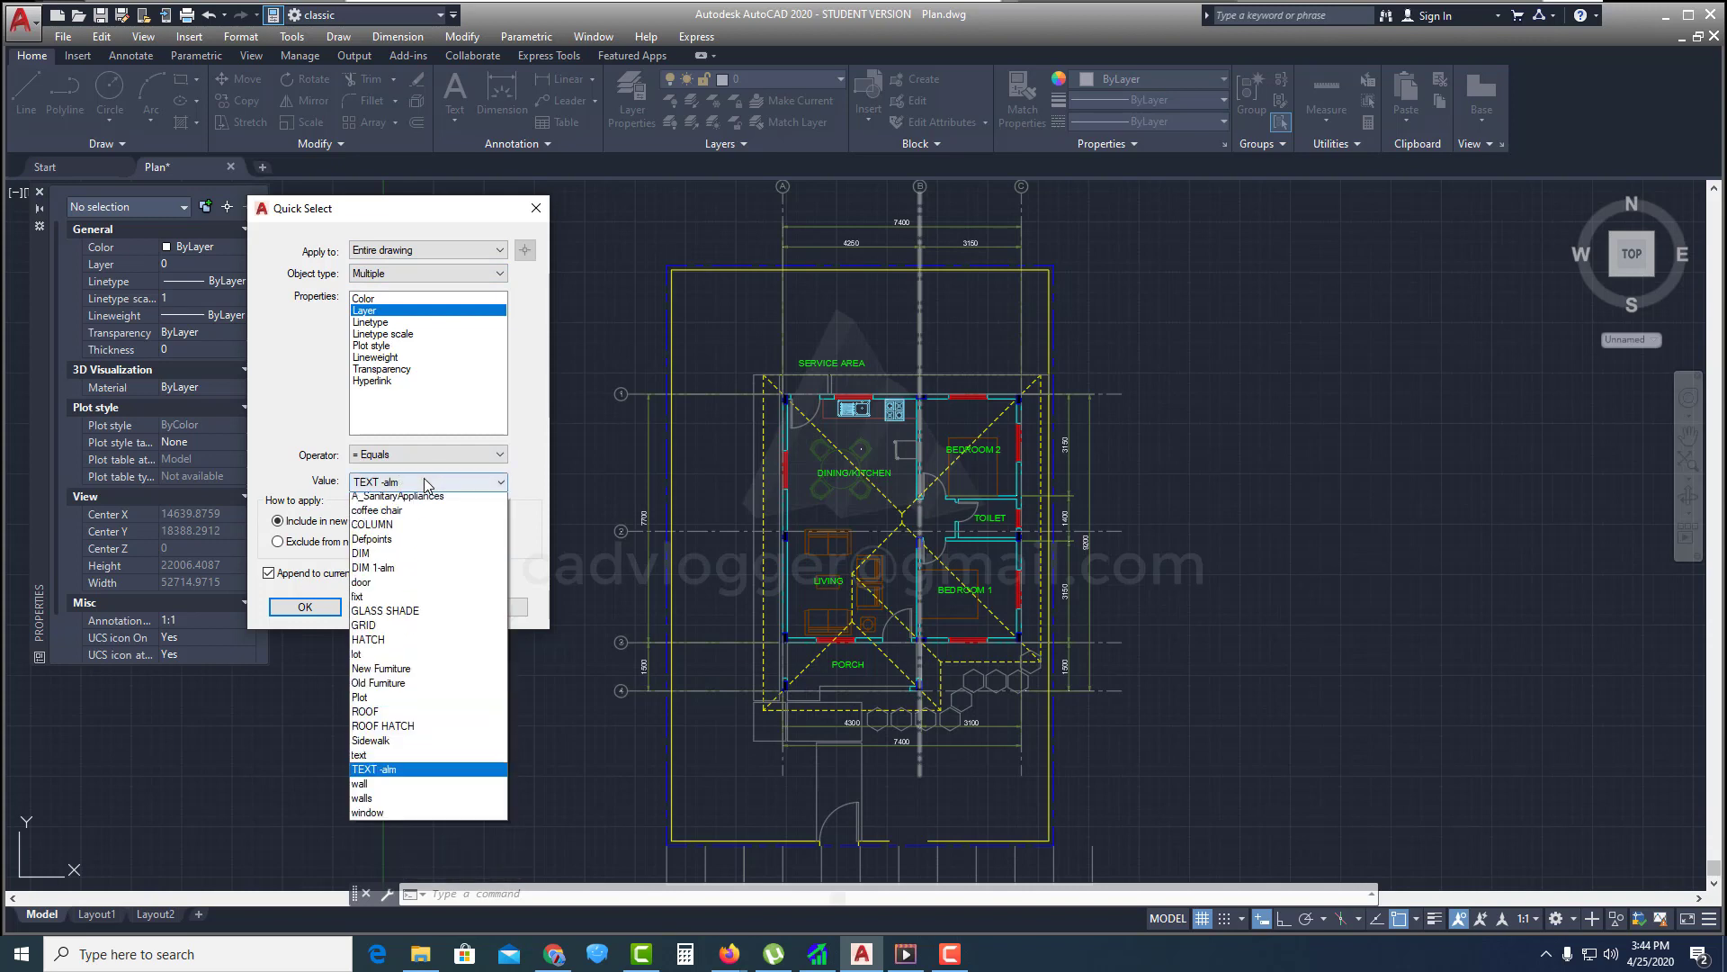
left_click(424, 478)
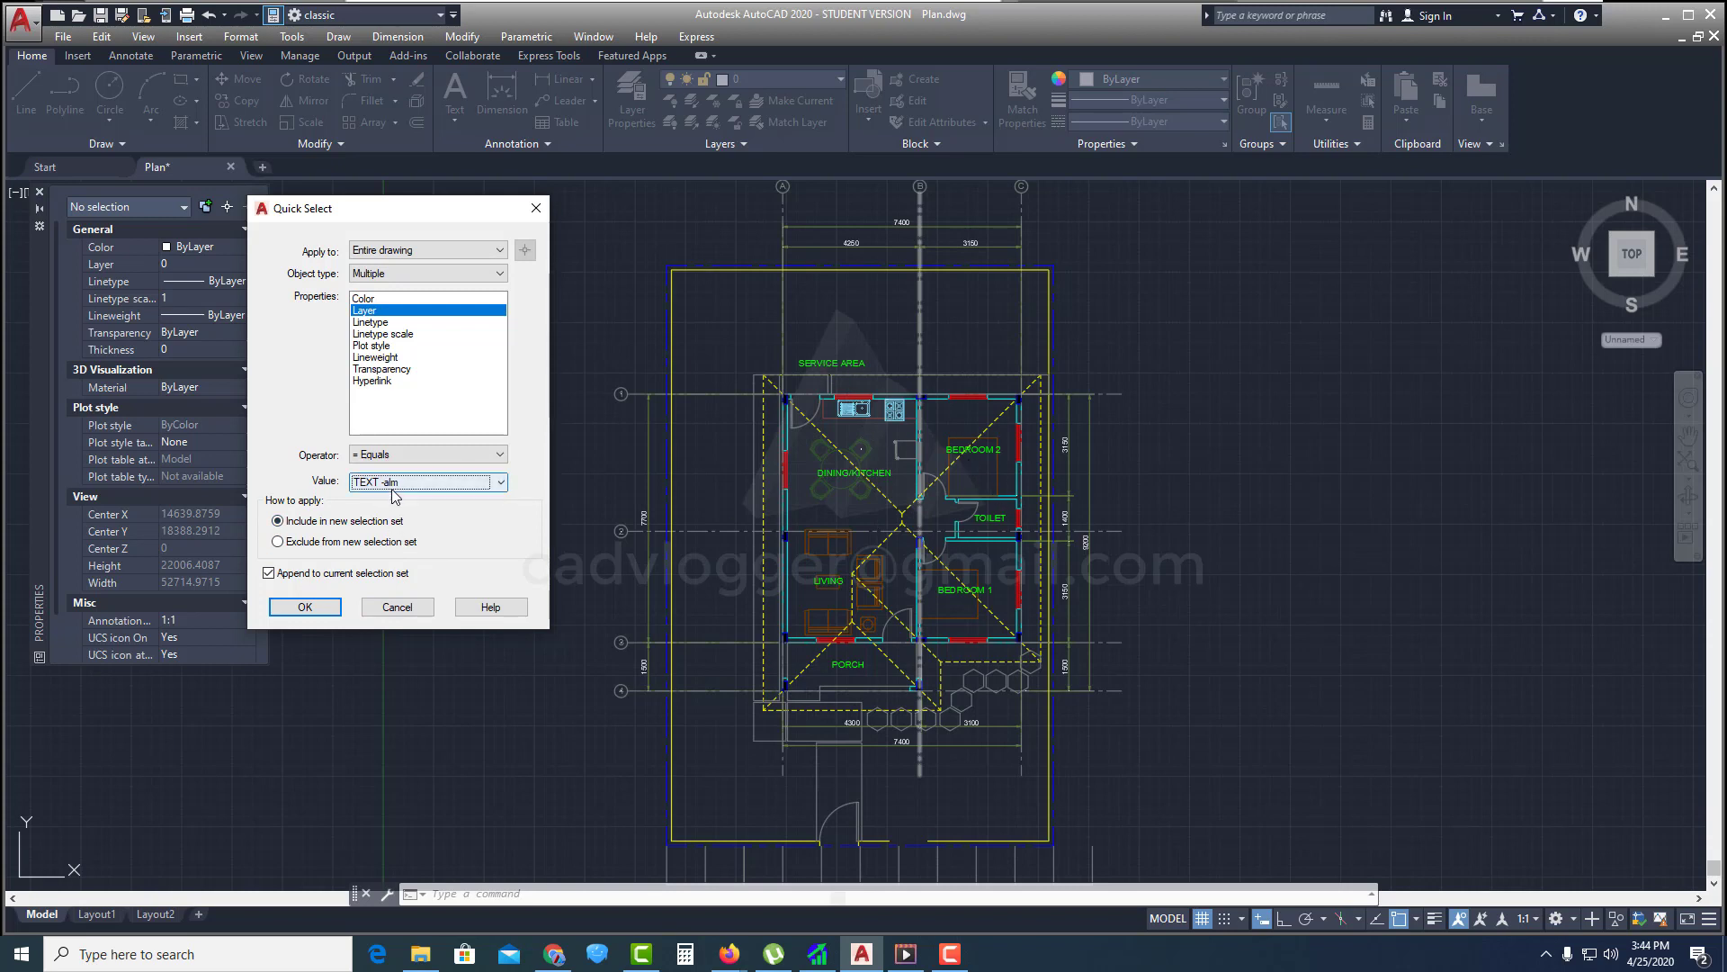
left_click(310, 606)
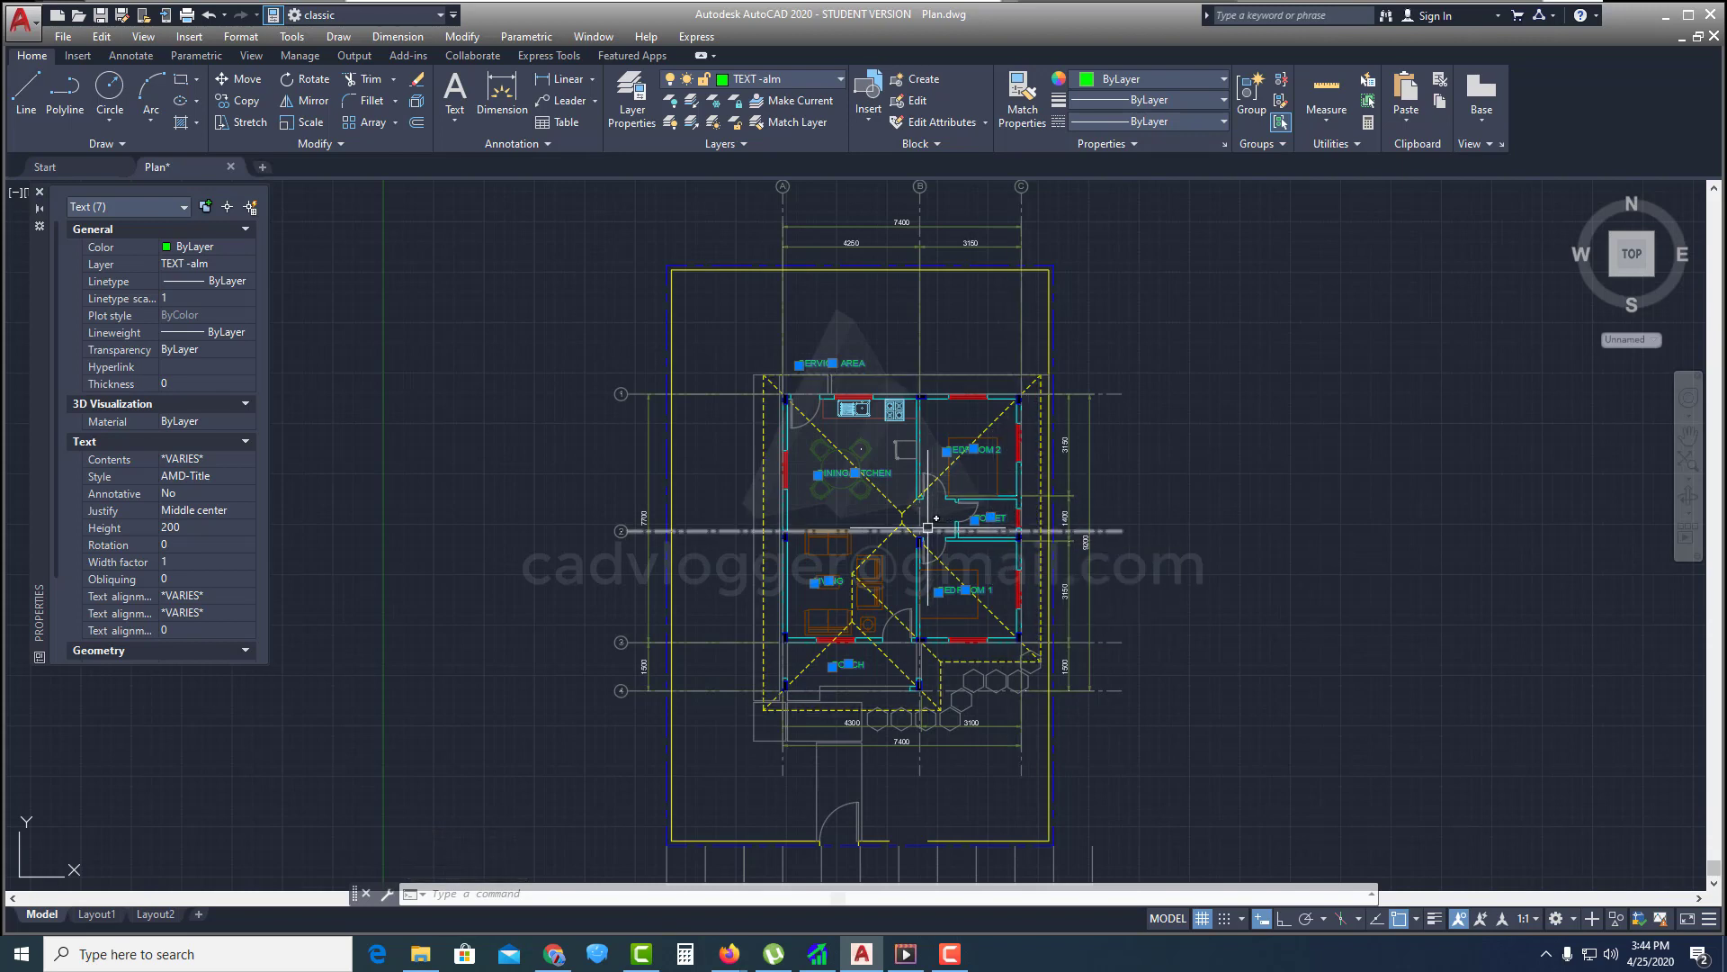
middle_click_drag(920, 529, 1009, 531)
scroll(926, 534, "down", 3)
Deselect the room-name texts and run FILTER to open Object Selection Filters
key("Escape")
key("Escape")
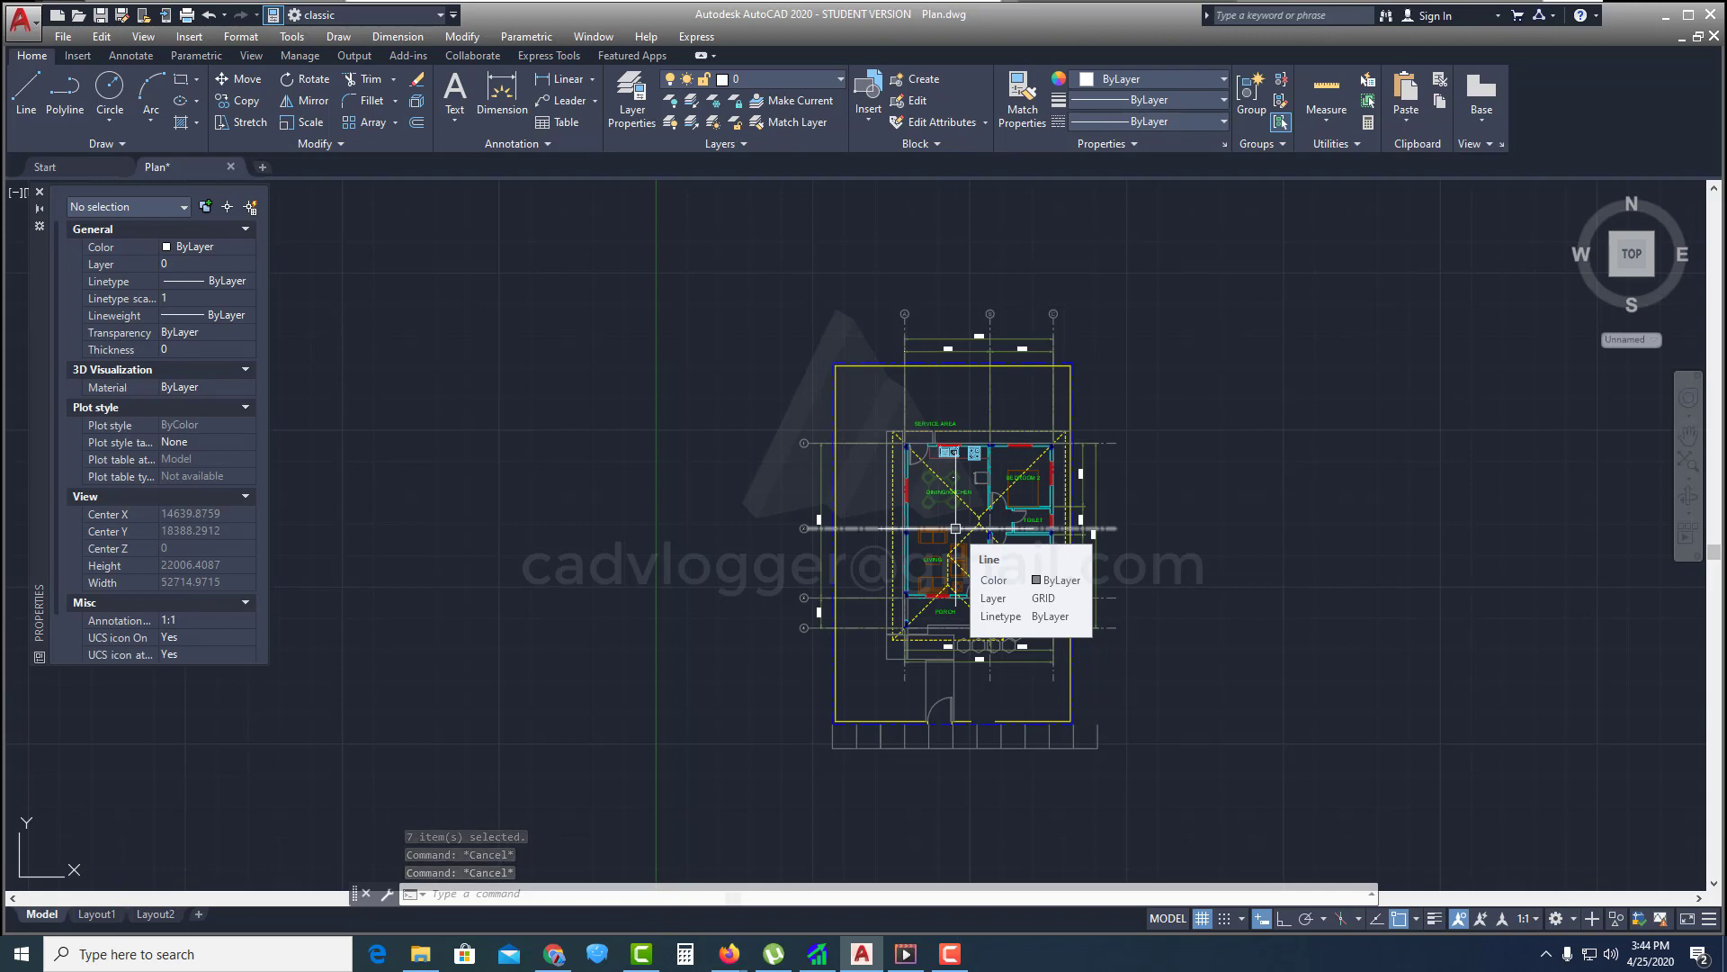
type("f")
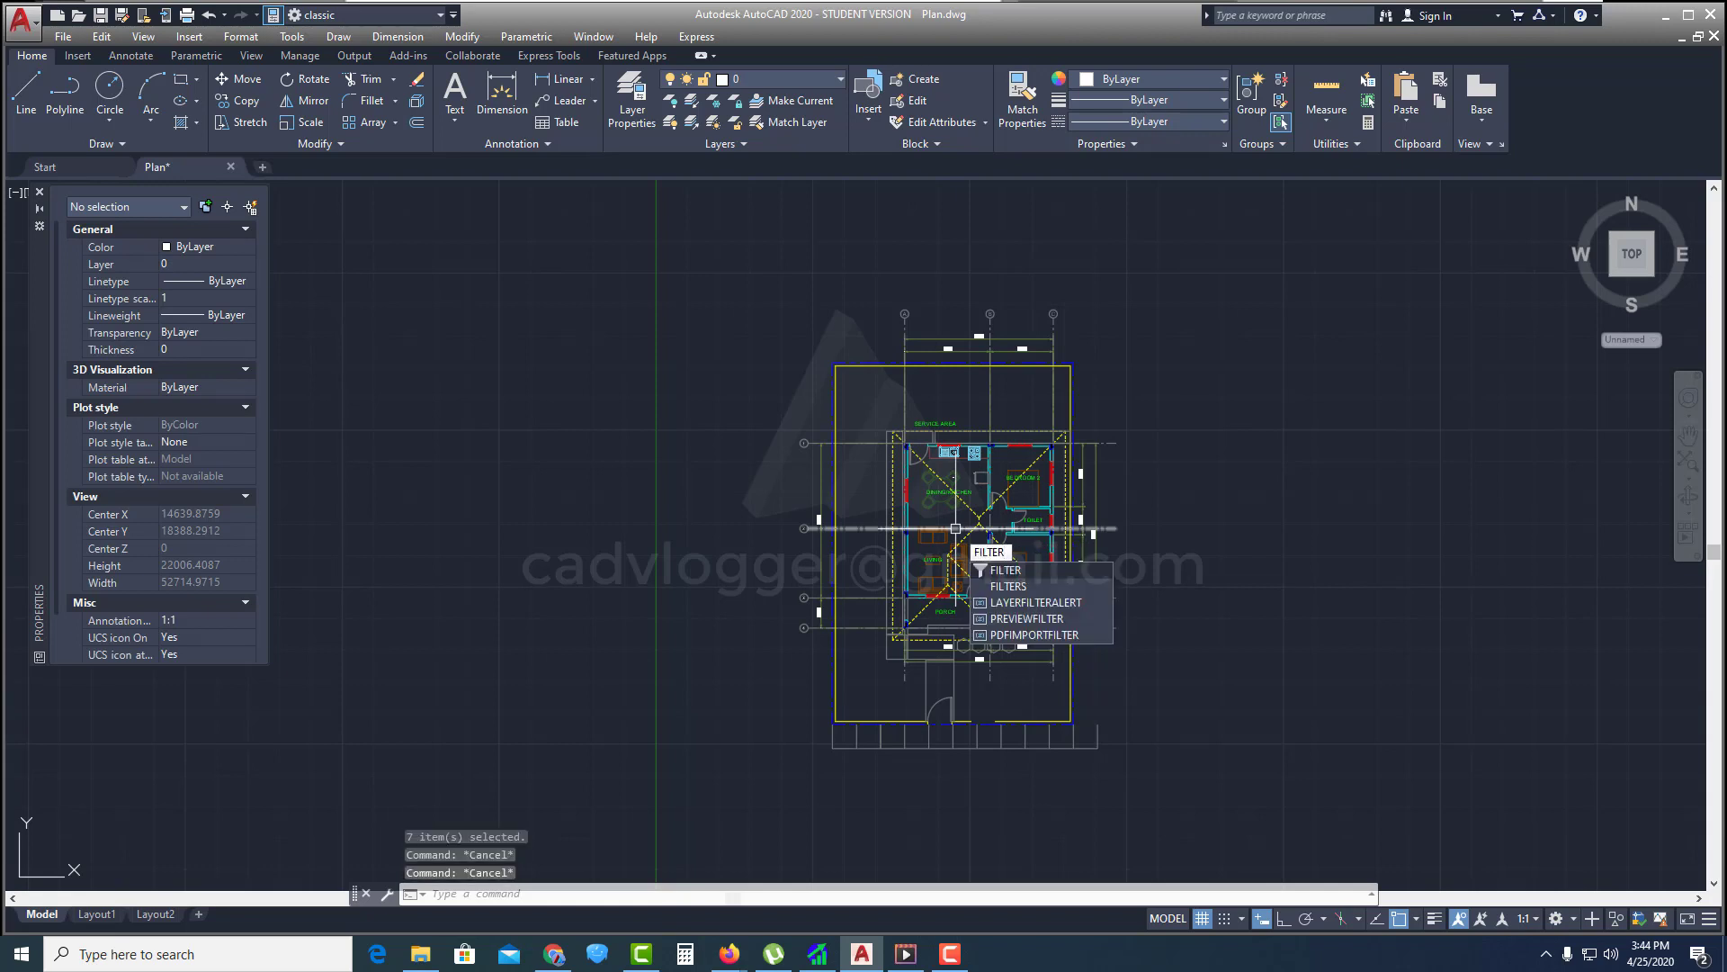
key("Return")
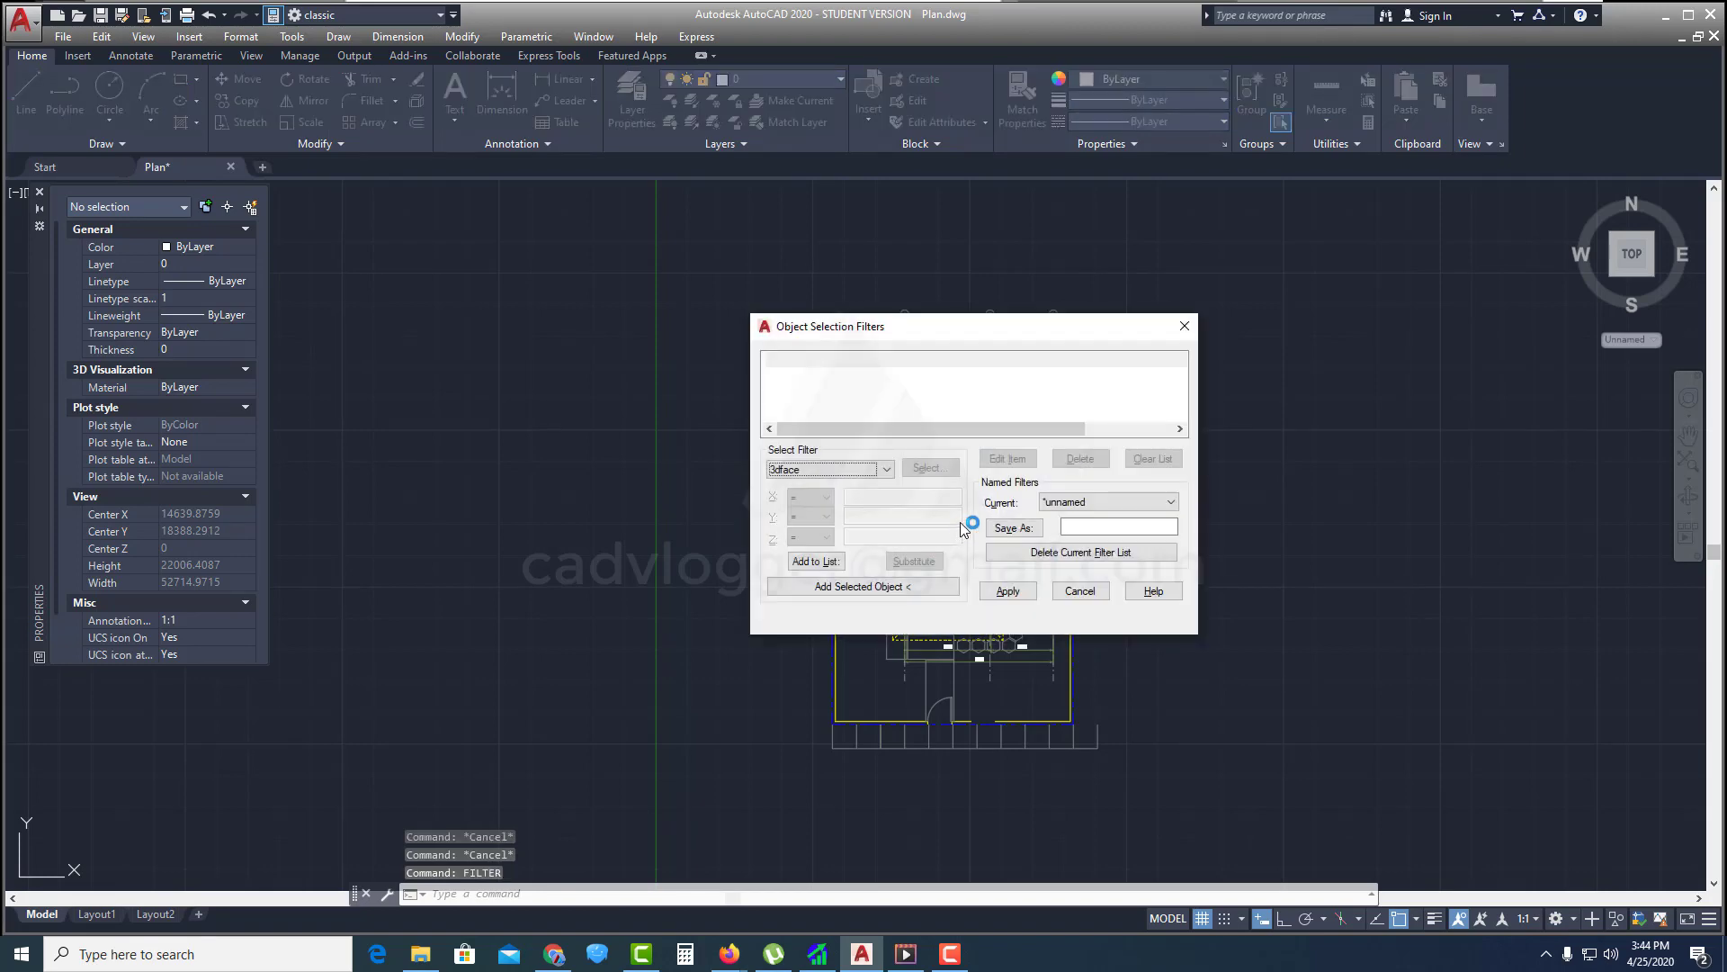
Move the Object Selection Filters dialog beside the plan and choose Add Selected Object
mouse_move(1024, 335)
left_mouse_down()
mouse_move(627, 385)
mouse_move(544, 413)
left_mouse_up()
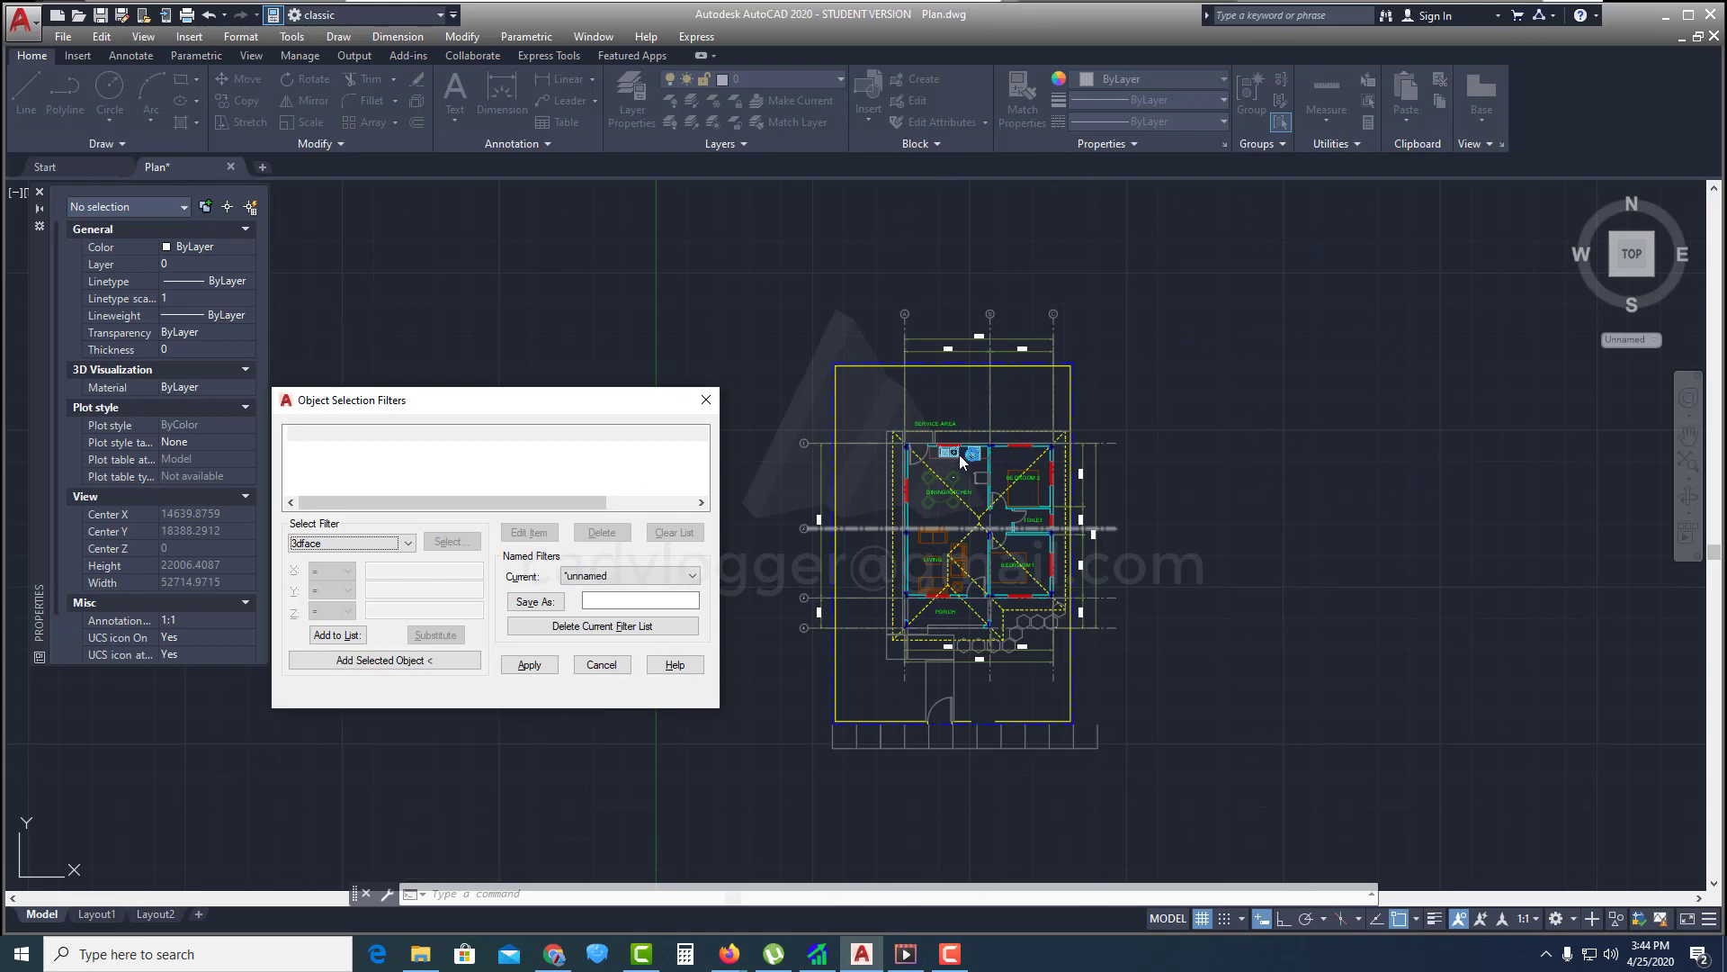
left_click_drag(562, 416, 576, 342)
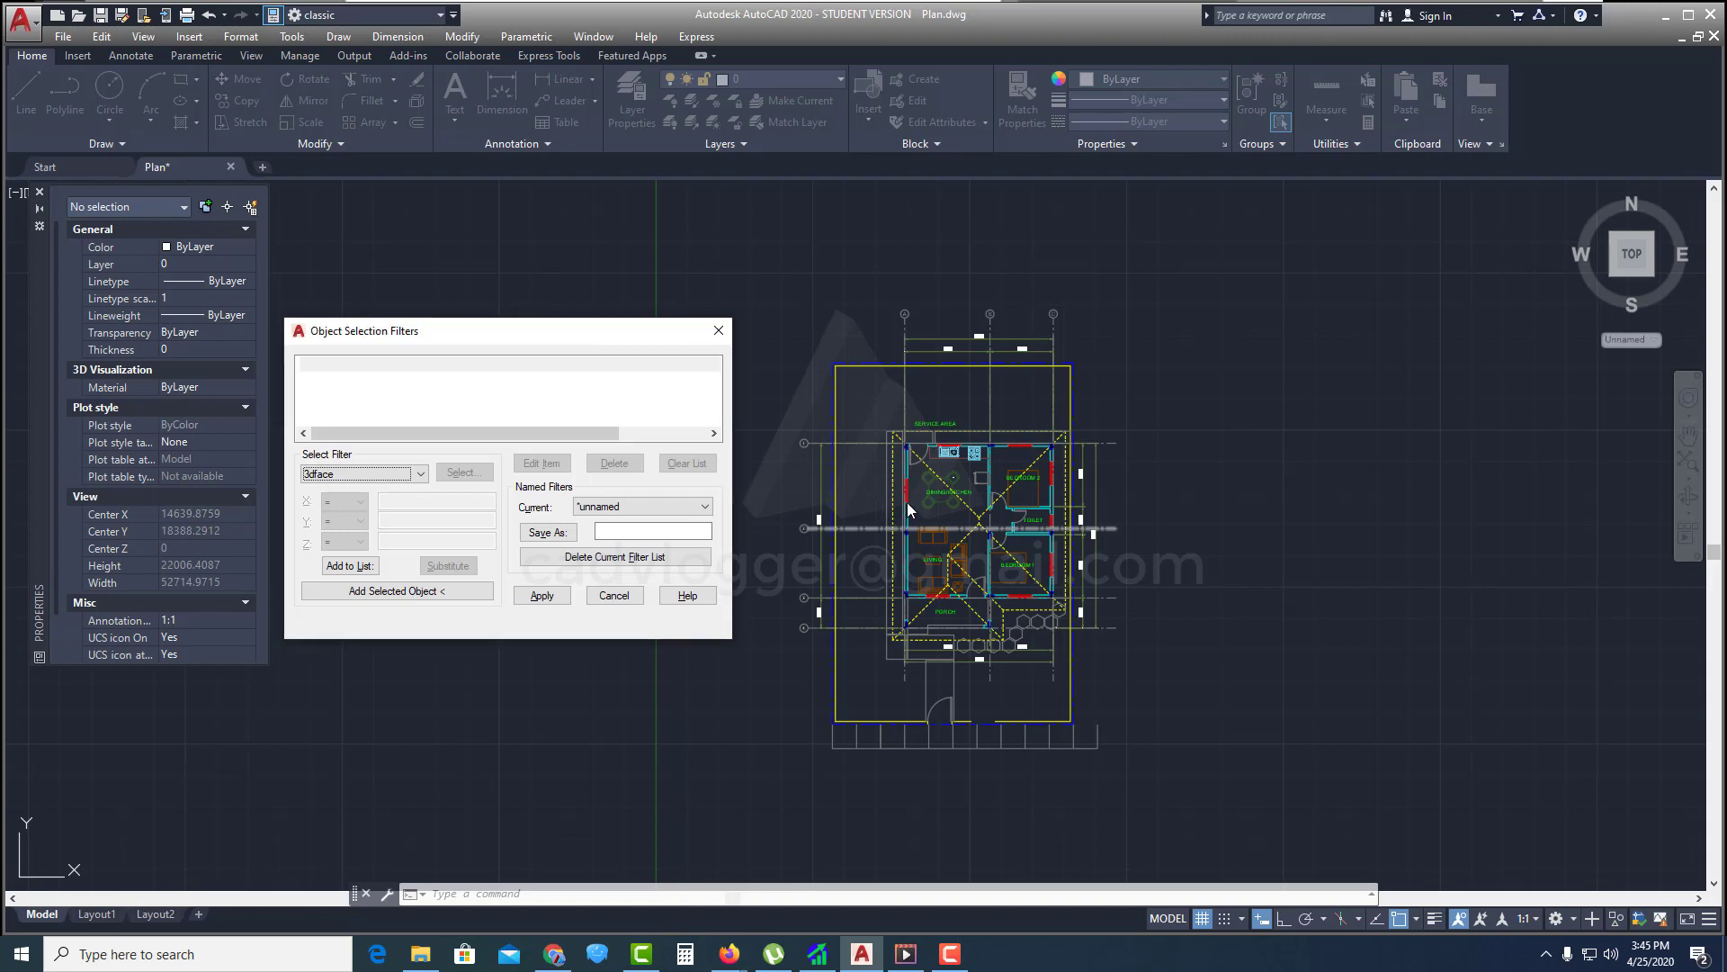
left_click_drag(593, 335, 602, 324)
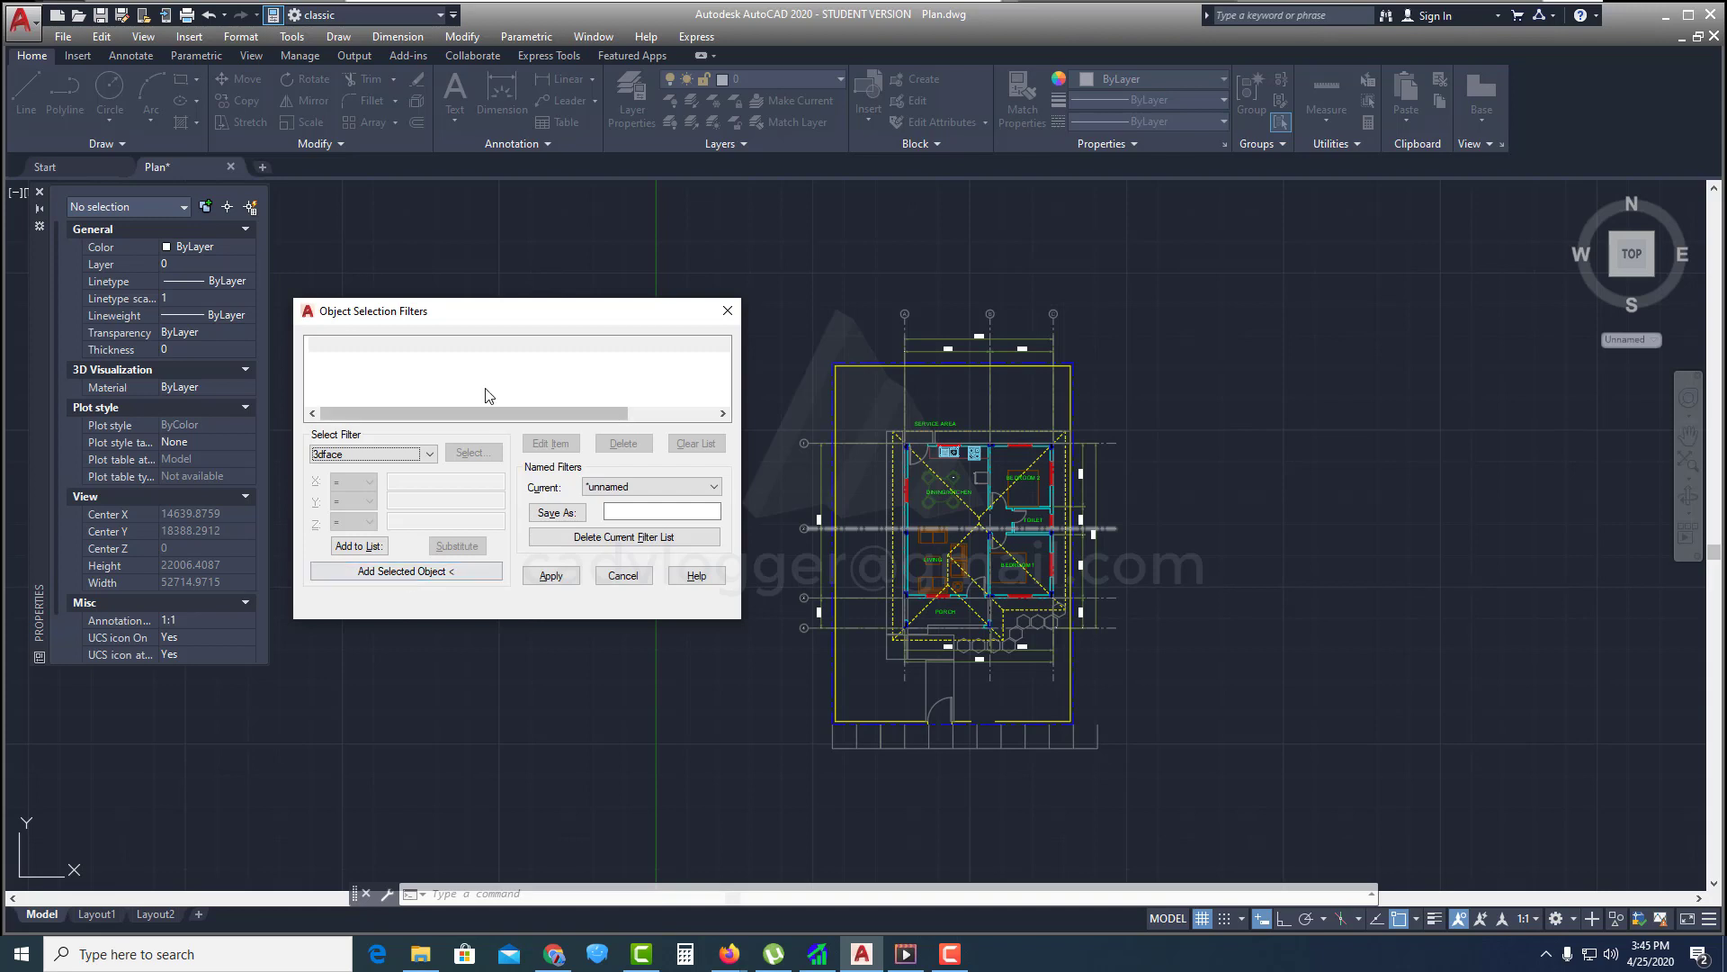
left_click_drag(513, 326, 517, 312)
left_click(412, 557)
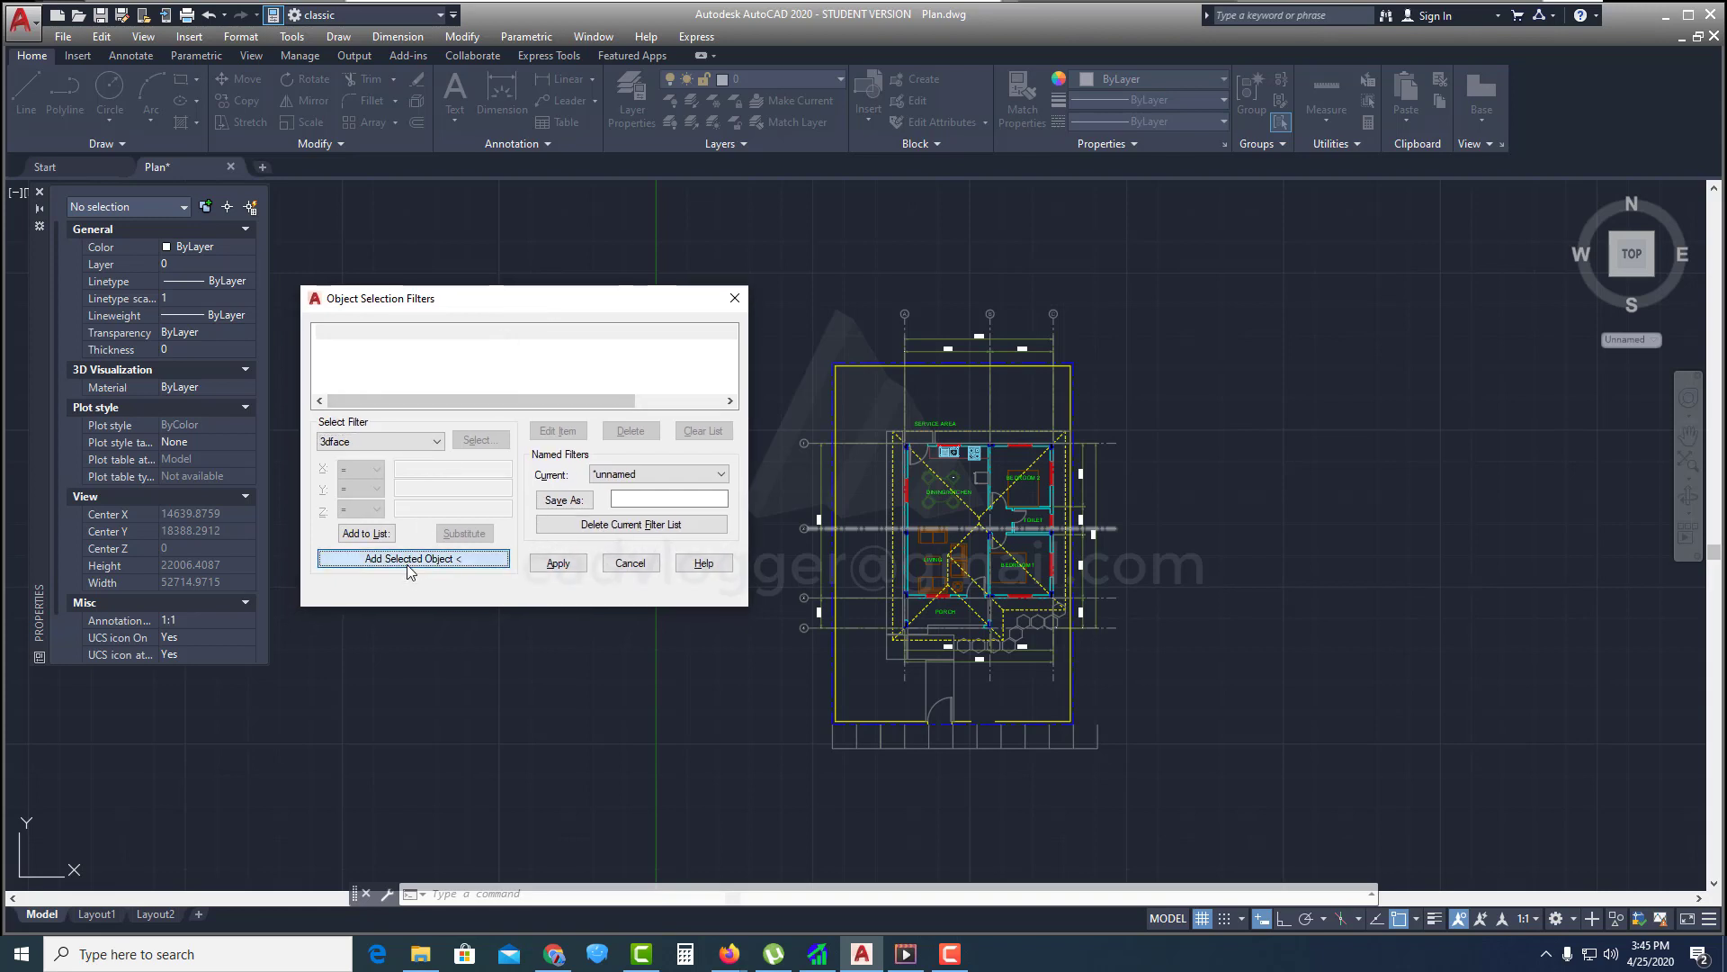
Use the top dimension as filter sample and delete its Color, Normal Vector and Linetype criteria
left_click(1034, 337)
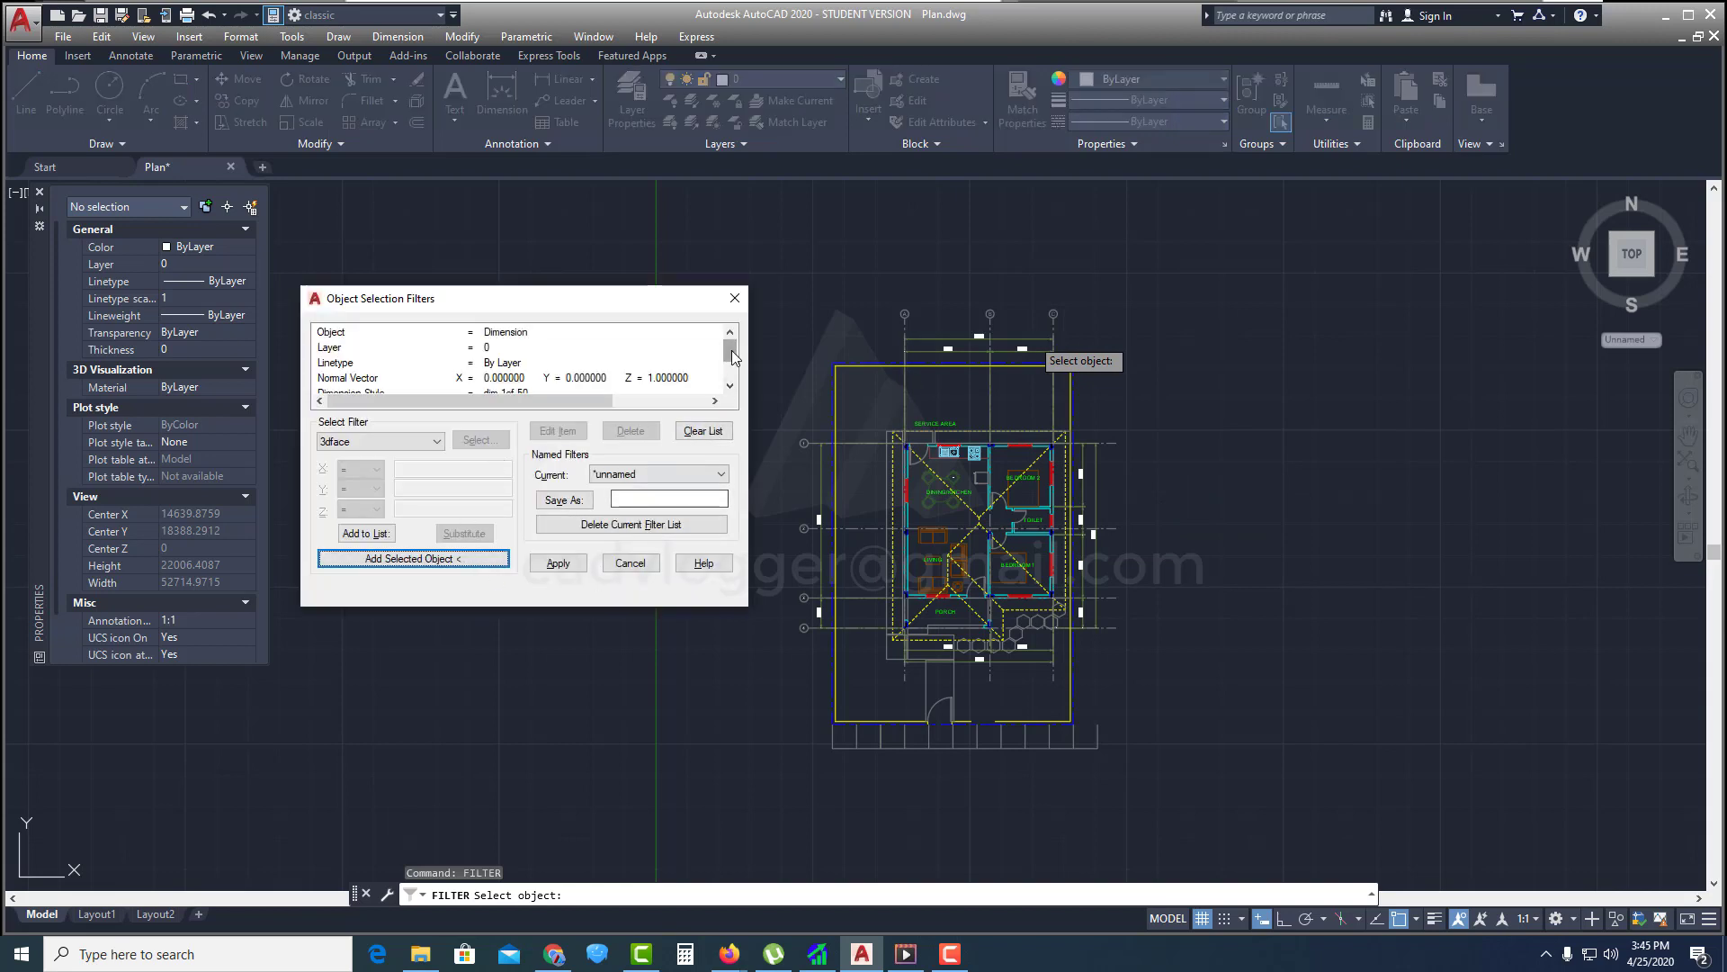
left_click_drag(730, 351, 731, 346)
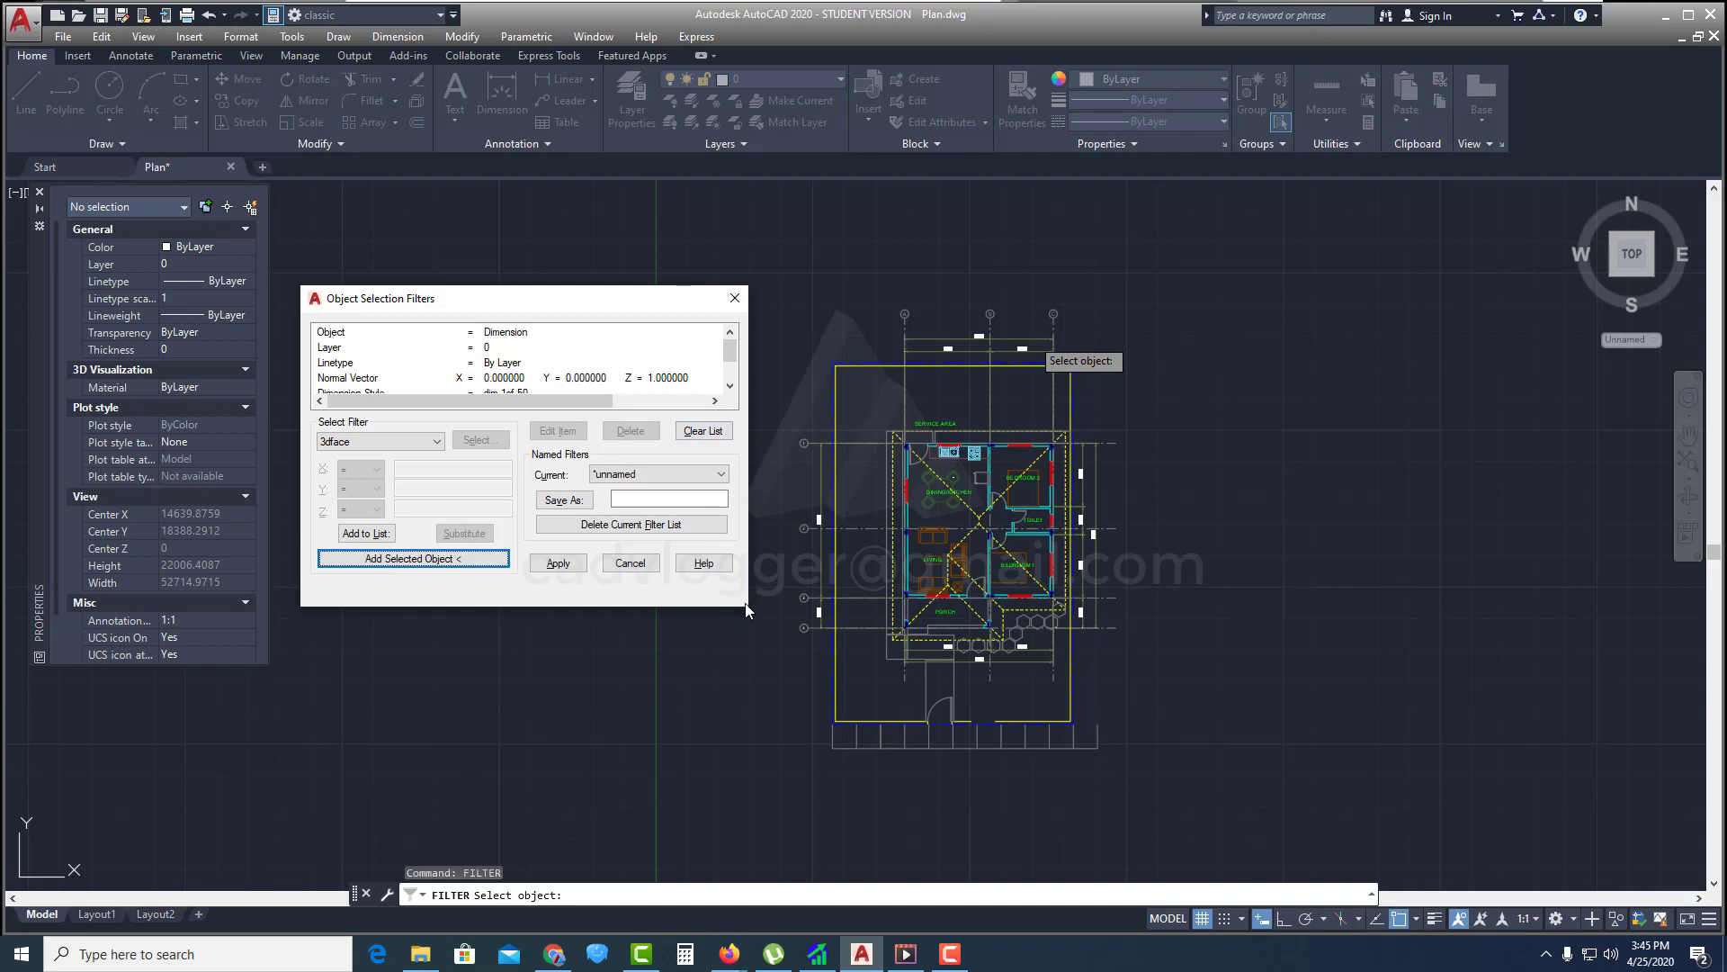
left_click_drag(747, 602, 748, 726)
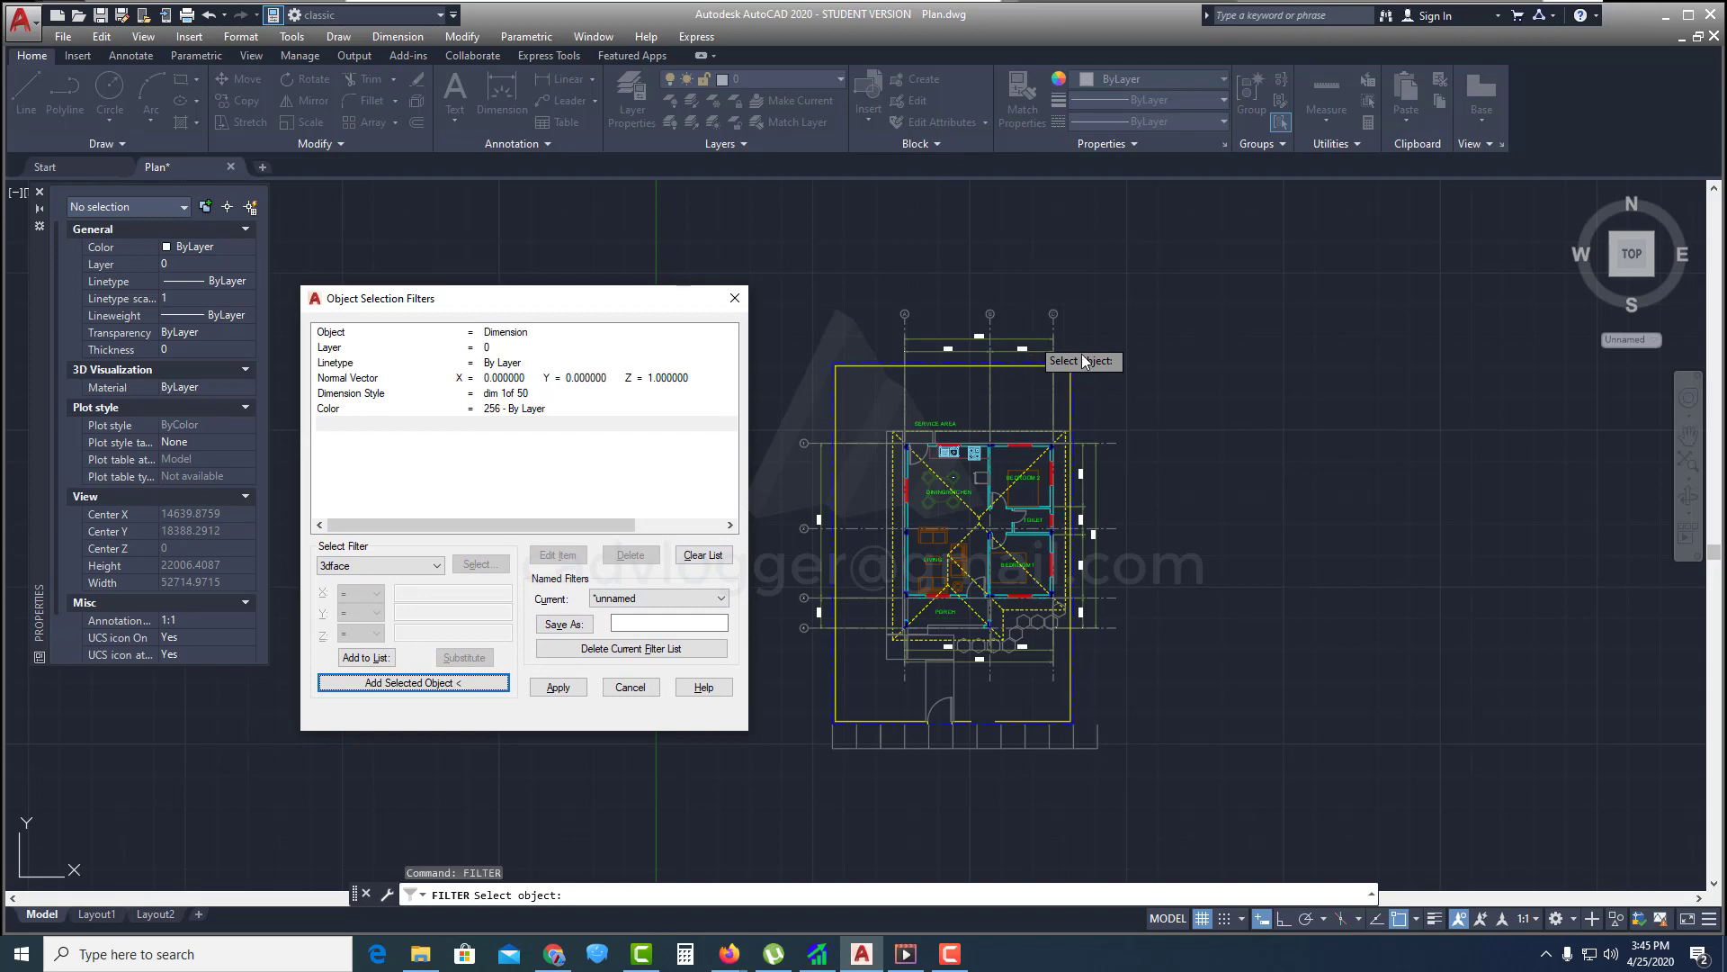
left_click(491, 410)
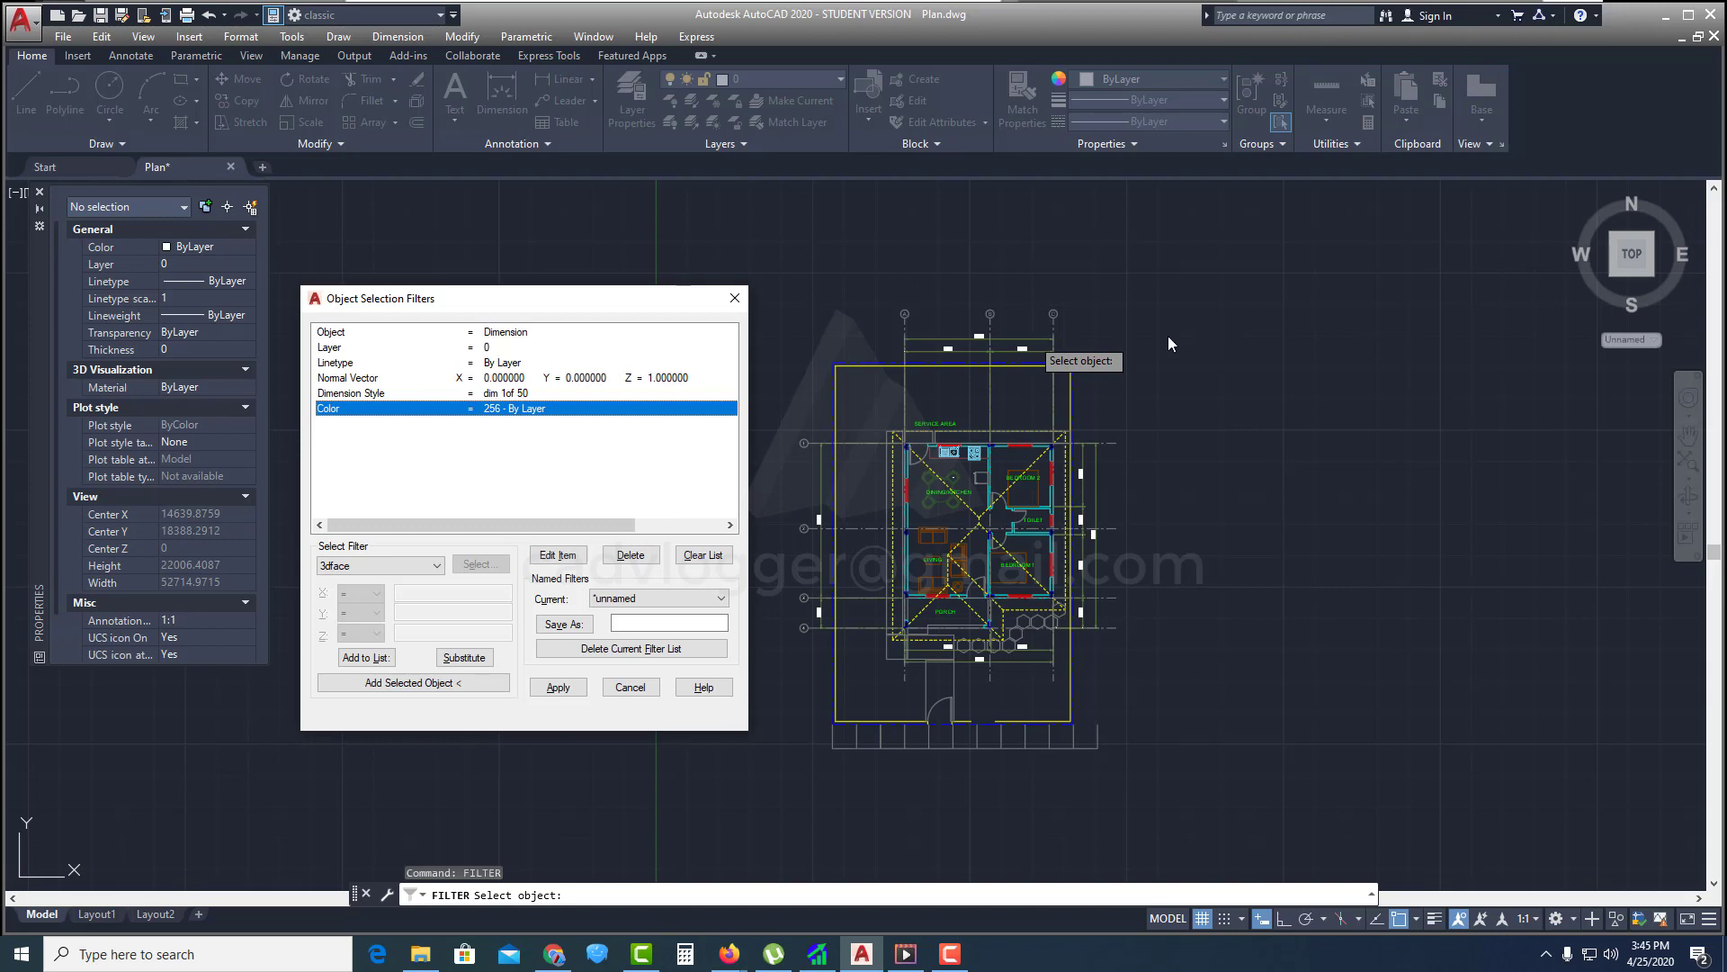
left_click(631, 555)
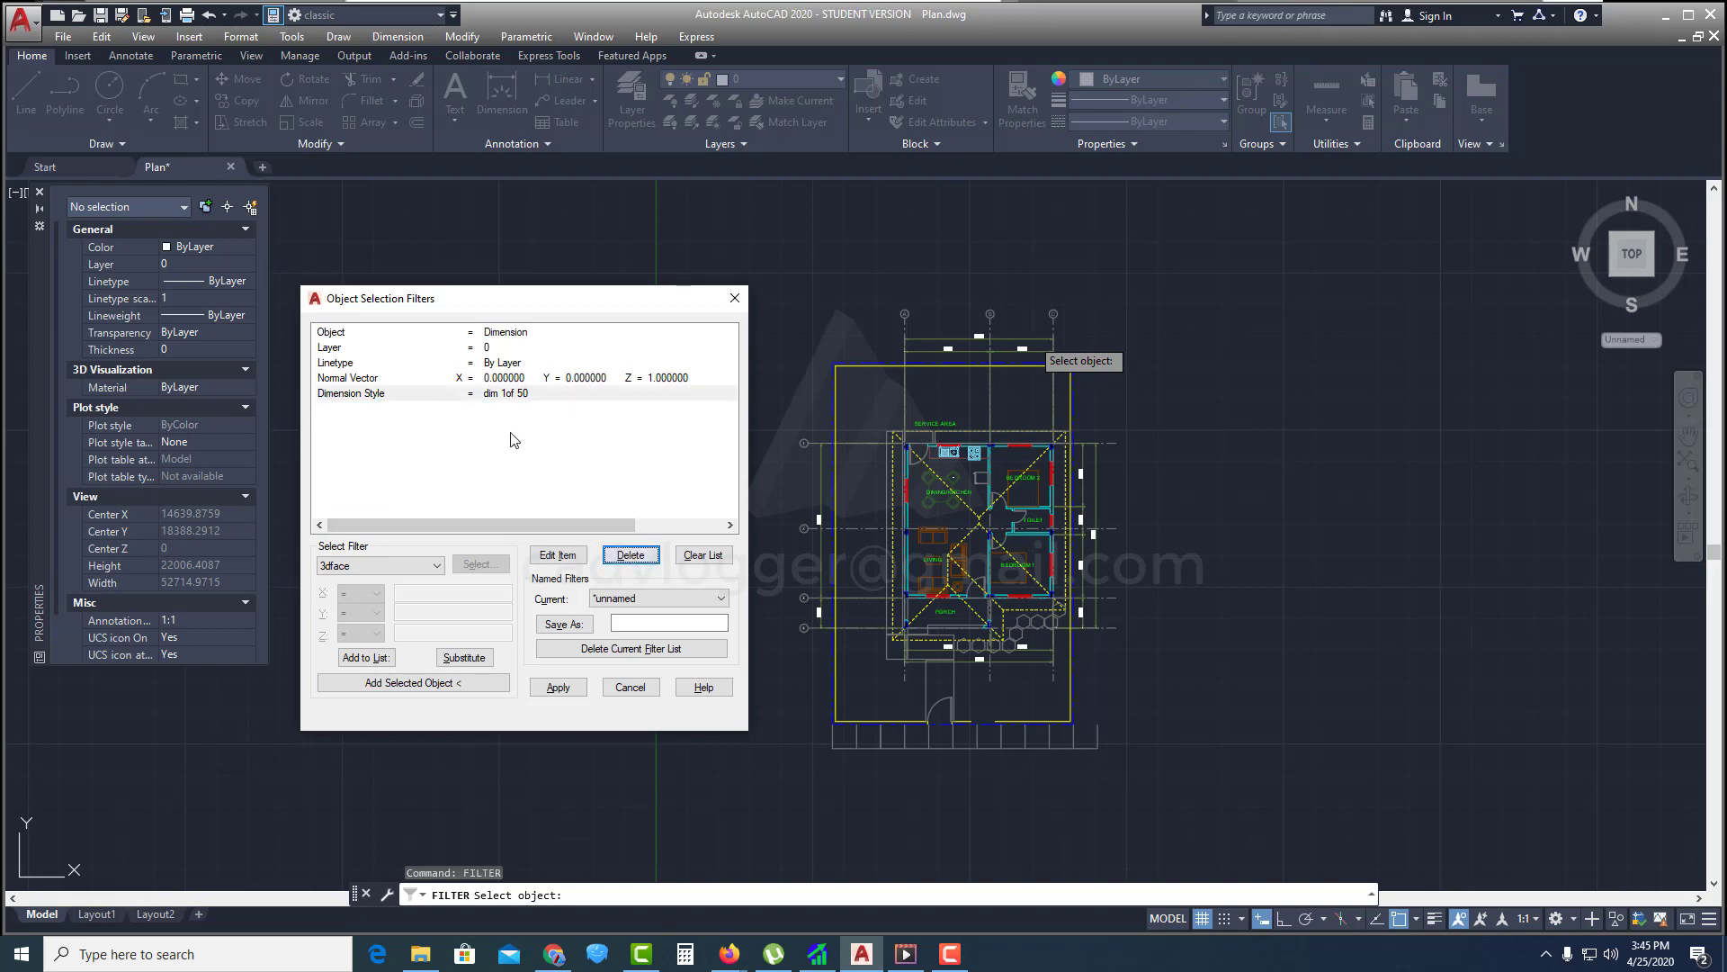
left_click(509, 382)
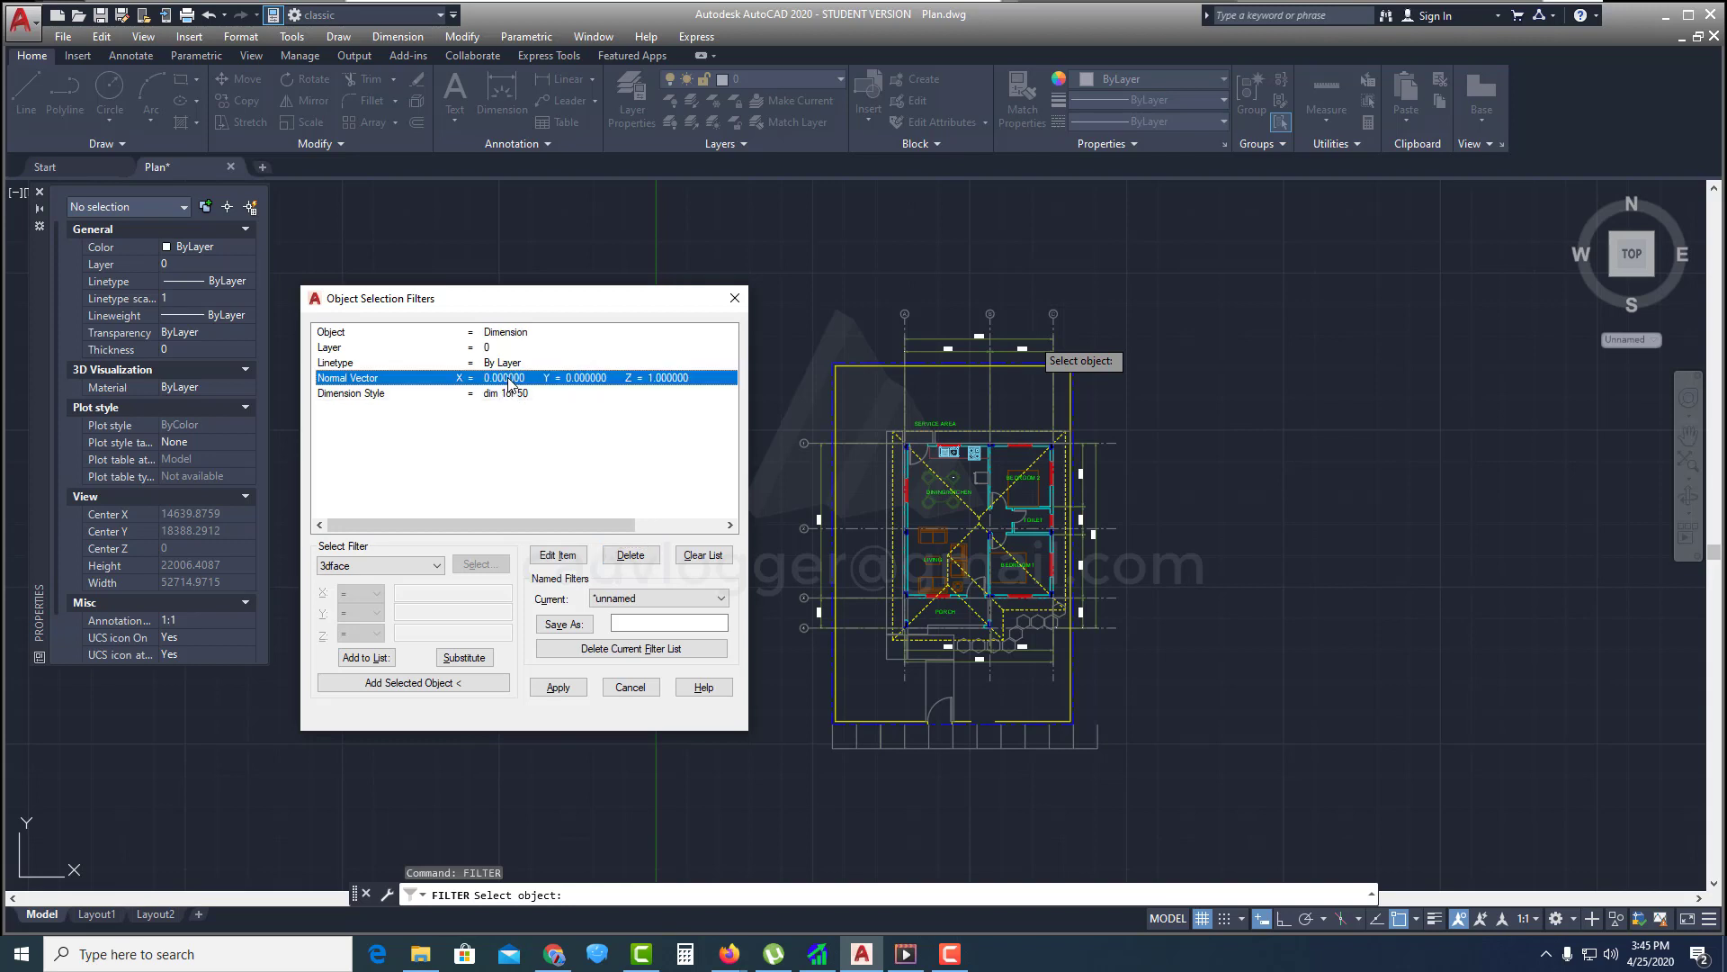
left_click(631, 555)
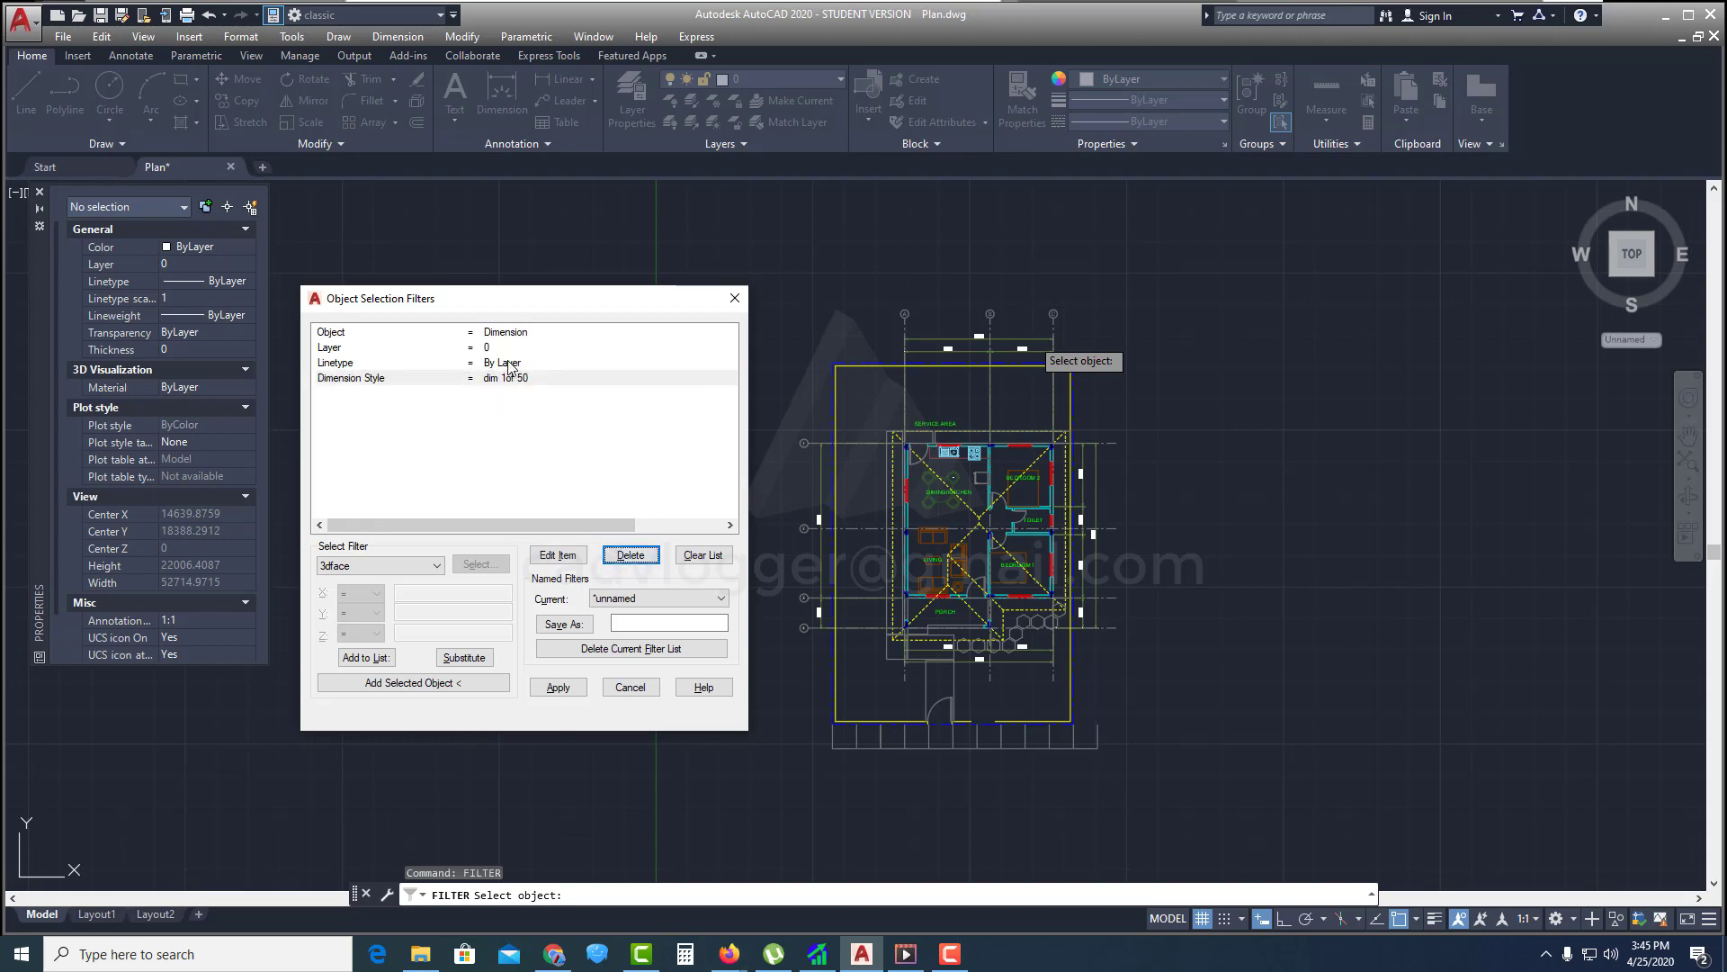
left_click(511, 363)
left_click(631, 555)
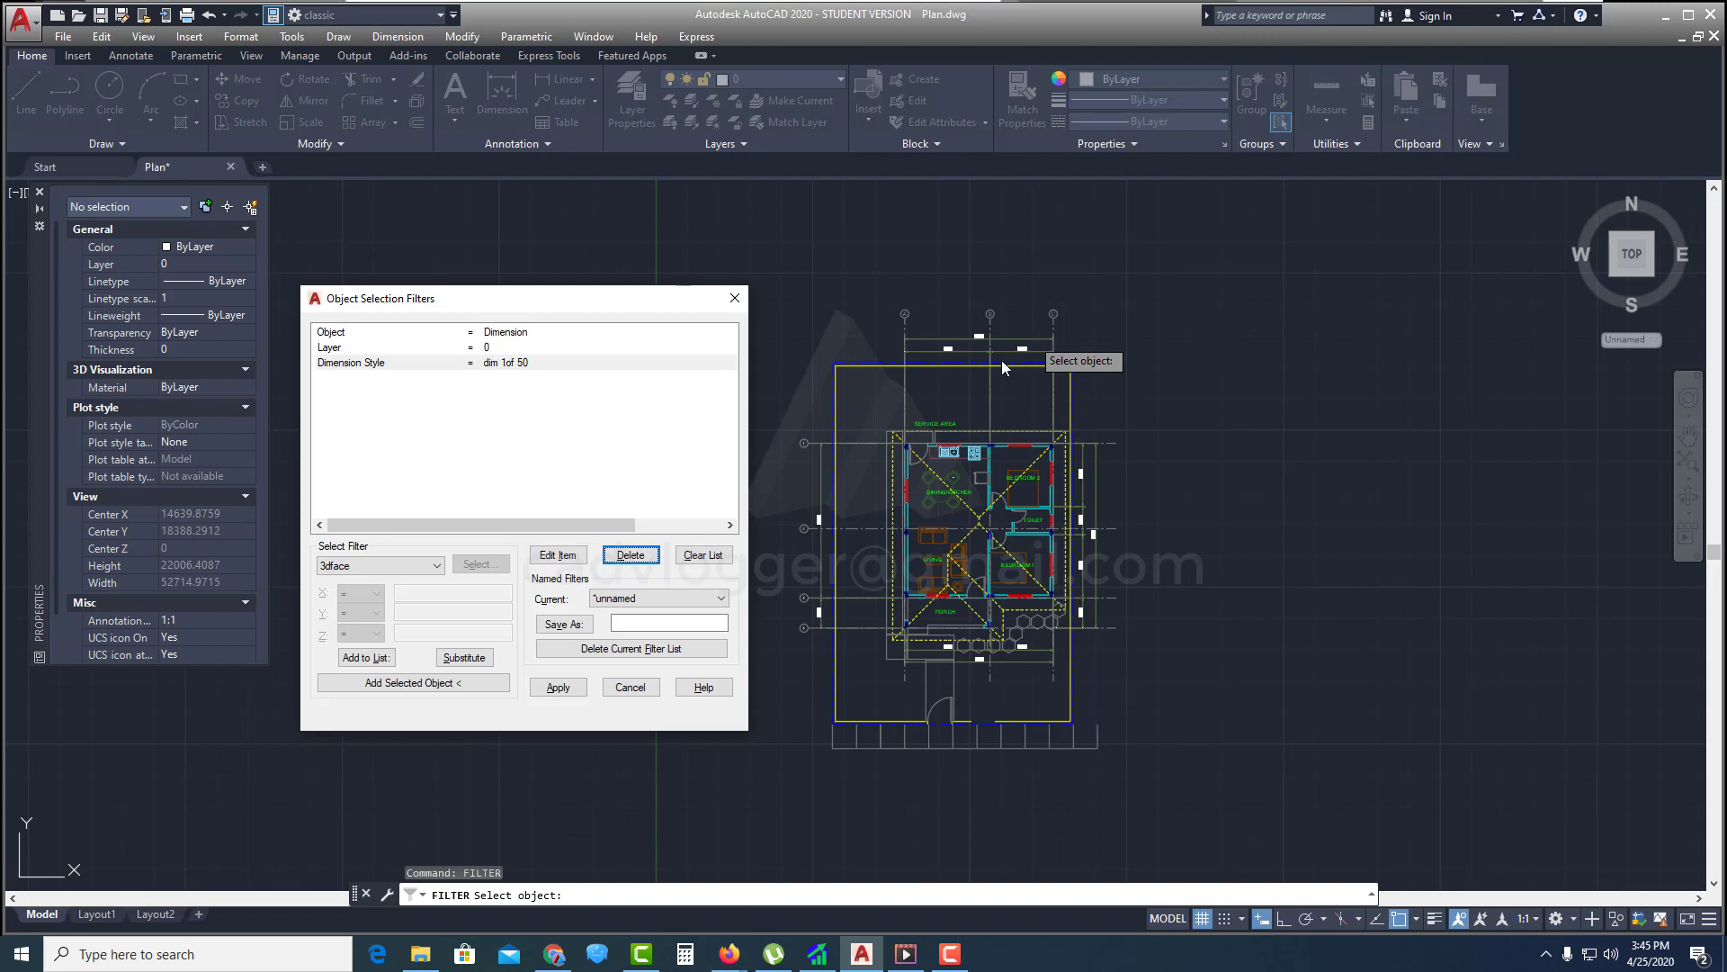
Delete the Layer condition and apply the Dimension, dim 1of 50 filter over the plan
left_click(492, 349)
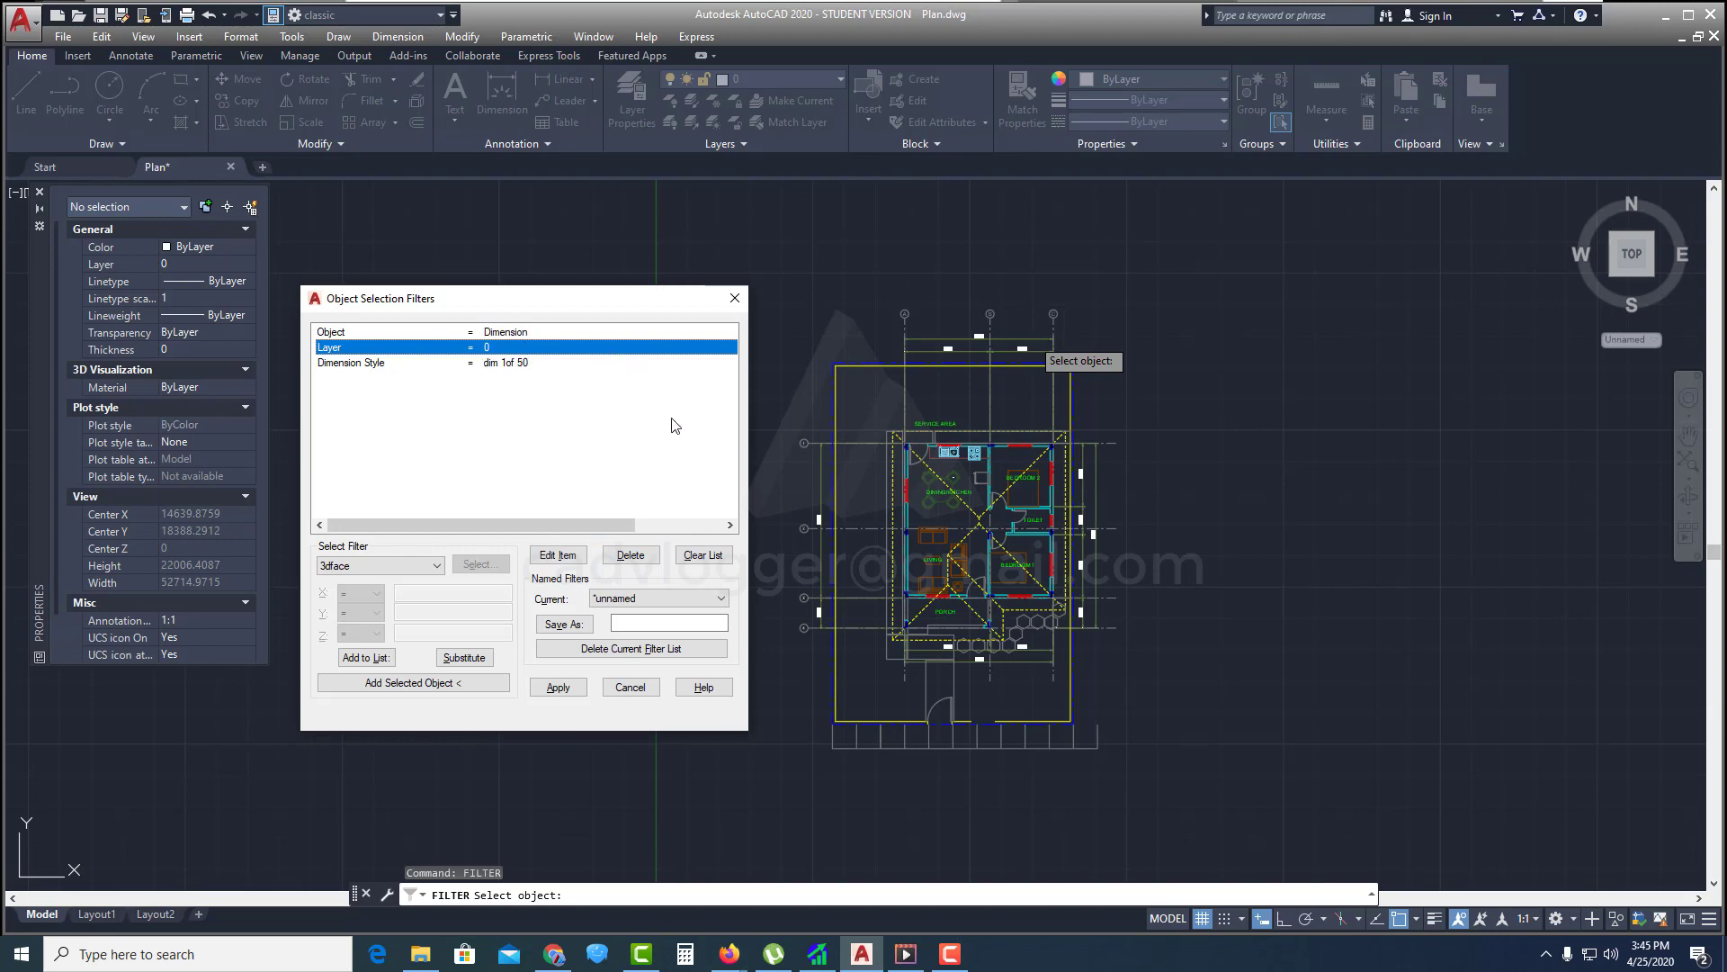
left_click(638, 556)
left_click(558, 688)
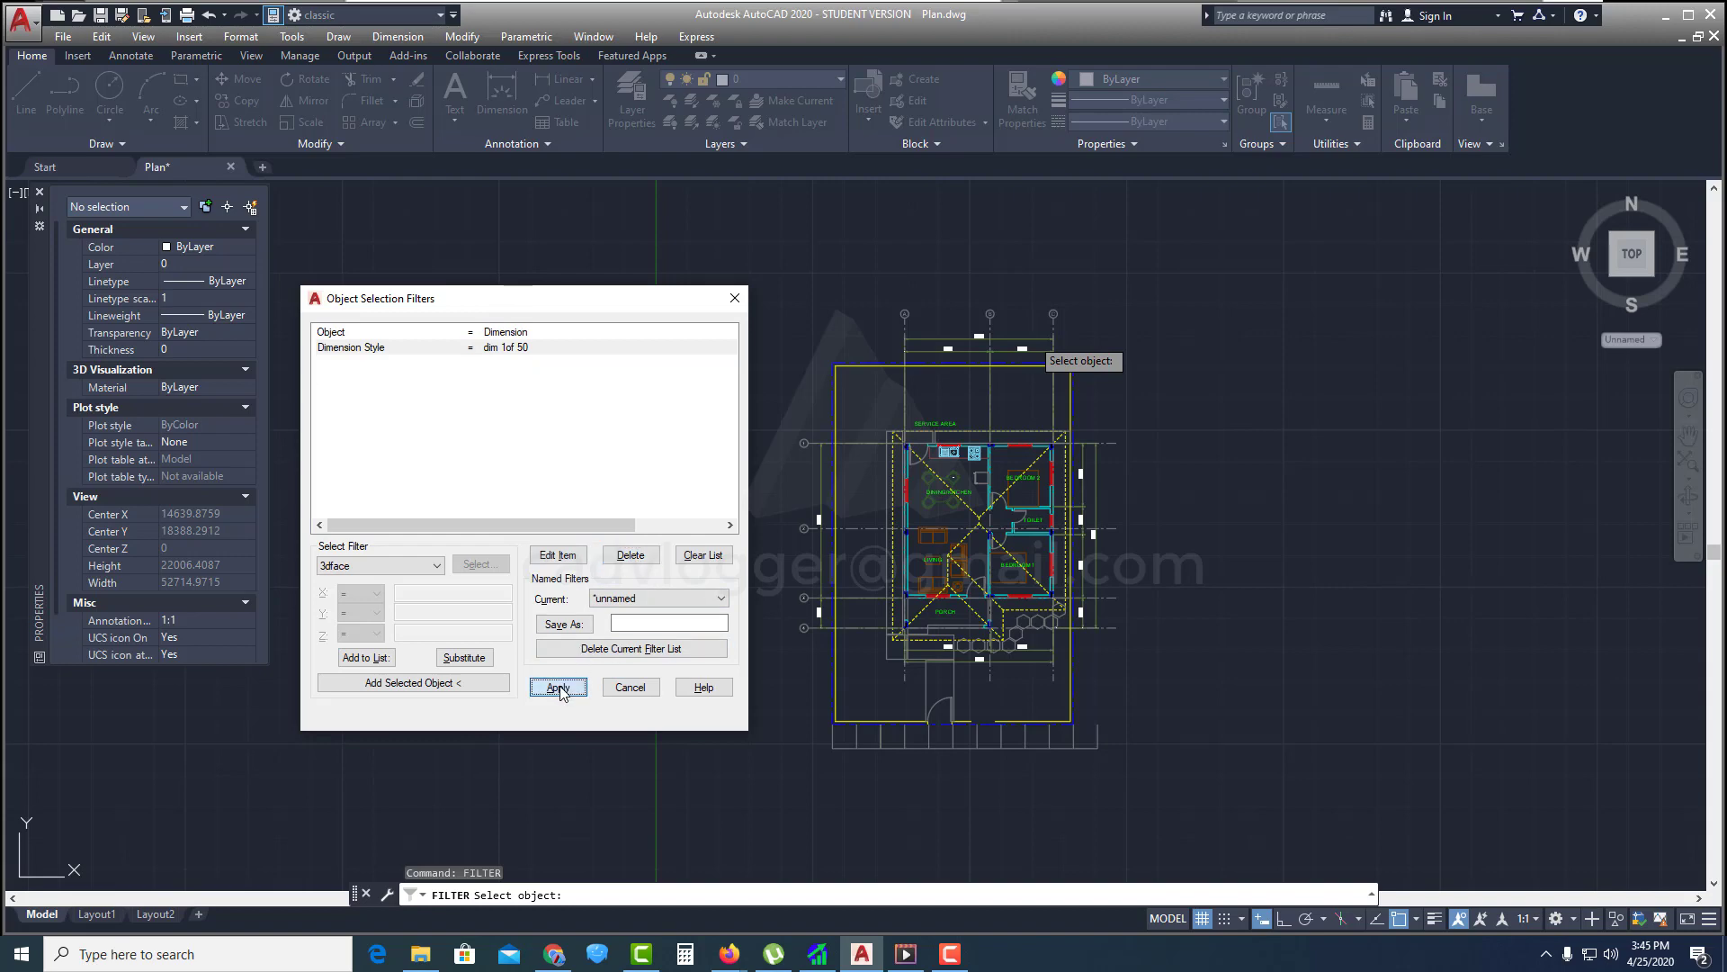
left_click(1299, 227)
Complete the window to select the 13 dimensions, then cancel the selection and reopen FILTER
left_click(707, 767)
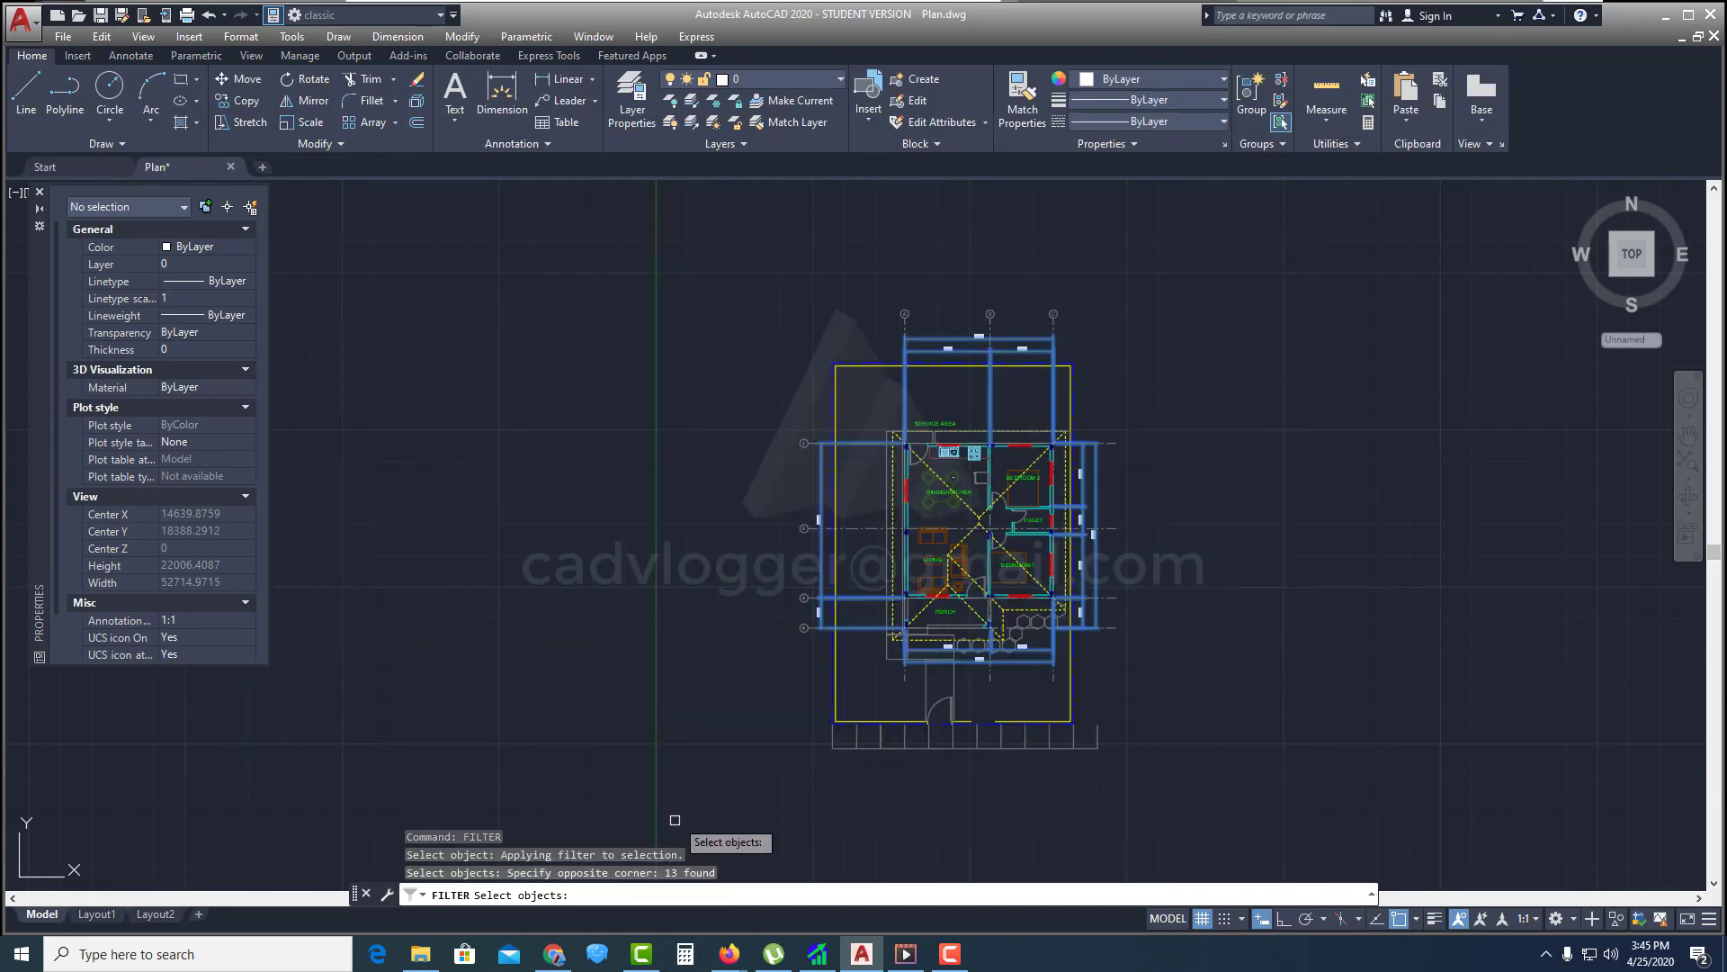
scroll(932, 666, "up", 2)
scroll(1188, 499, "up", 2)
scroll(1035, 504, "down", 2)
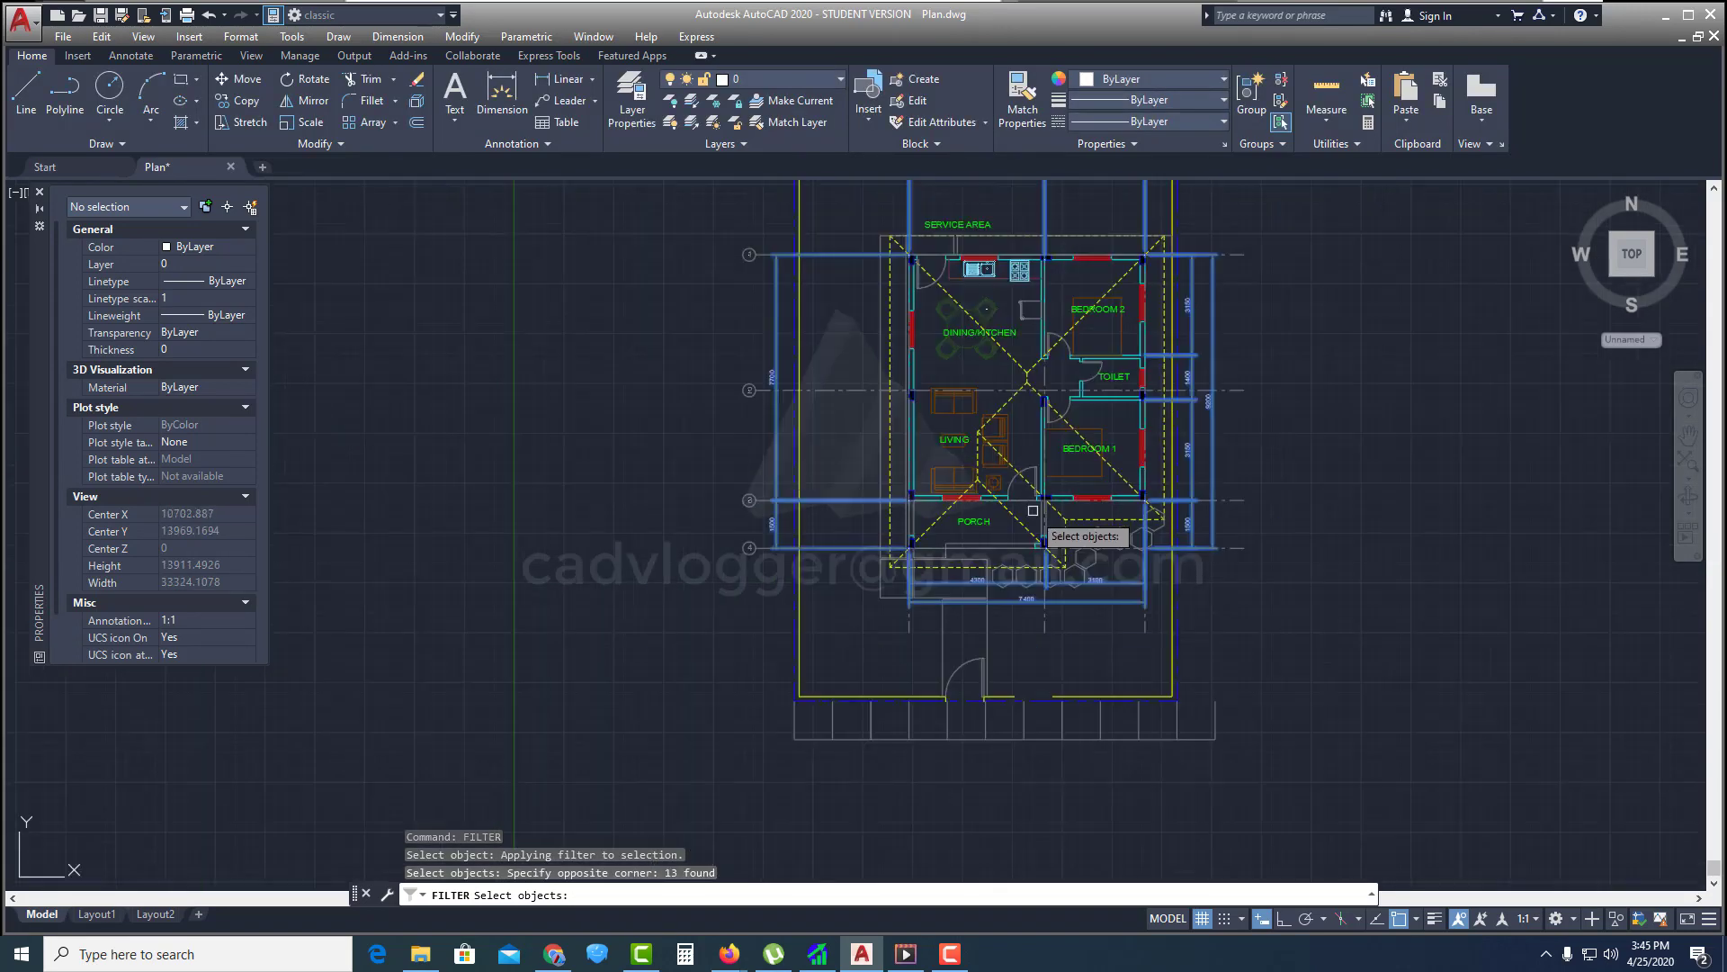
middle_click_drag(1039, 427, 1045, 476)
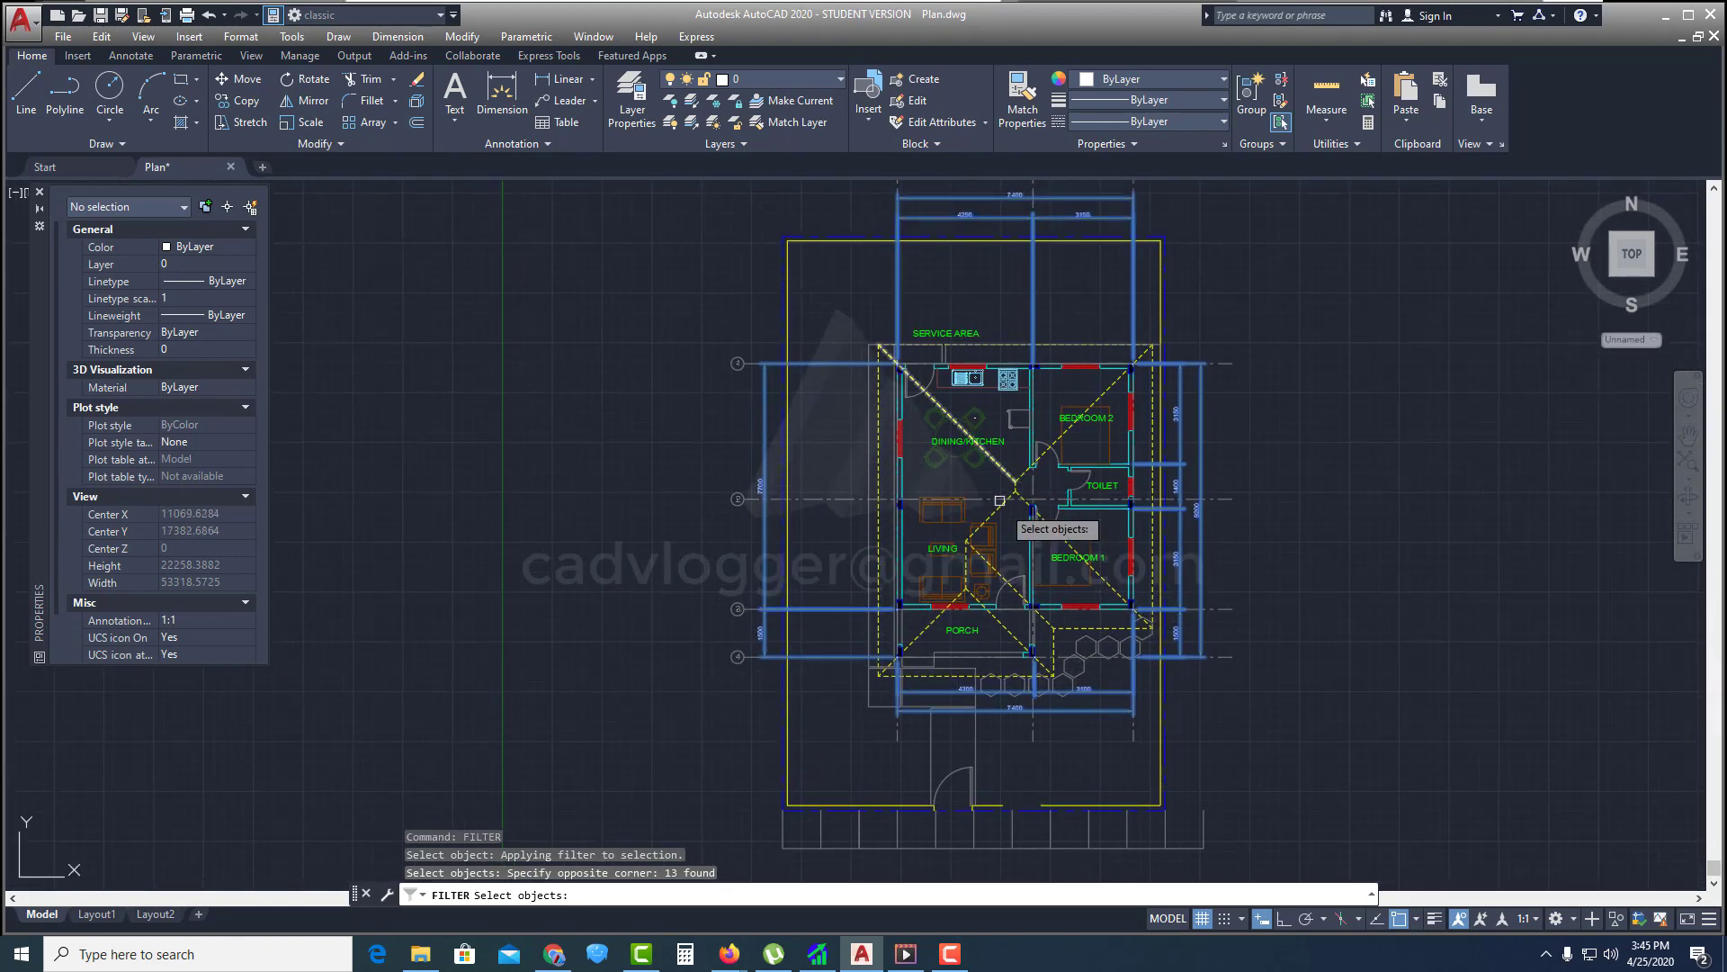
scroll(1025, 562, "down", 2)
key("Escape")
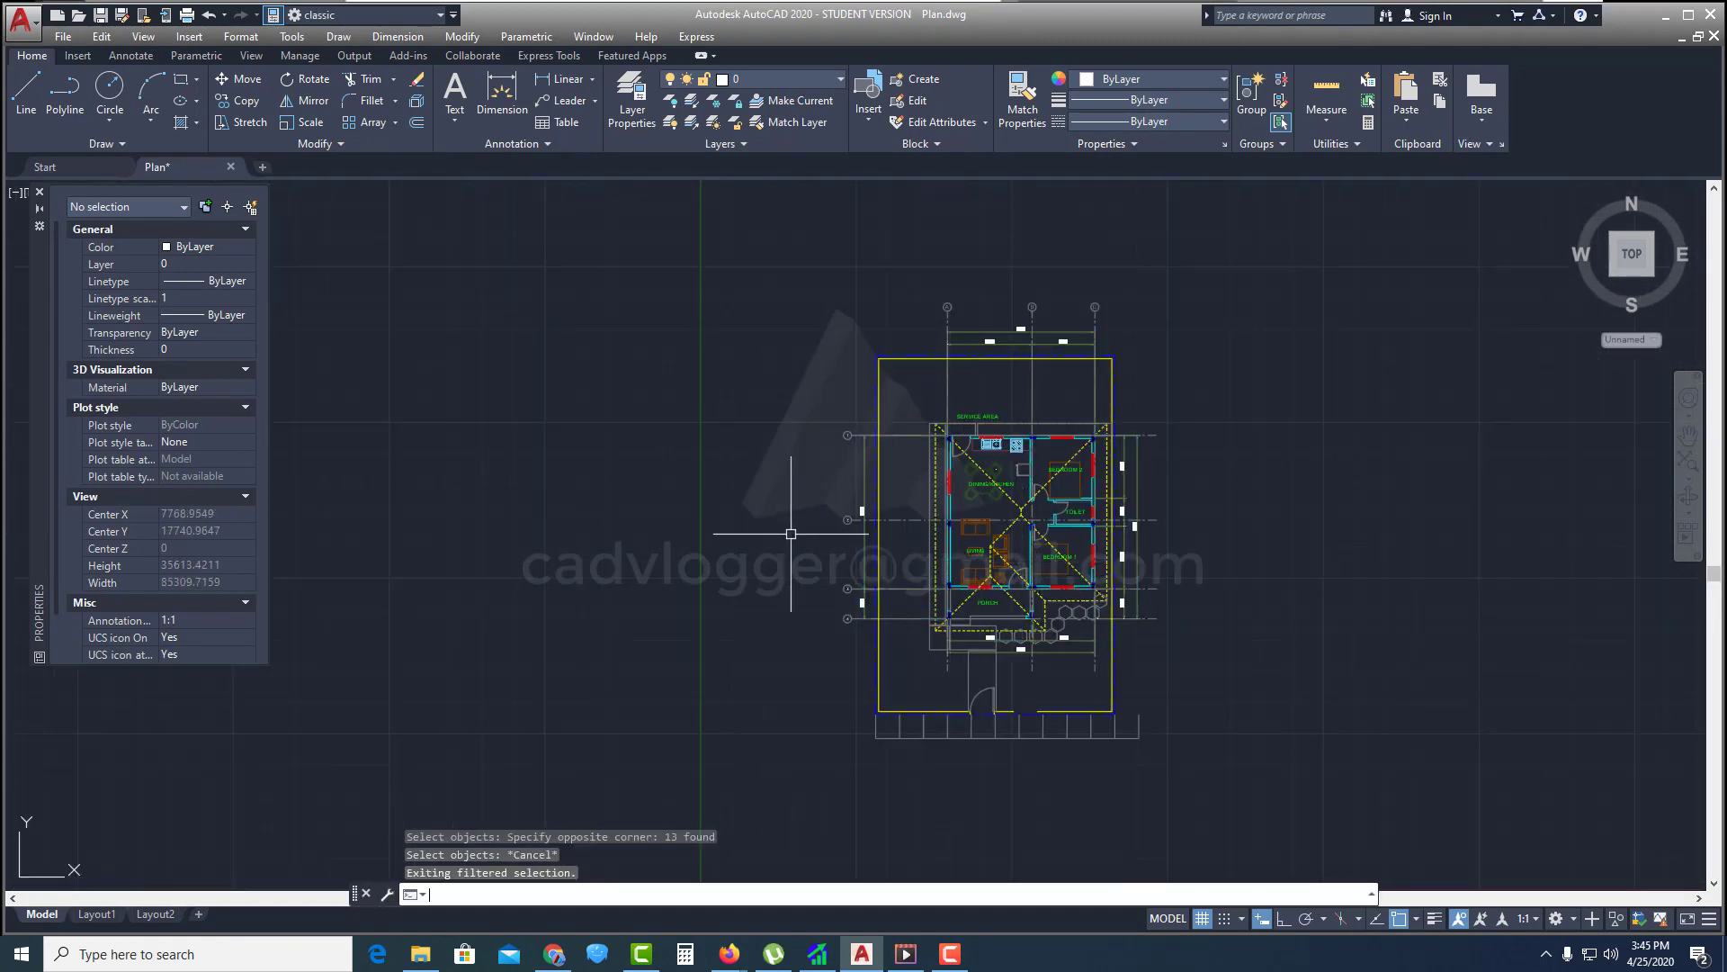
key("Return")
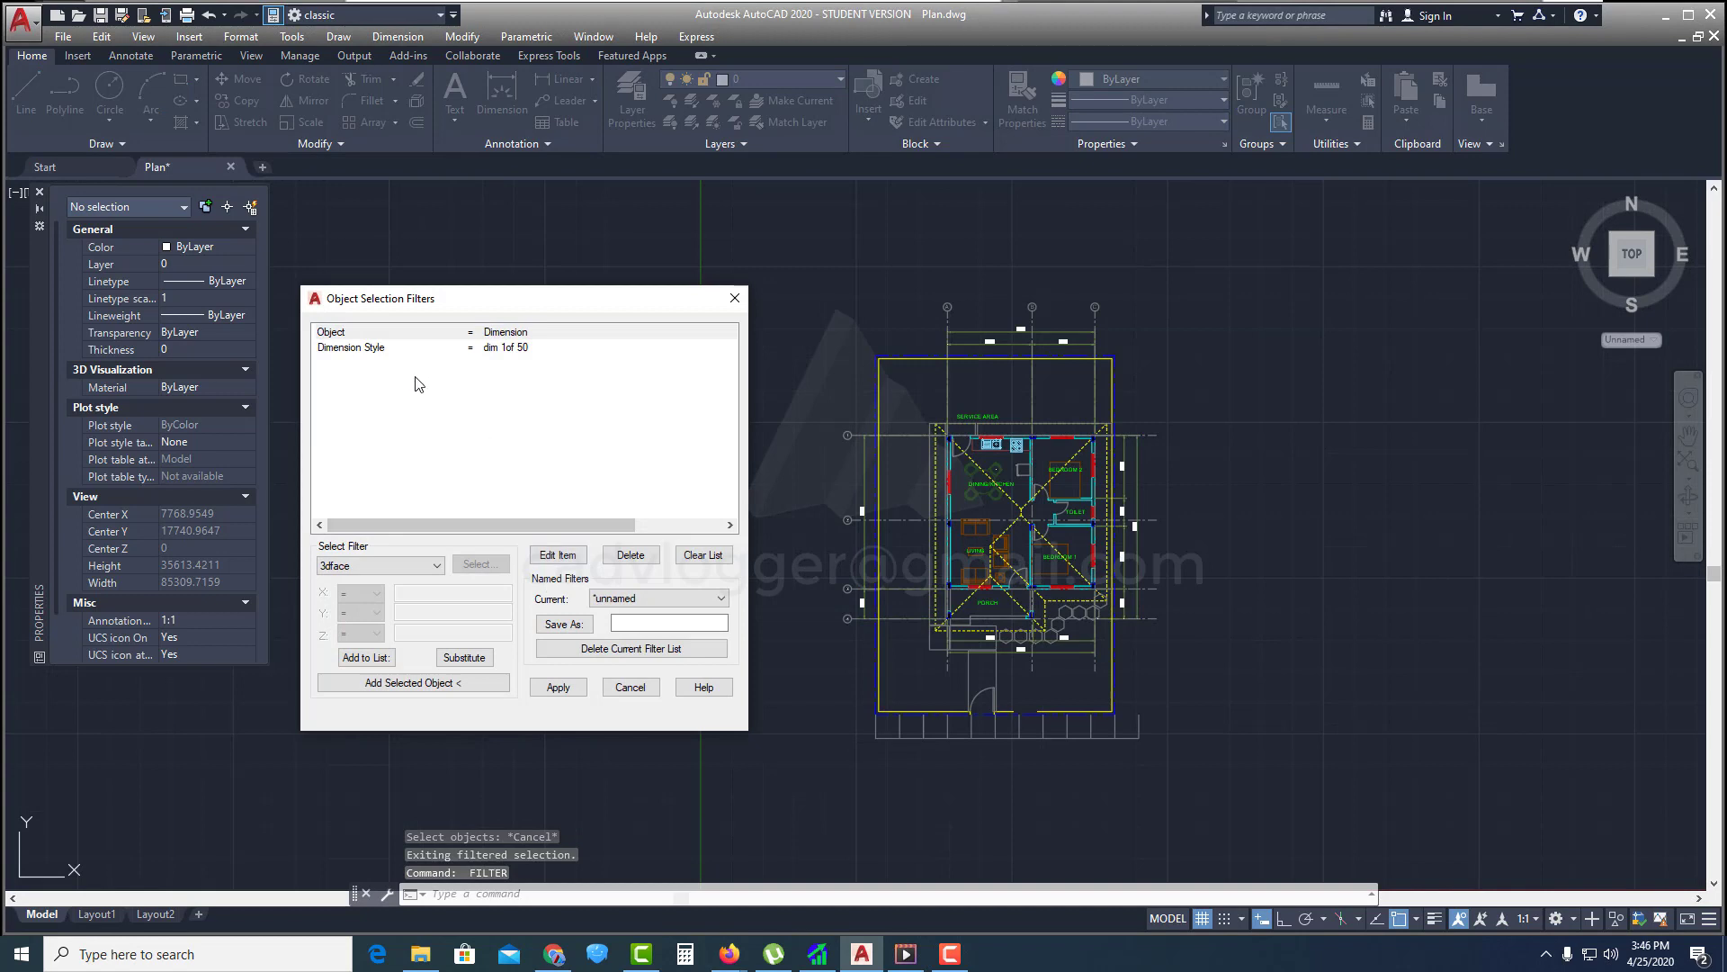
Clear the filter list, add a single Object = Text condition, and apply it
left_click(695, 558)
left_click_drag(560, 301, 569, 274)
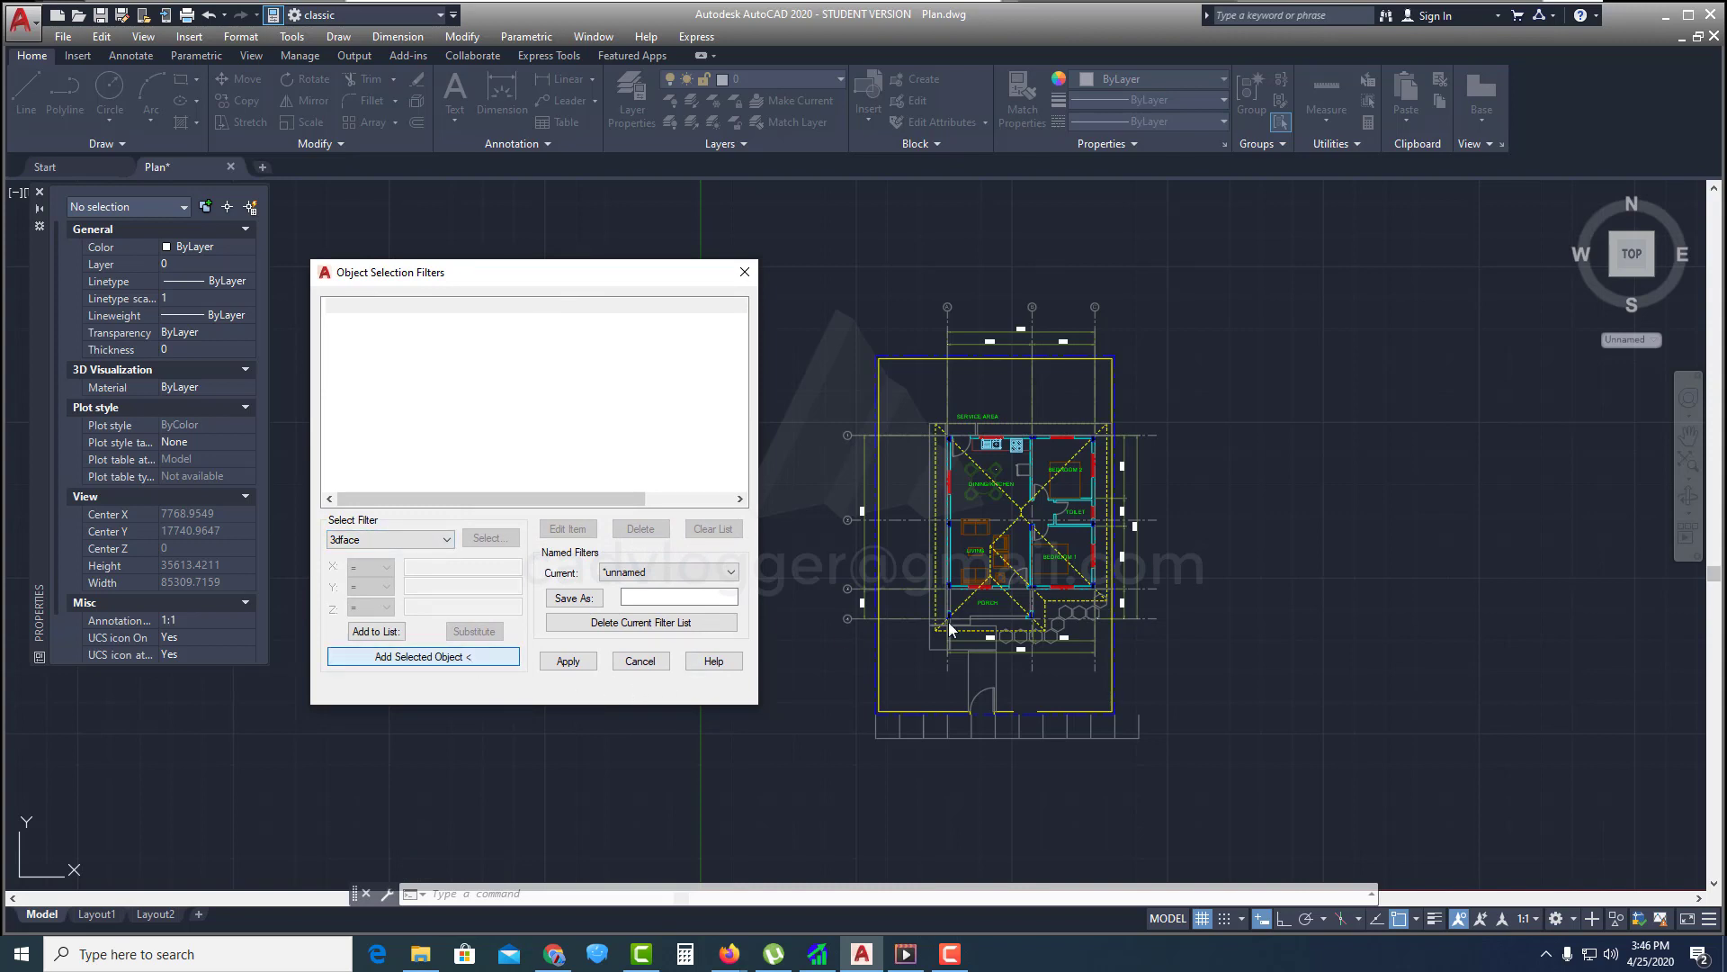
left_click(405, 656)
key("Escape")
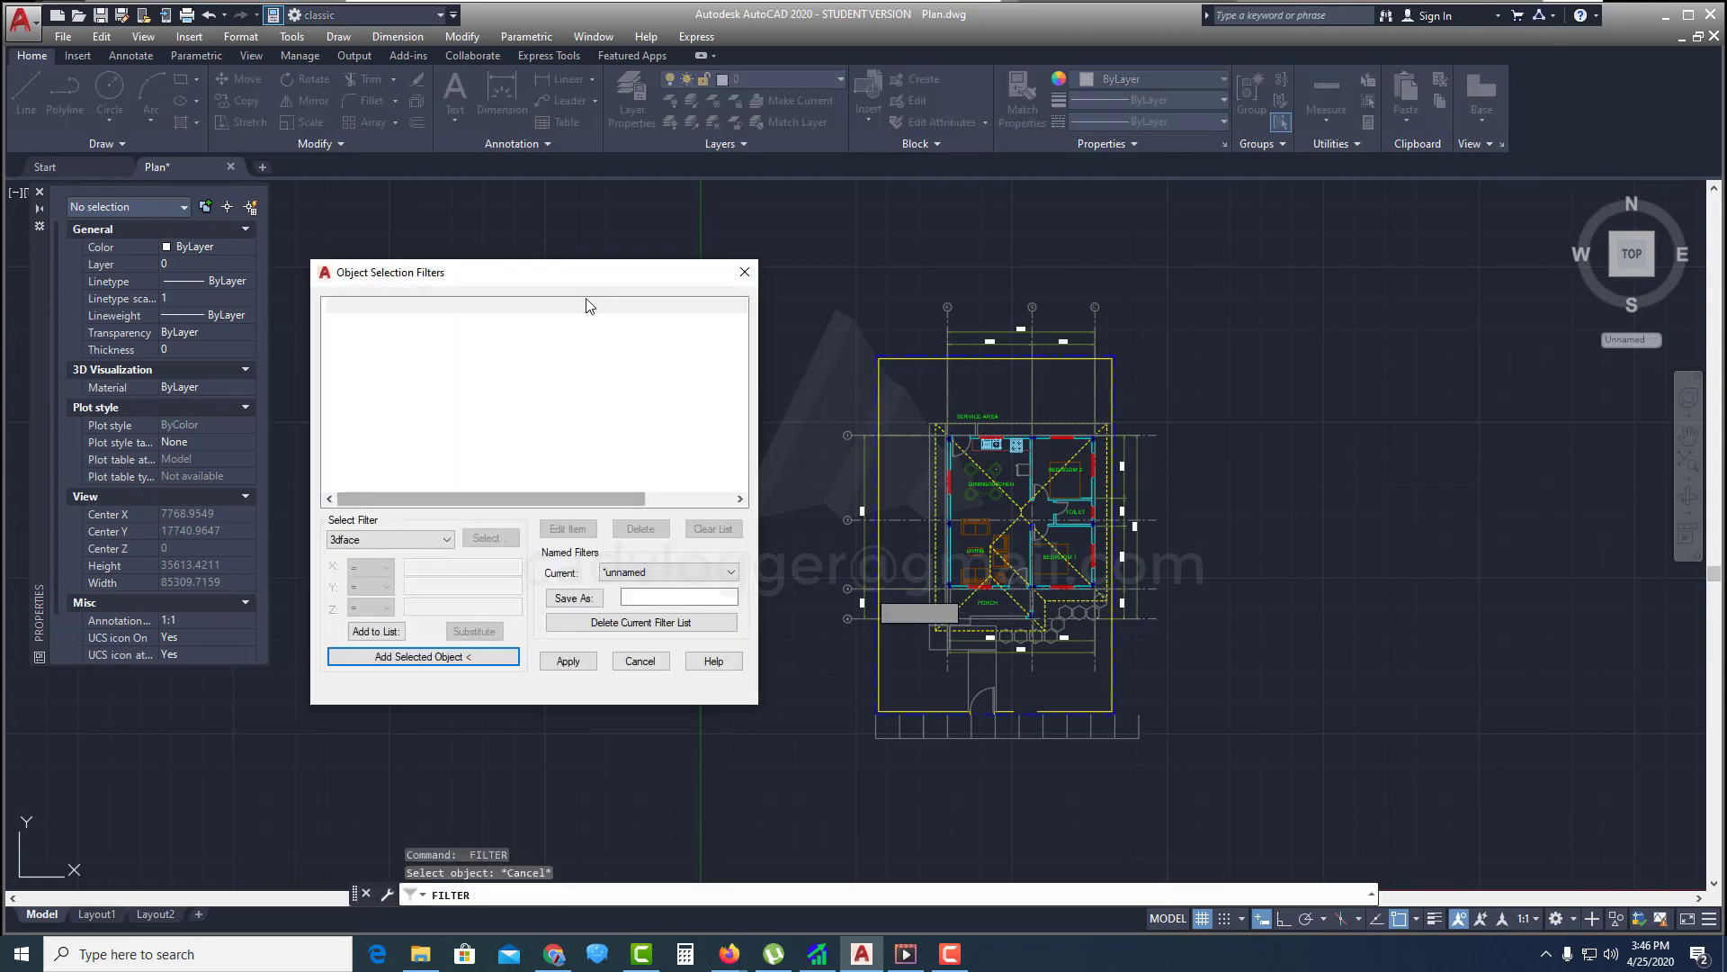
left_click_drag(580, 274, 589, 235)
left_click(454, 505)
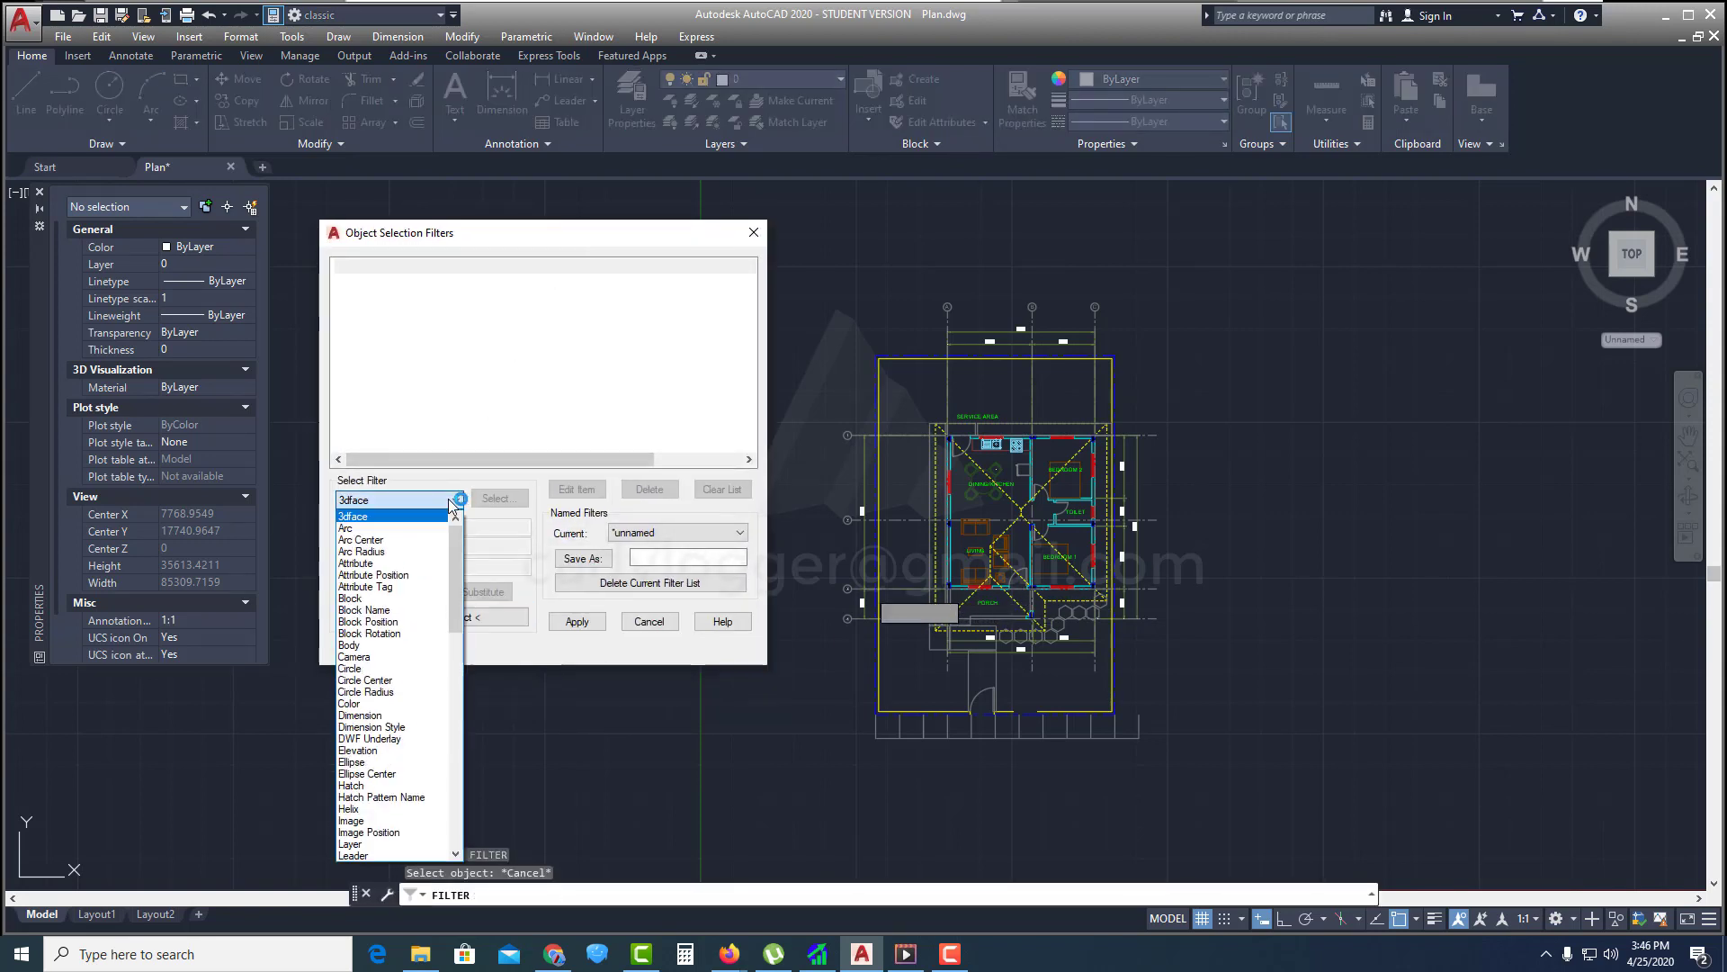
type("text")
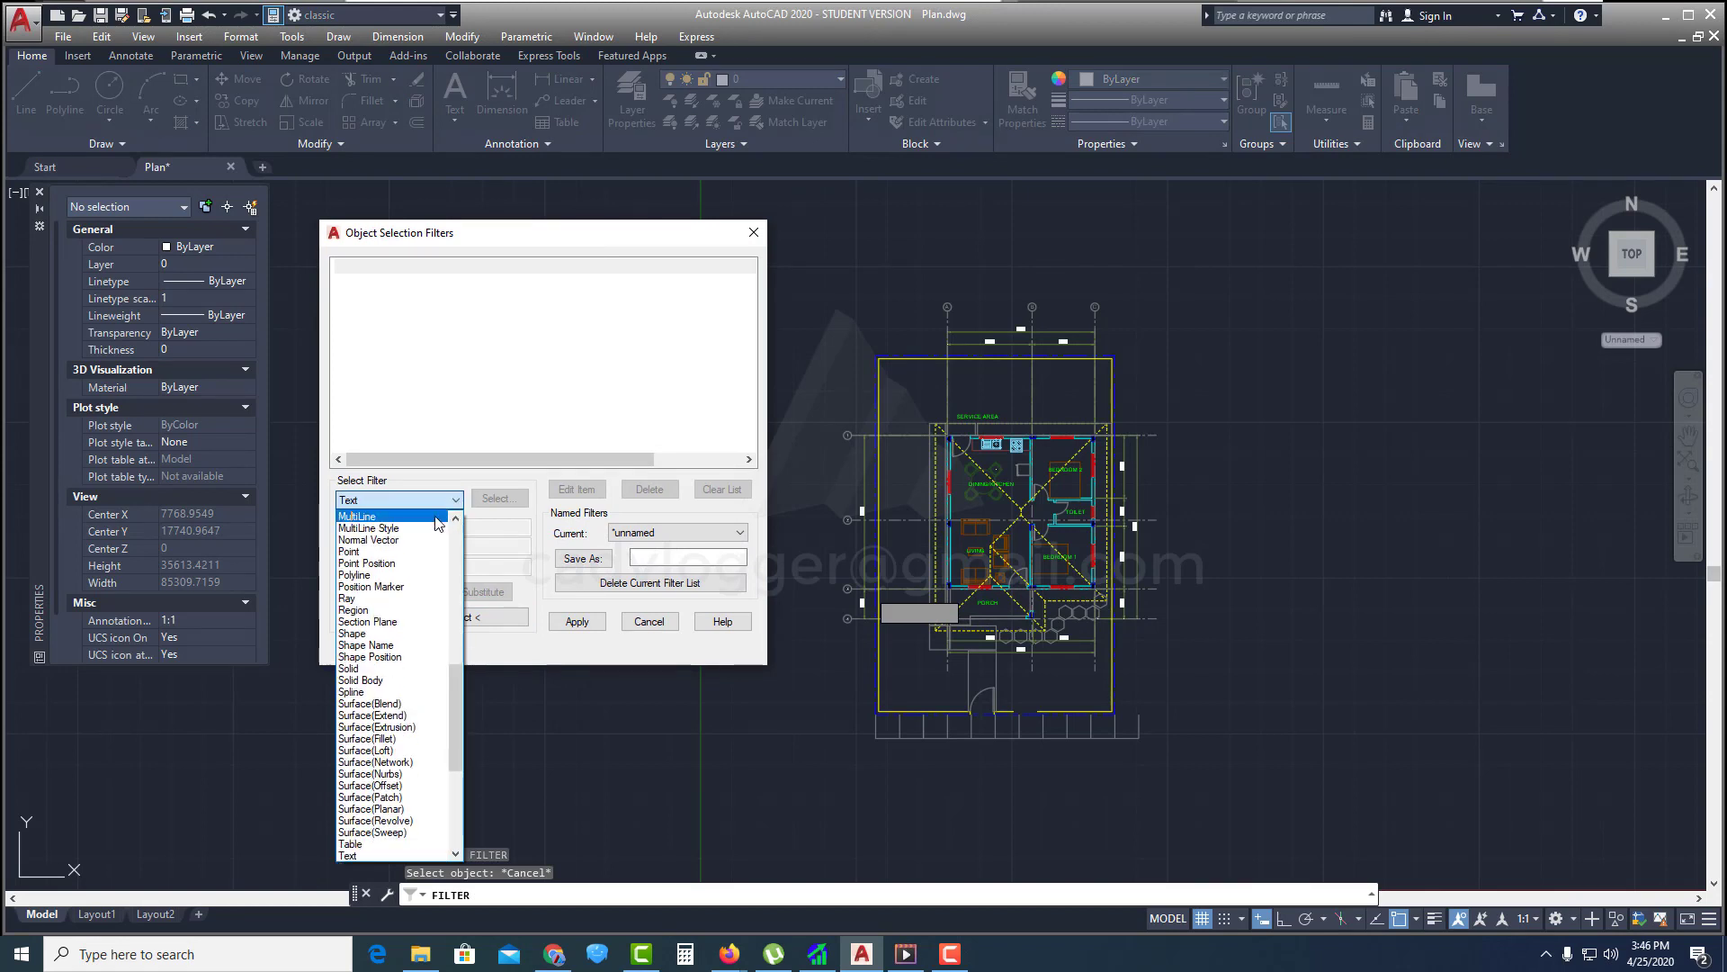
left_click(390, 855)
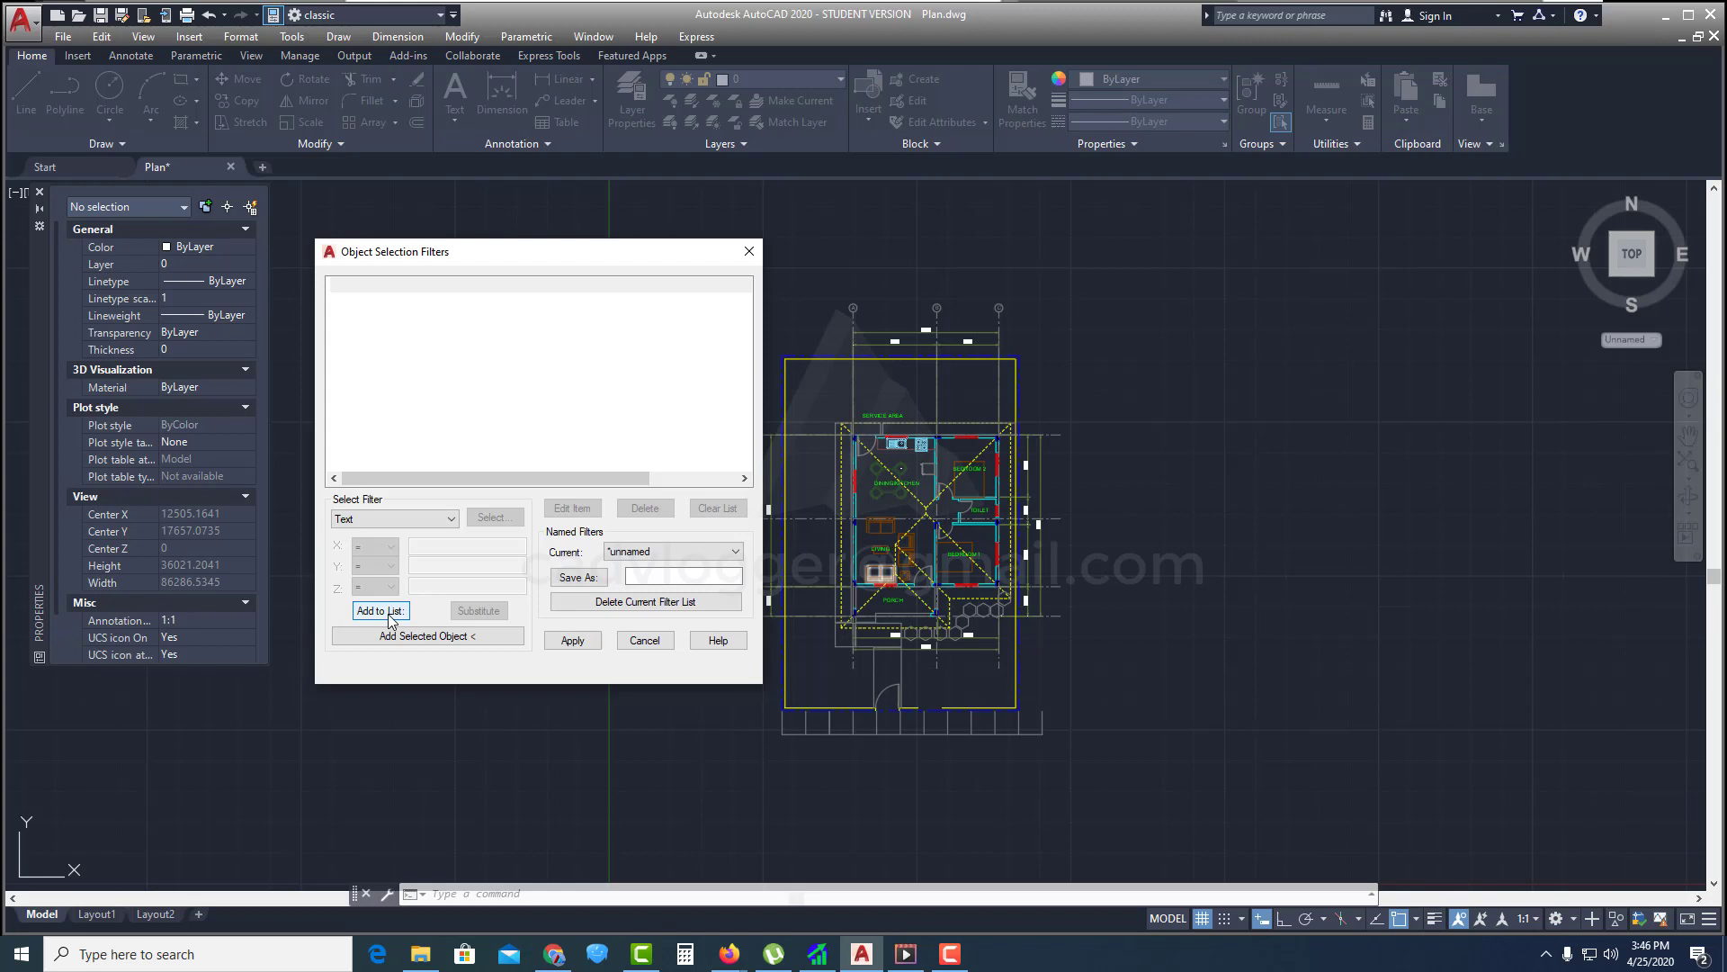
left_click(382, 611)
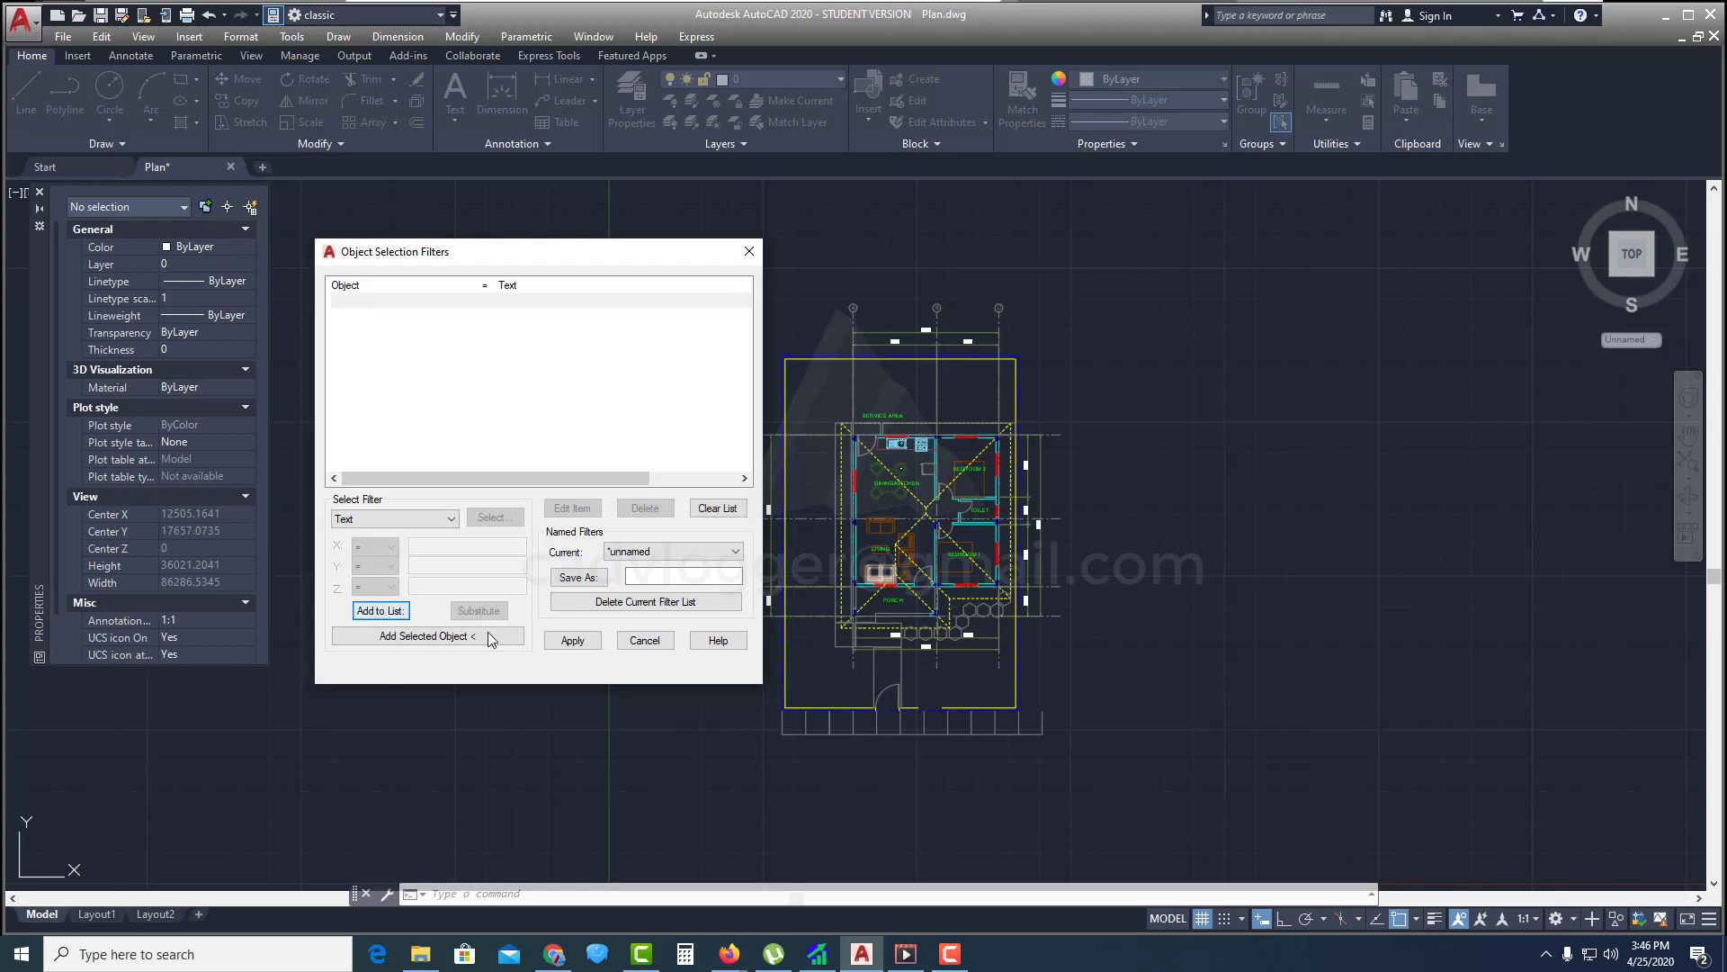
left_click(573, 641)
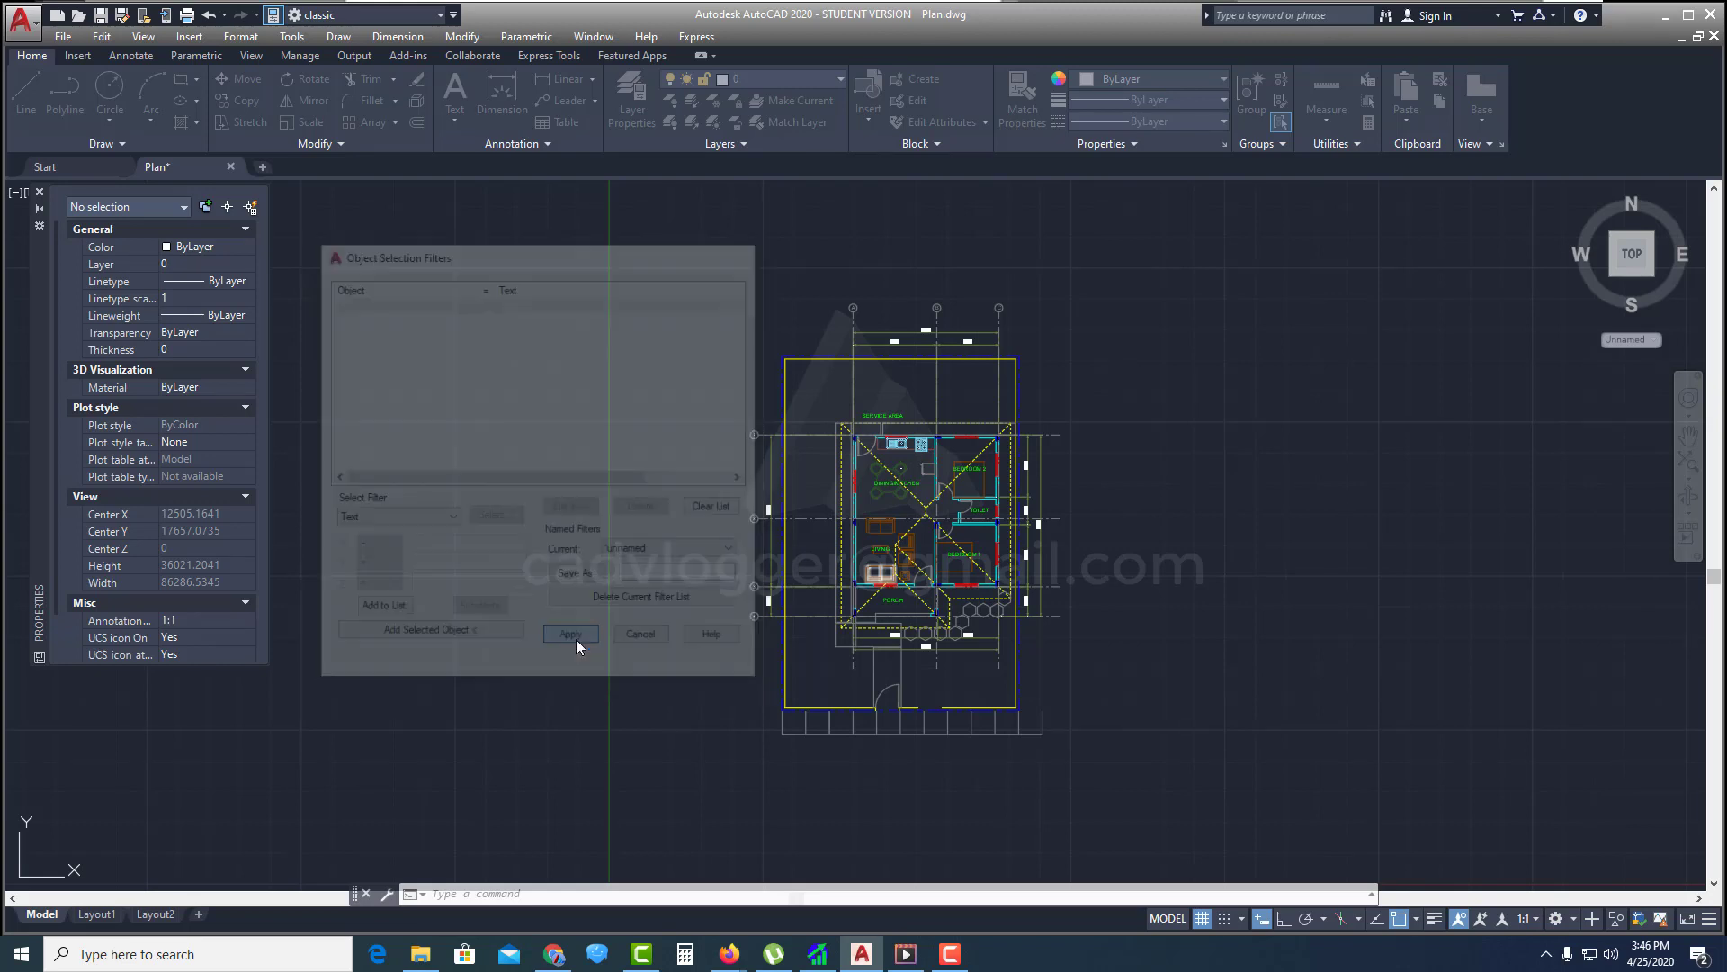
Window the whole plan with the Text filter to catch 14 text objects, then deselect them
left_click(1255, 234)
left_click(526, 813)
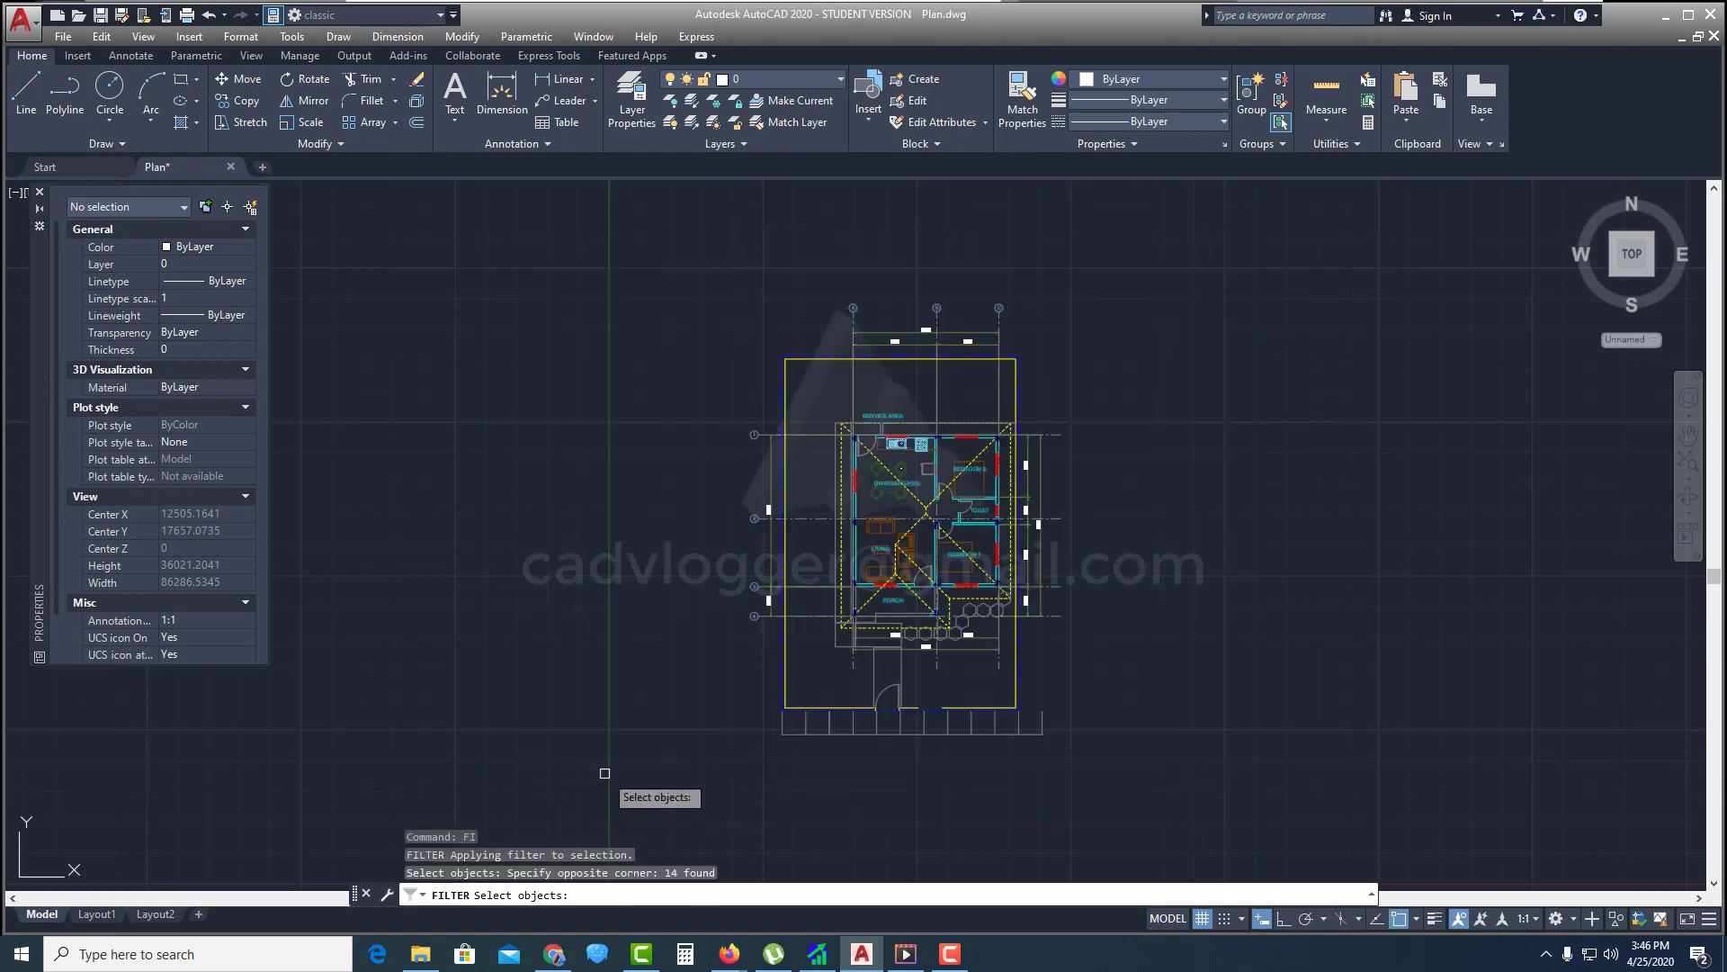
scroll(960, 605, "up", 4)
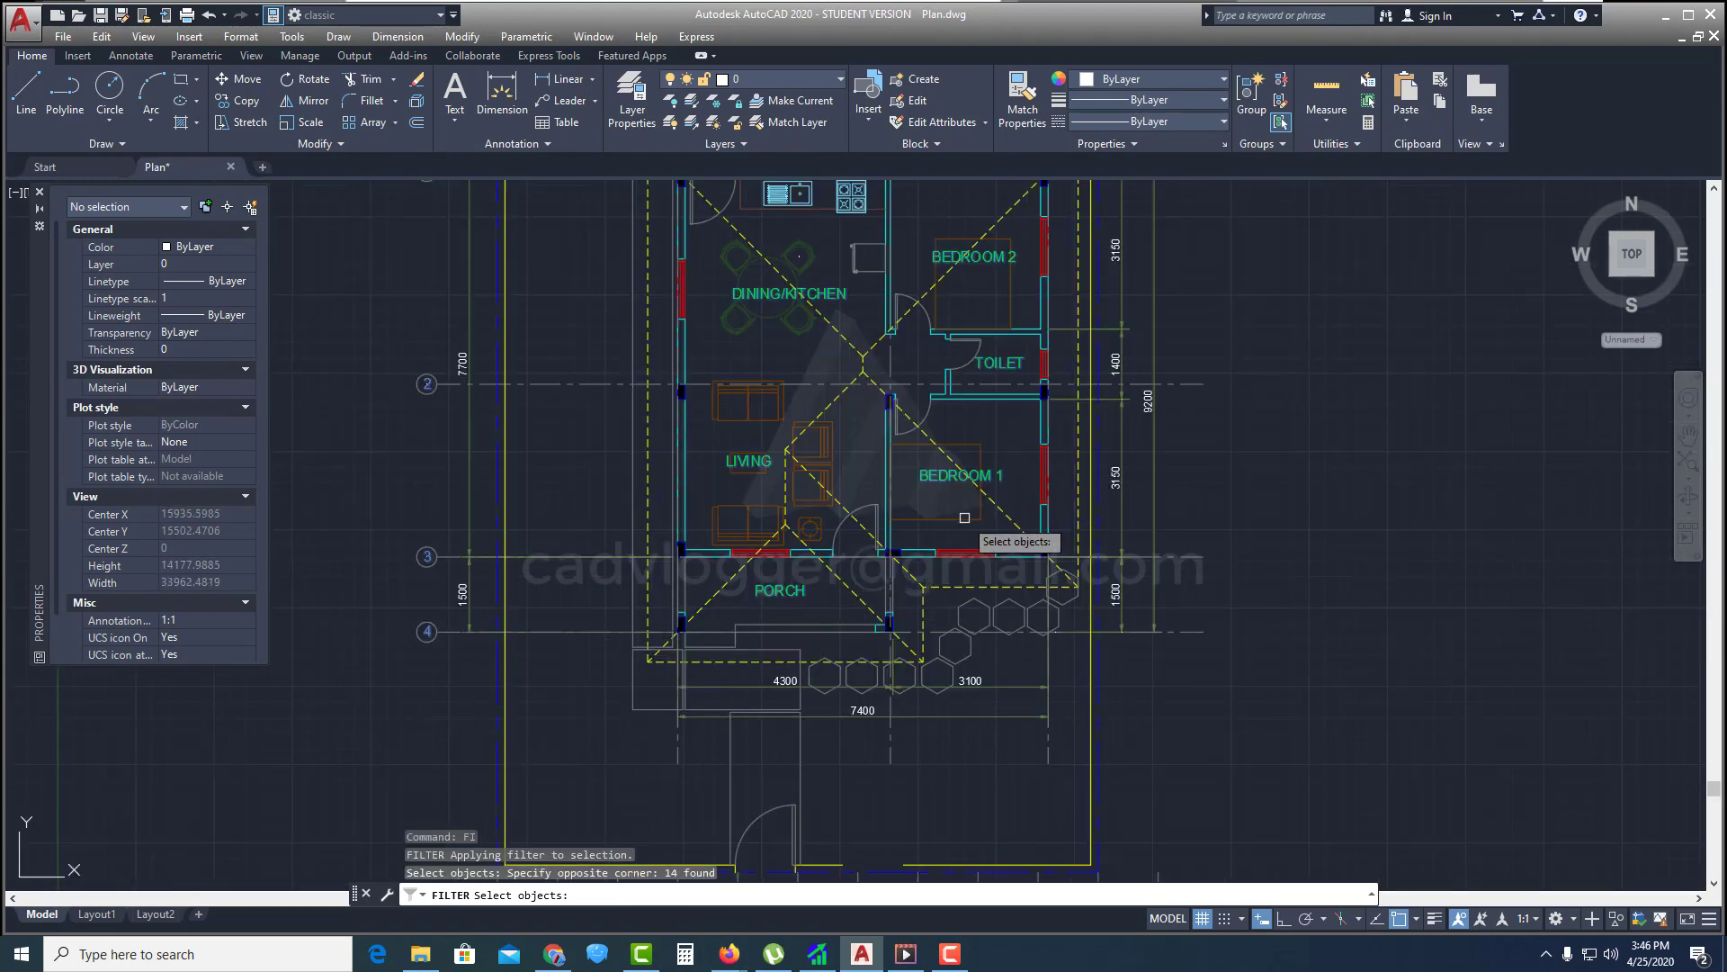
scroll(796, 582, "down", 4)
scroll(791, 392, "up", 4)
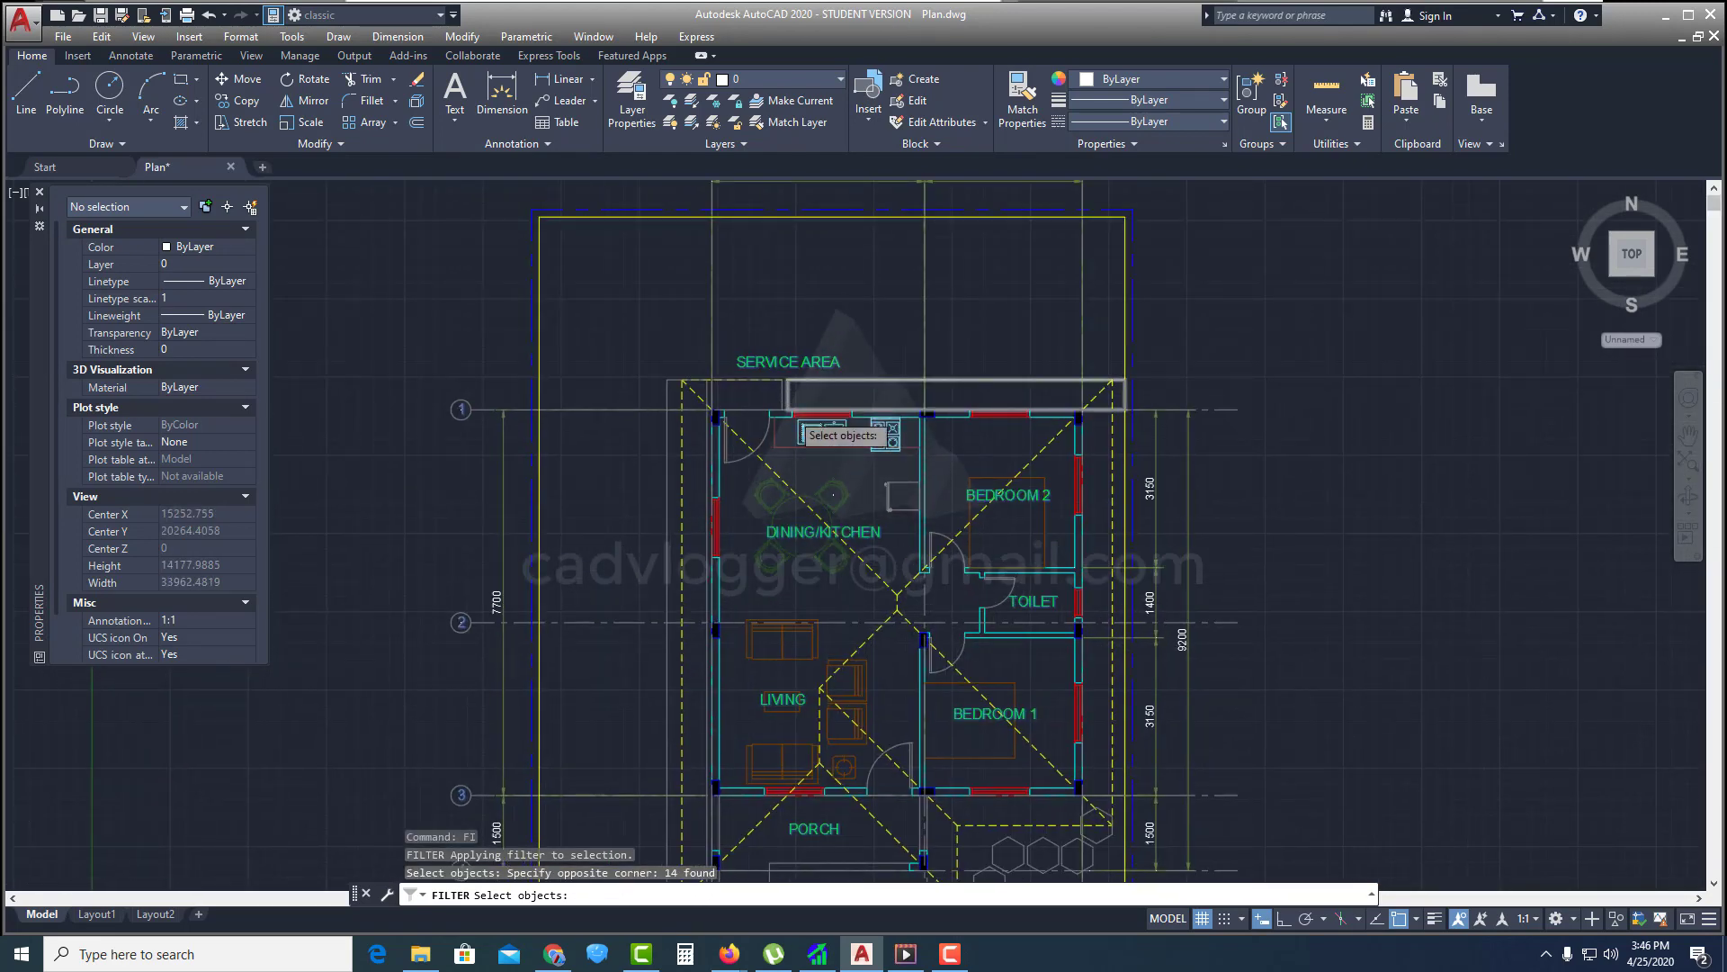
scroll(854, 466, "down", 5)
scroll(882, 522, "down", 1)
scroll(890, 548, "up", 2)
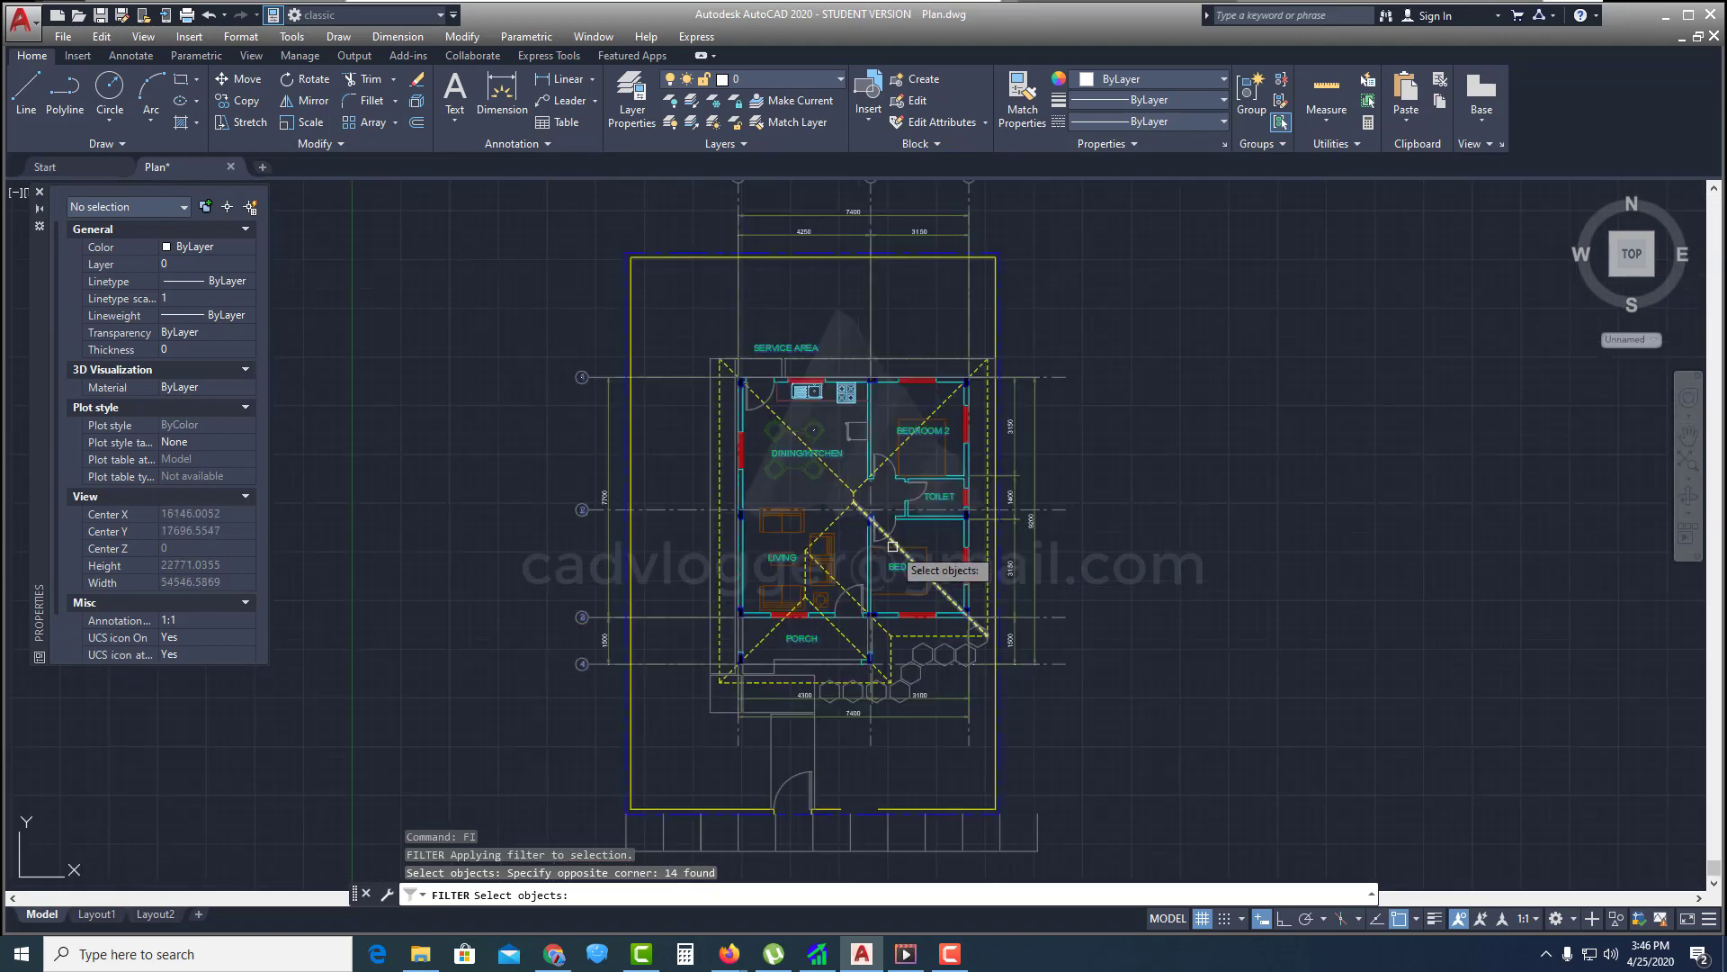
scroll(892, 546, "down", 2)
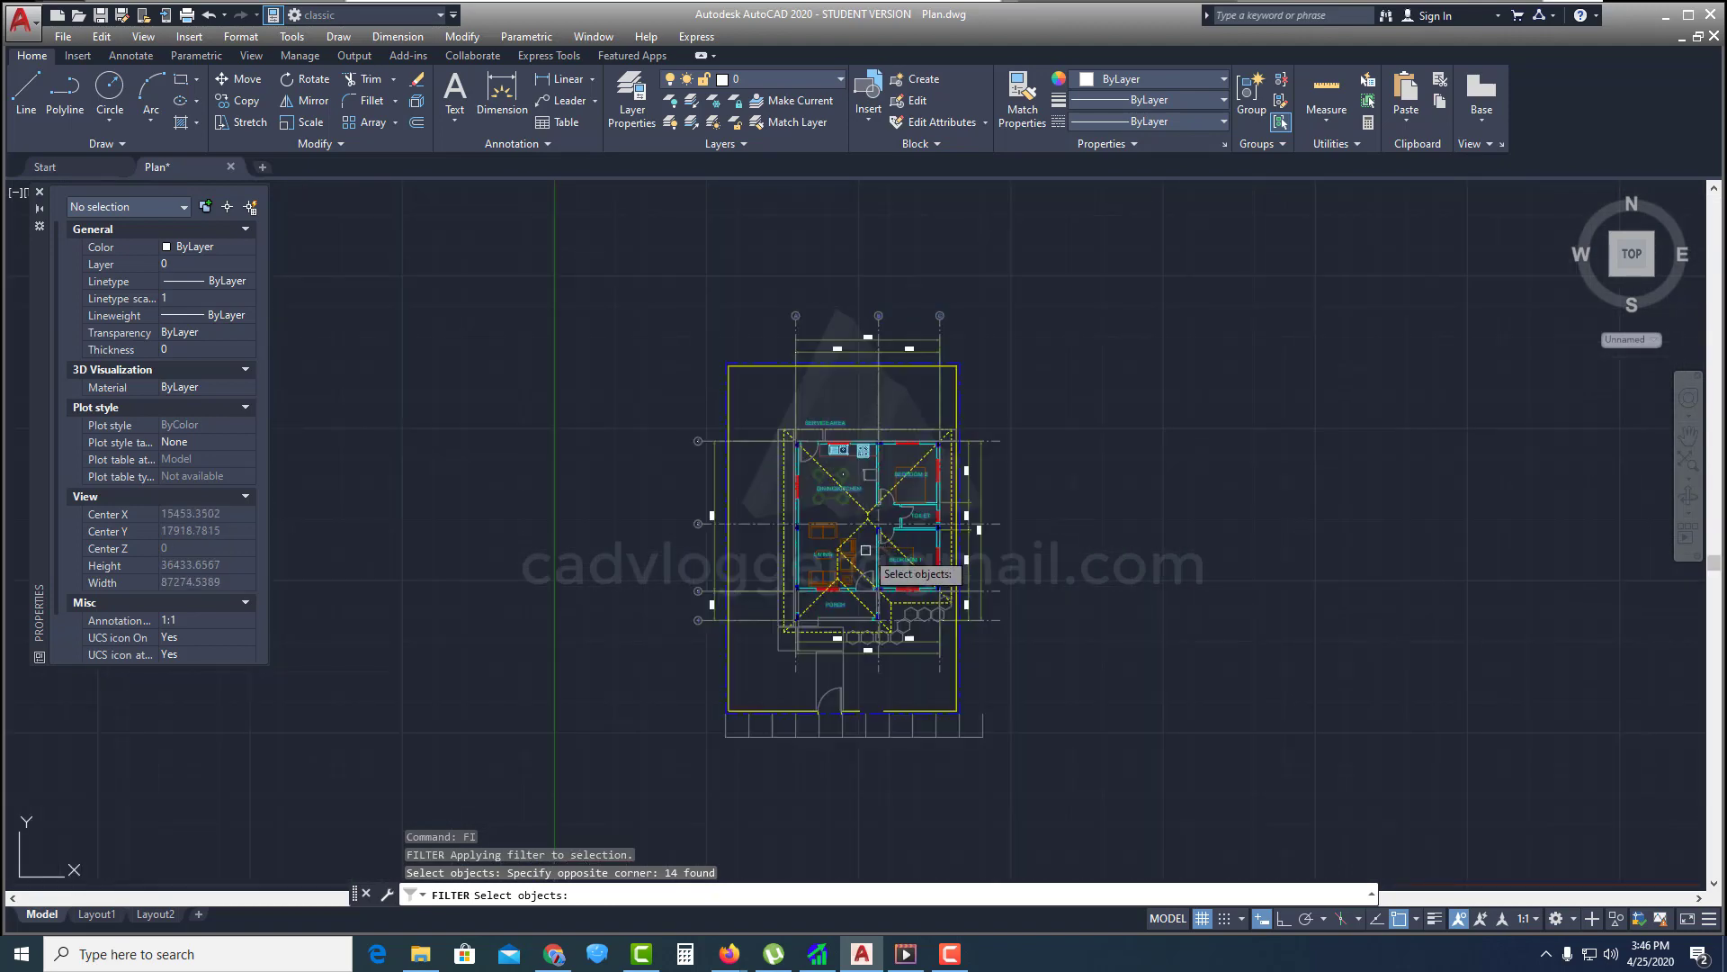
key("Return")
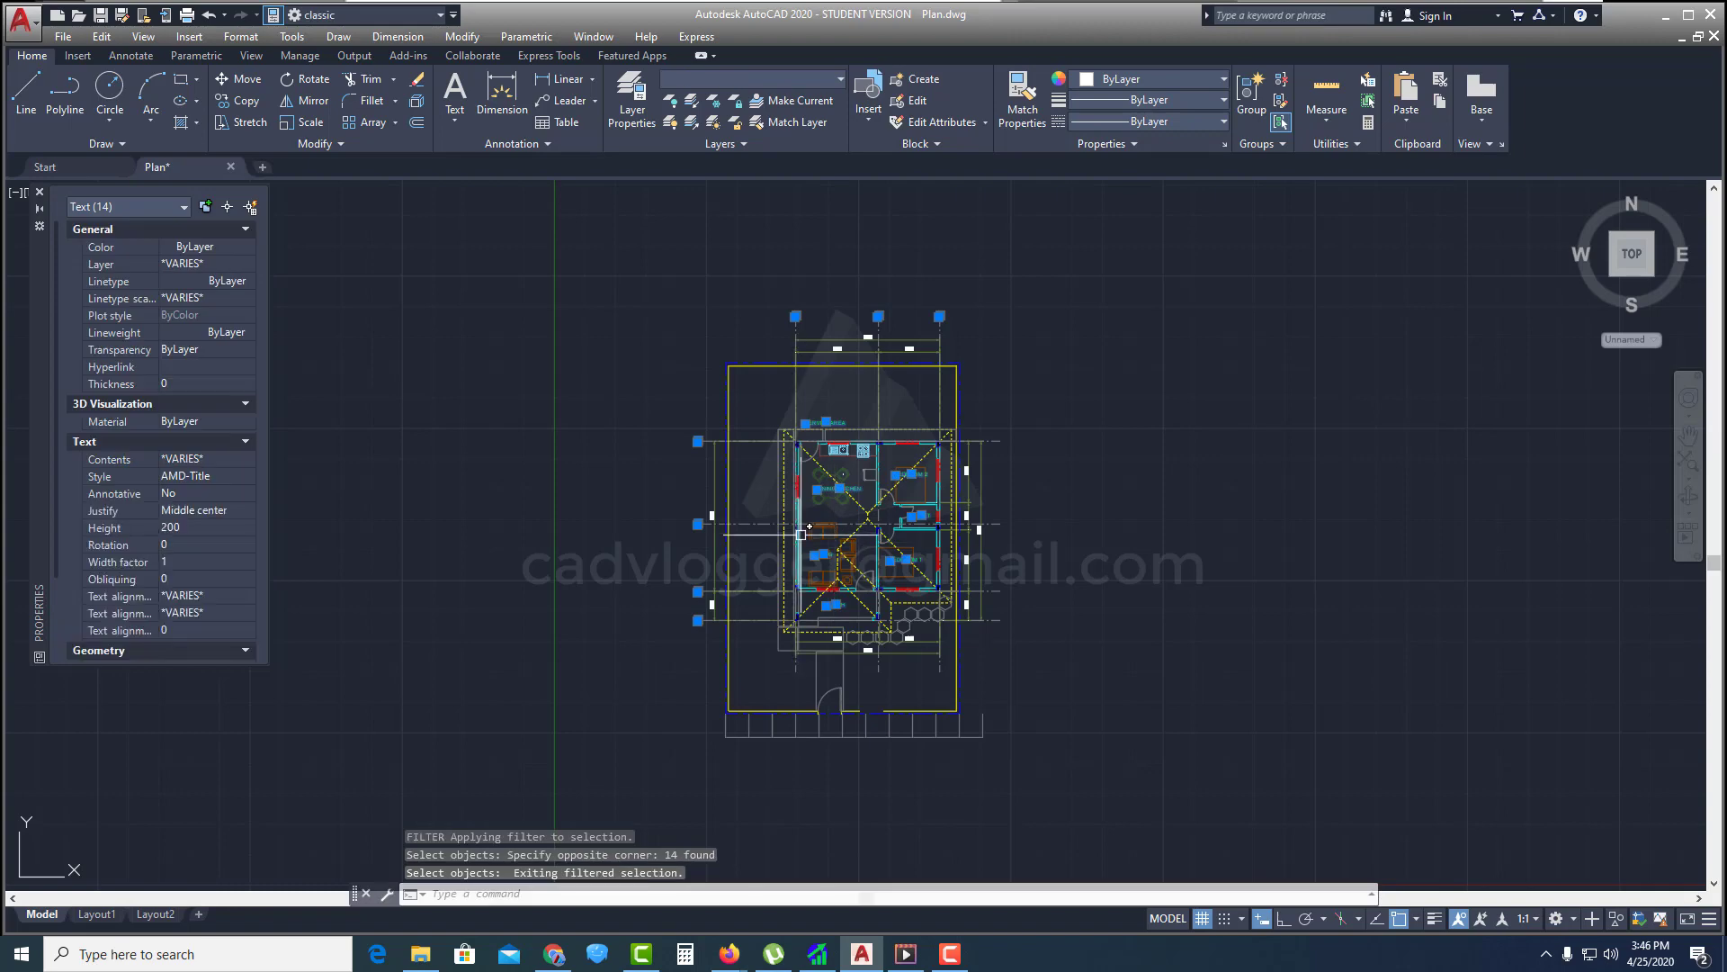
key("Escape")
Zoom to extents to show the whole drawing
type("z")
key("Return")
type("e")
key("Return")
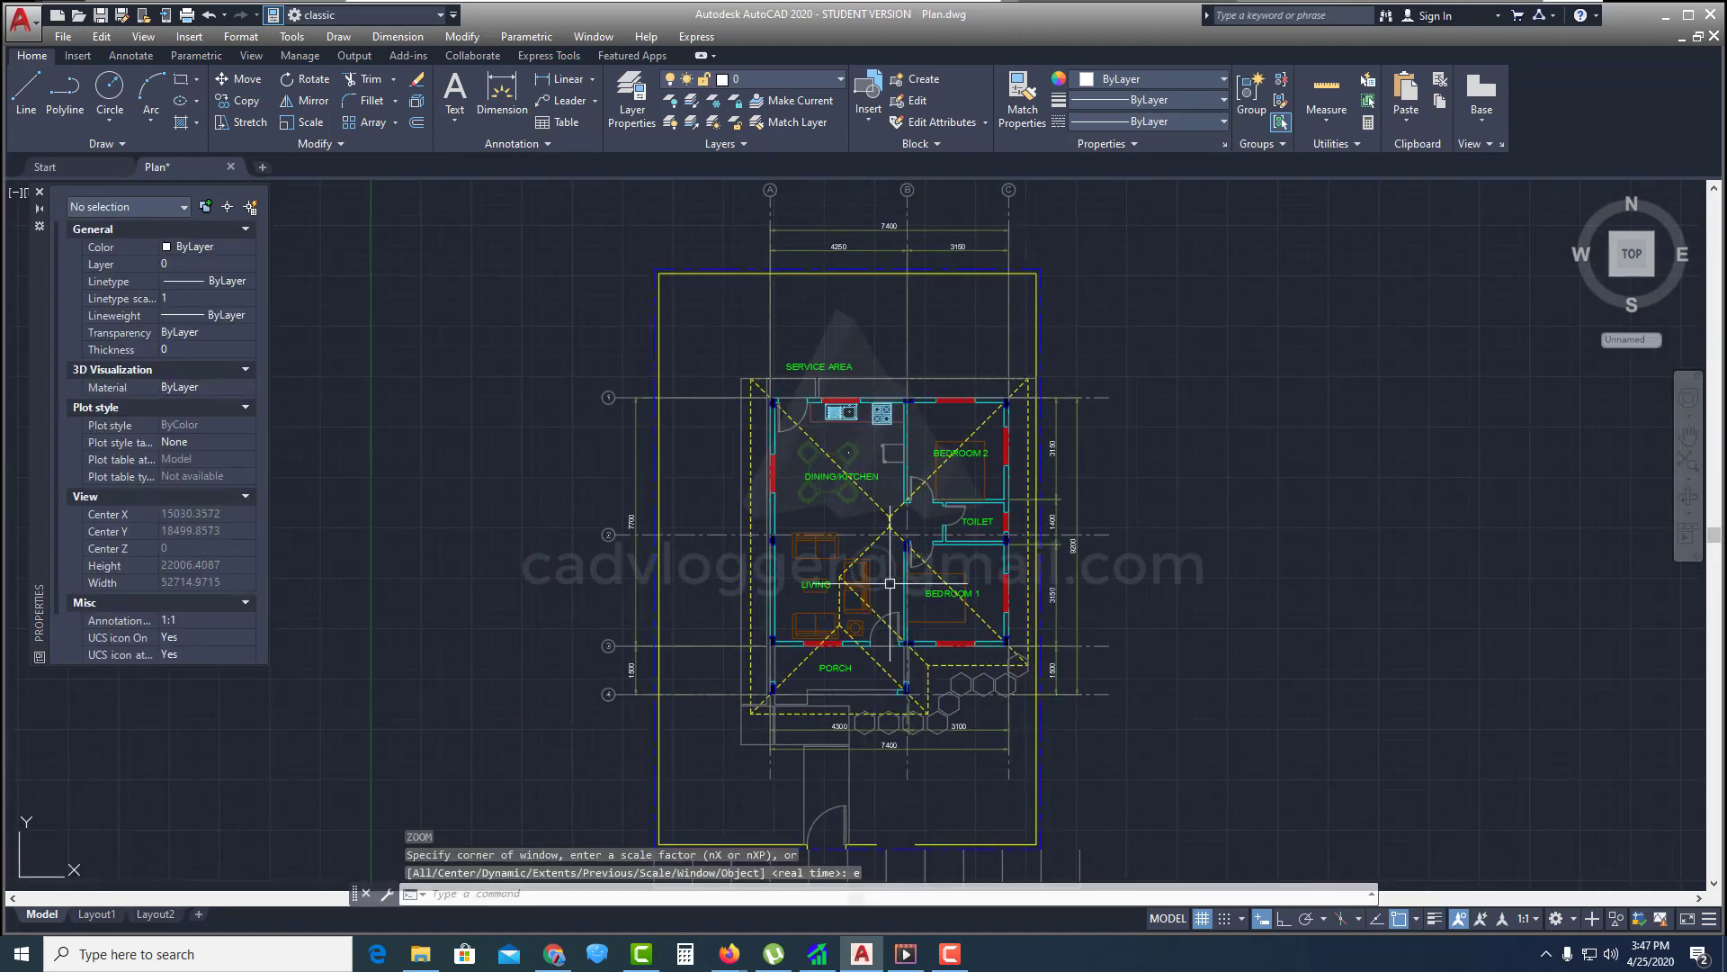
middle_click_drag(845, 585, 878, 573)
scroll(879, 573, "down", 2)
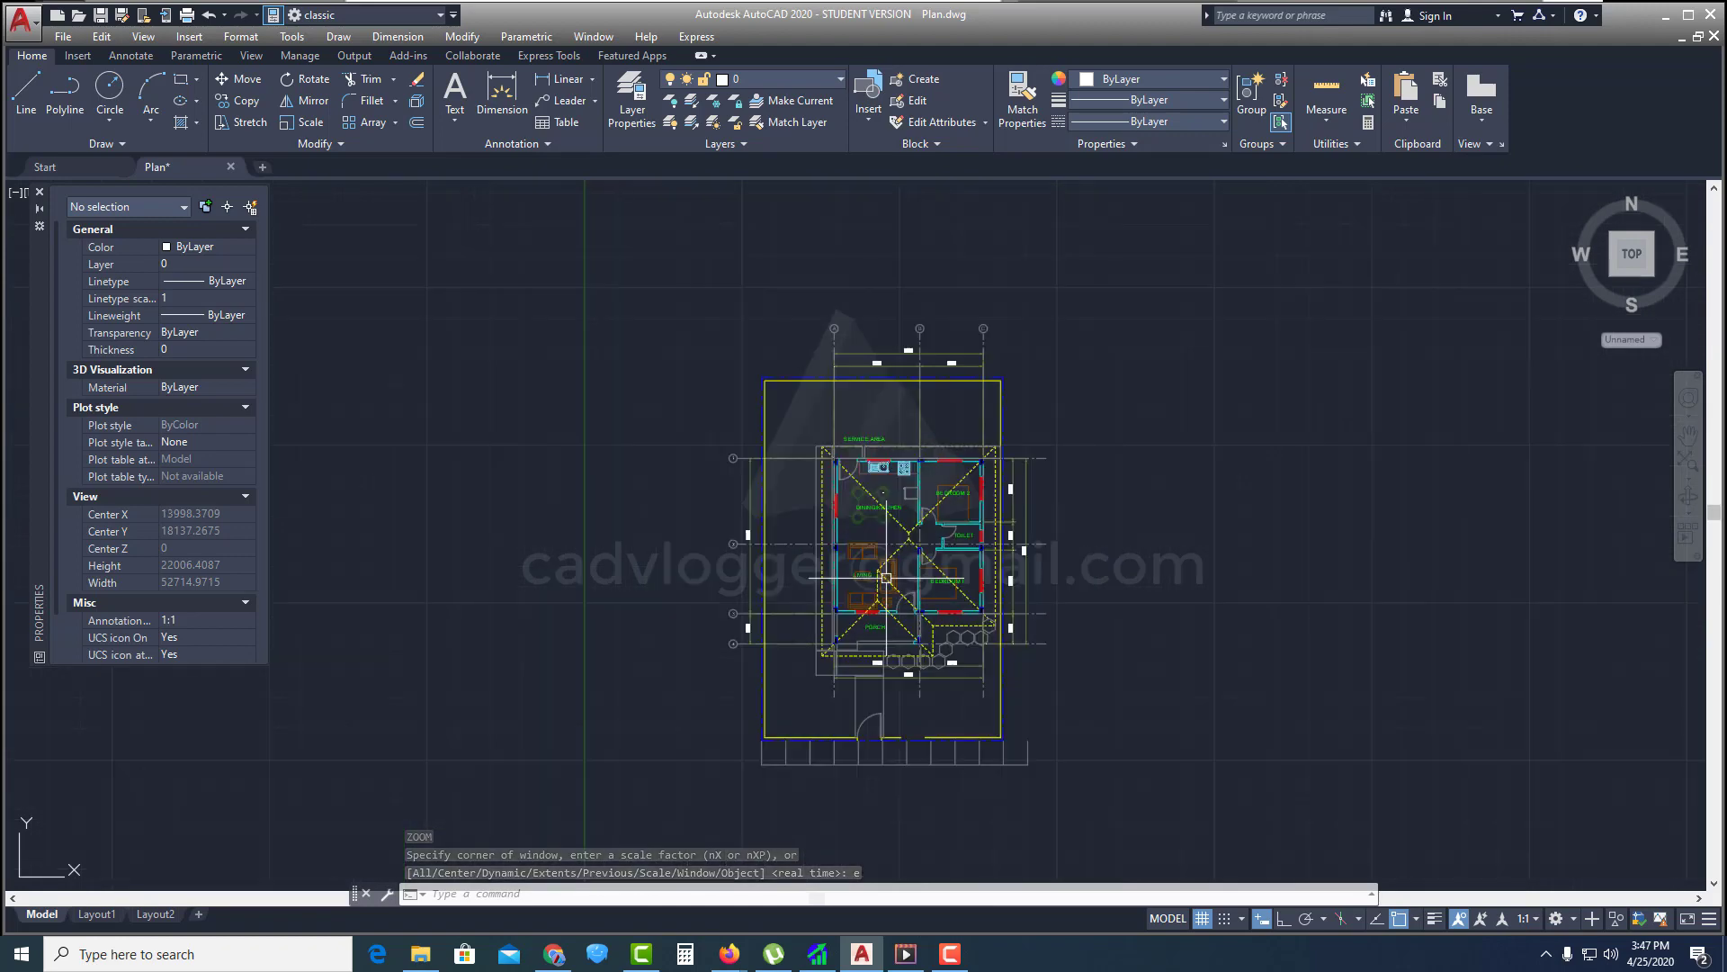
middle_click_drag(898, 572, 898, 559)
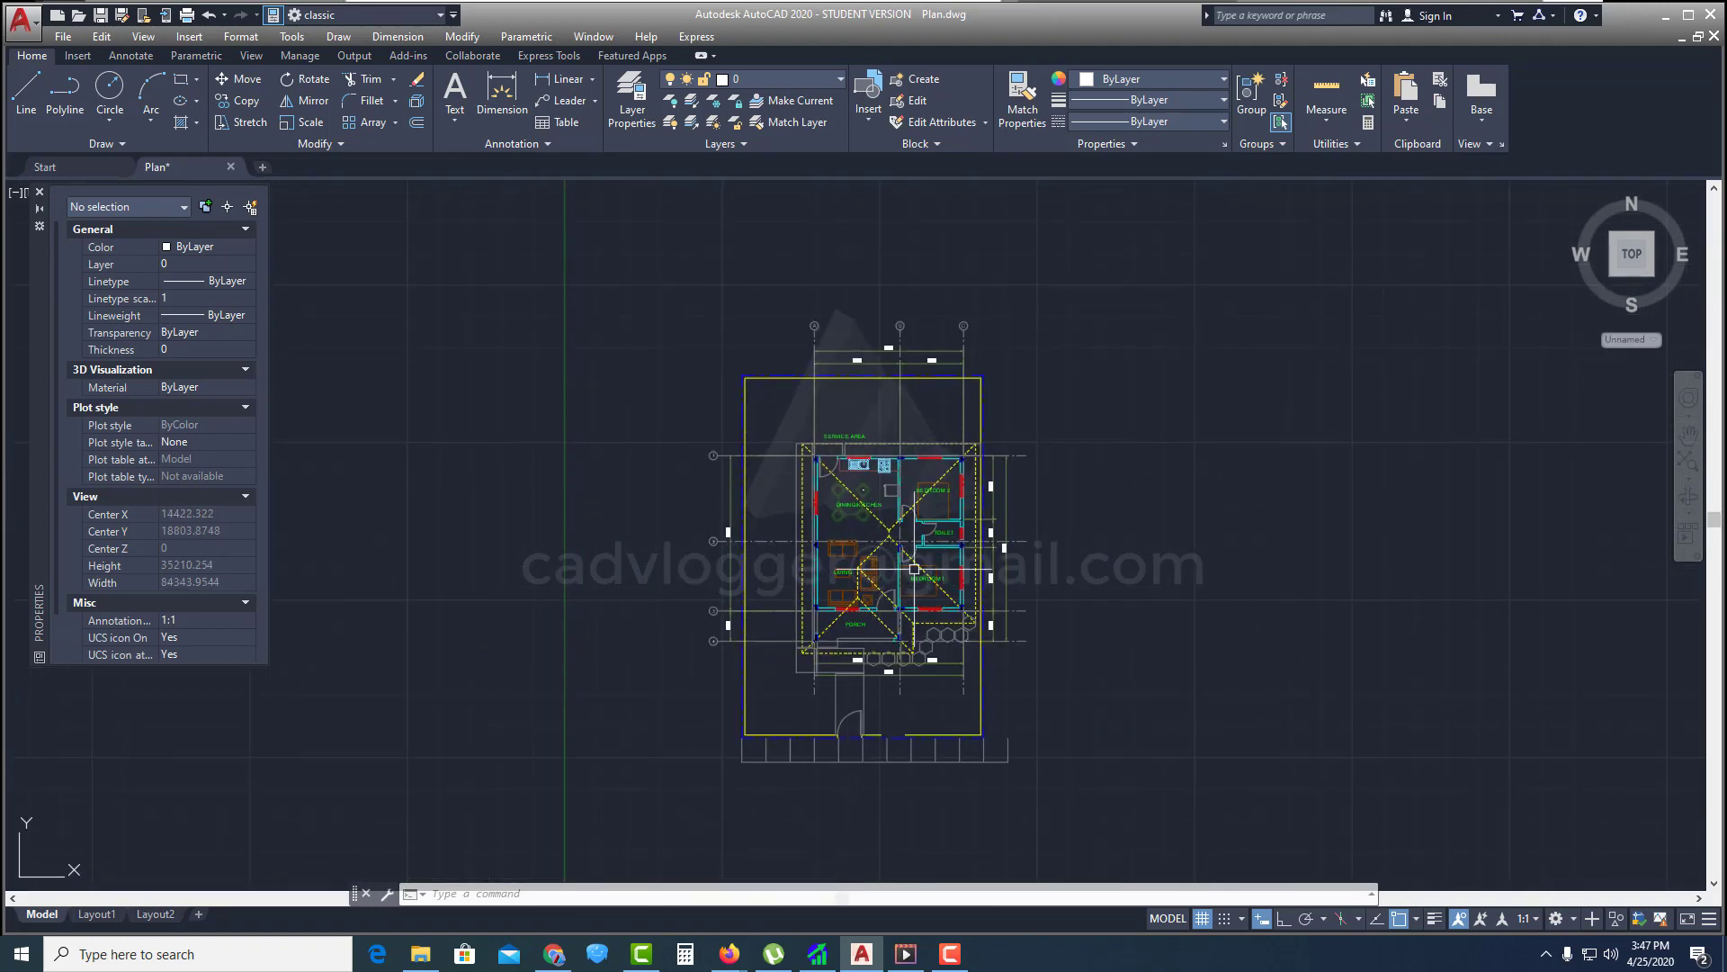
scroll(951, 601, "up", 2)
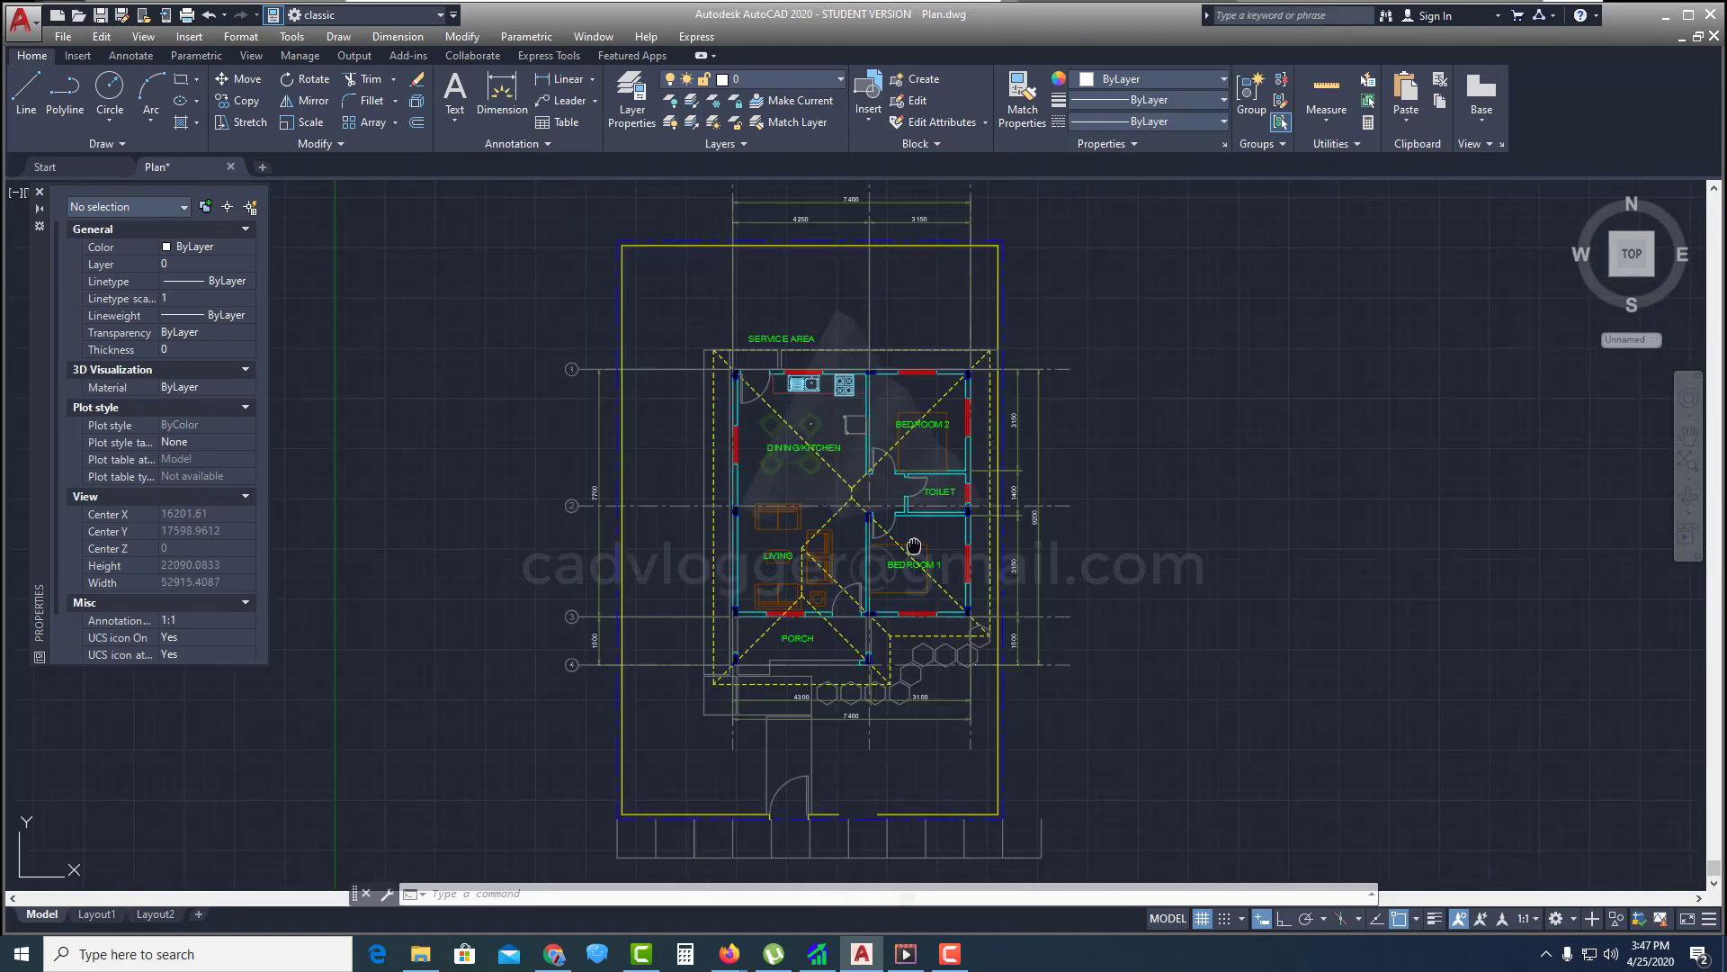
scroll(863, 567, "down", 2)
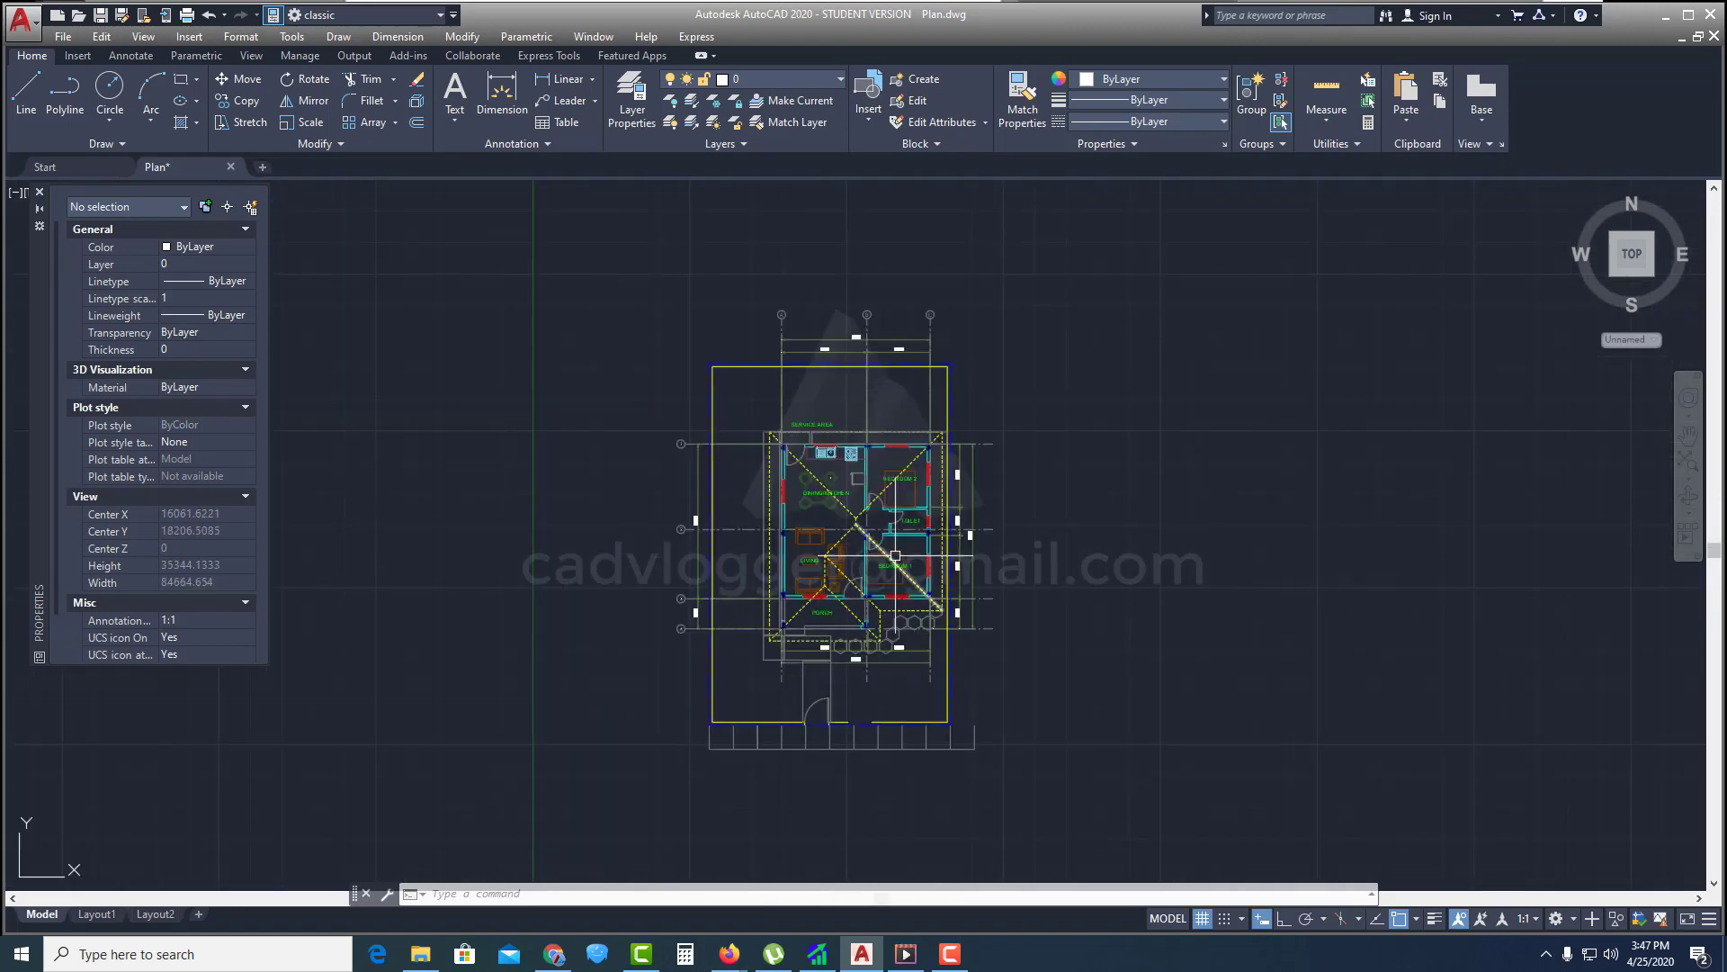